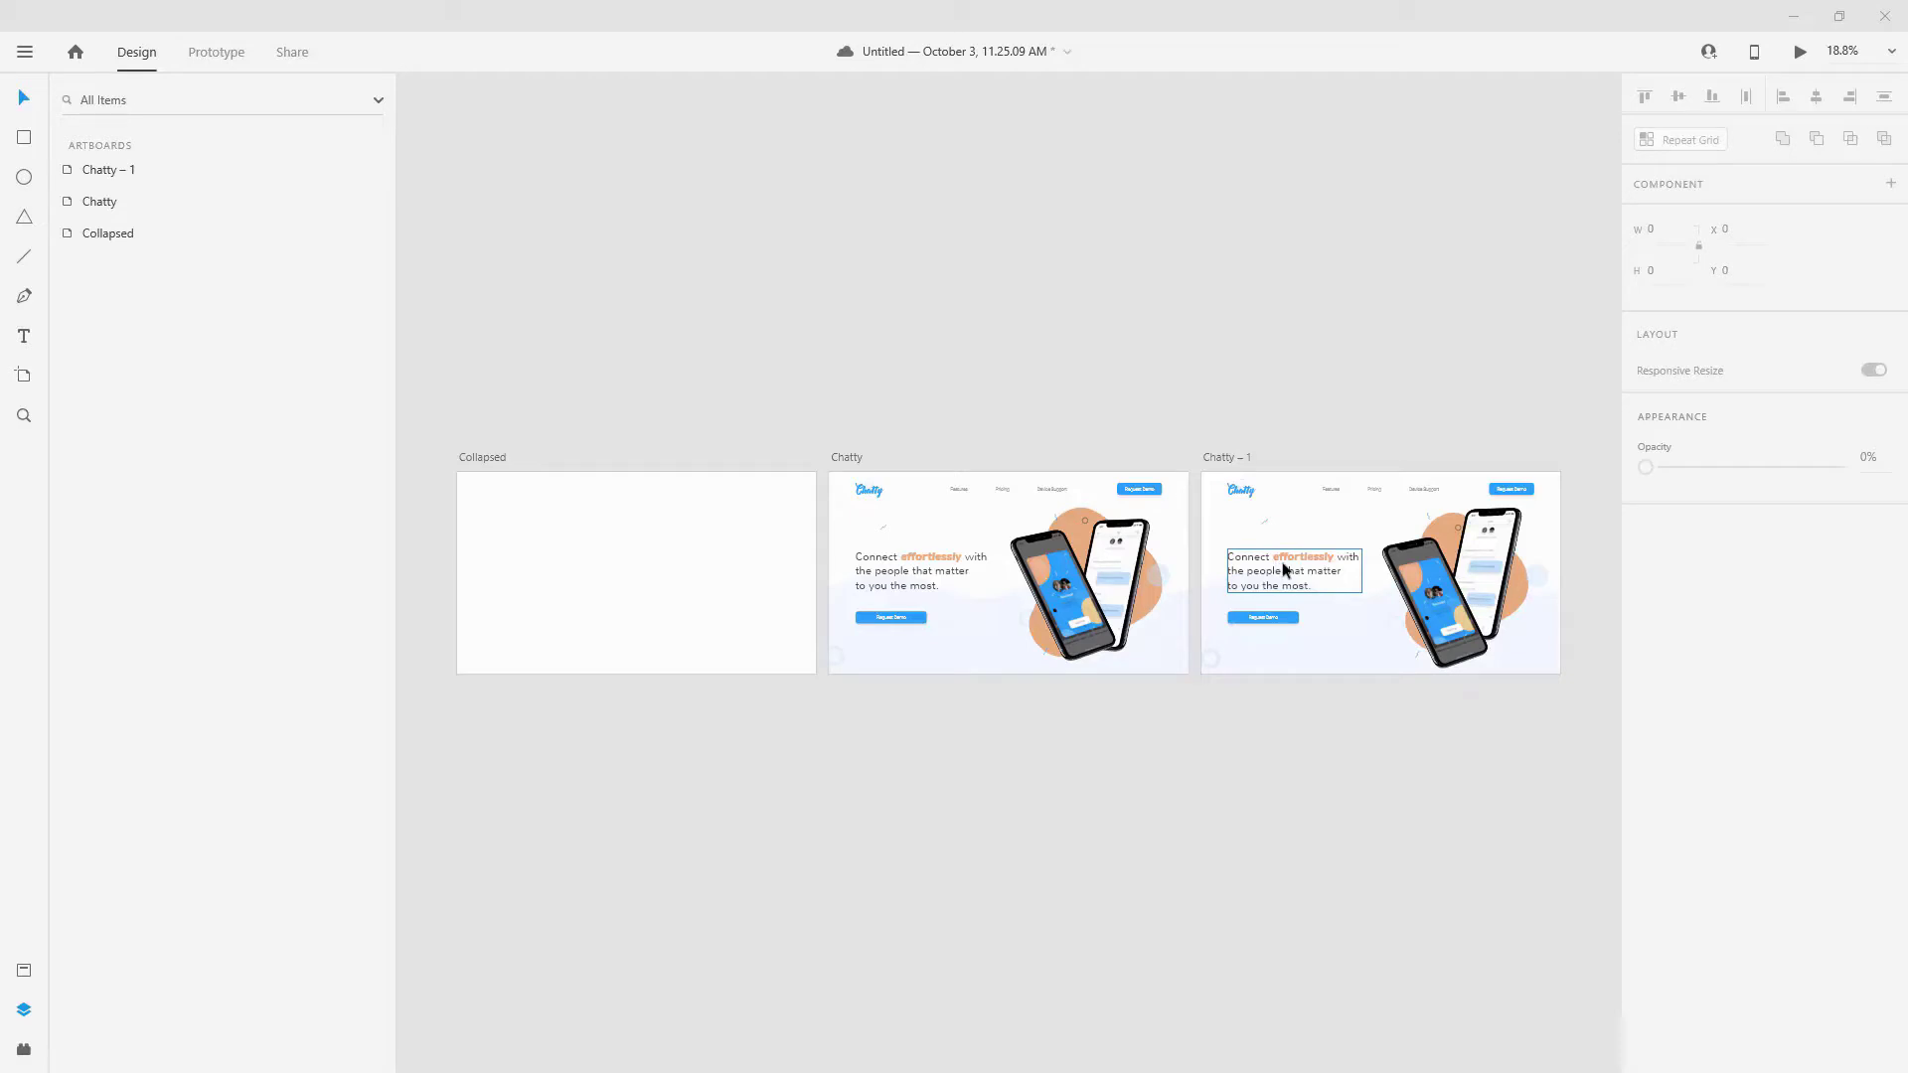
Save the document holding the Collapsed, Chatty and Chatty – 1 artboards.
{"action": "key", "text": "ctrl+s"}
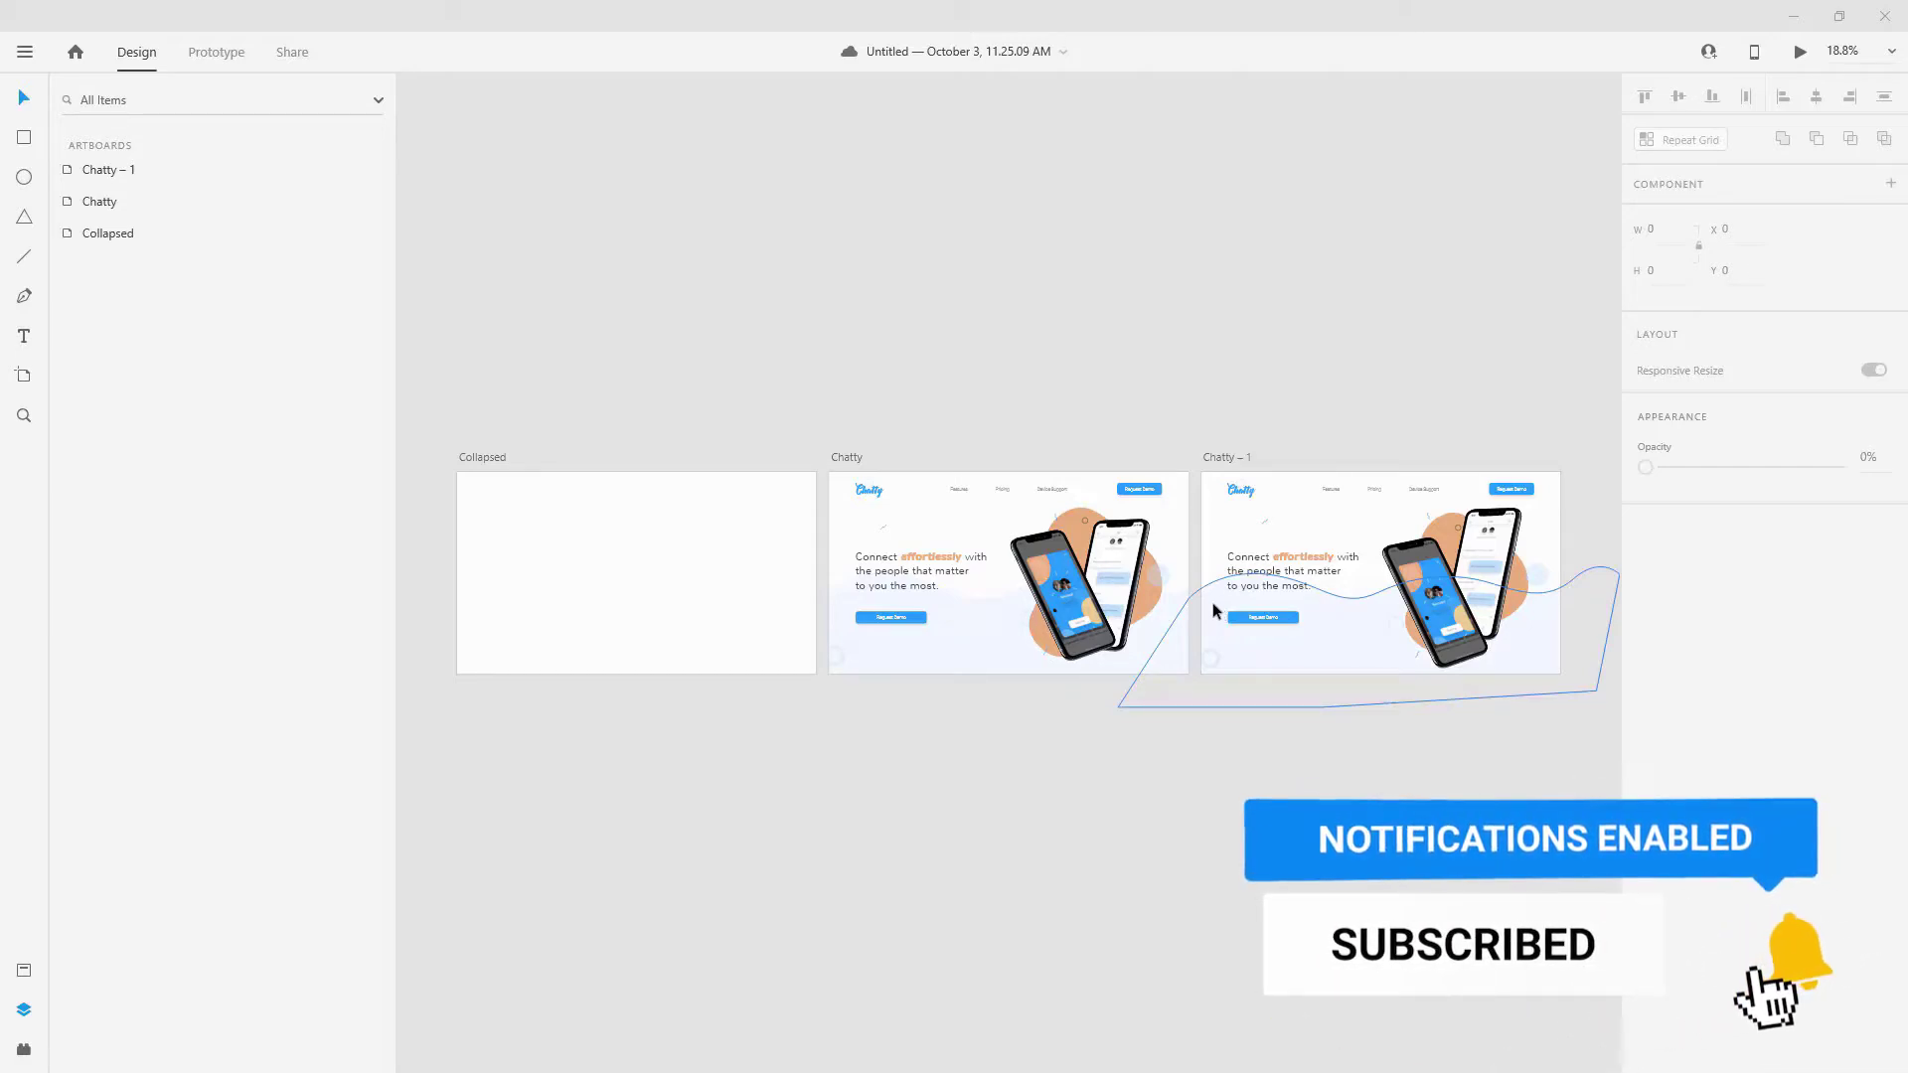
Fill the Collapsed artboard with the blue sampled from the Chatty design.
{"action": "left_click", "coordinate": [484, 457]}
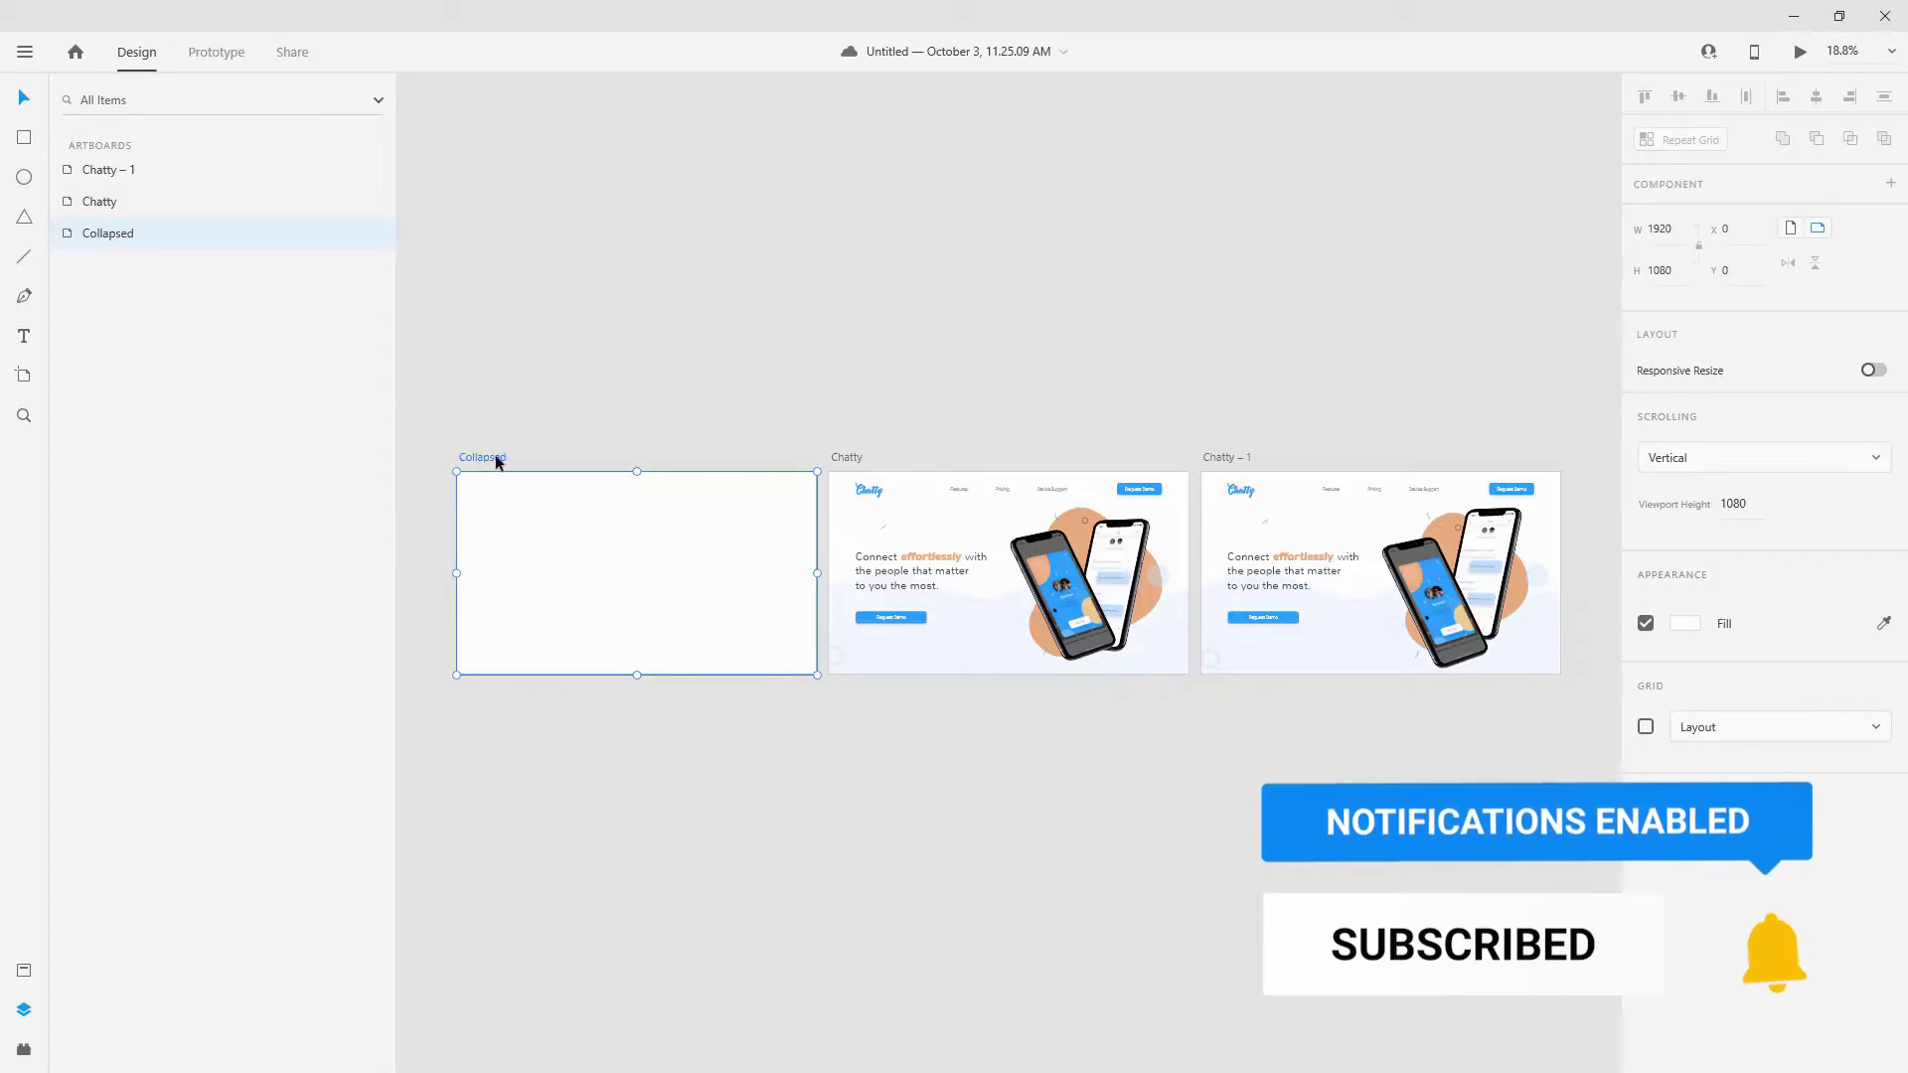
{"action": "left_click", "coordinate": [1883, 623]}
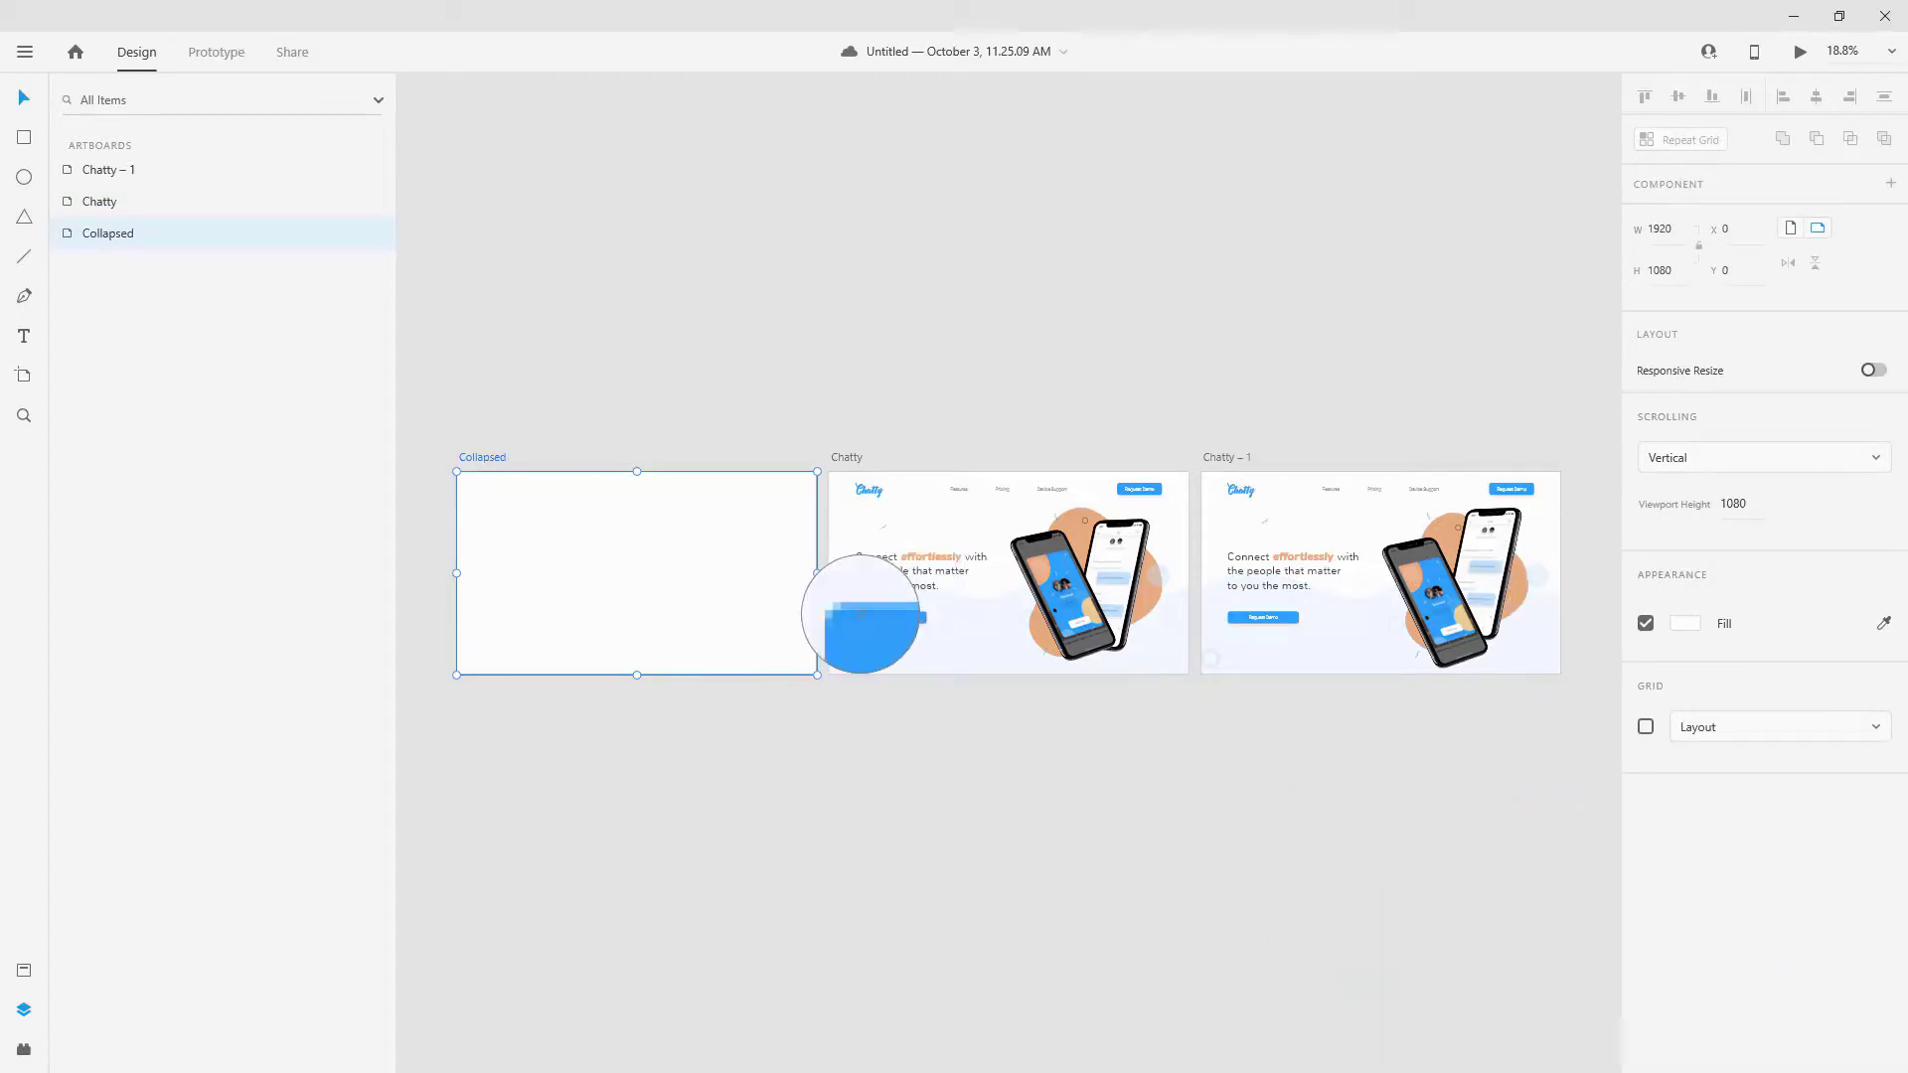
{"action": "left_click", "coordinate": [861, 614]}
{"action": "scroll", "coordinate": [562, 558], "scroll_direction": "up", "scroll_amount": 3}
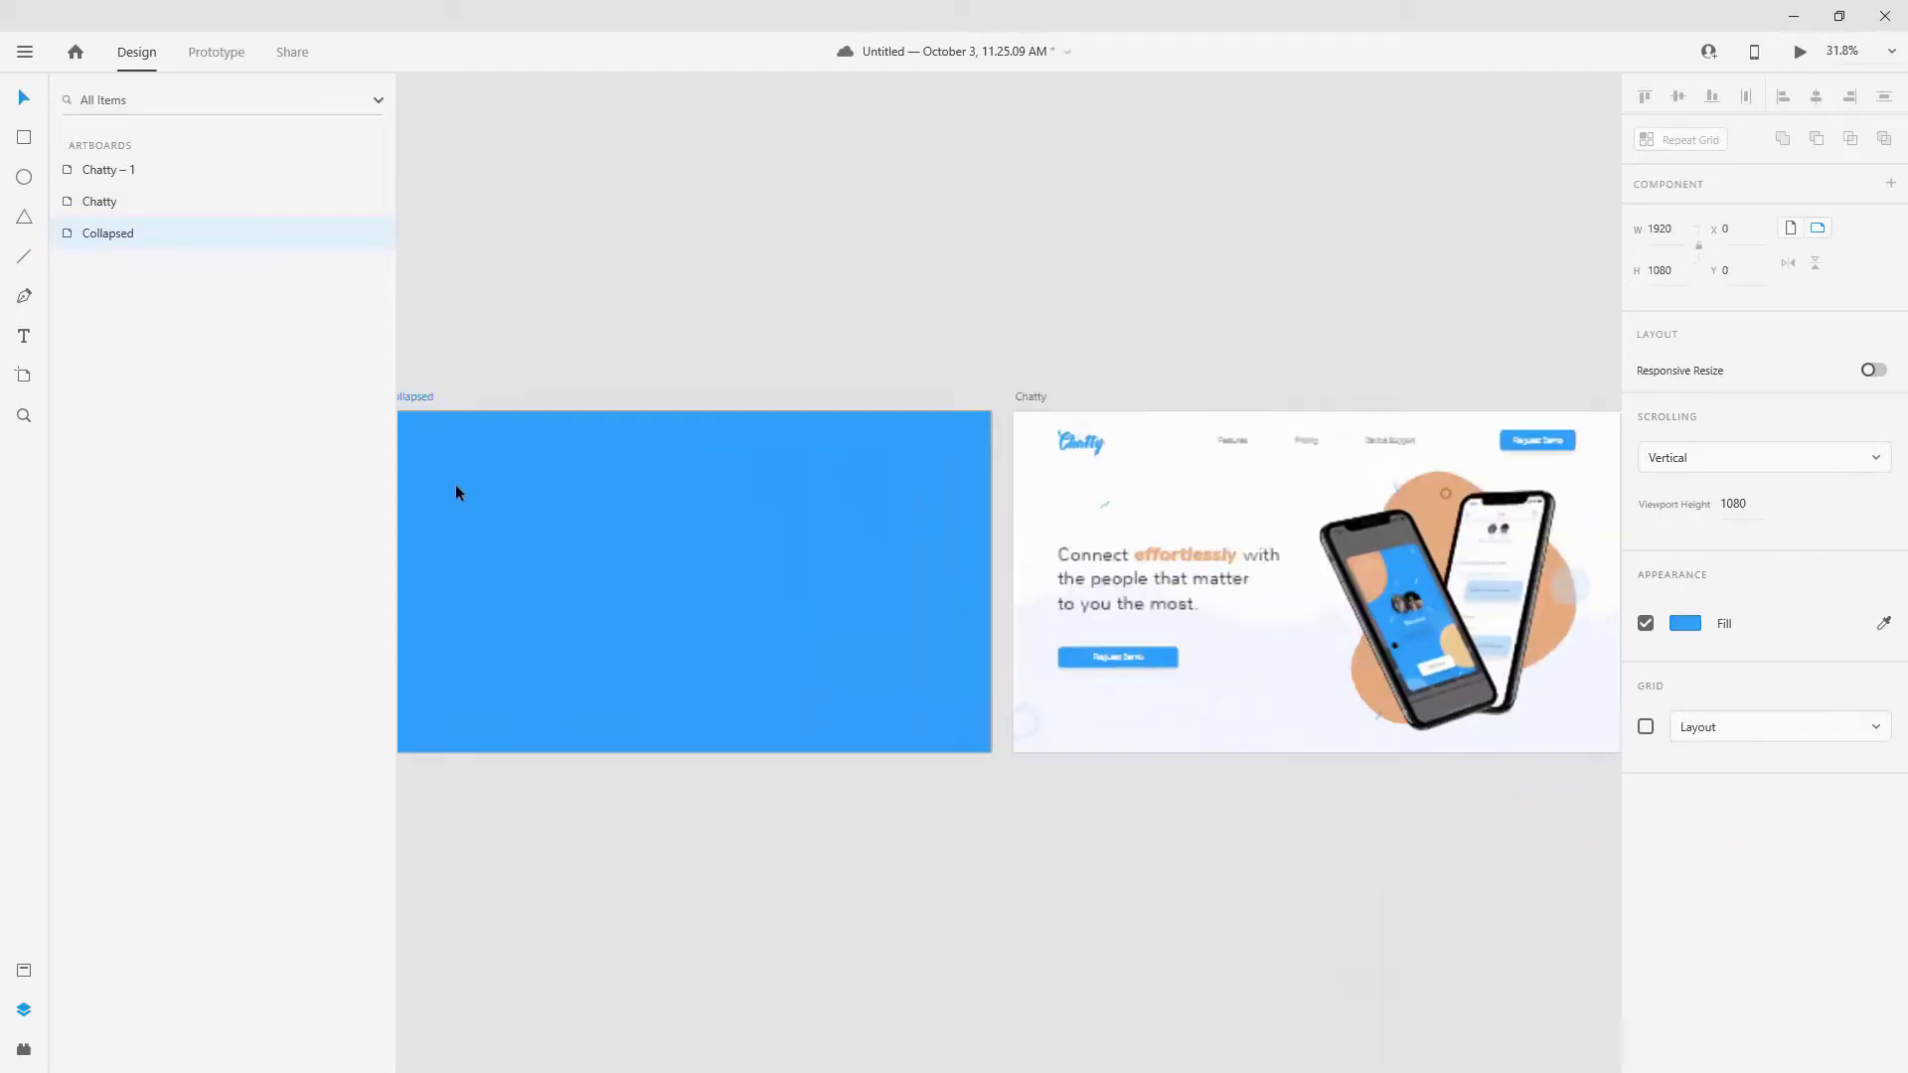
Draw a borderless 40×40 circle centred on the Collapsed artboard.
{"action": "key", "text": "e"}
{"action": "left_click_drag", "start_coordinate": [591, 534], "coordinate": [634, 580]}
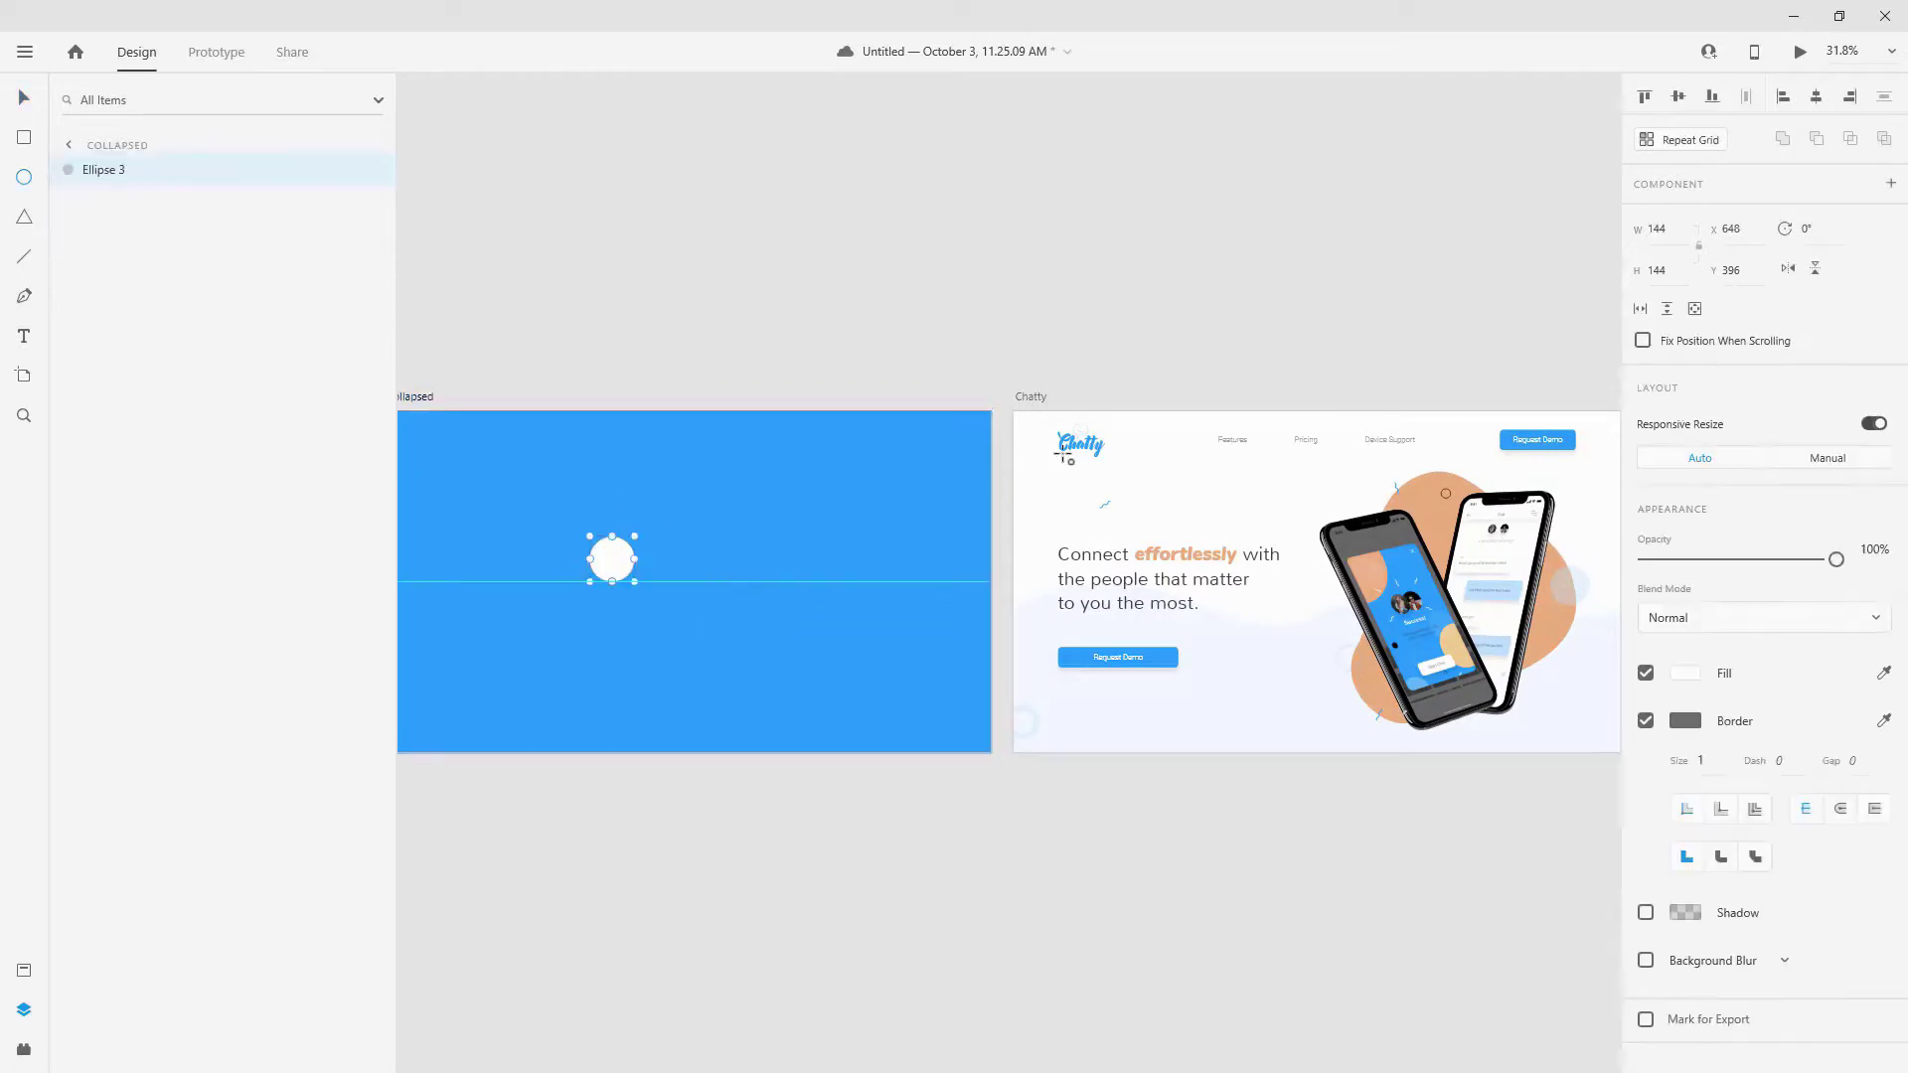
{"action": "left_click", "coordinate": [1673, 231]}
{"action": "type", "text": "40"}
{"action": "key", "text": "Tab"}
{"action": "type", "text": "4"}
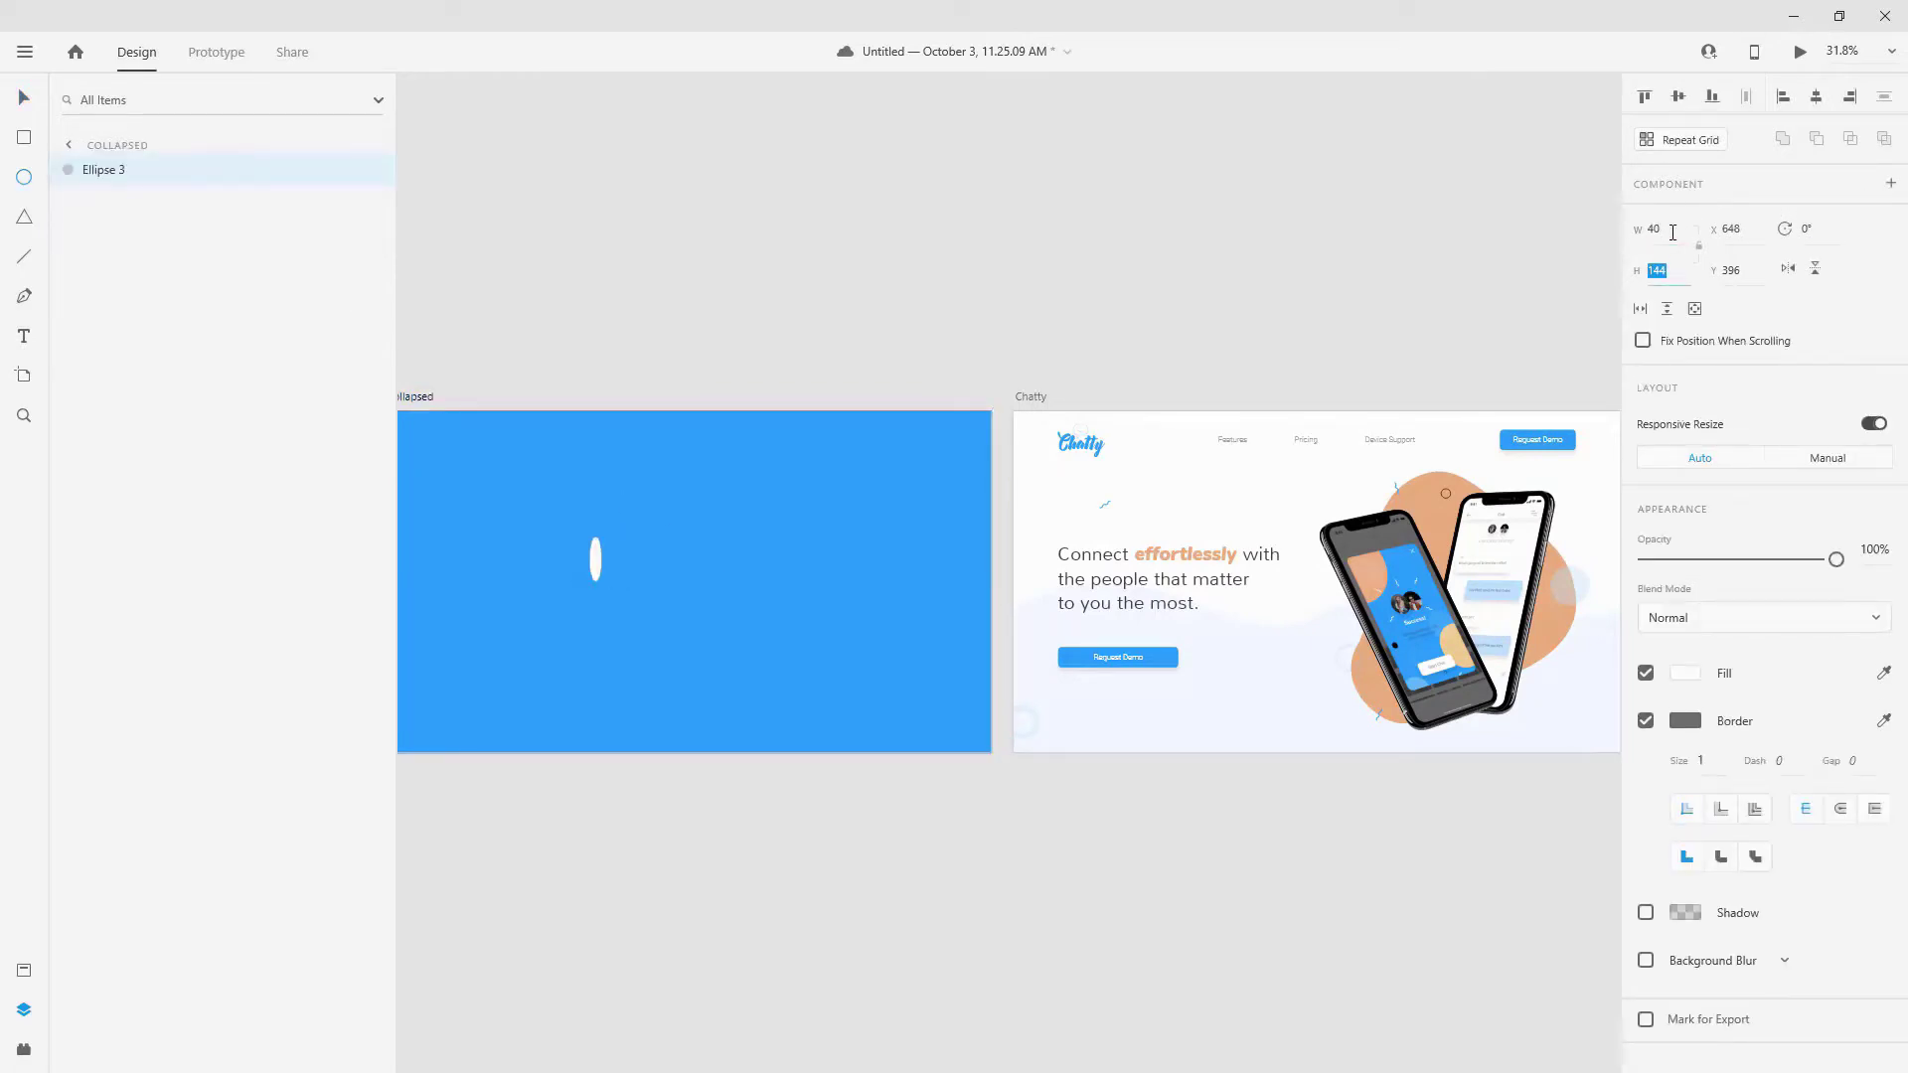
{"action": "type", "text": "0"}
{"action": "key", "text": "Return"}
{"action": "left_click", "coordinate": [1816, 96]}
{"action": "left_click", "coordinate": [1678, 96]}
{"action": "left_click", "coordinate": [1645, 720]}
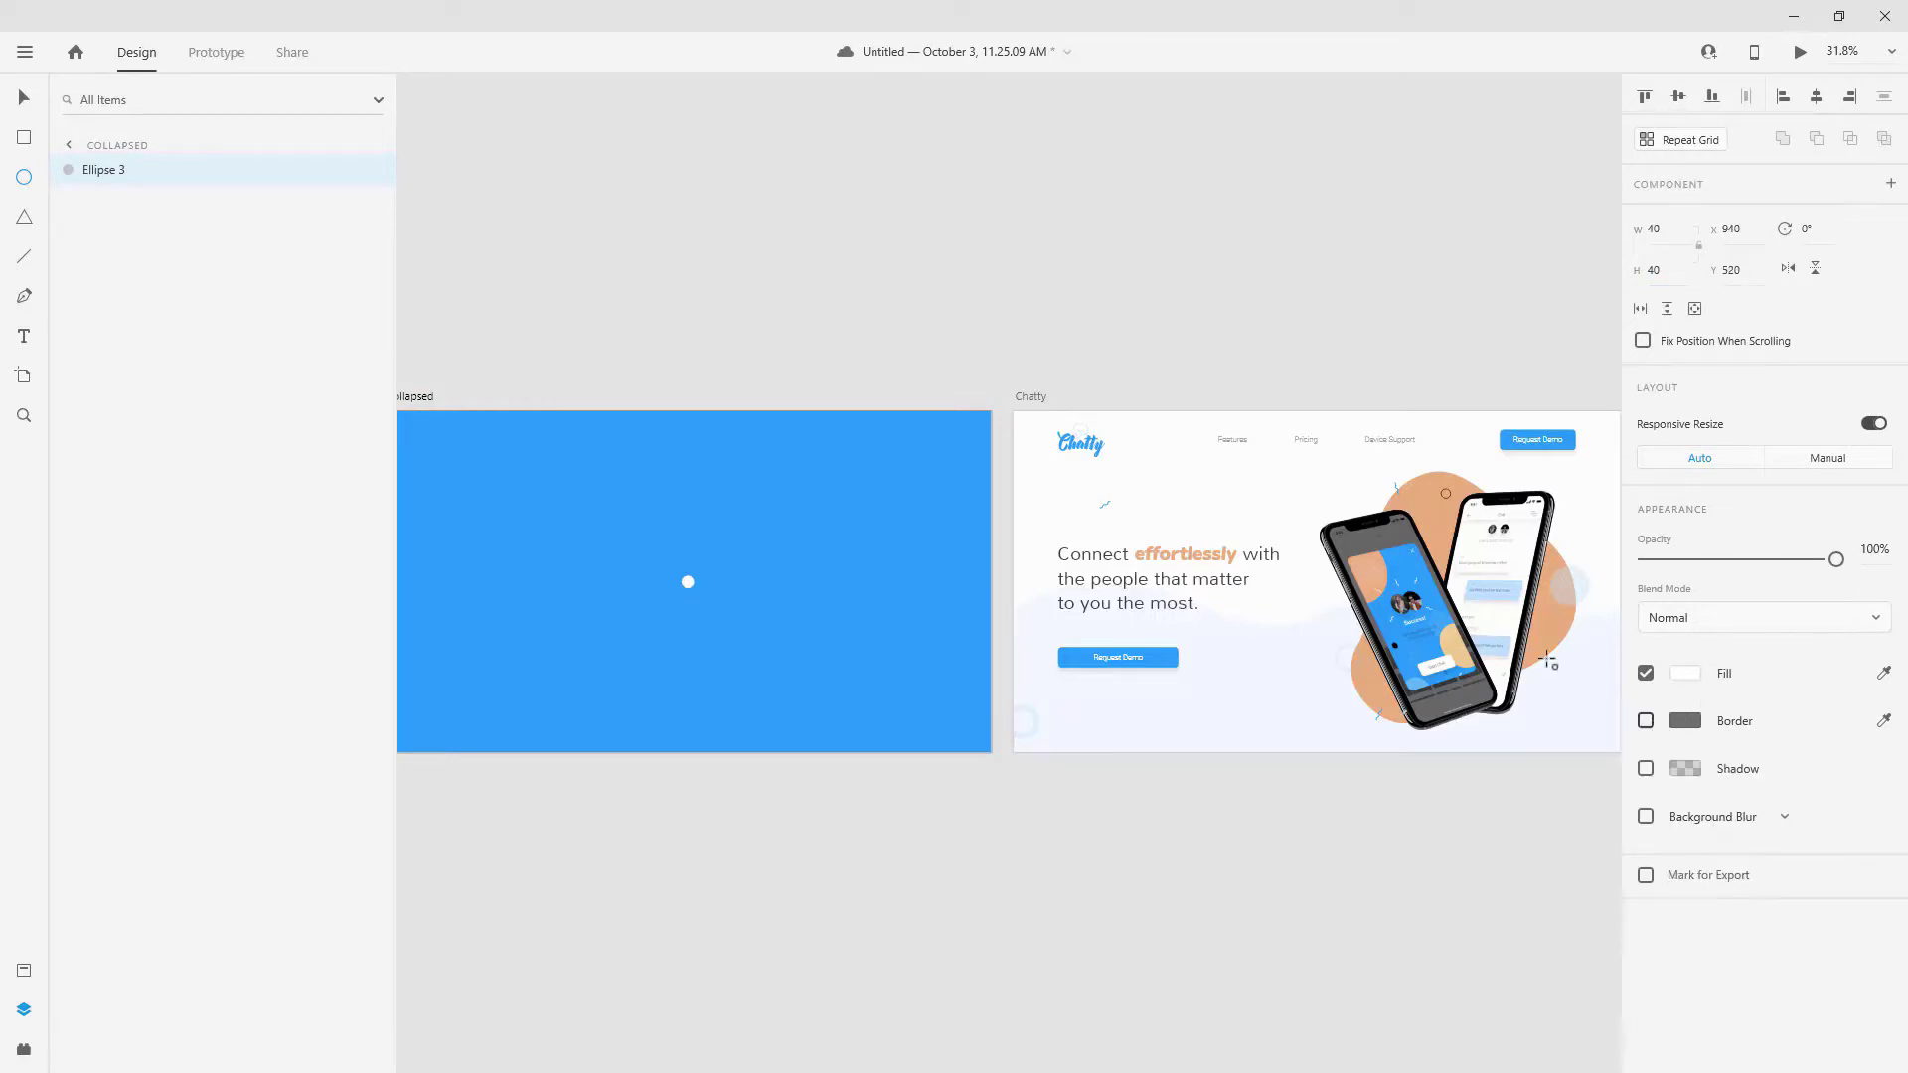
Name the circle layer 'dot 1' and duplicate it three times.
{"action": "double_click", "coordinate": [109, 171]}
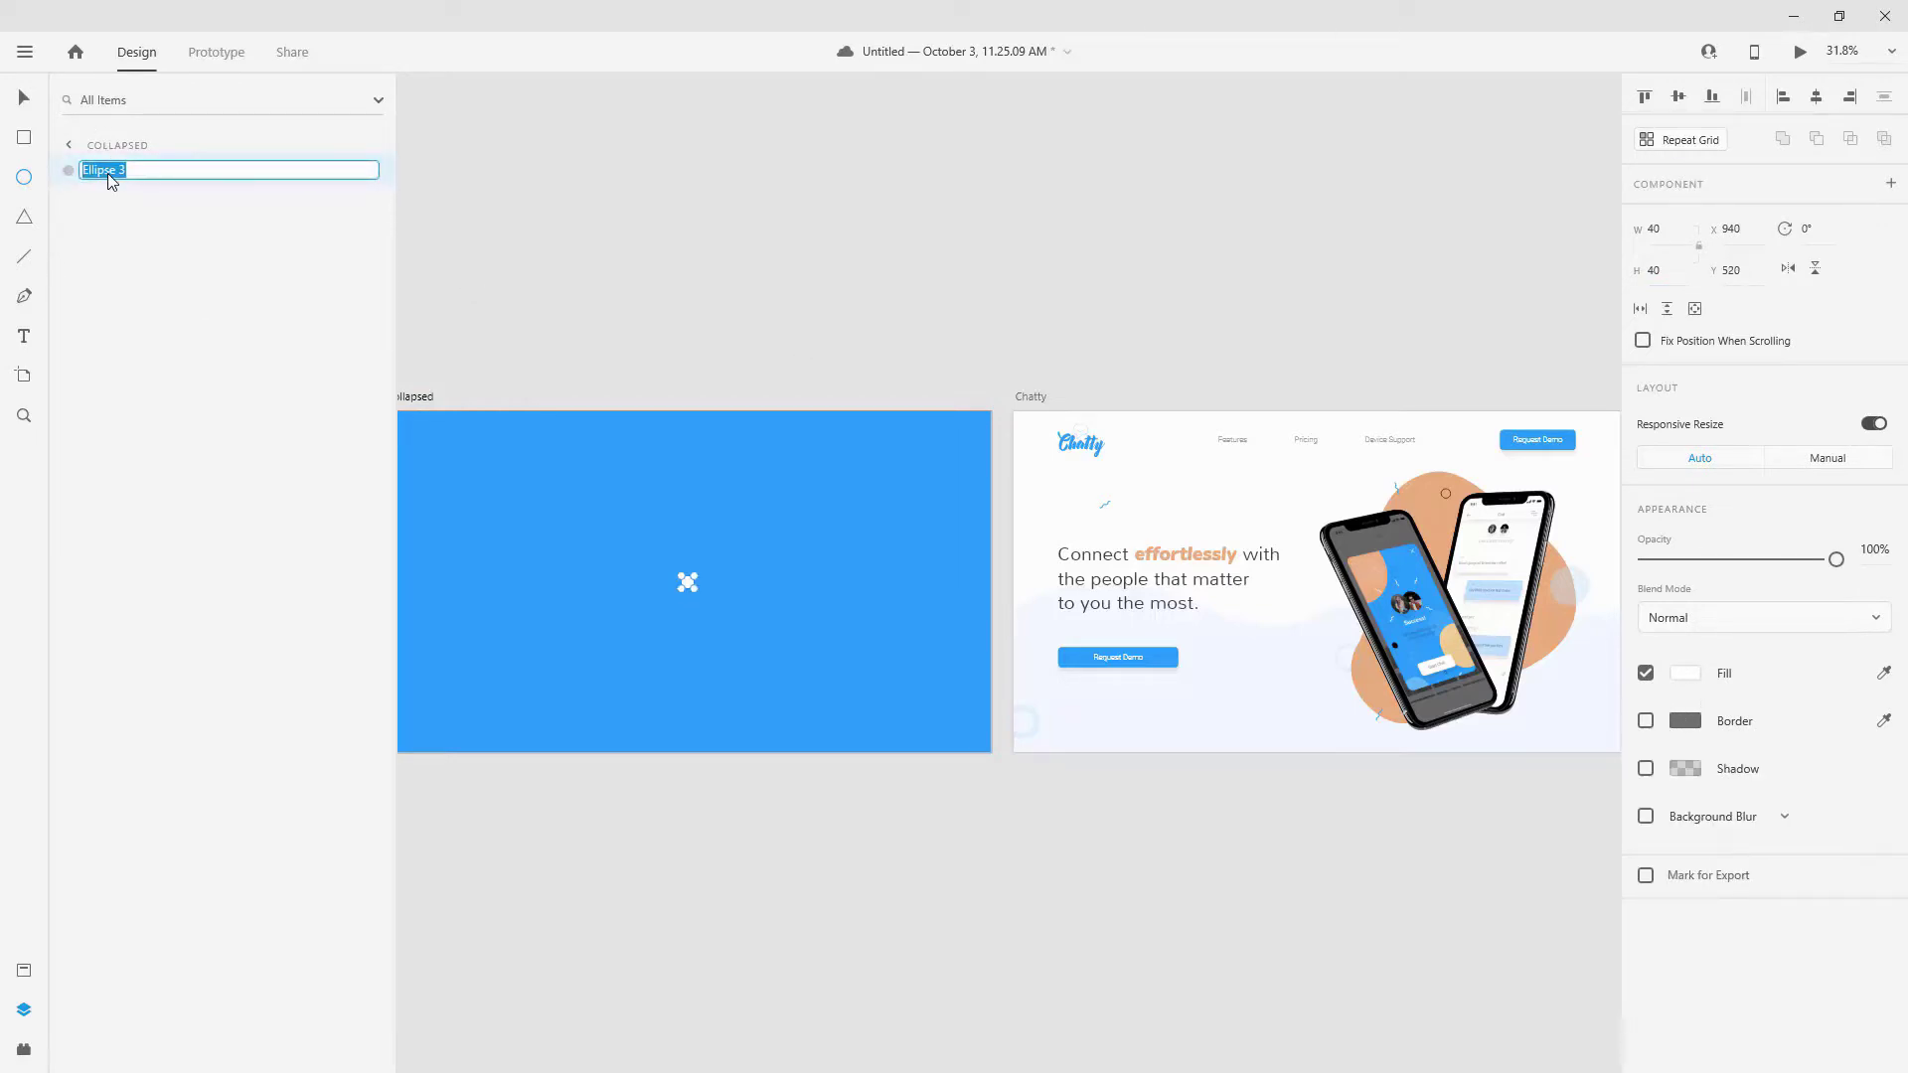
{"action": "type", "text": "dot 1"}
{"action": "key", "text": "Return"}
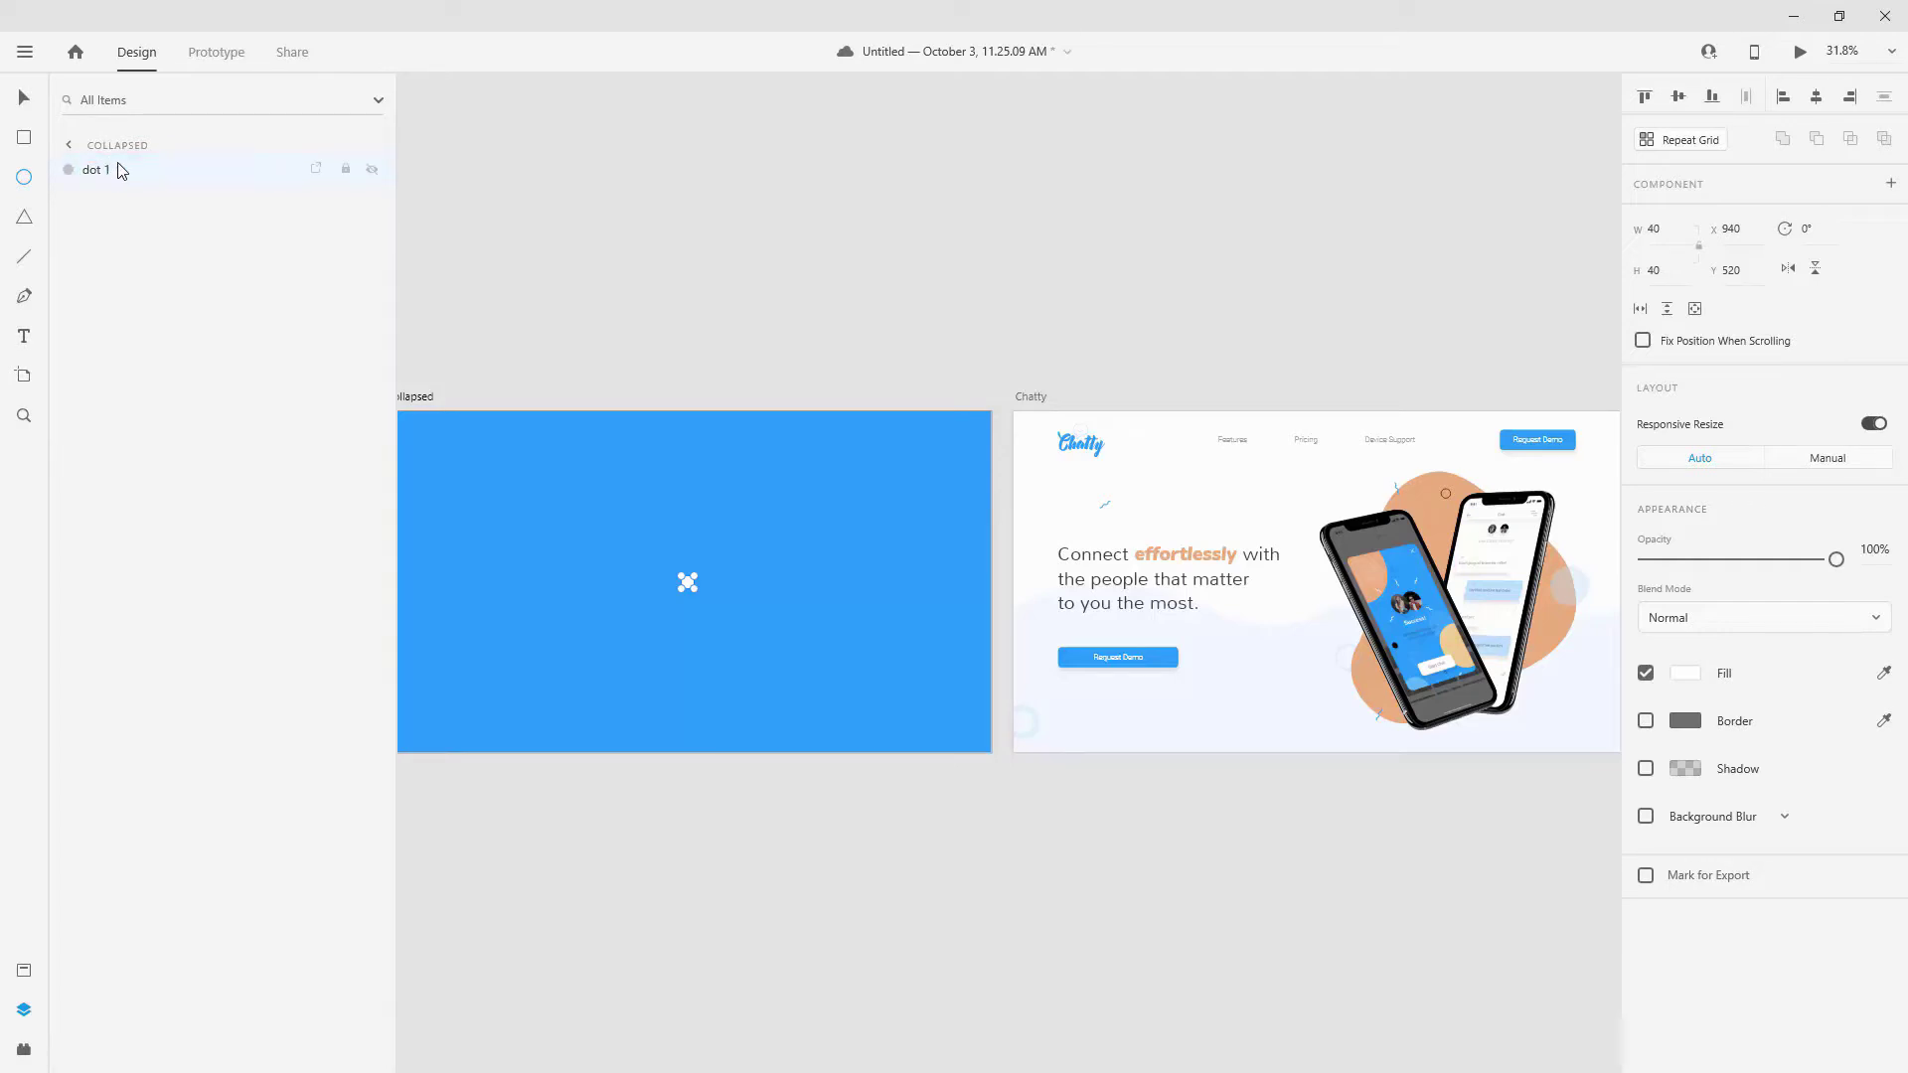
{"action": "key", "text": "ctrl+d"}
{"action": "key", "text": "ctrl+d"}
{"action": "key", "text": "ctrl+d"}
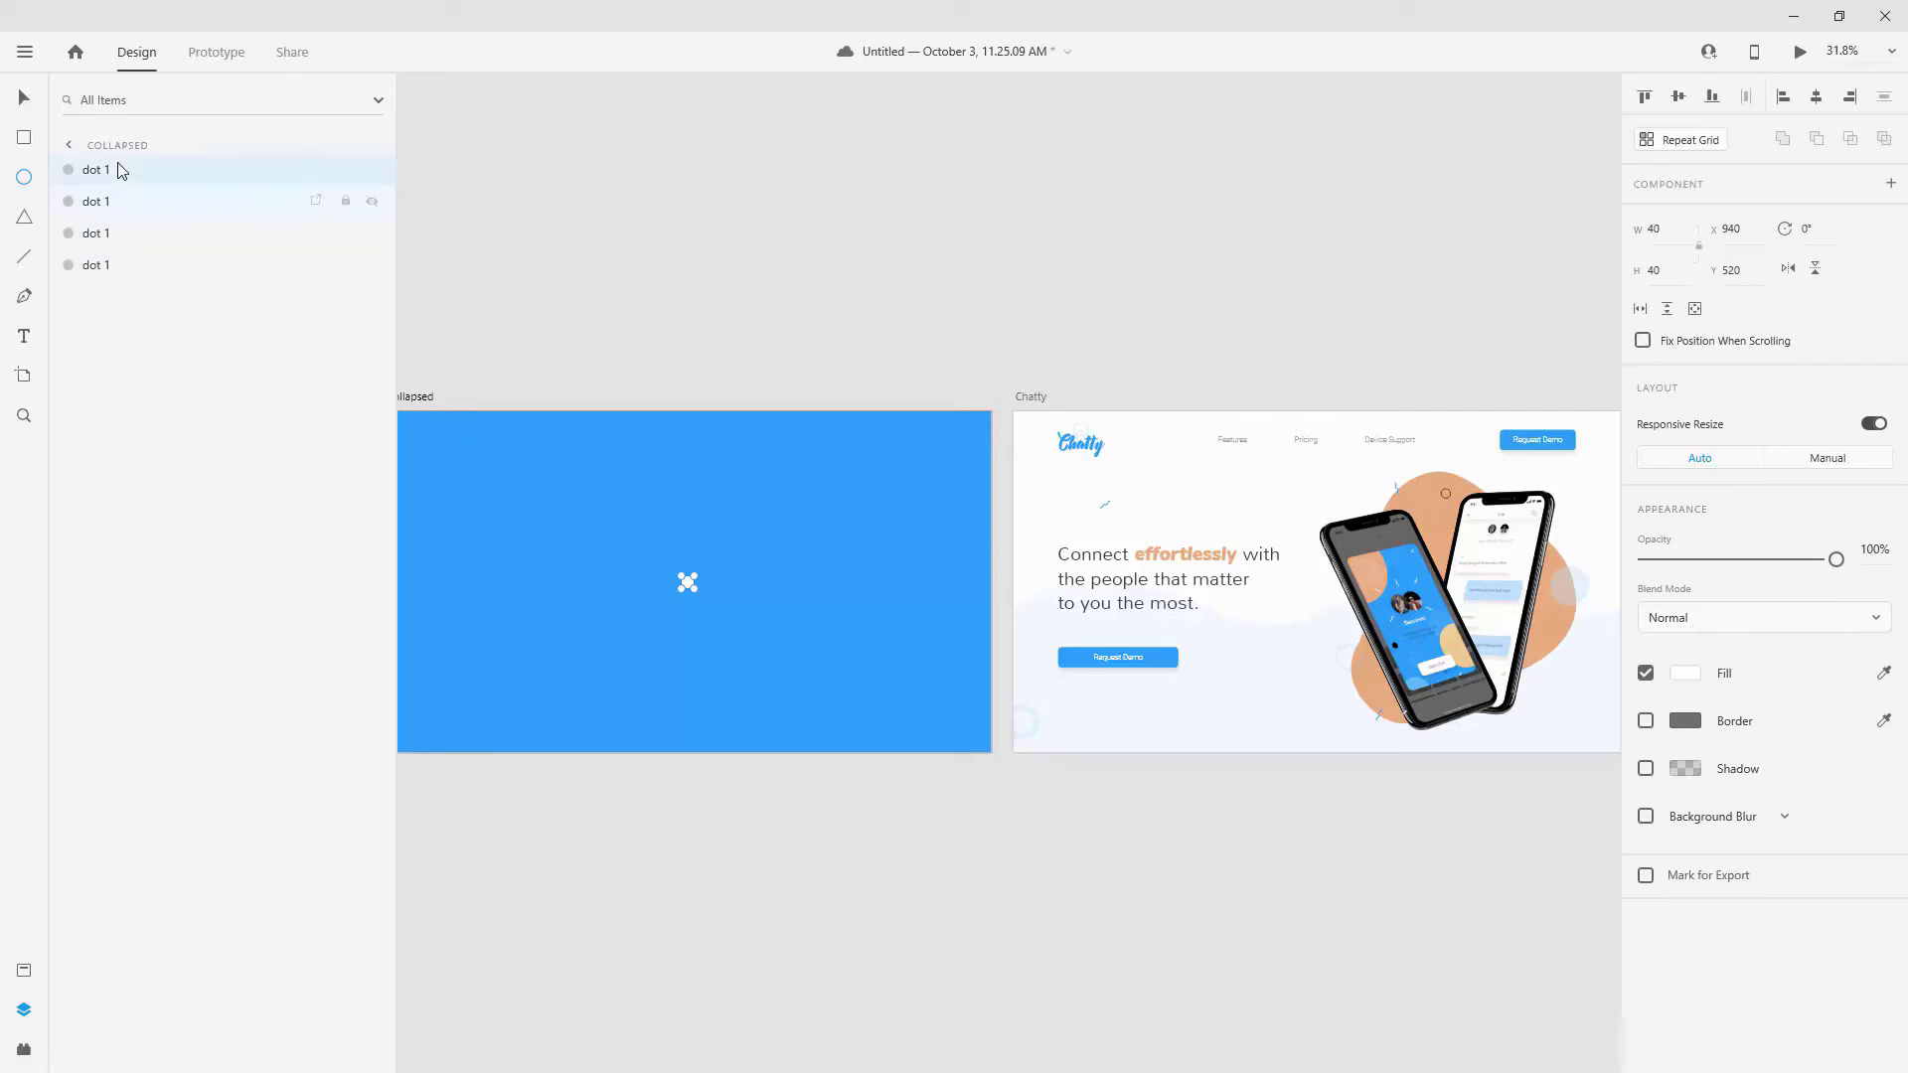
Rename the three duplicate layers 'dot 2', 'dot 3' and 'dot 4'.
{"action": "left_click", "coordinate": [89, 215]}
{"action": "double_click", "coordinate": [93, 210]}
{"action": "type", "text": "2"}
{"action": "key", "text": "Return"}
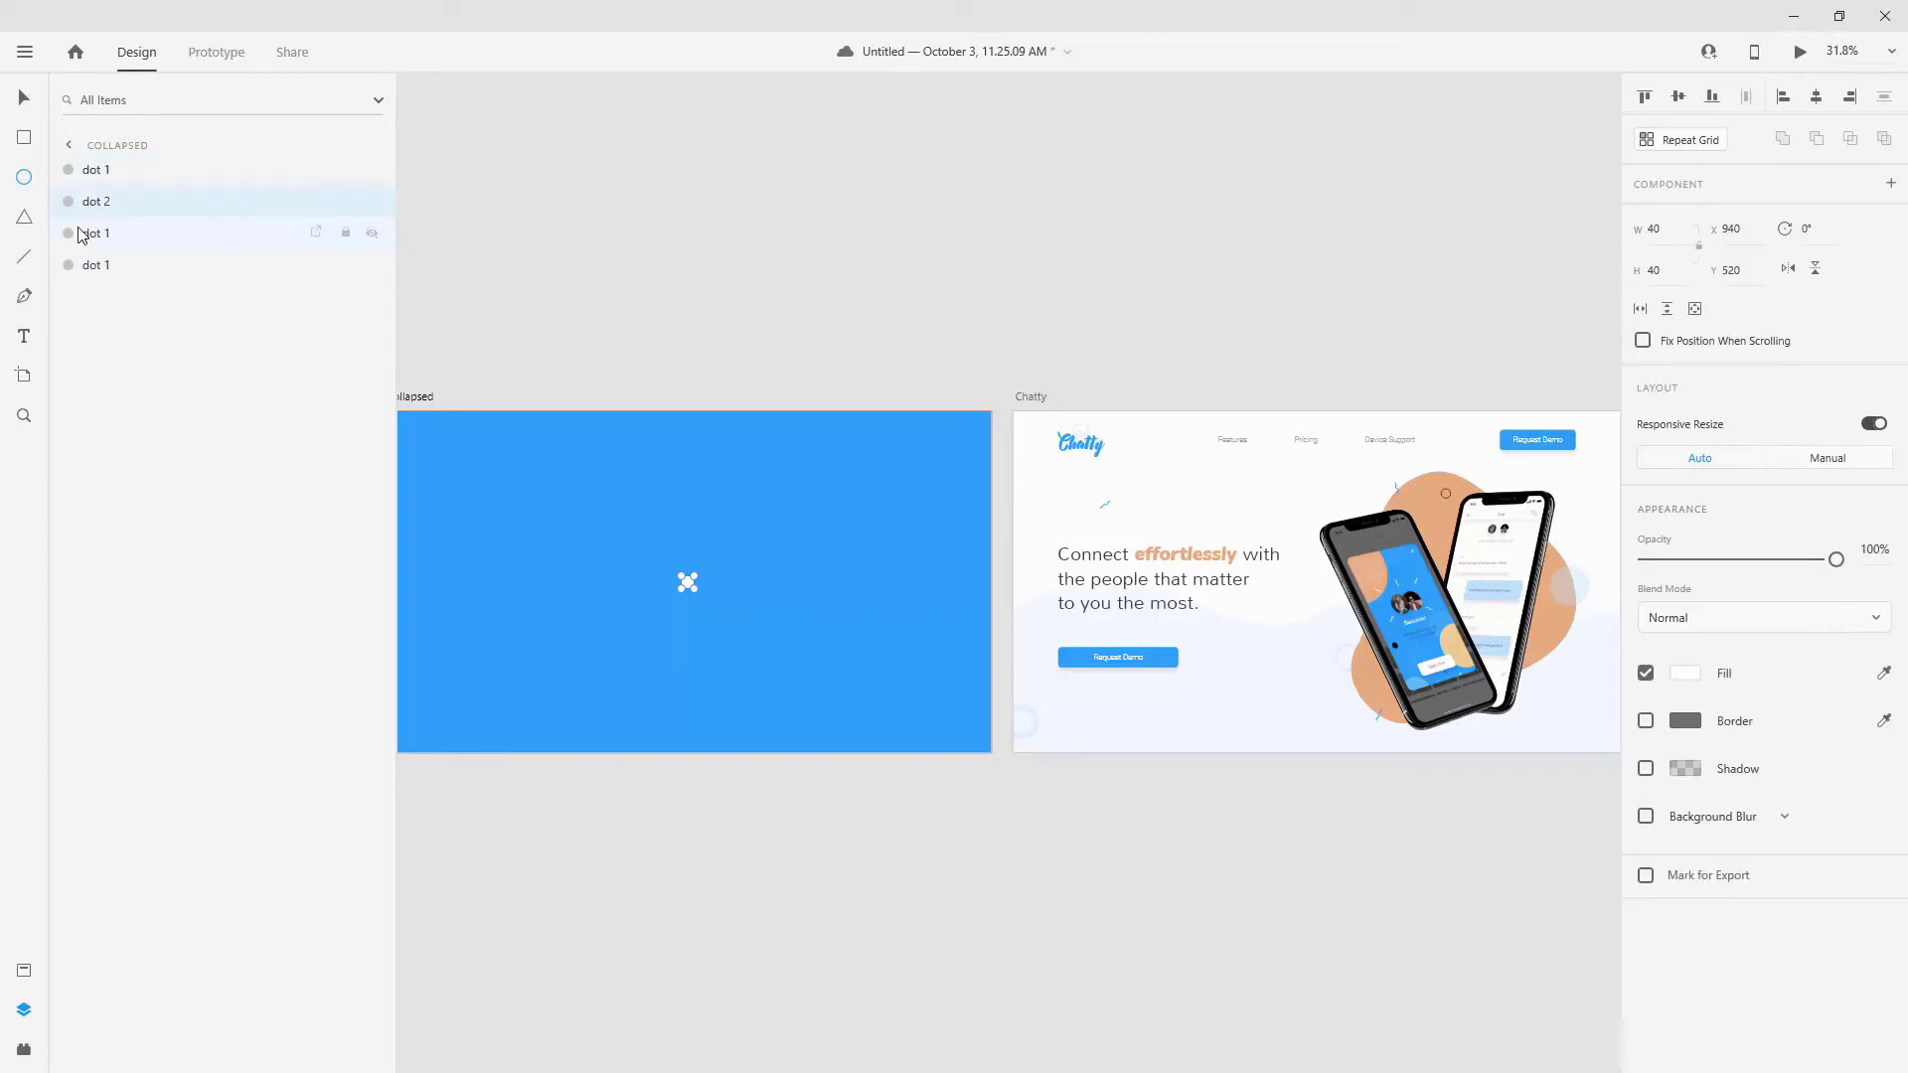
{"action": "left_click", "coordinate": [102, 239]}
{"action": "double_click", "coordinate": [104, 239]}
{"action": "left_click", "coordinate": [105, 238]}
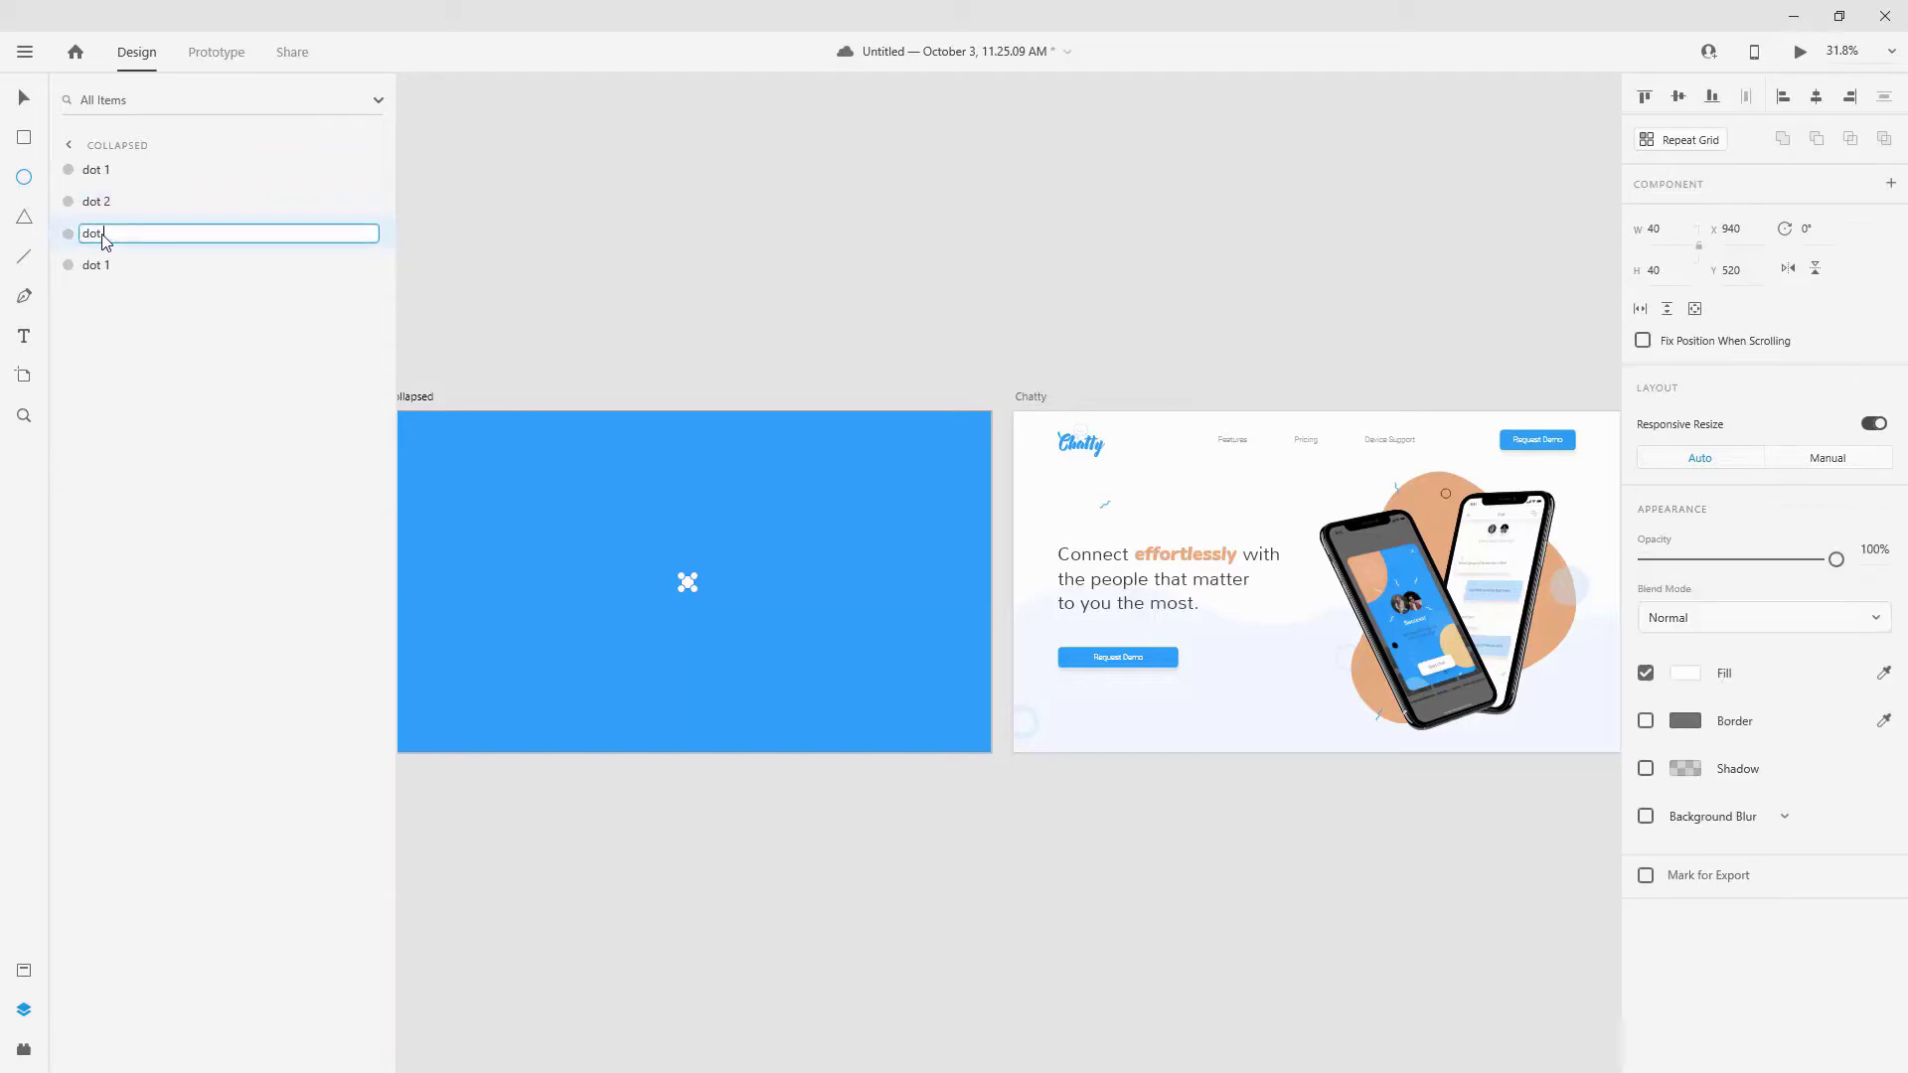
{"action": "type", "text": "3"}
{"action": "key", "text": "Return"}
{"action": "double_click", "coordinate": [103, 266]}
{"action": "left_click", "coordinate": [103, 266]}
{"action": "key", "text": "BackSpace"}
{"action": "type", "text": "4"}
{"action": "key", "text": "Return"}
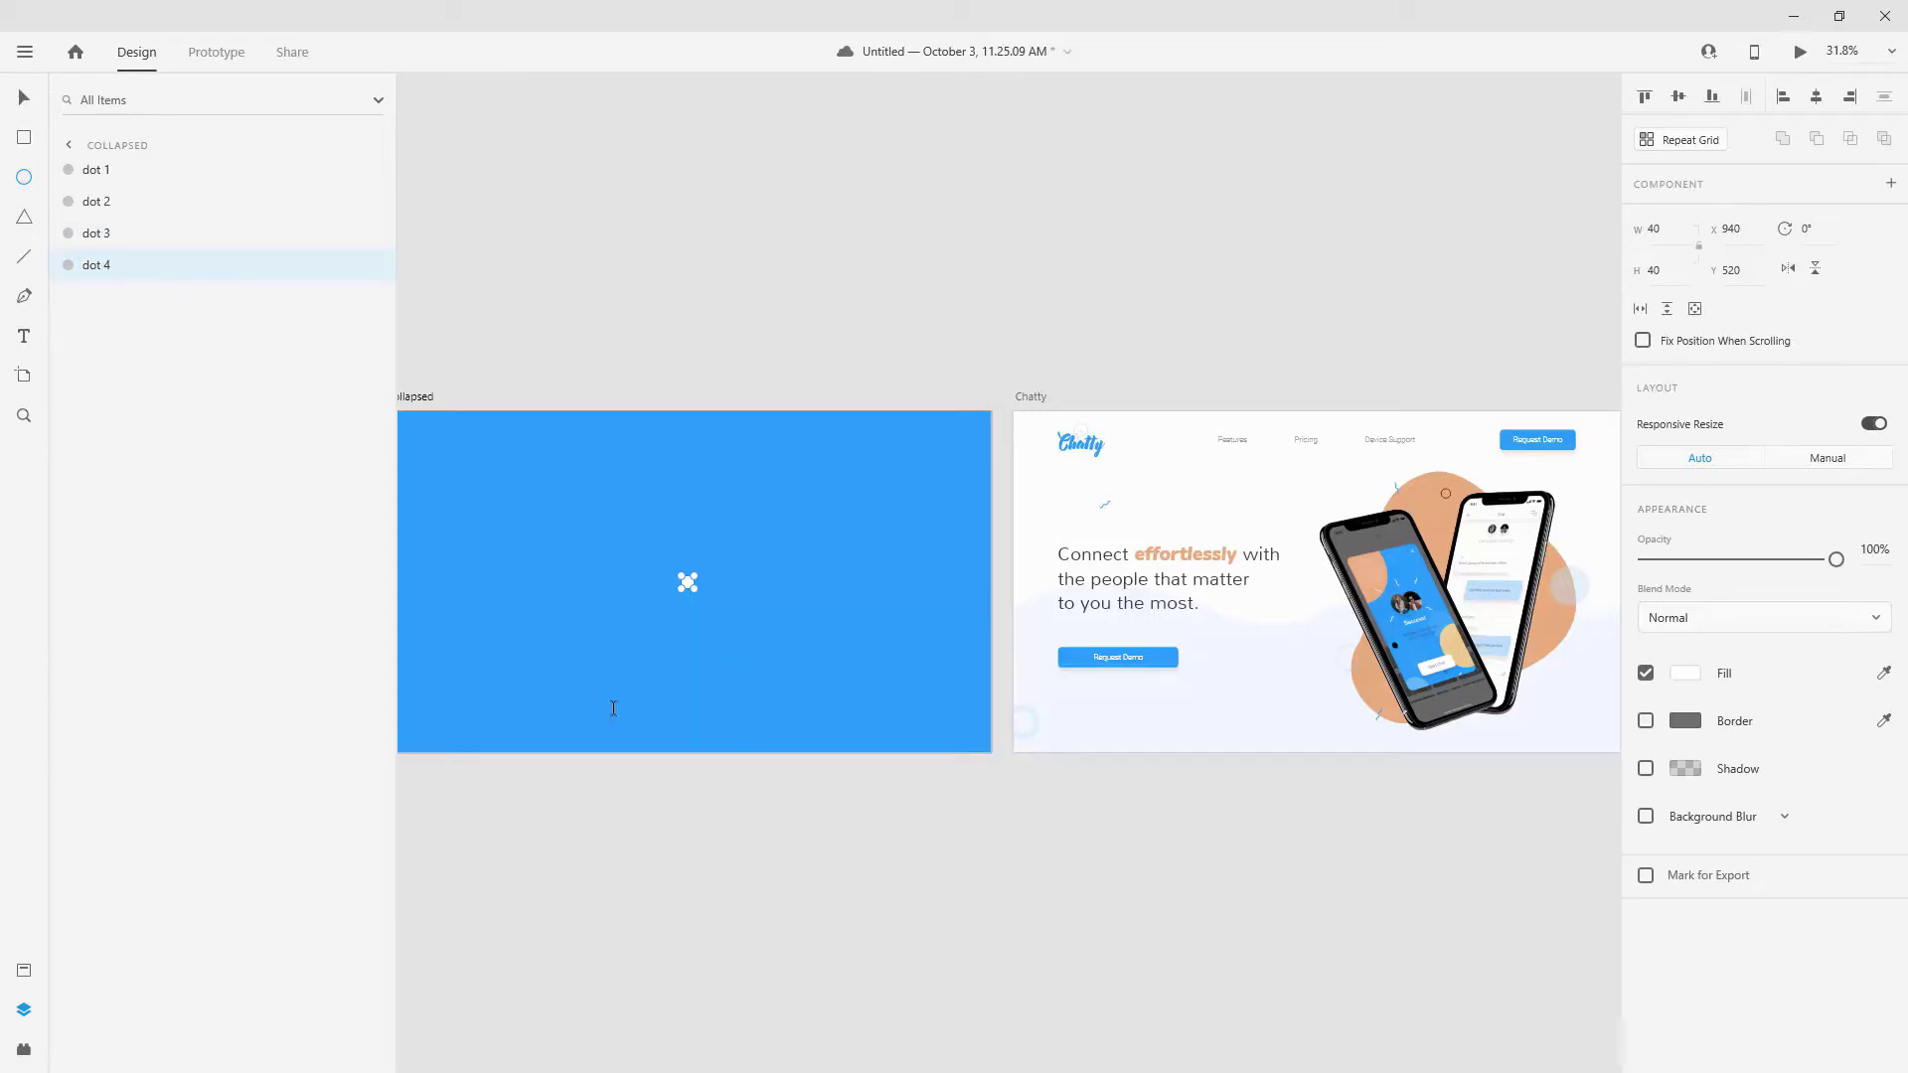
Add a 'Loading' text label with a white #FFFFFF fill.
{"action": "left_click", "coordinate": [730, 702]}
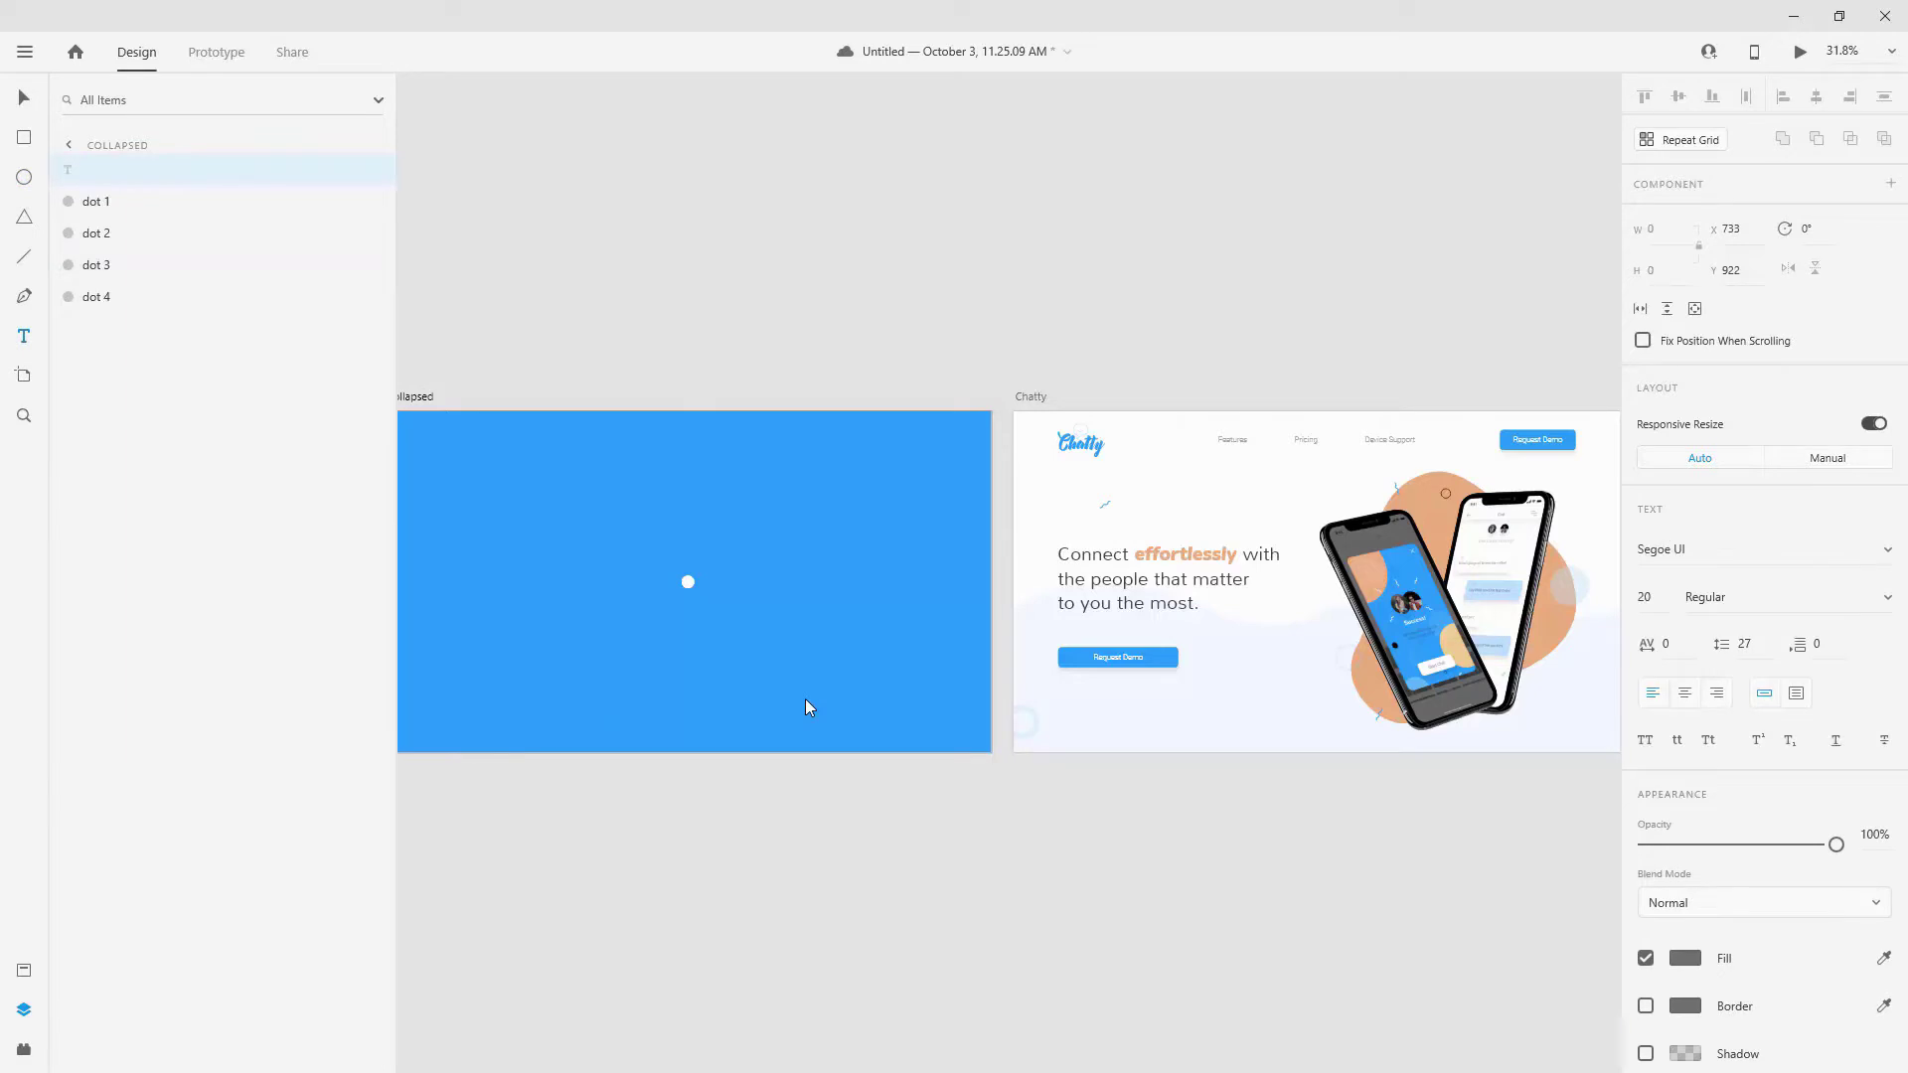
{"action": "left_click", "coordinate": [1685, 958]}
{"action": "type", "text": "ffffff"}
{"action": "key", "text": "Return"}
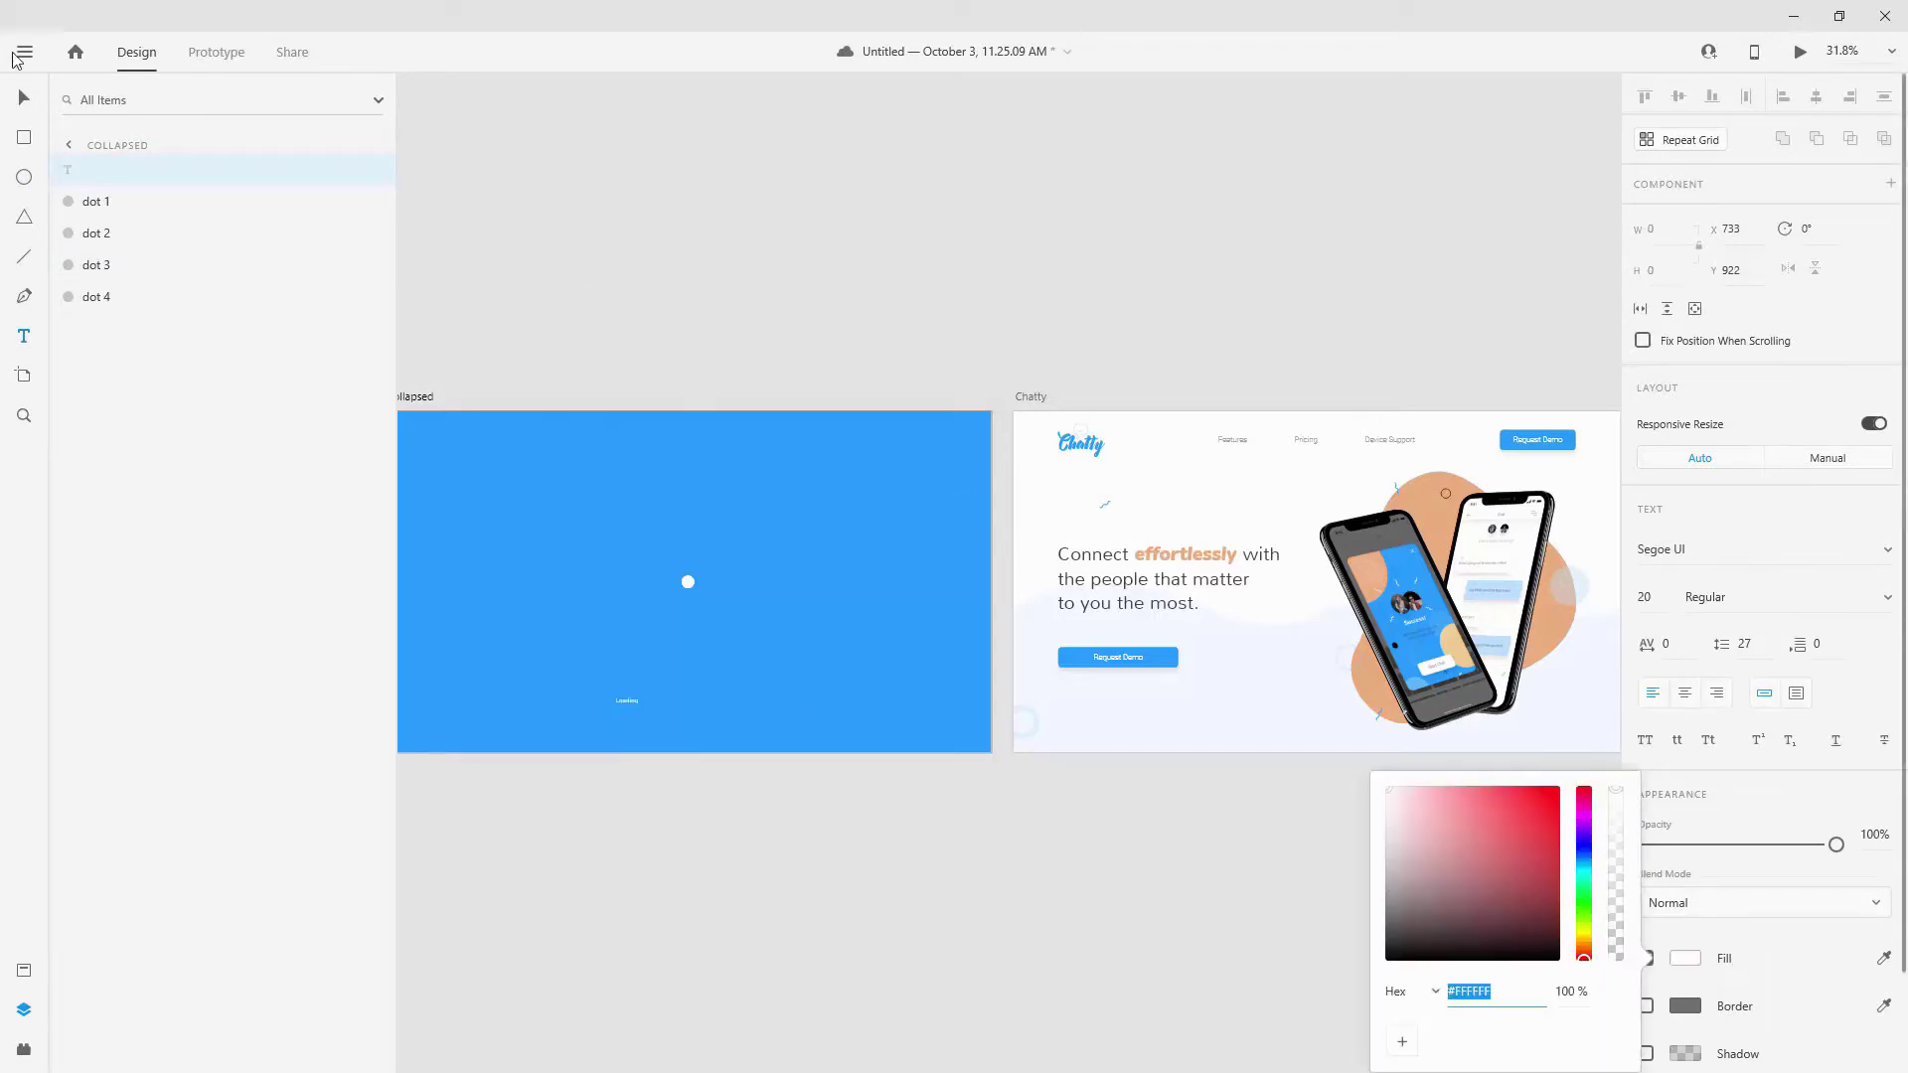
{"action": "key", "text": "Escape"}
Set the label to Open Sans 28, centre-aligned, aligned horizontally and to the artboard bottom.
{"action": "left_click", "coordinate": [1662, 553]}
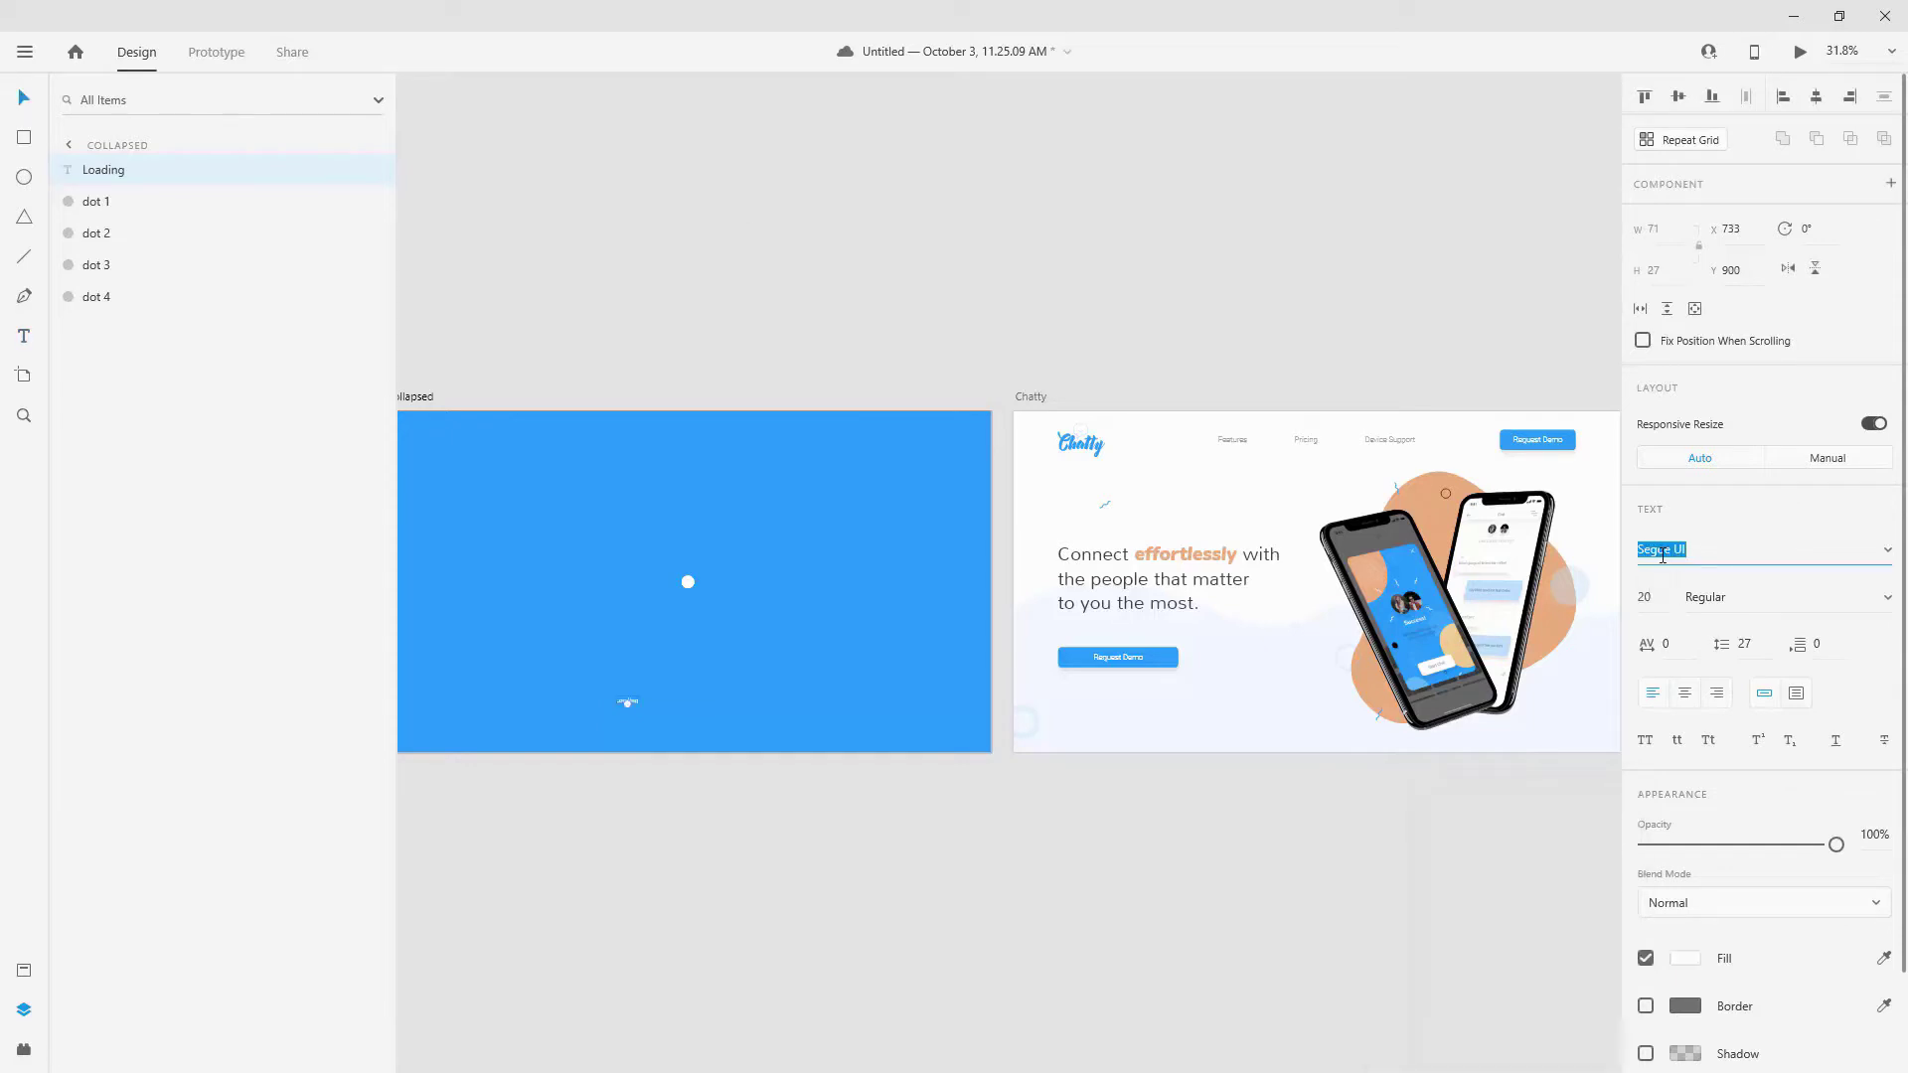
{"action": "type", "text": "Open Sans"}
{"action": "key", "text": "Return"}
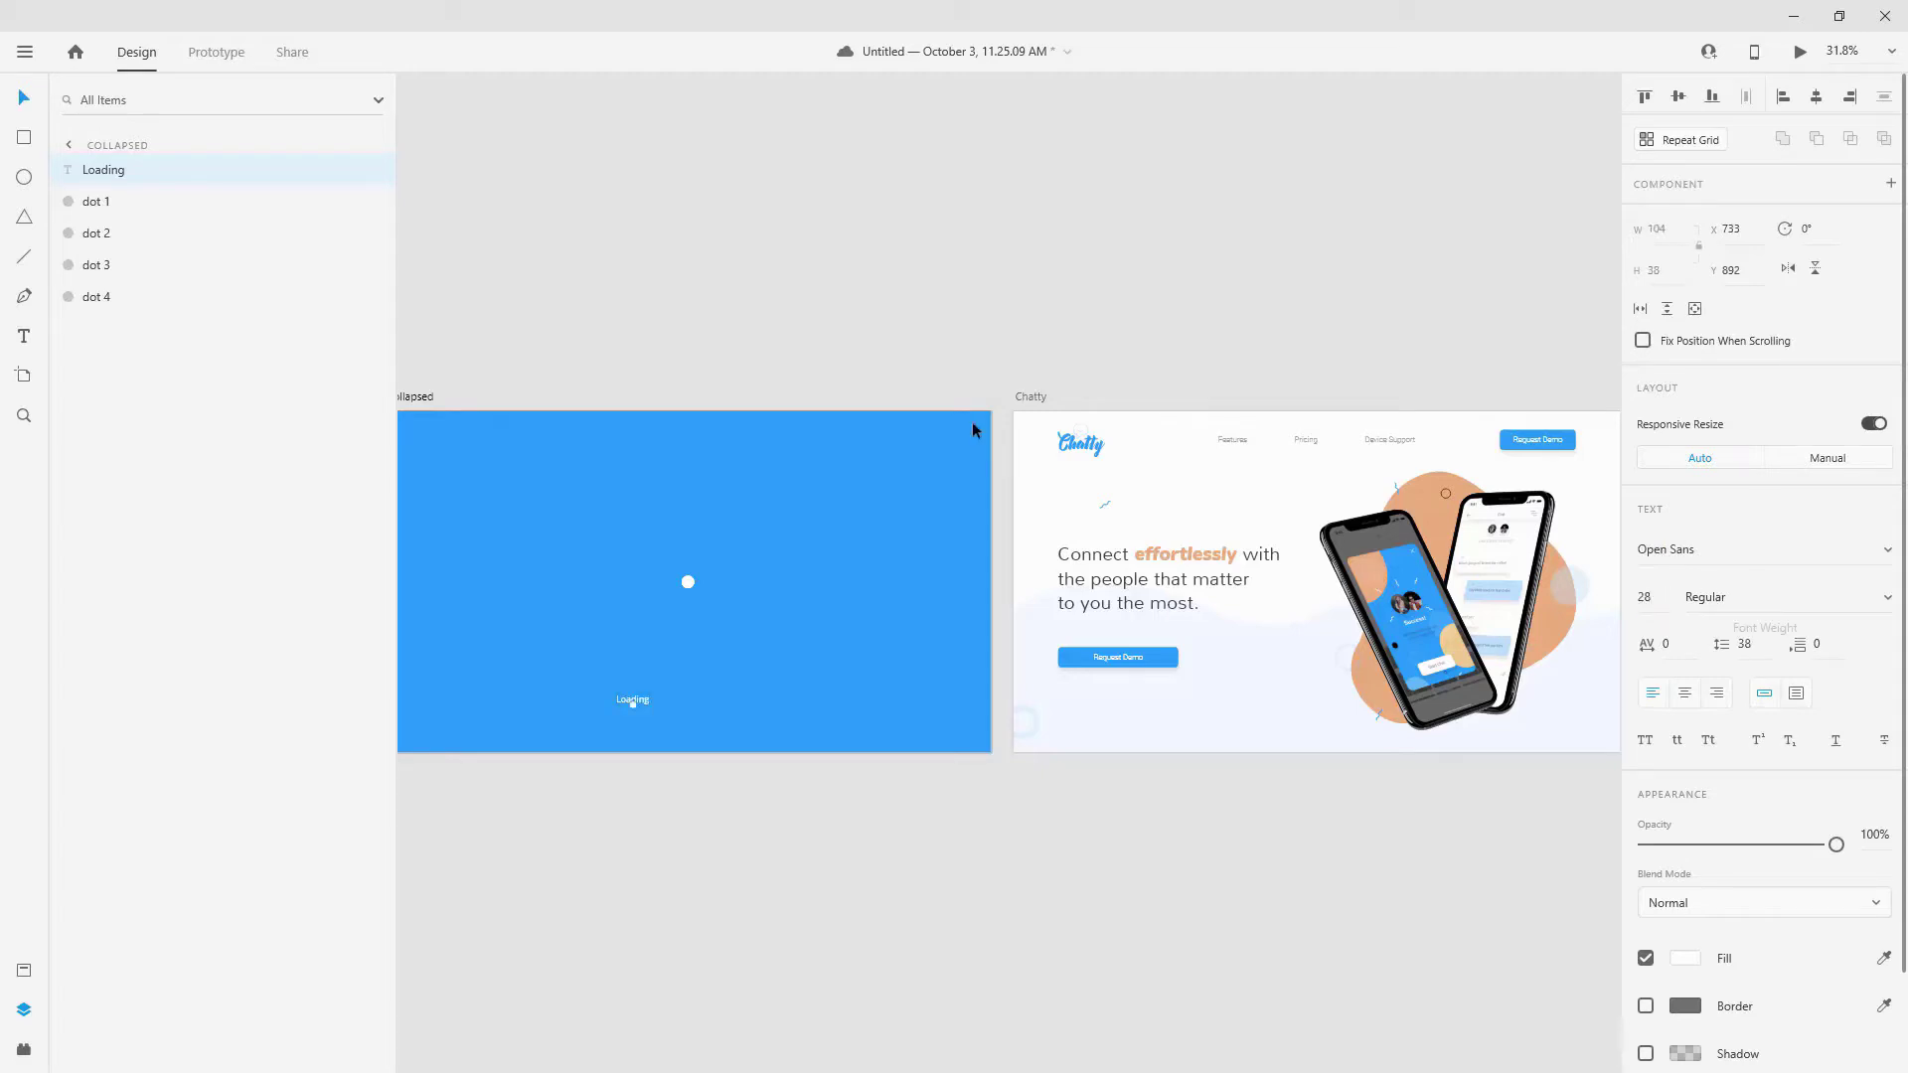
{"action": "left_click", "coordinate": [1684, 692]}
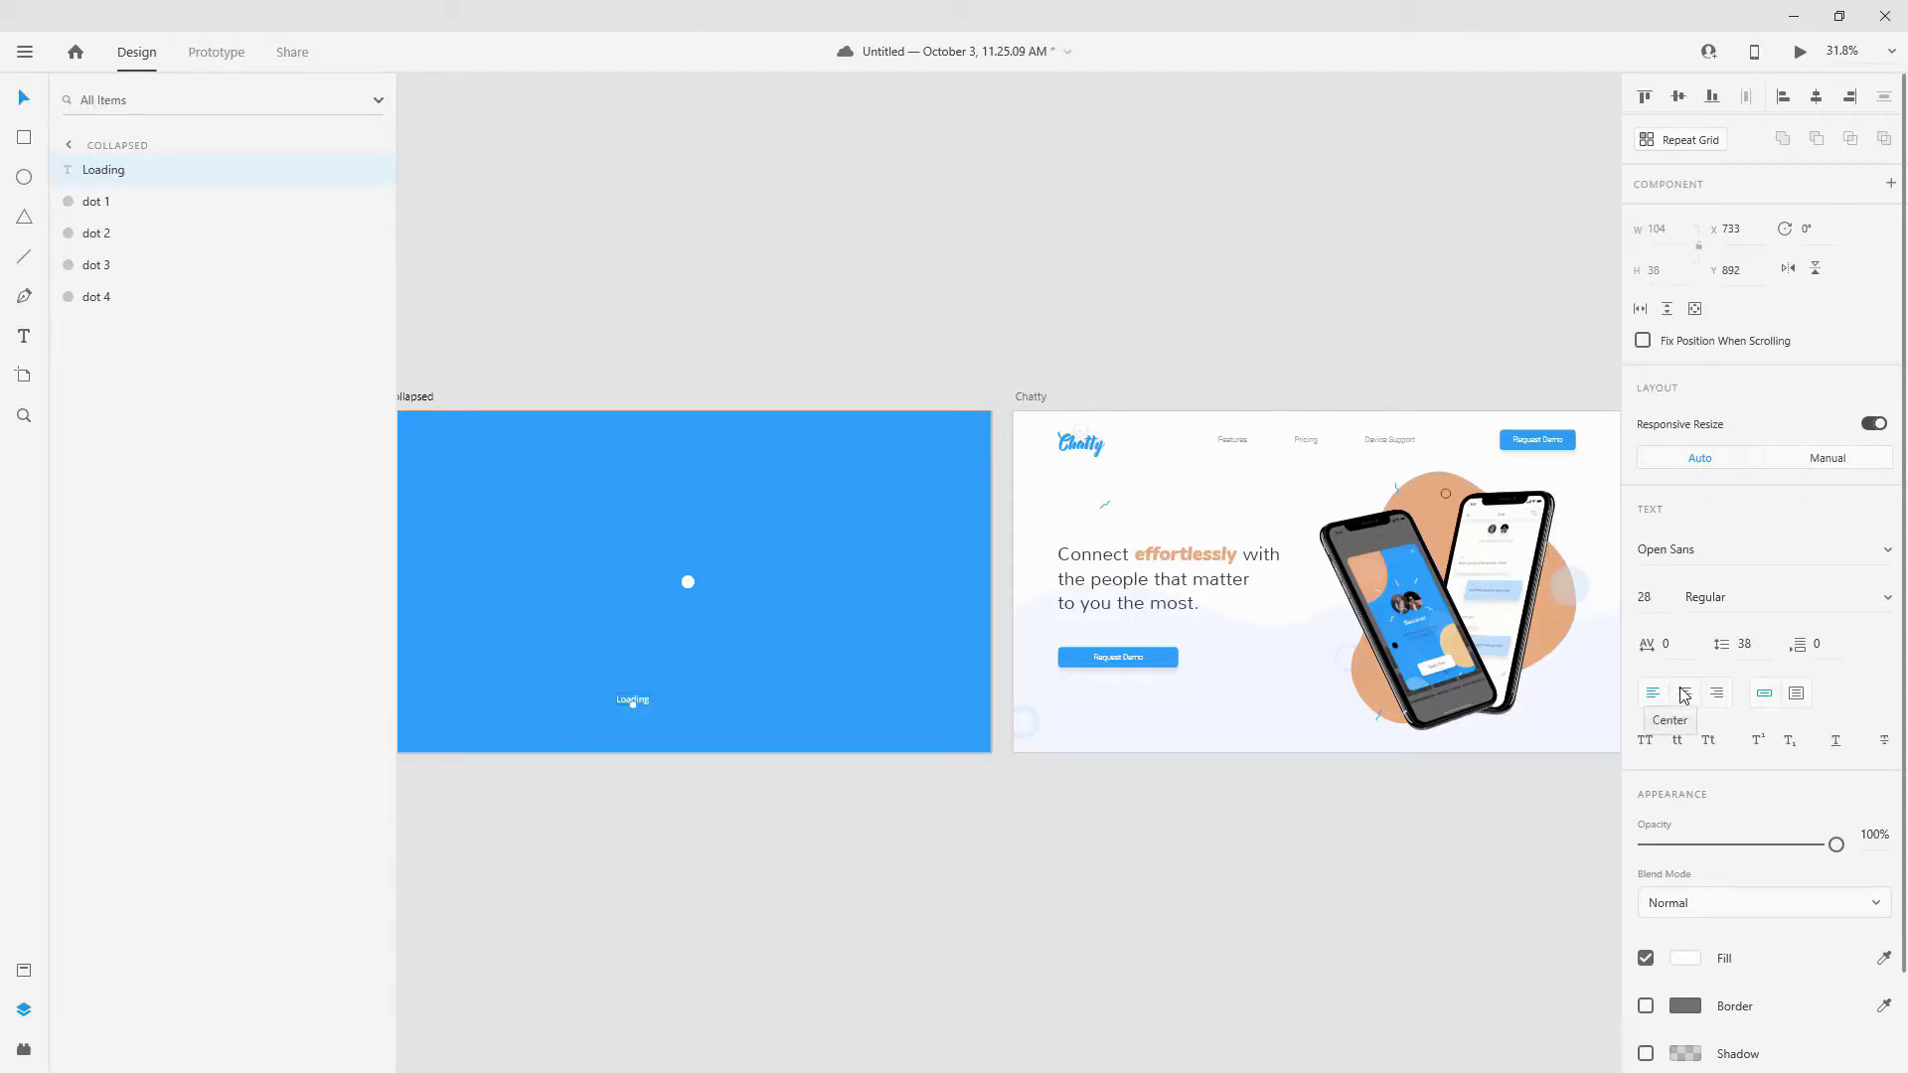
{"action": "left_click", "coordinate": [1817, 98]}
{"action": "left_click", "coordinate": [1712, 97]}
Move the Loading label up from the bottom edge and select the four dots.
{"action": "scroll", "coordinate": [686, 682], "scroll_direction": "up", "scroll_amount": 5}
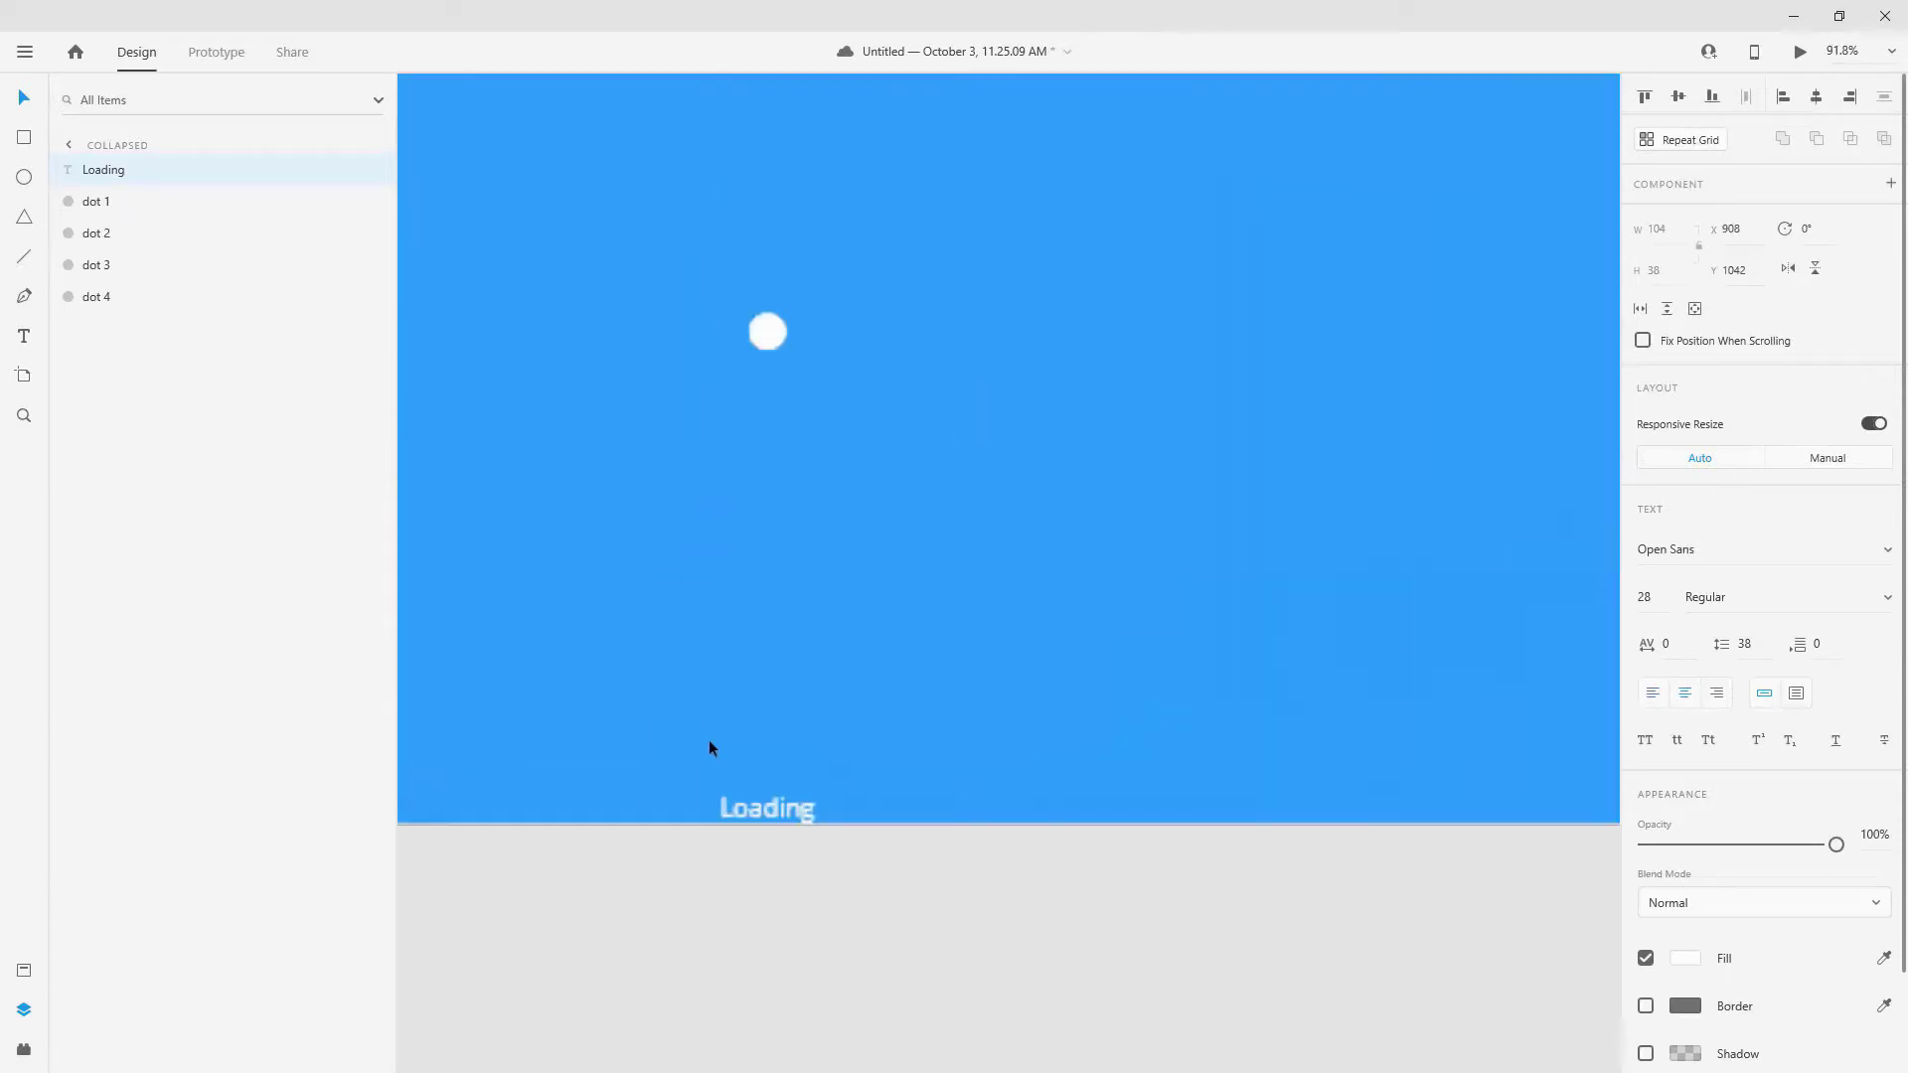
{"action": "left_click_drag", "start_coordinate": [826, 845], "coordinate": [852, 729]}
{"action": "scroll", "coordinate": [1145, 762], "scroll_direction": "down", "scroll_amount": 5}
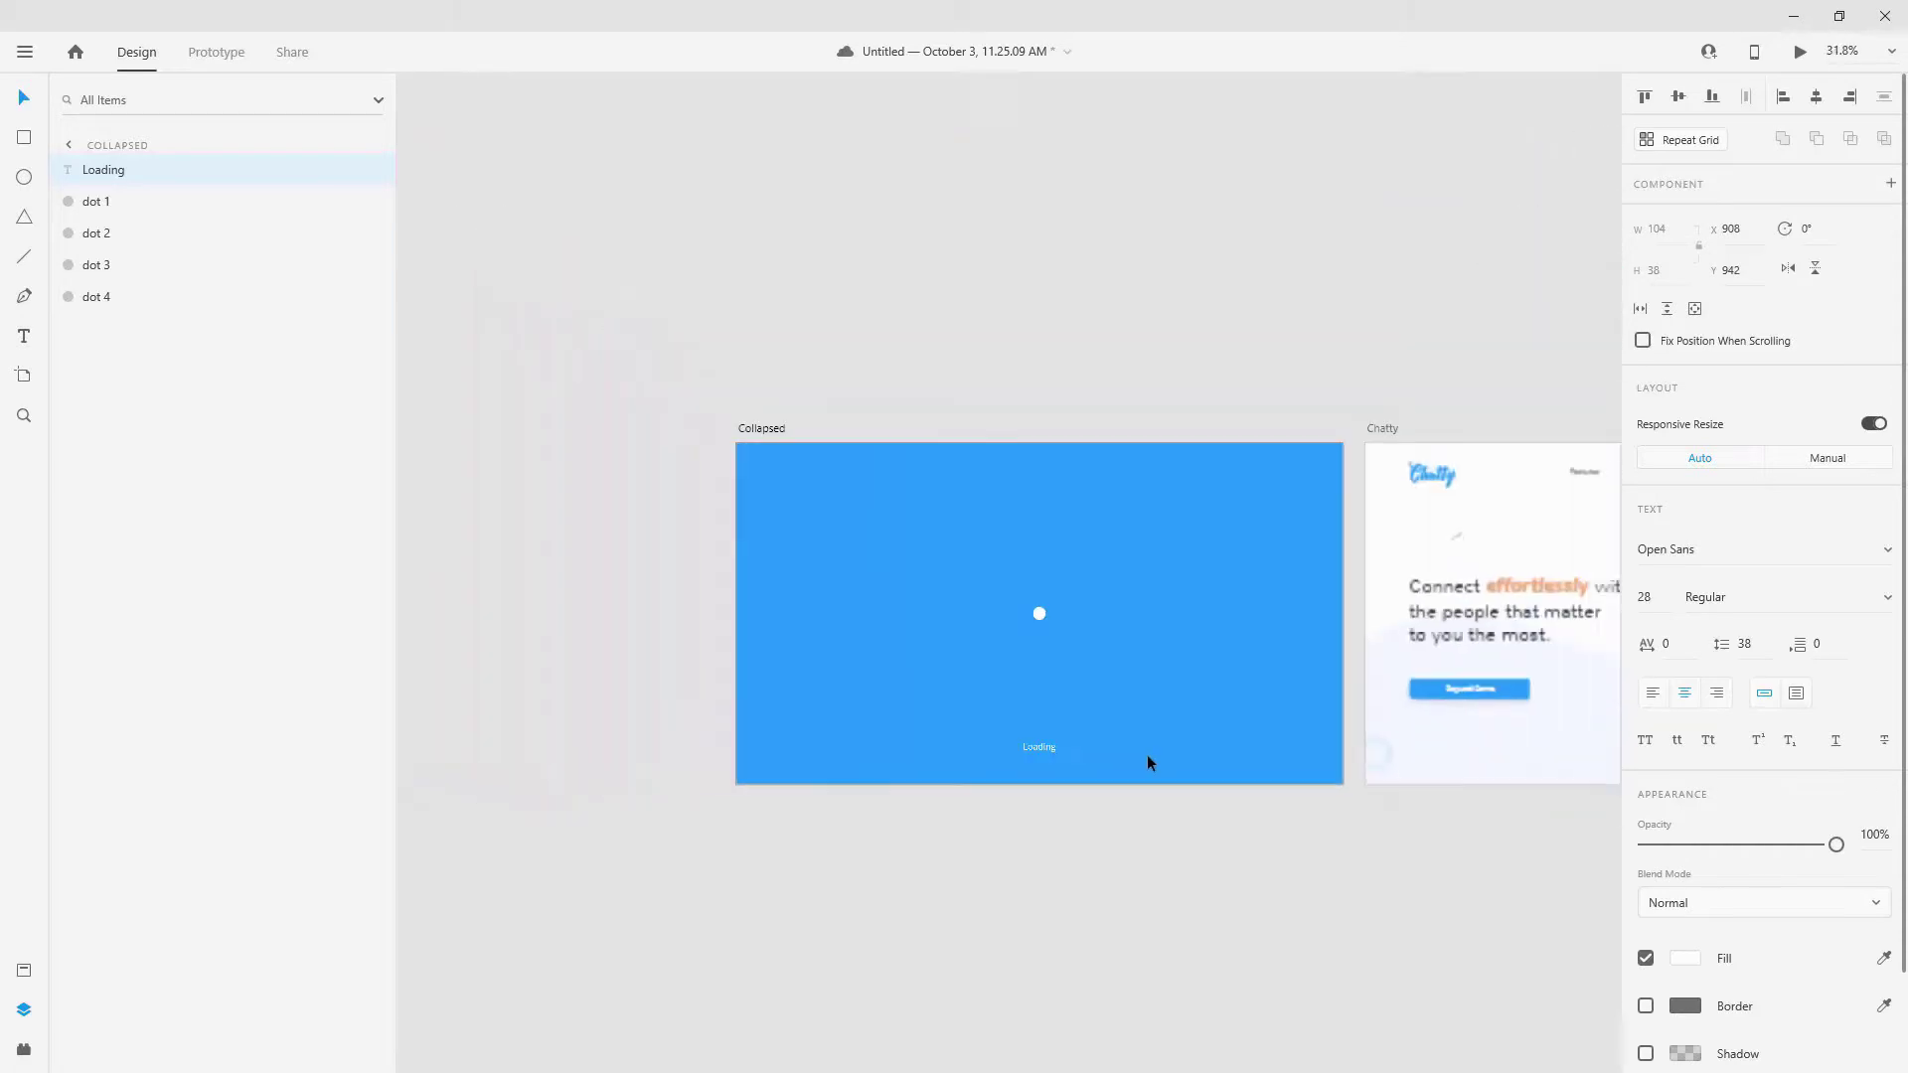
{"action": "left_click_drag", "start_coordinate": [1000, 567], "coordinate": [1056, 626]}
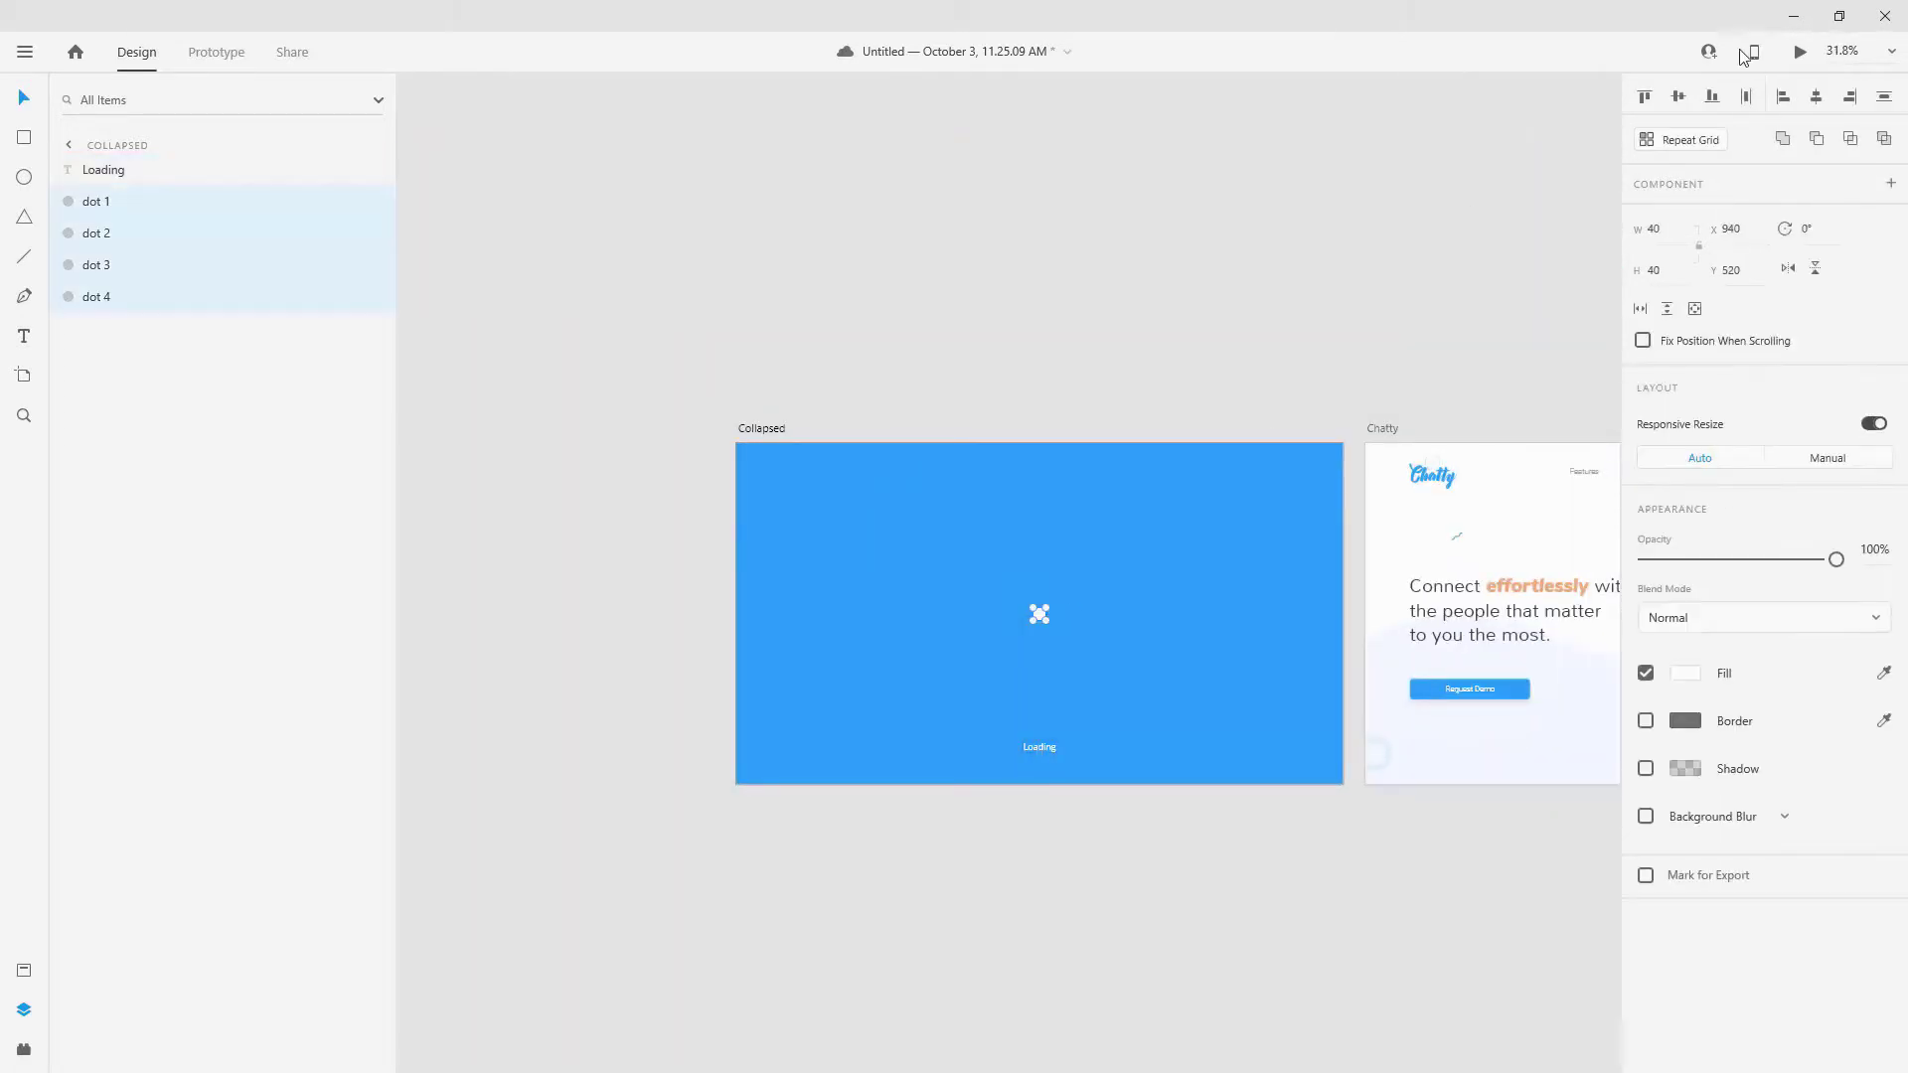
Draw a rectangle over the Collapsed artboard and name its layer 'color_overlay'.
{"action": "left_click", "coordinate": [740, 318]}
{"action": "scroll", "coordinate": [879, 473], "scroll_direction": "down", "scroll_amount": 2}
{"action": "left_click", "coordinate": [1117, 593]}
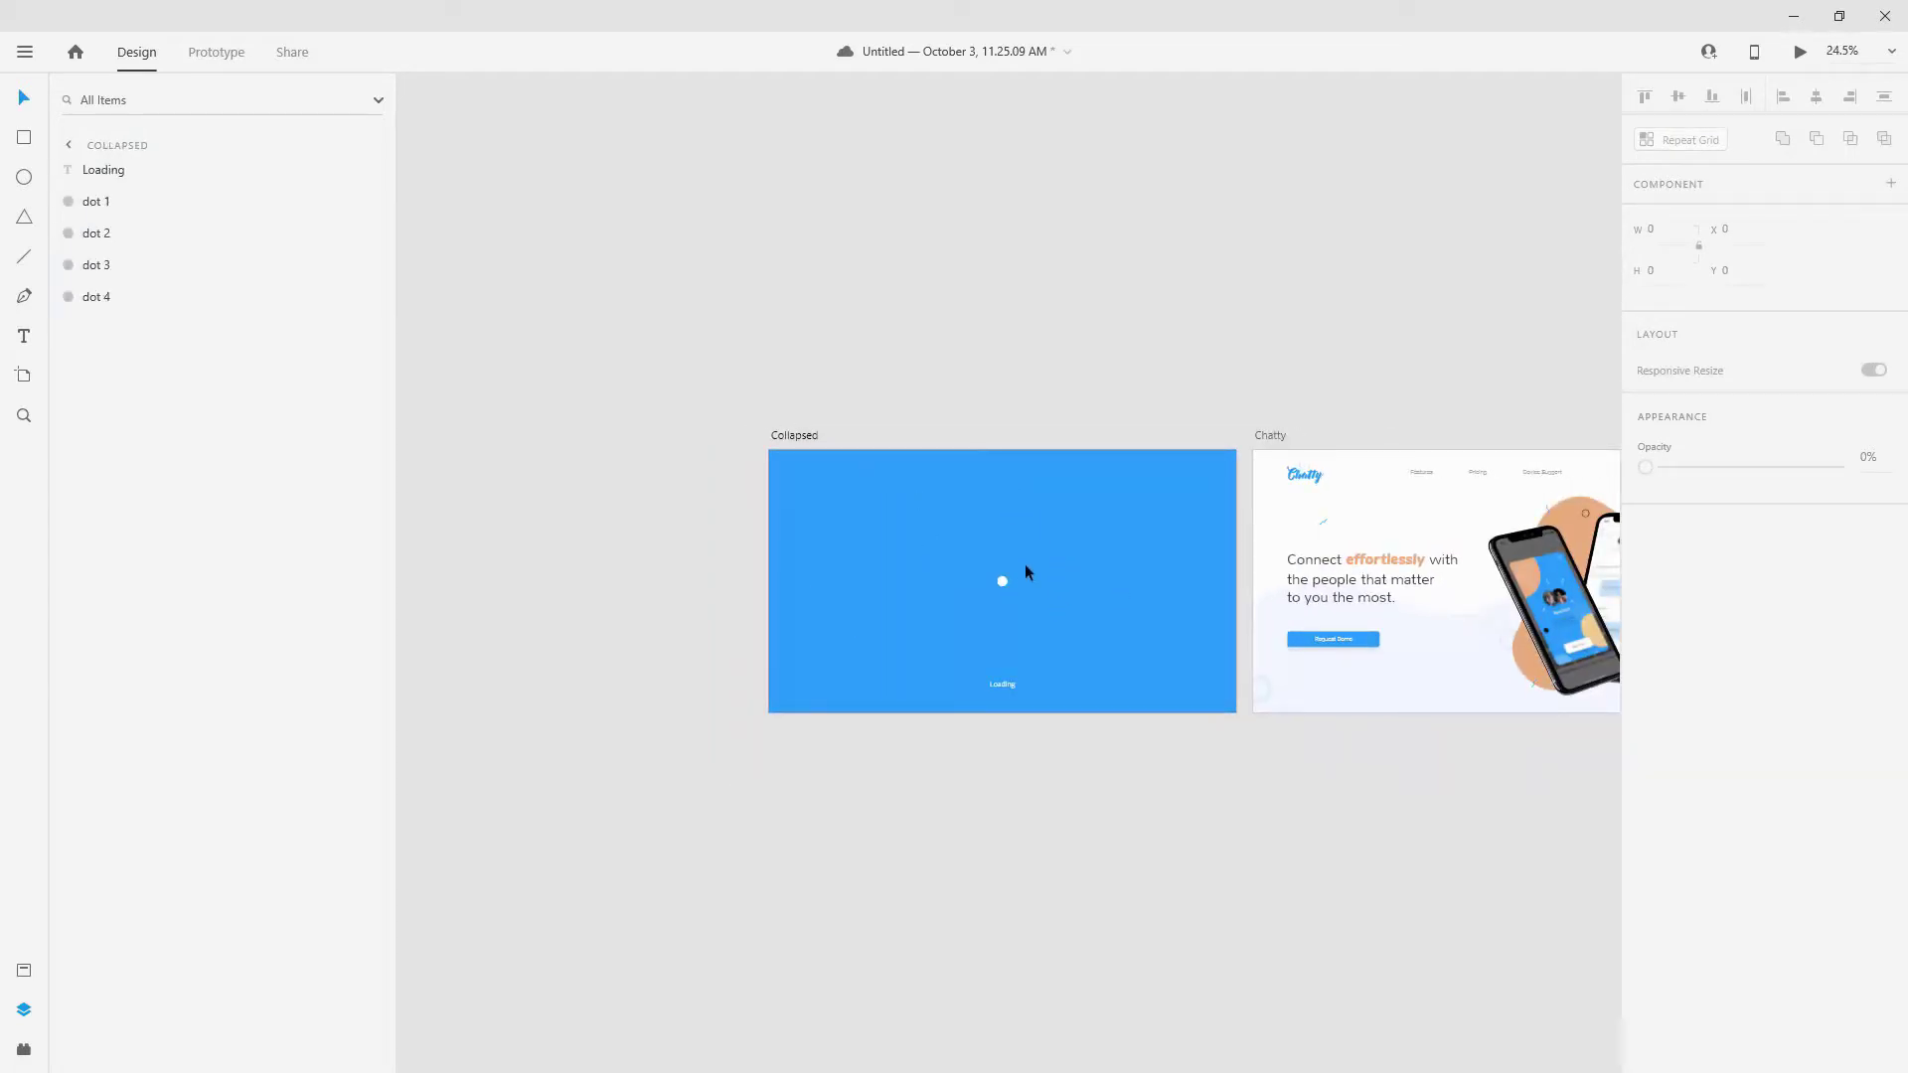
{"action": "scroll", "coordinate": [1073, 533], "scroll_direction": "up", "scroll_amount": 1}
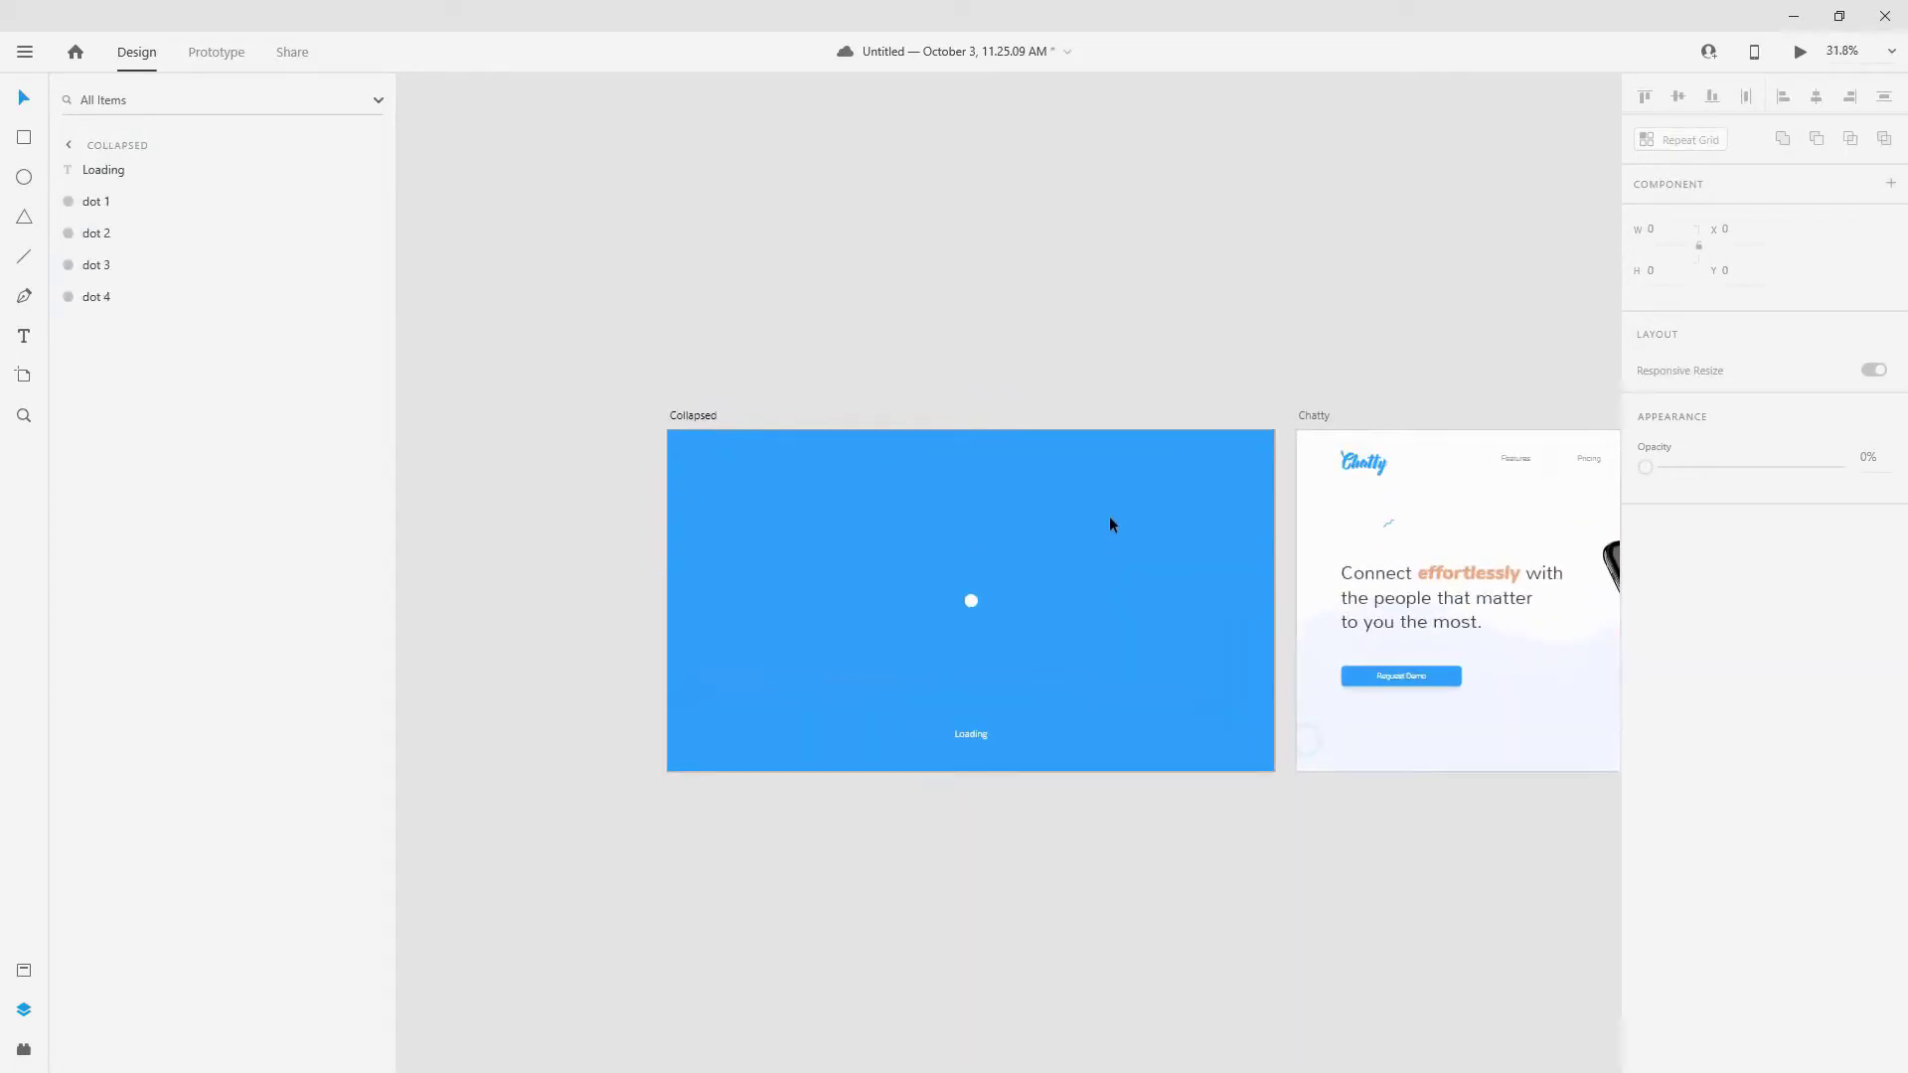
{"action": "left_click", "coordinate": [27, 140]}
{"action": "left_click_drag", "start_coordinate": [711, 467], "coordinate": [1249, 741]}
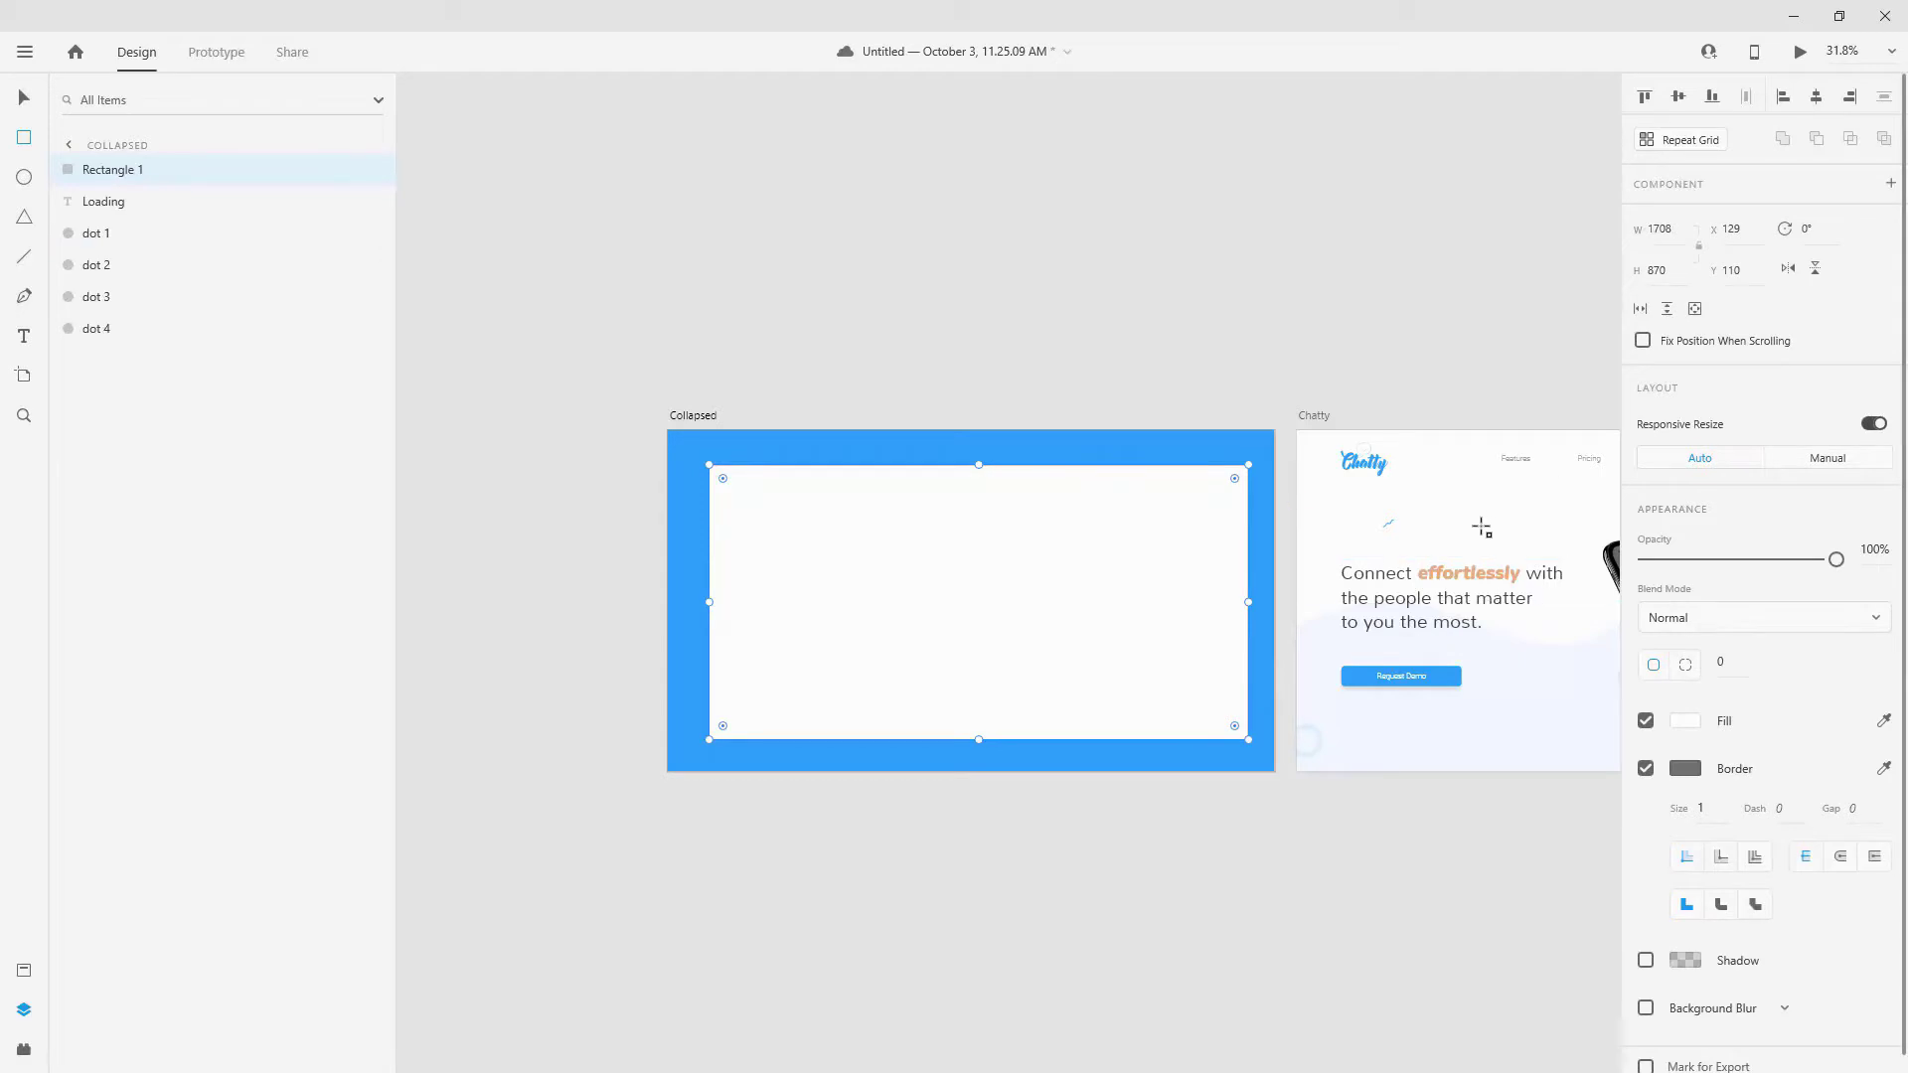
{"action": "double_click", "coordinate": [127, 180]}
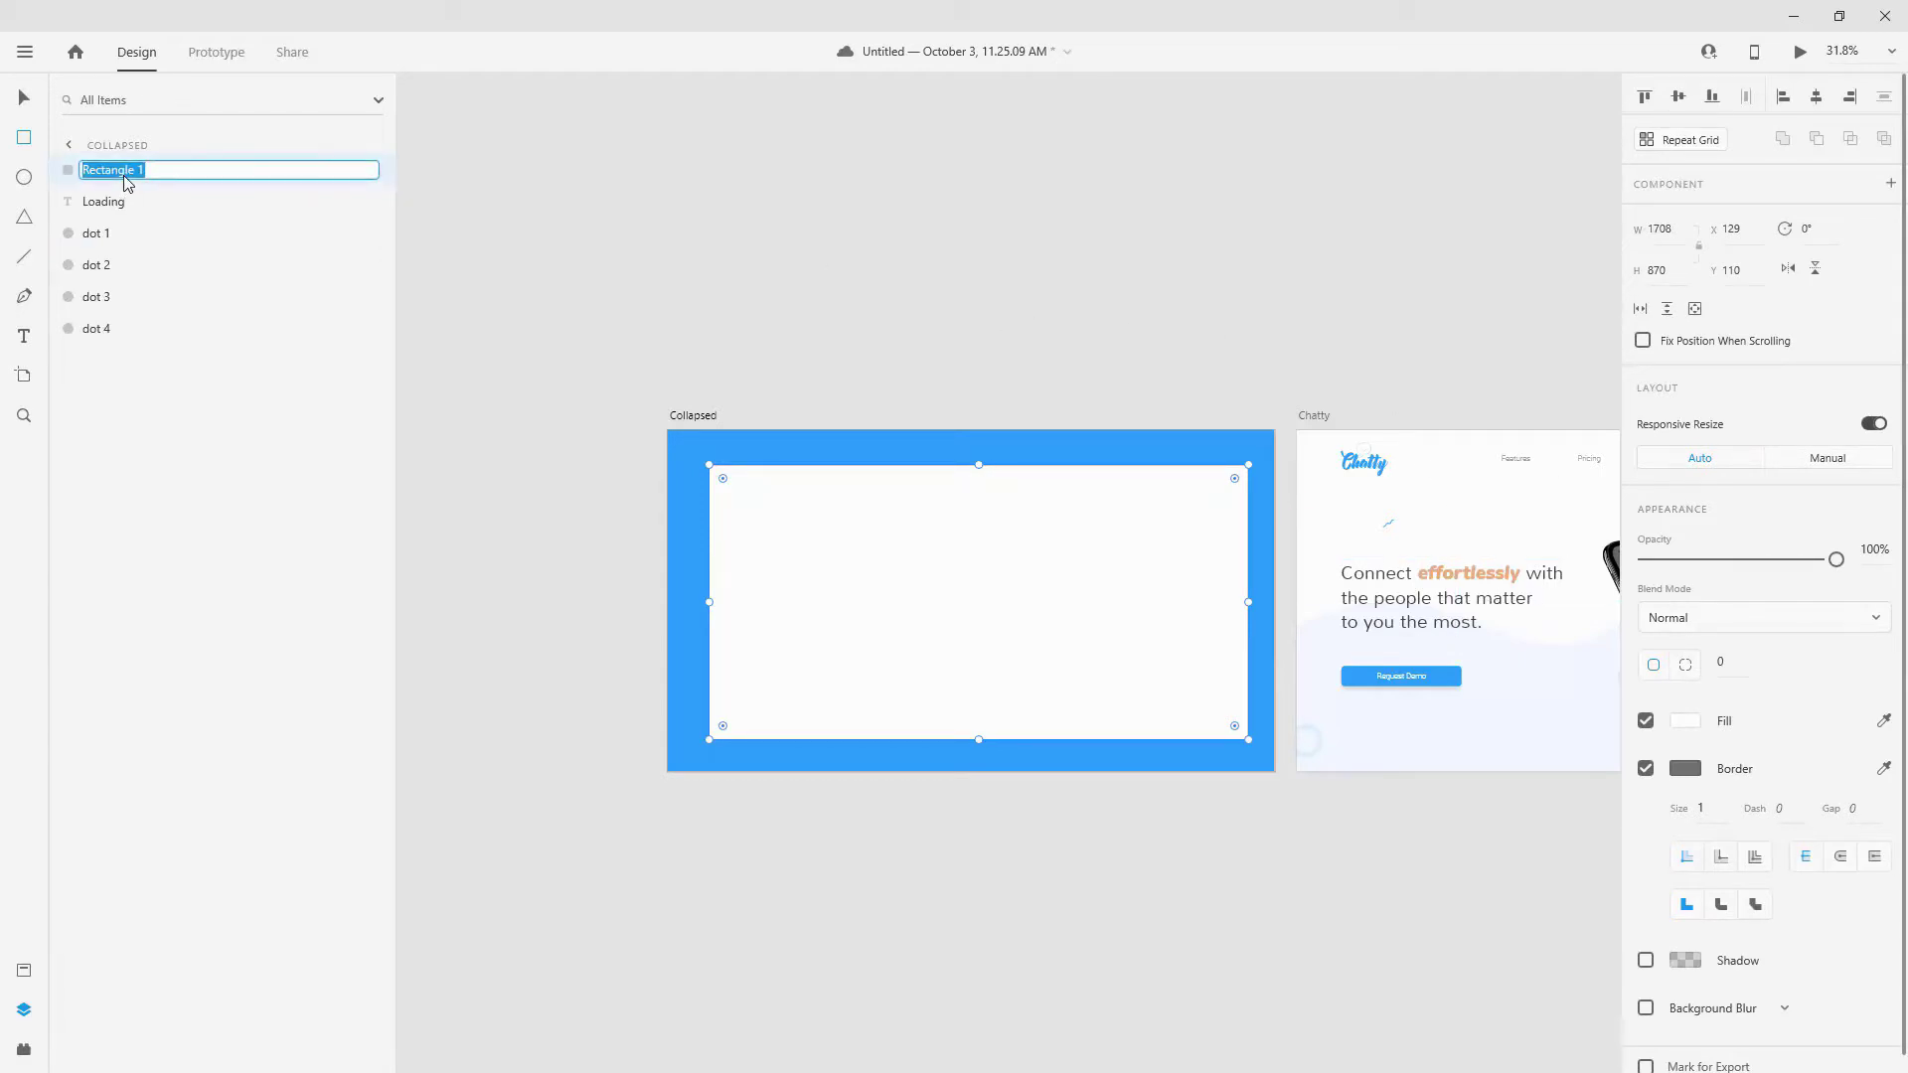
{"action": "type", "text": "color_overlay"}
{"action": "key", "text": "Return"}
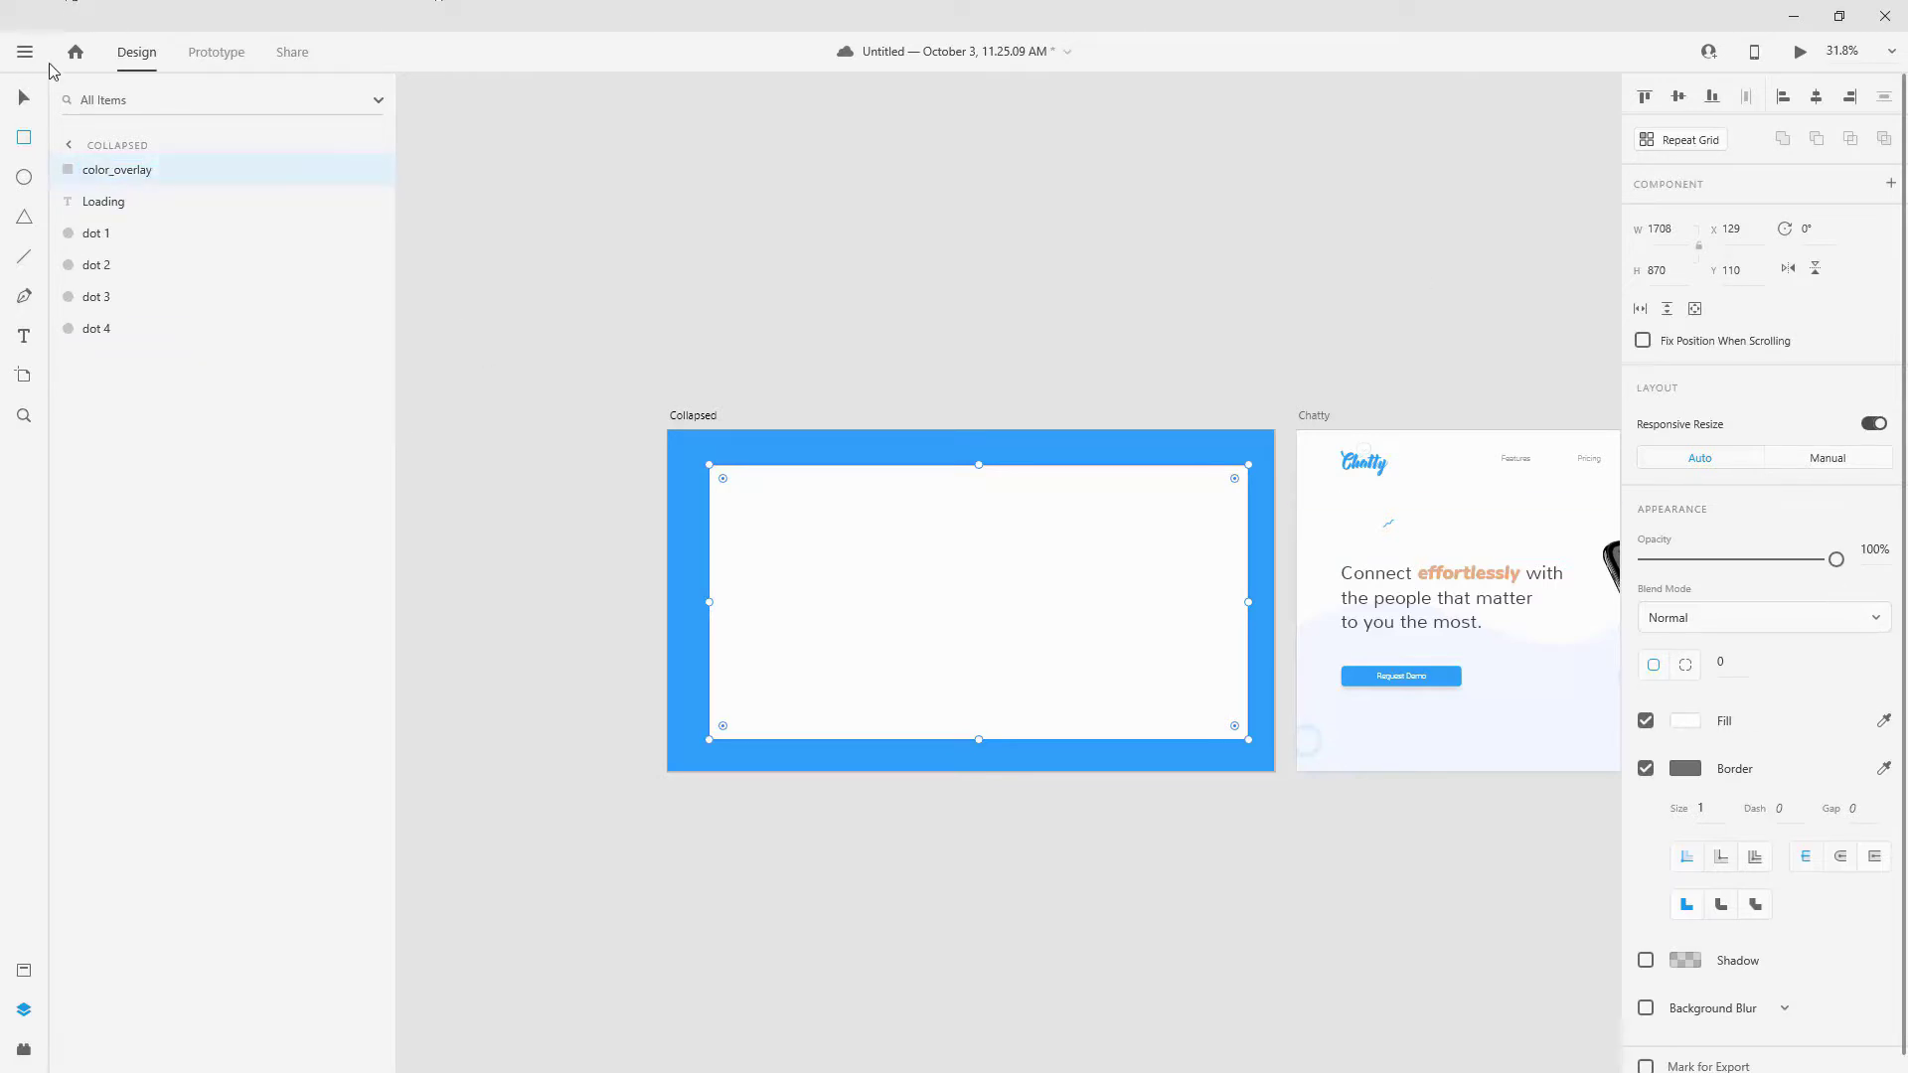
Make the artboard background white and fill color_overlay with borderless Chatty blue.
{"action": "left_click", "coordinate": [706, 415]}
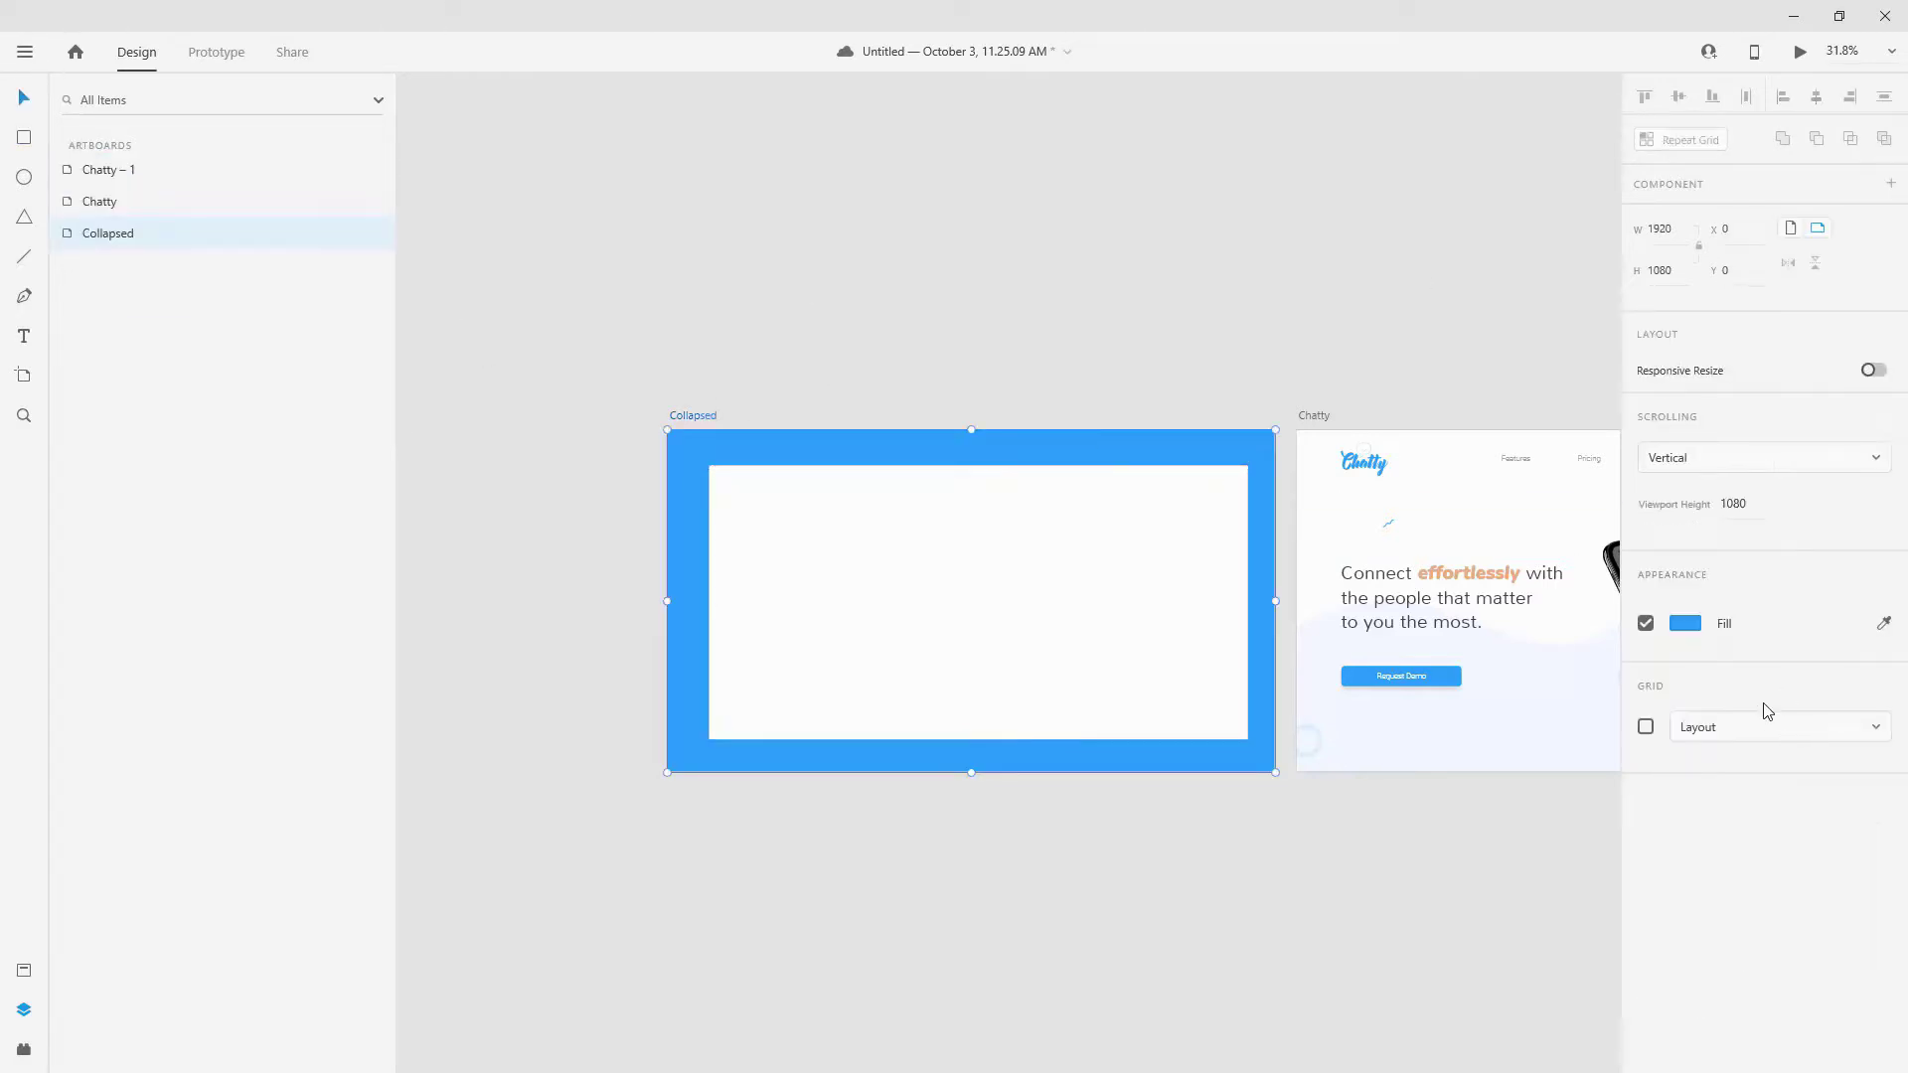
{"action": "left_click", "coordinate": [1686, 623]}
{"action": "left_click_drag", "start_coordinate": [1499, 604], "coordinate": [1381, 502]}
{"action": "left_click", "coordinate": [1060, 494]}
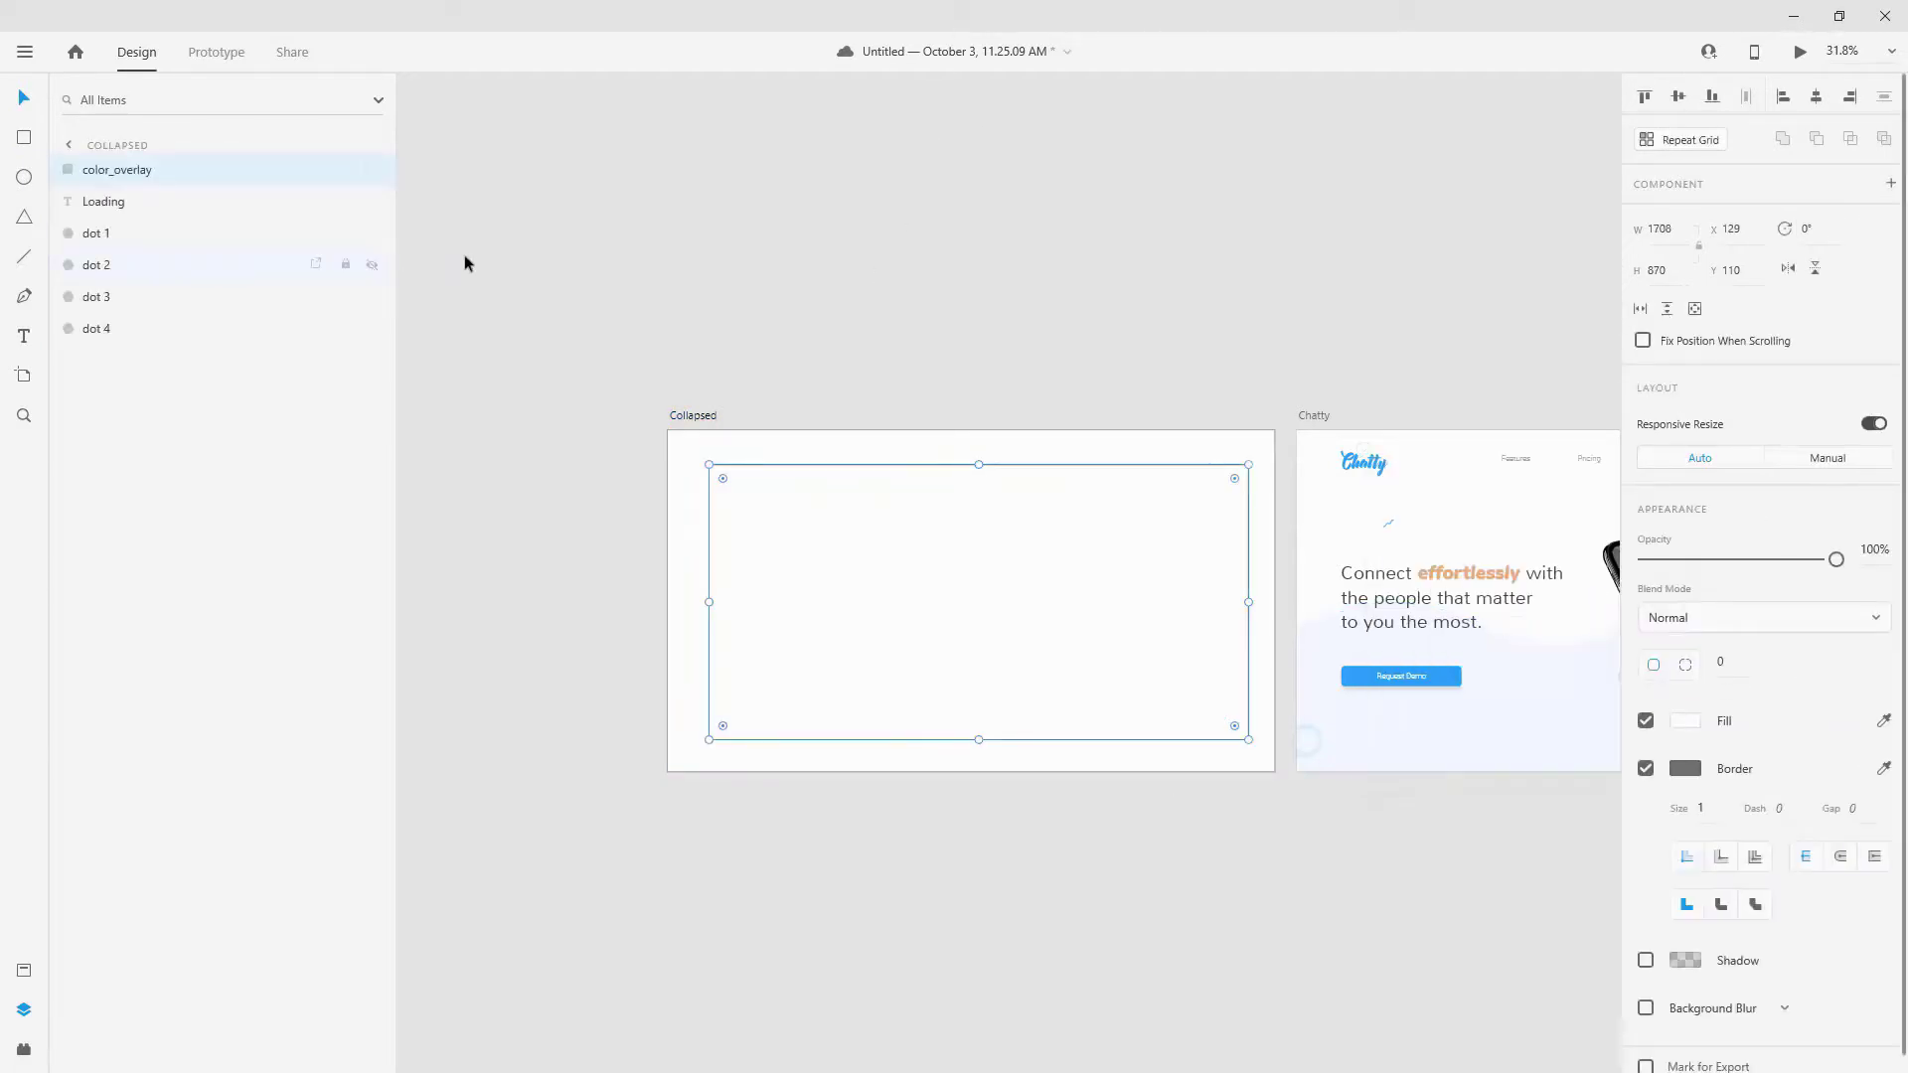
{"action": "left_click", "coordinate": [1884, 722]}
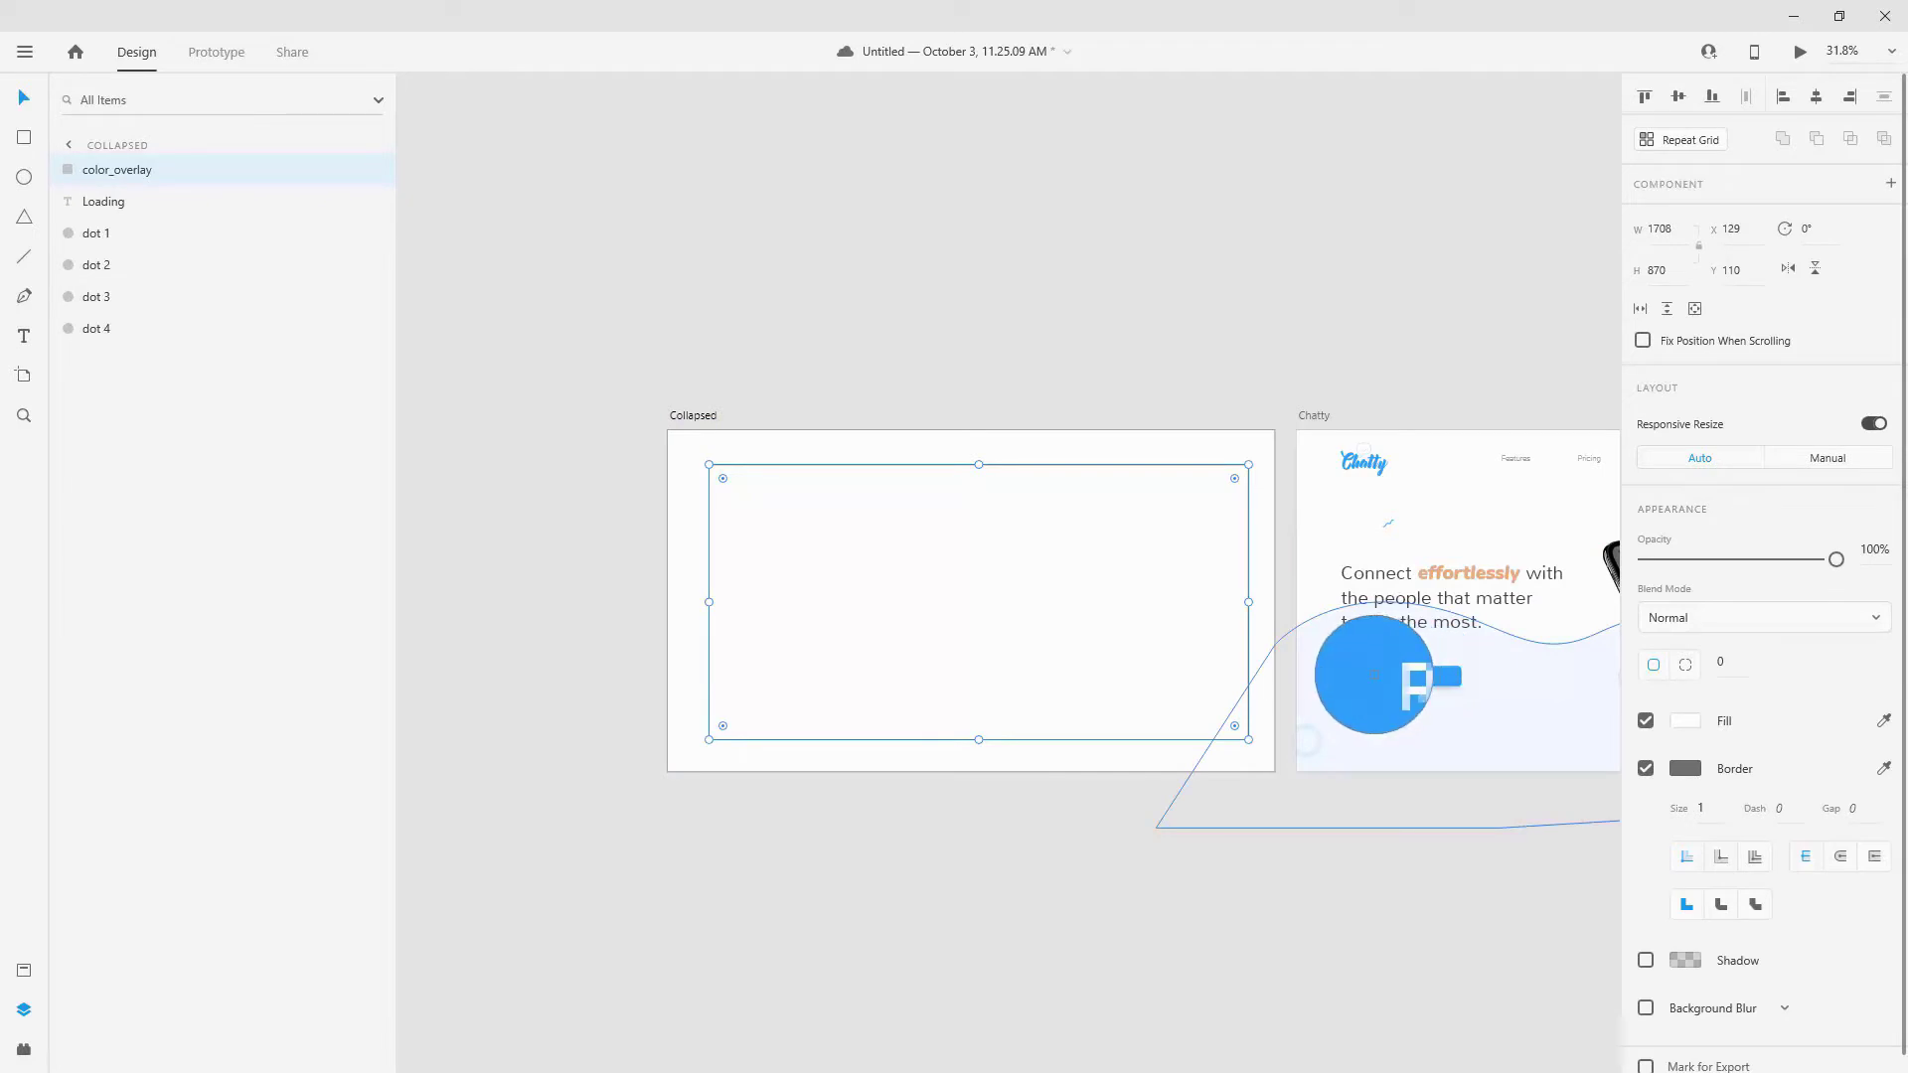
{"action": "left_click", "coordinate": [1401, 673]}
{"action": "left_click", "coordinate": [1648, 770]}
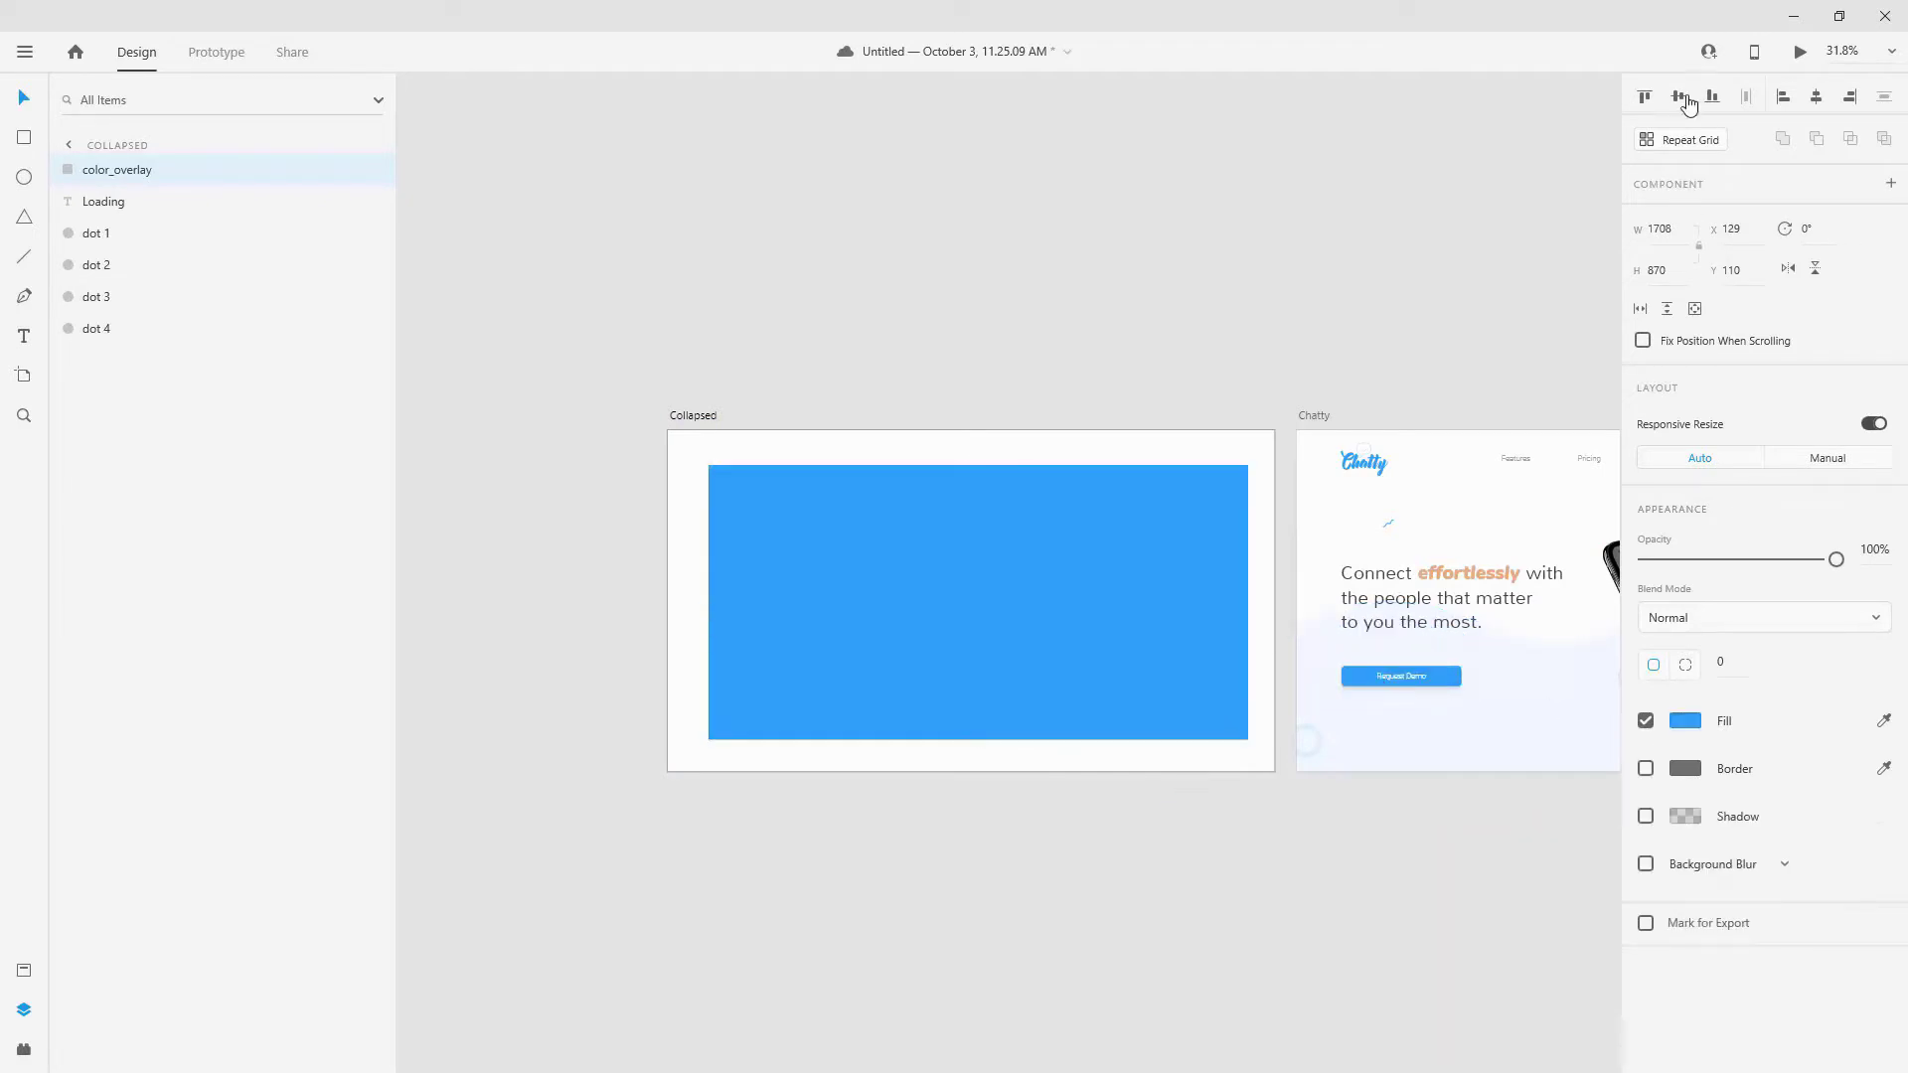
Size color_overlay to 1920×1080, align it to the artboard, and layer it beneath the dots.
{"action": "left_click", "coordinate": [1673, 231]}
{"action": "type", "text": "192"}
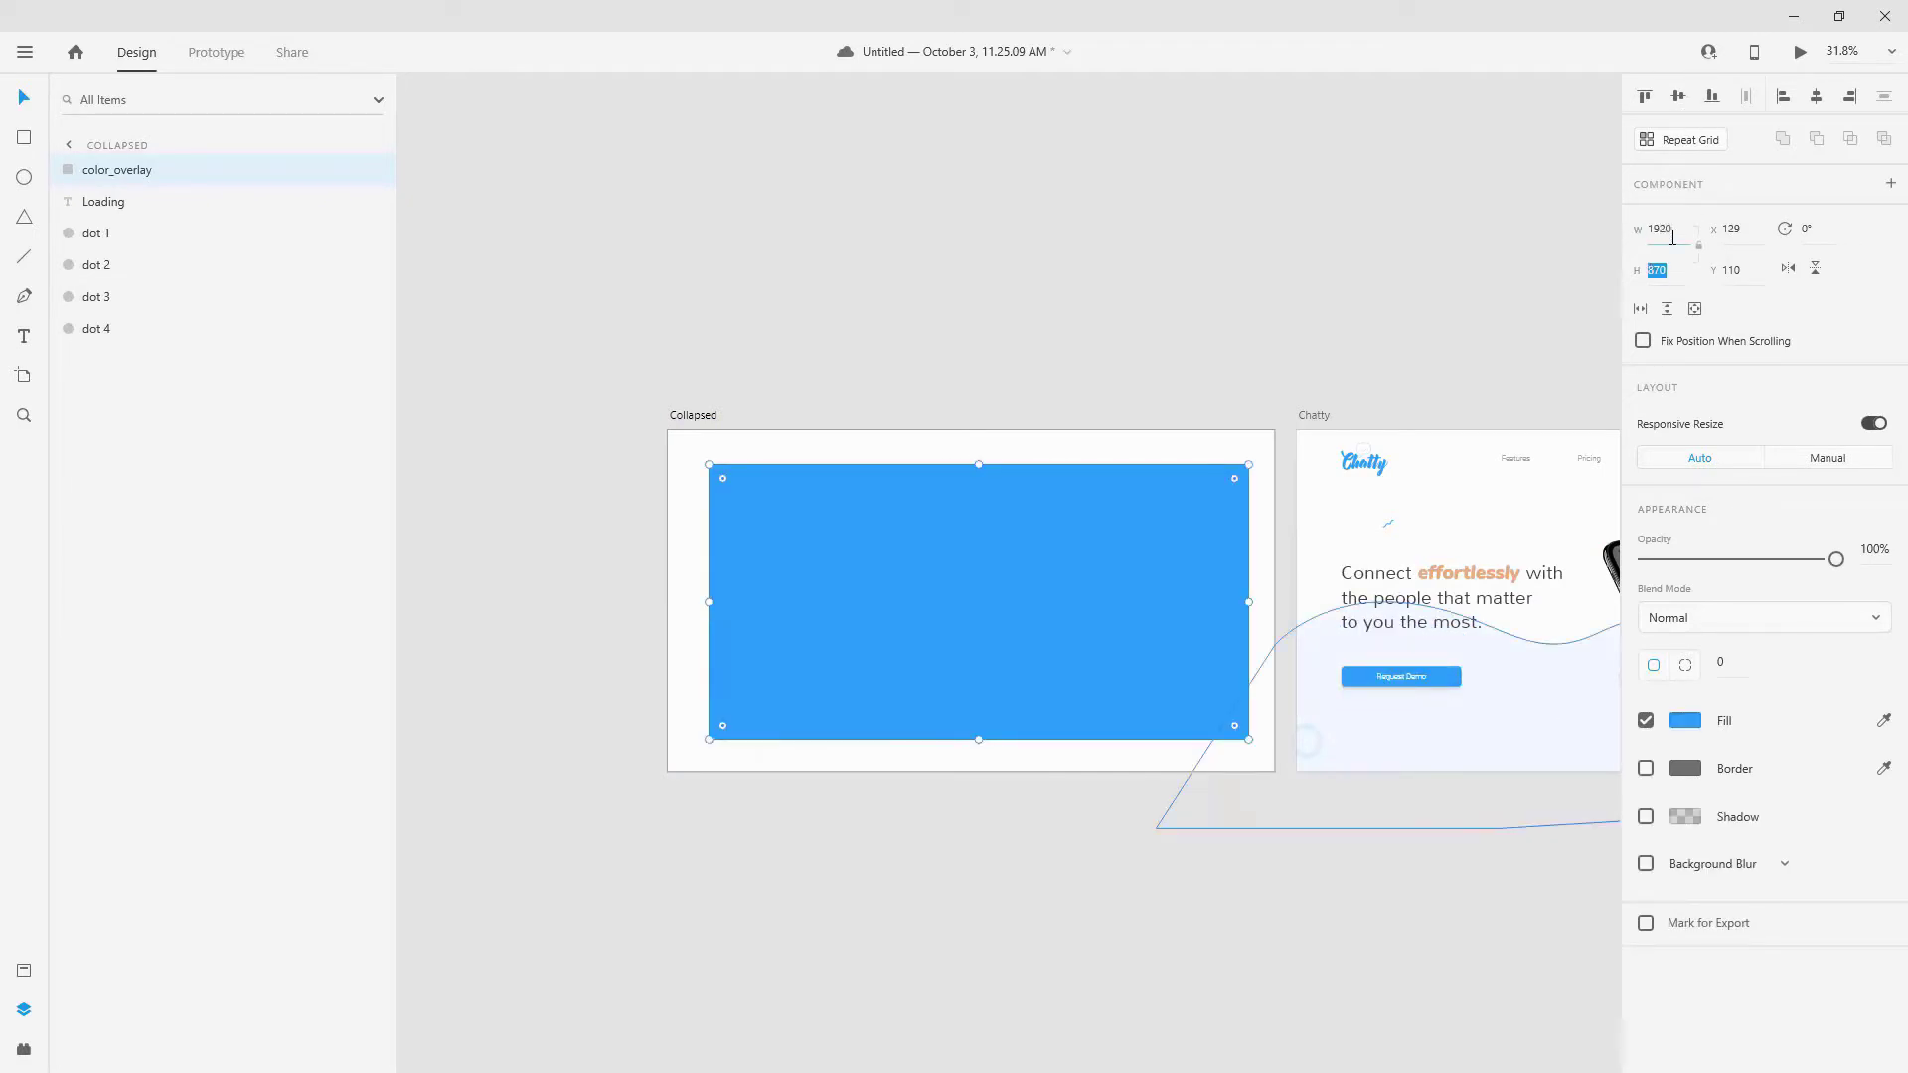
{"action": "type", "text": "1080"}
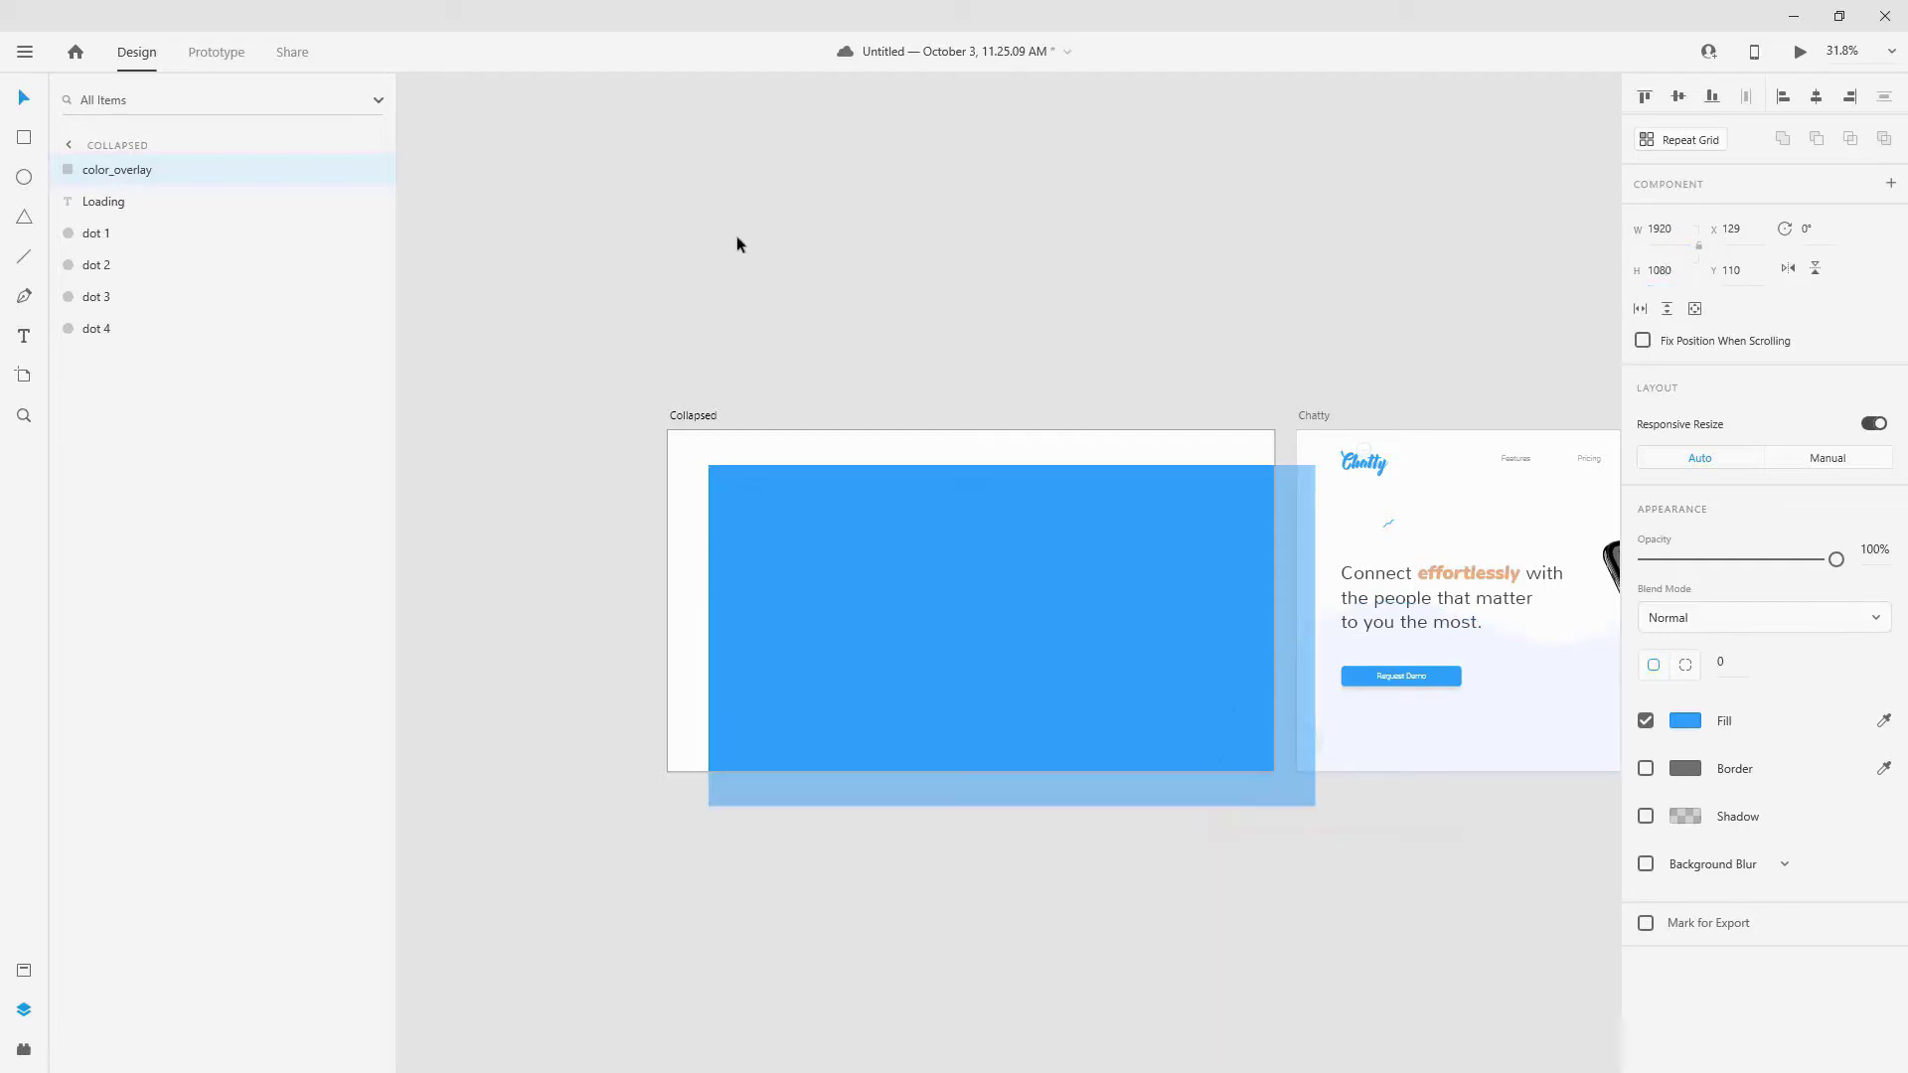
{"action": "left_click", "coordinate": [1680, 97]}
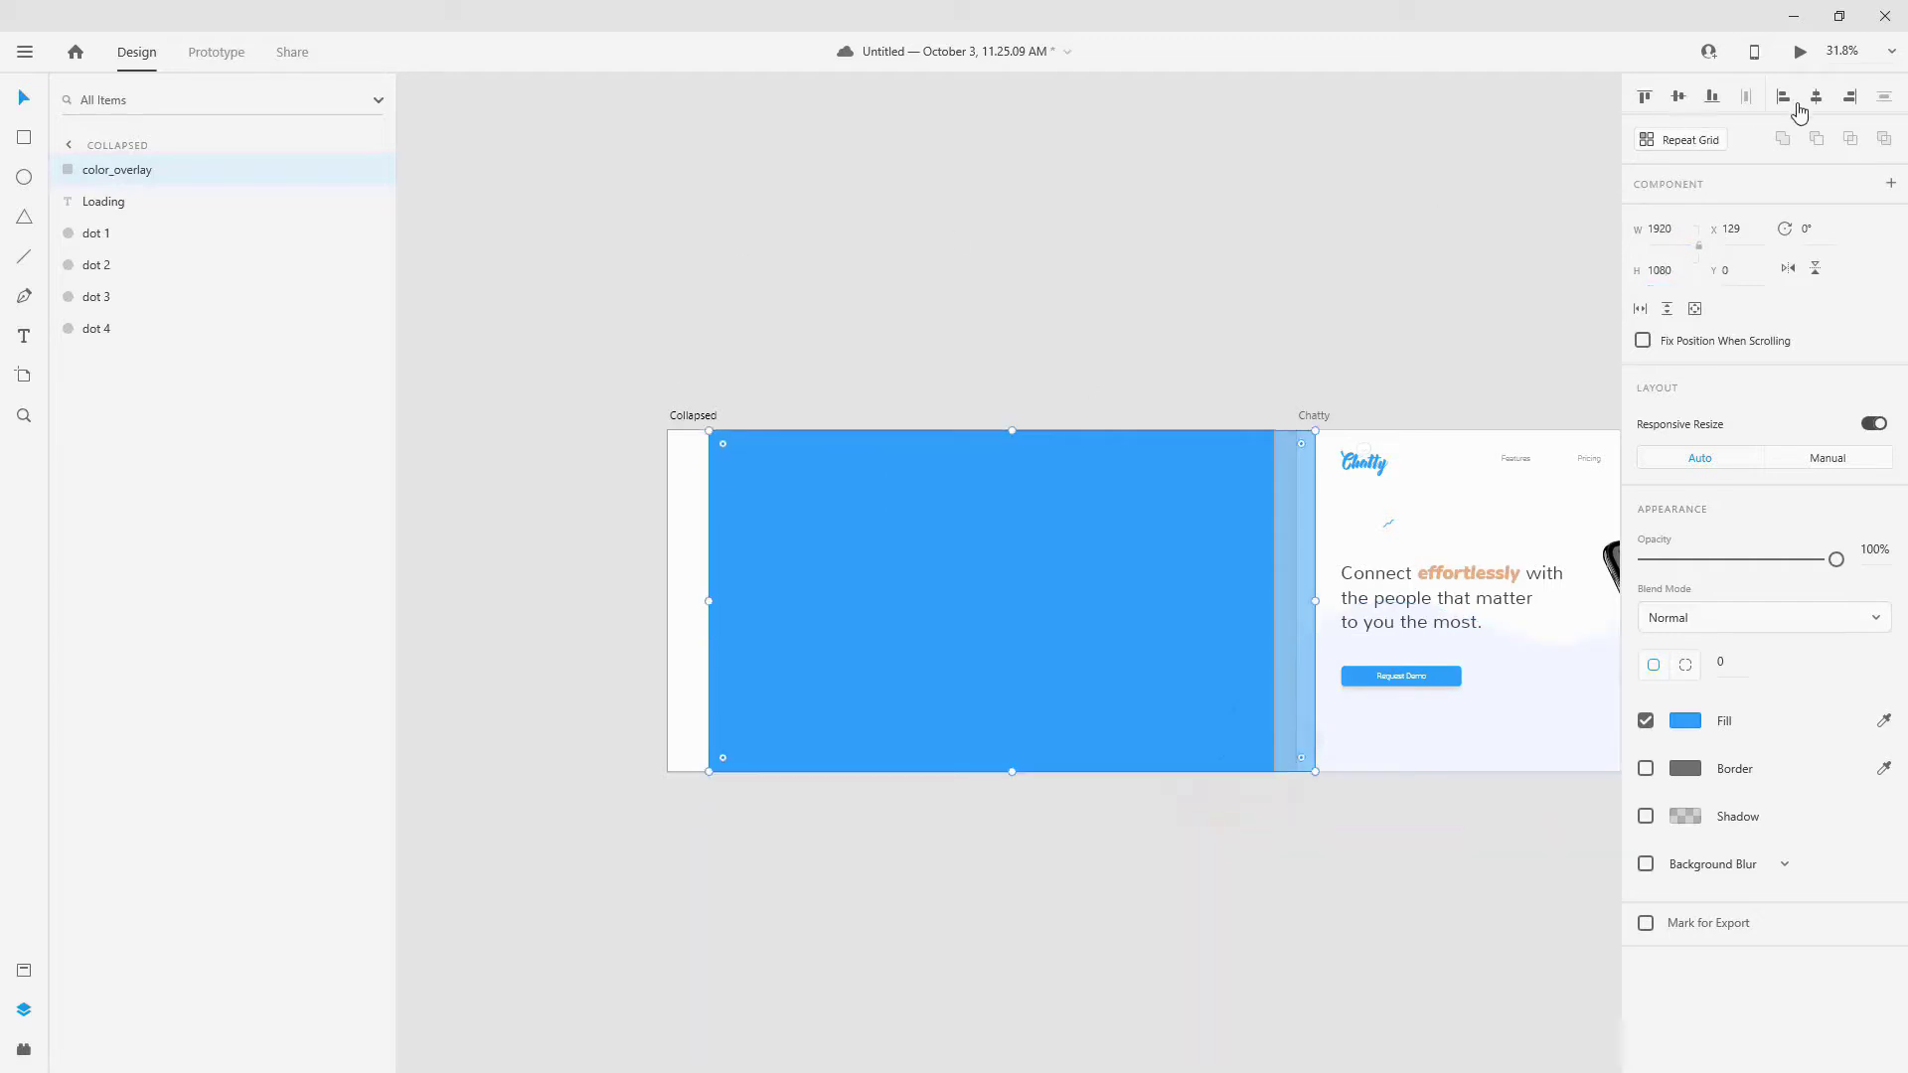
{"action": "left_click", "coordinate": [1816, 97]}
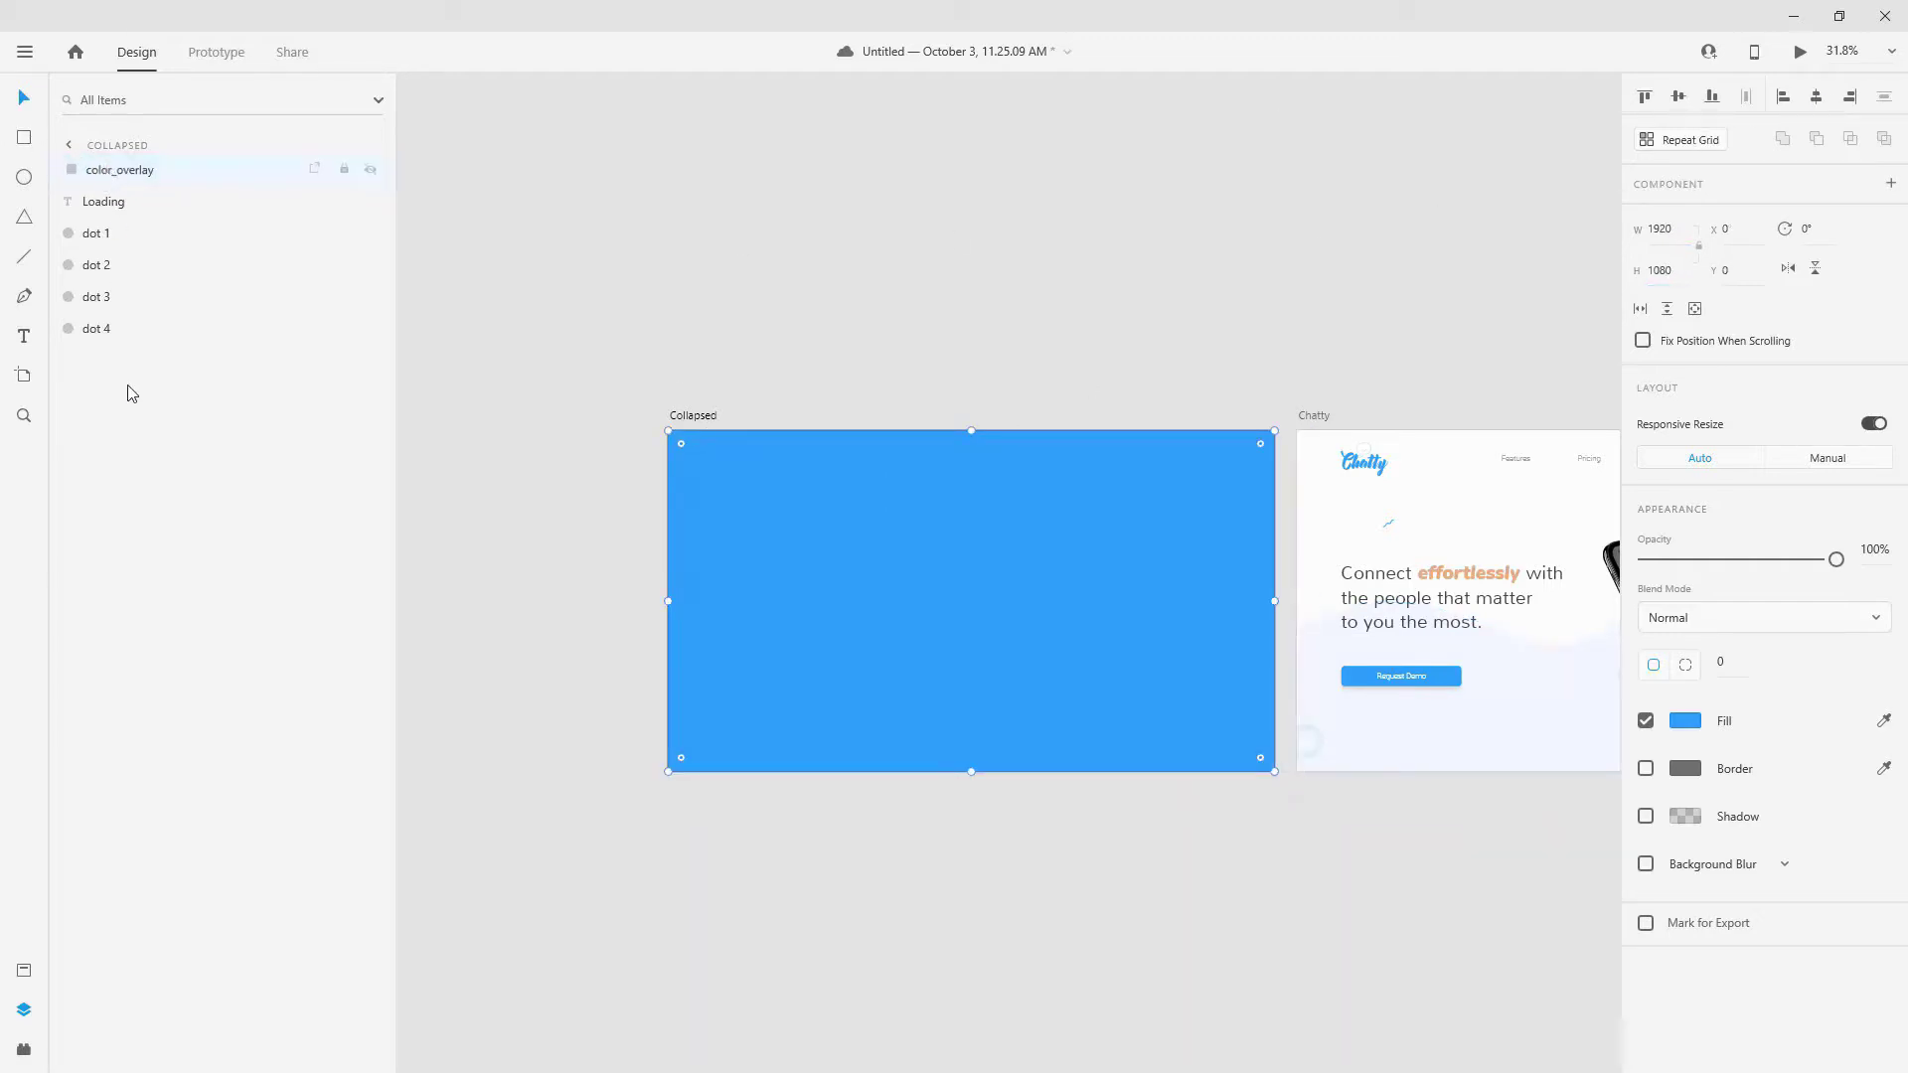
{"action": "left_click_drag", "start_coordinate": [132, 399], "coordinate": [127, 369]}
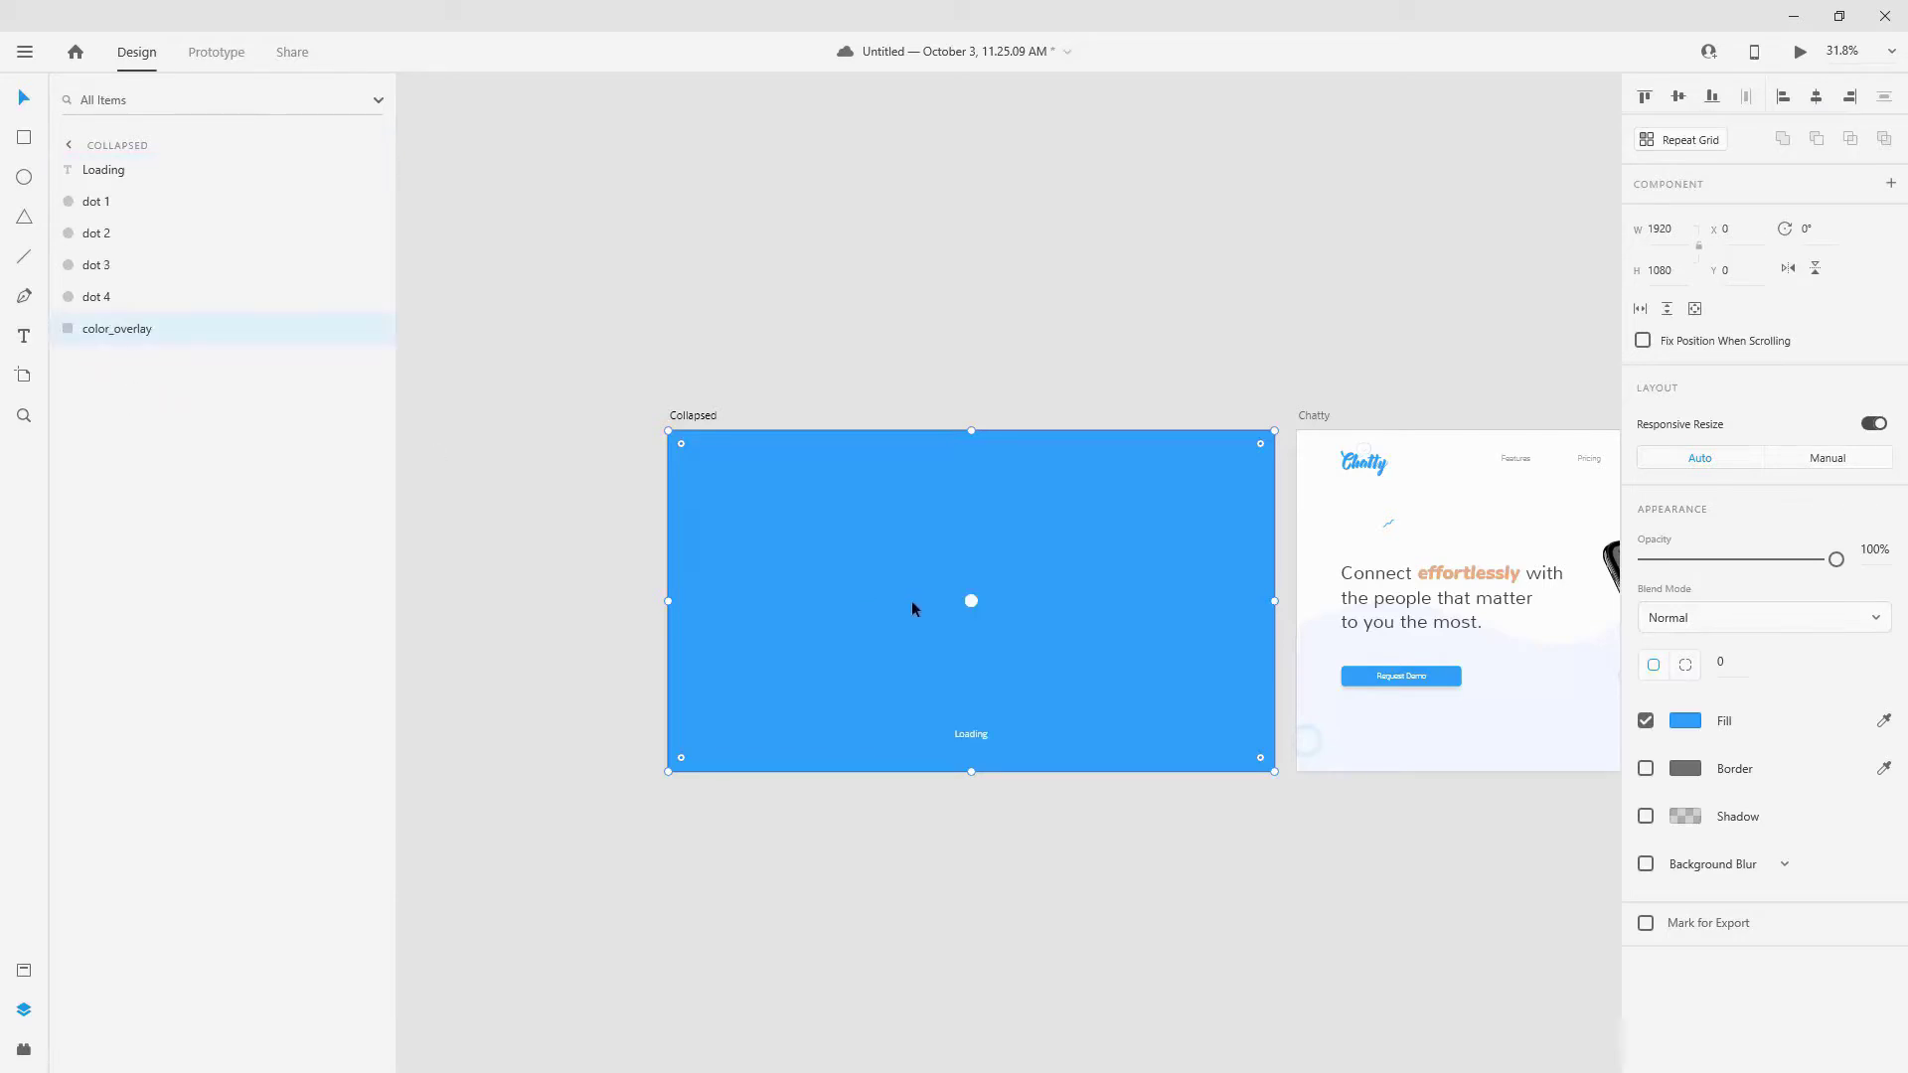
Group dot 1 to dot 4 and name the group 'dots'.
{"action": "left_click", "coordinate": [145, 297]}
{"action": "left_click", "coordinate": [120, 198], "text": "shift"}
{"action": "key", "text": "ctrl+g"}
{"action": "double_click", "coordinate": [111, 202]}
{"action": "type", "text": "dots"}
{"action": "key", "text": "Return"}
Move the Collapsed artboard further left on the canvas.
{"action": "scroll", "coordinate": [1256, 308], "scroll_direction": "down", "scroll_amount": 3}
{"action": "scroll", "coordinate": [1256, 308], "scroll_direction": "down", "scroll_amount": 1}
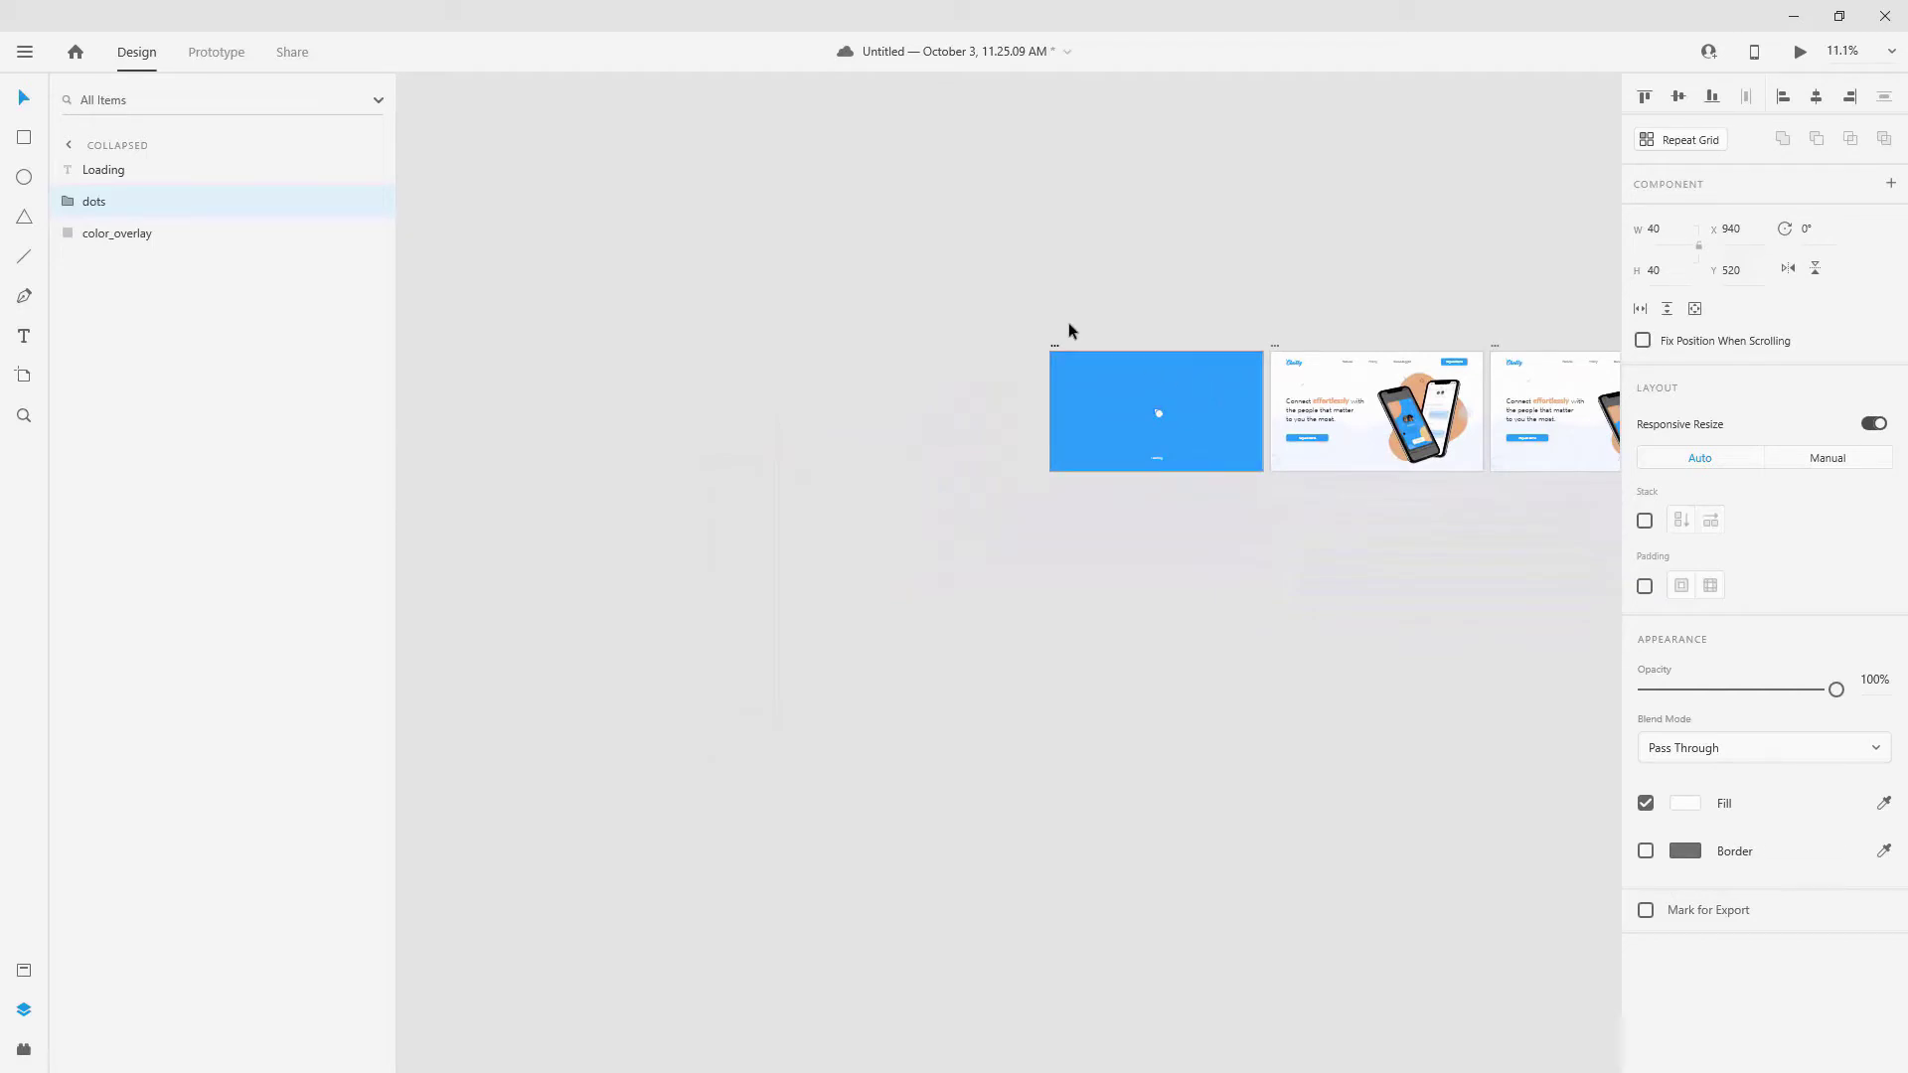
{"action": "left_click_drag", "start_coordinate": [1055, 348], "coordinate": [893, 275]}
{"action": "left_click_drag", "start_coordinate": [861, 340], "coordinate": [787, 341]}
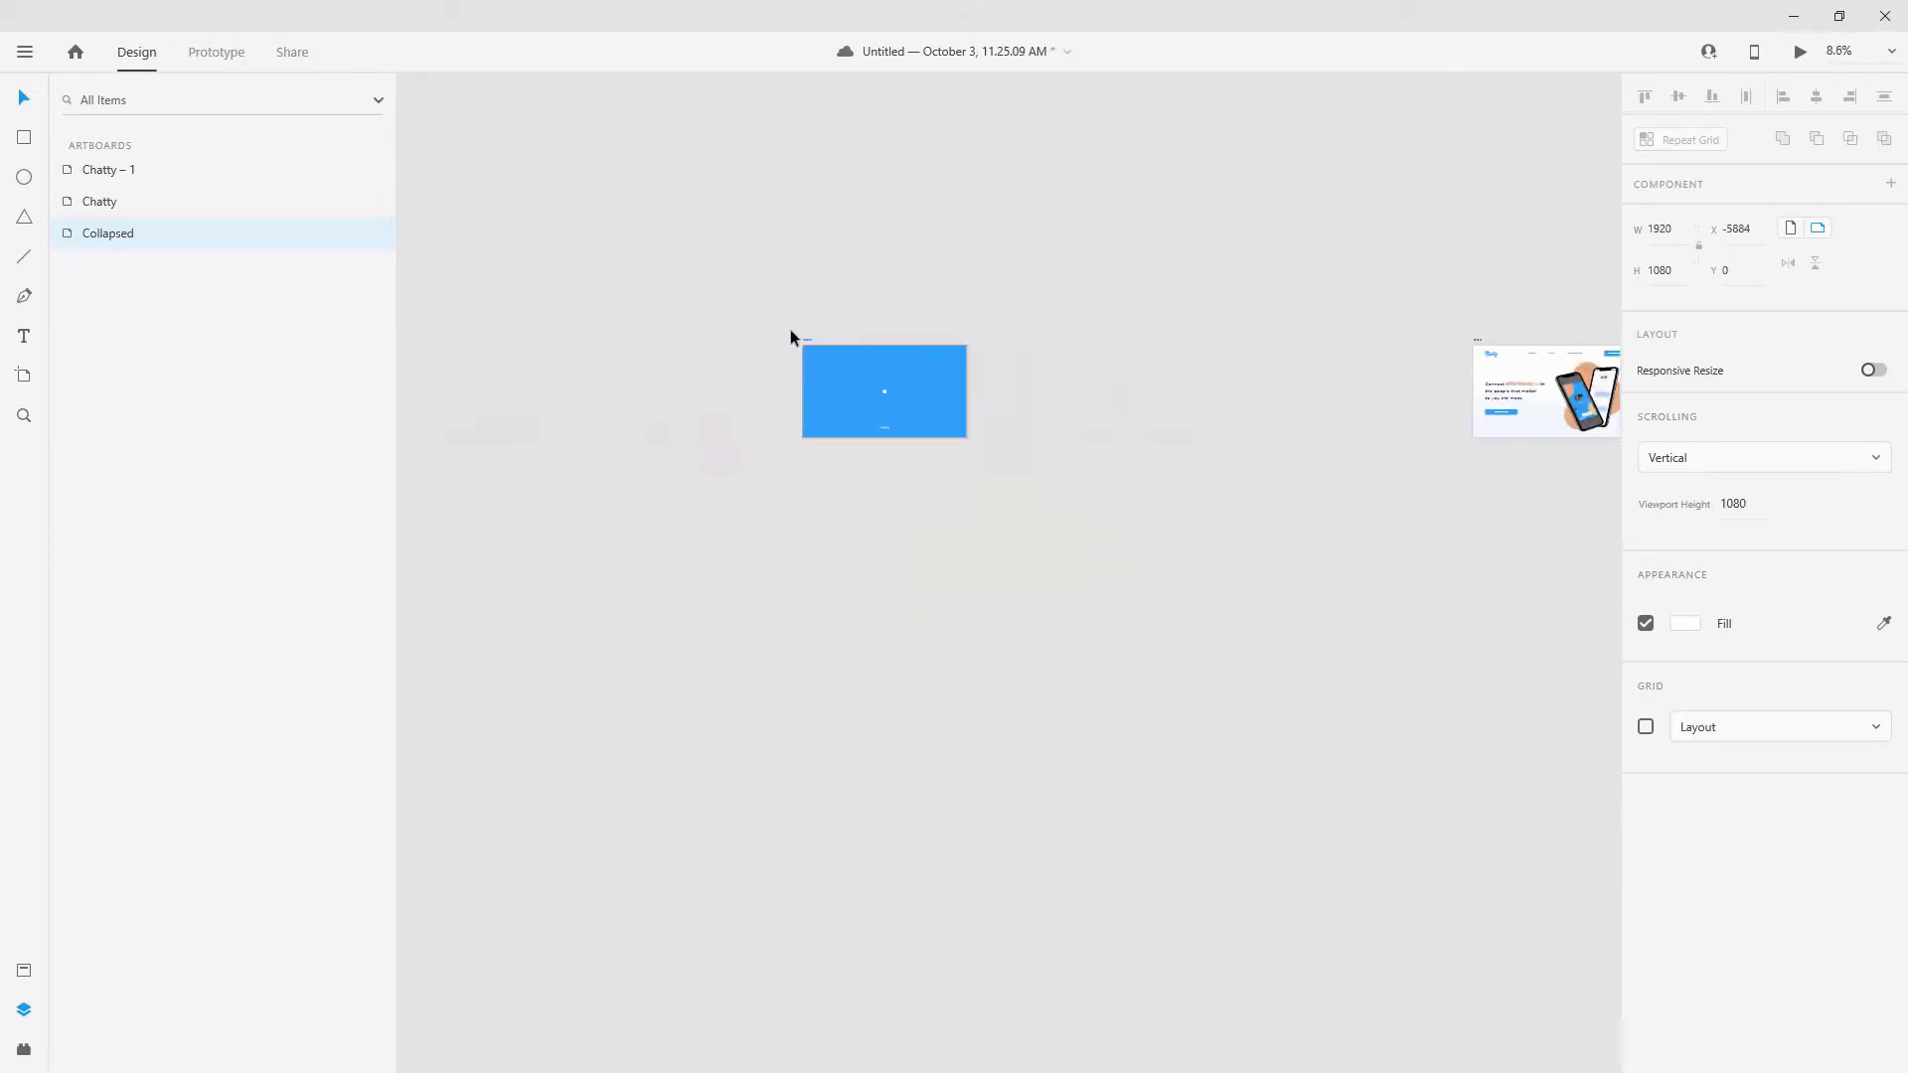
Duplicate Collapsed, name the copy 'Expanded', and select its dots group.
{"action": "key", "text": "ctrl+d"}
{"action": "scroll", "coordinate": [1130, 326], "scroll_direction": "up", "scroll_amount": 4}
{"action": "scroll", "coordinate": [1133, 322], "scroll_direction": "up", "scroll_amount": 1}
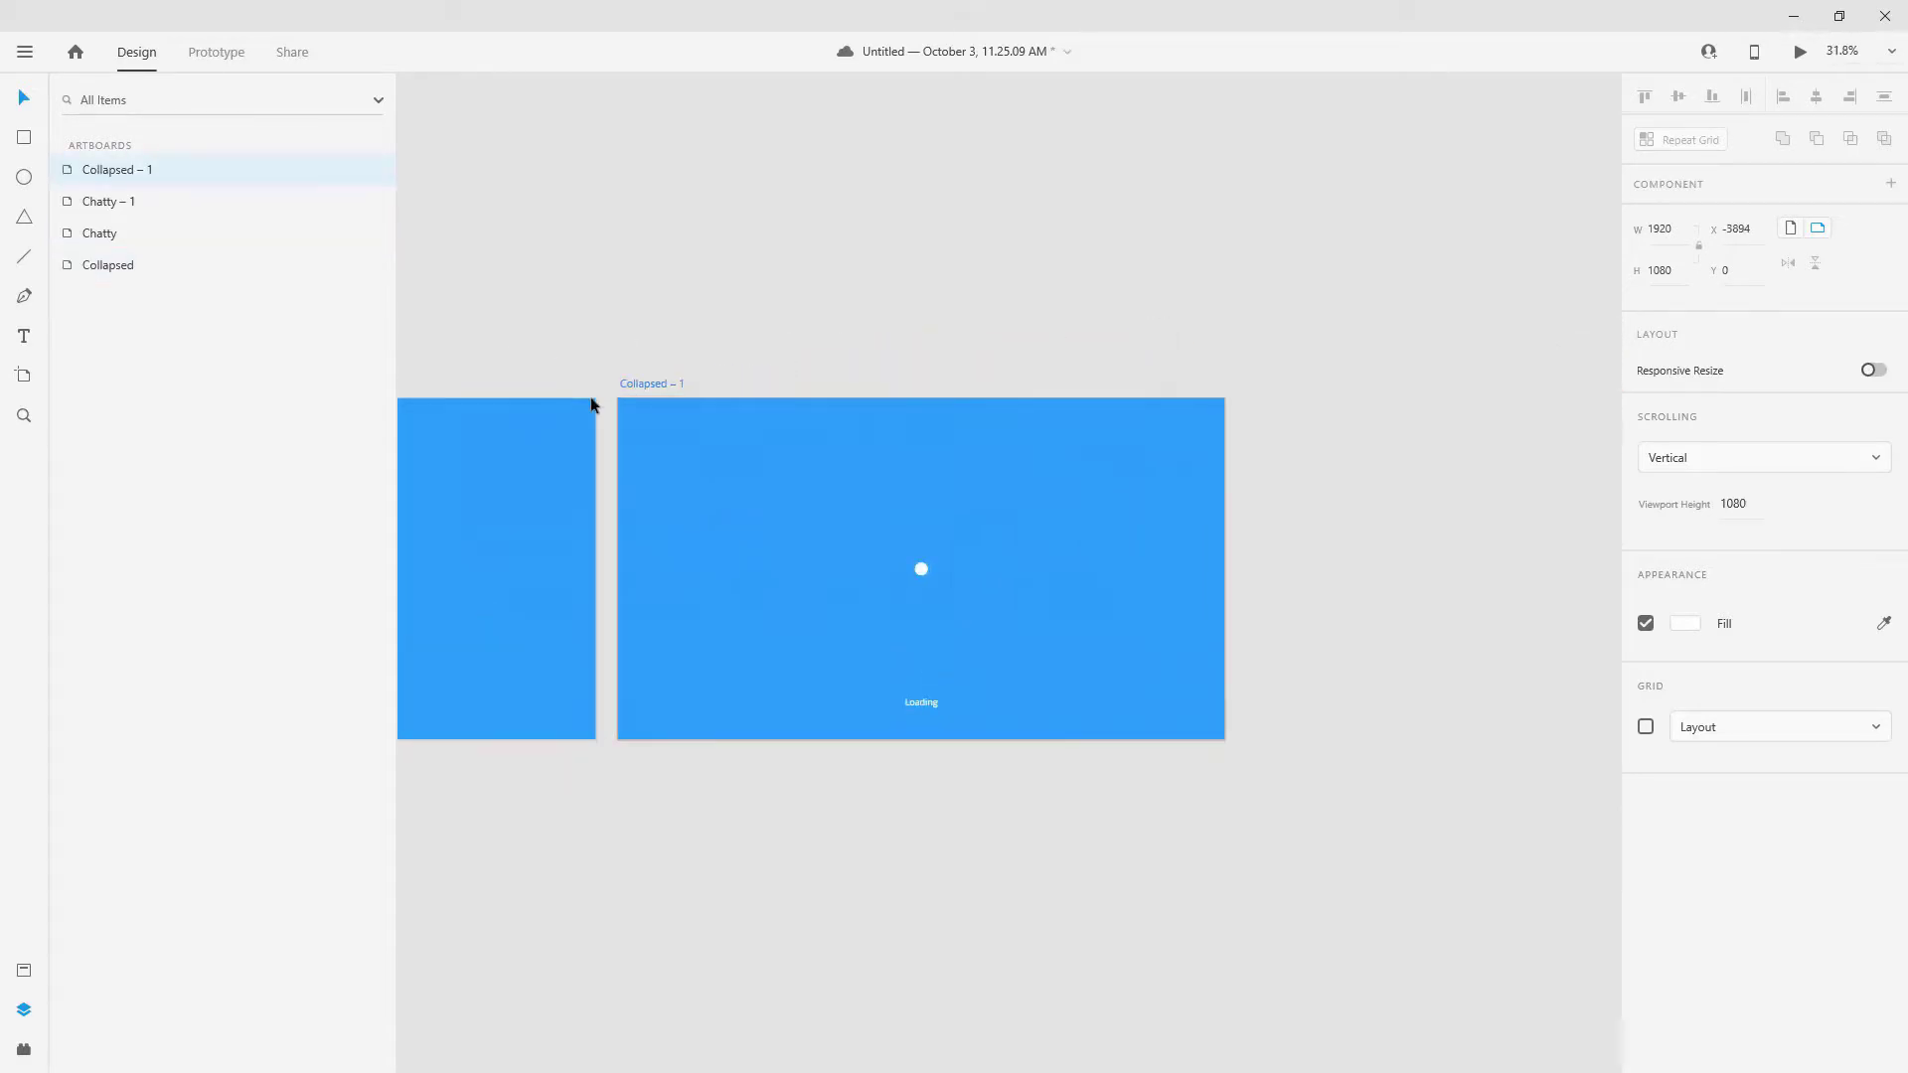
{"action": "double_click", "coordinate": [641, 386]}
{"action": "type", "text": "Expanded"}
{"action": "key", "text": "Return"}
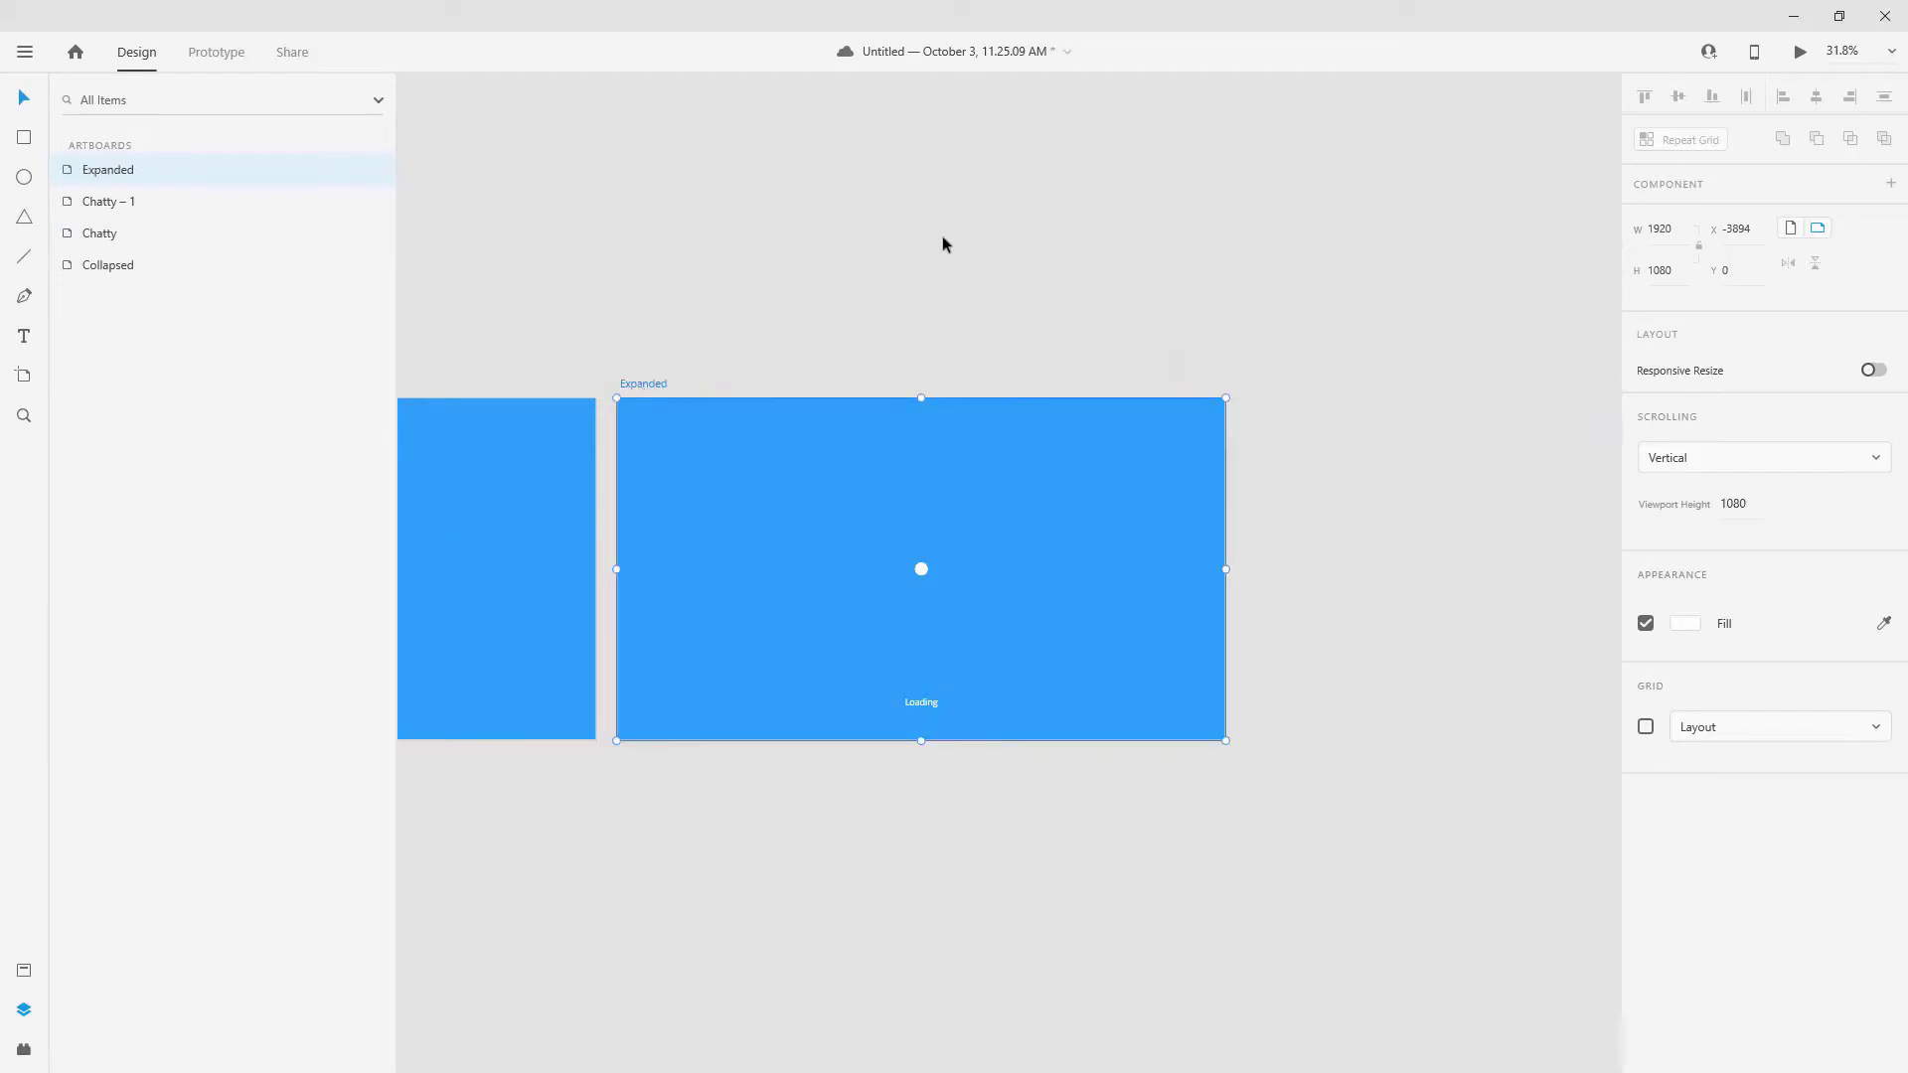
{"action": "scroll", "coordinate": [952, 481], "scroll_direction": "up", "scroll_amount": 3}
{"action": "left_click", "coordinate": [937, 508]}
{"action": "scroll", "coordinate": [939, 517], "scroll_direction": "up", "scroll_amount": 1}
Spread dots 1, 2 and 3 apart inside the group to form a square.
{"action": "scroll", "coordinate": [939, 517], "scroll_direction": "up", "scroll_amount": 1}
{"action": "left_click_drag", "start_coordinate": [944, 518], "coordinate": [876, 505]}
{"action": "double_click", "coordinate": [940, 505]}
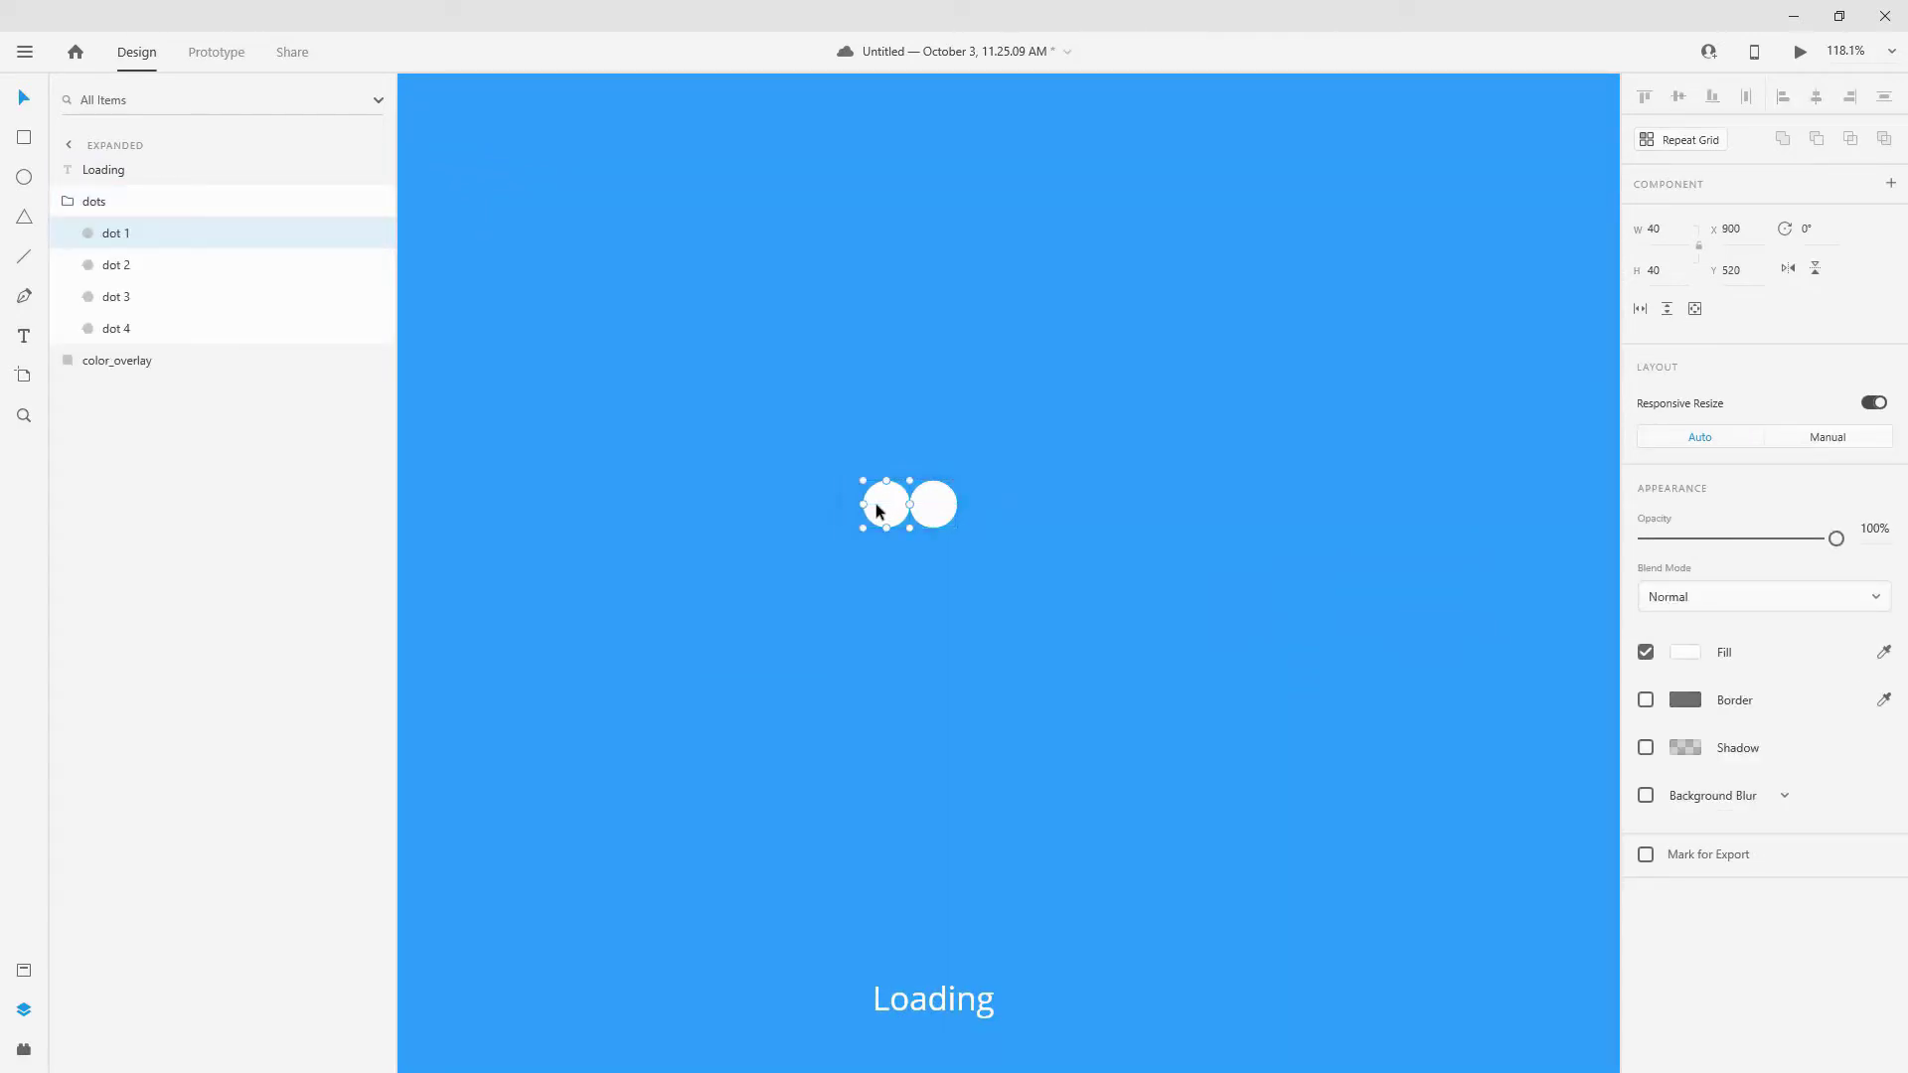
{"action": "key", "text": "shift+Left"}
{"action": "key", "text": "shift+Left"}
{"action": "key", "text": "shift+Left"}
{"action": "key", "text": "shift+Left"}
{"action": "key", "text": "shift+Left"}
{"action": "key", "text": "shift+Left"}
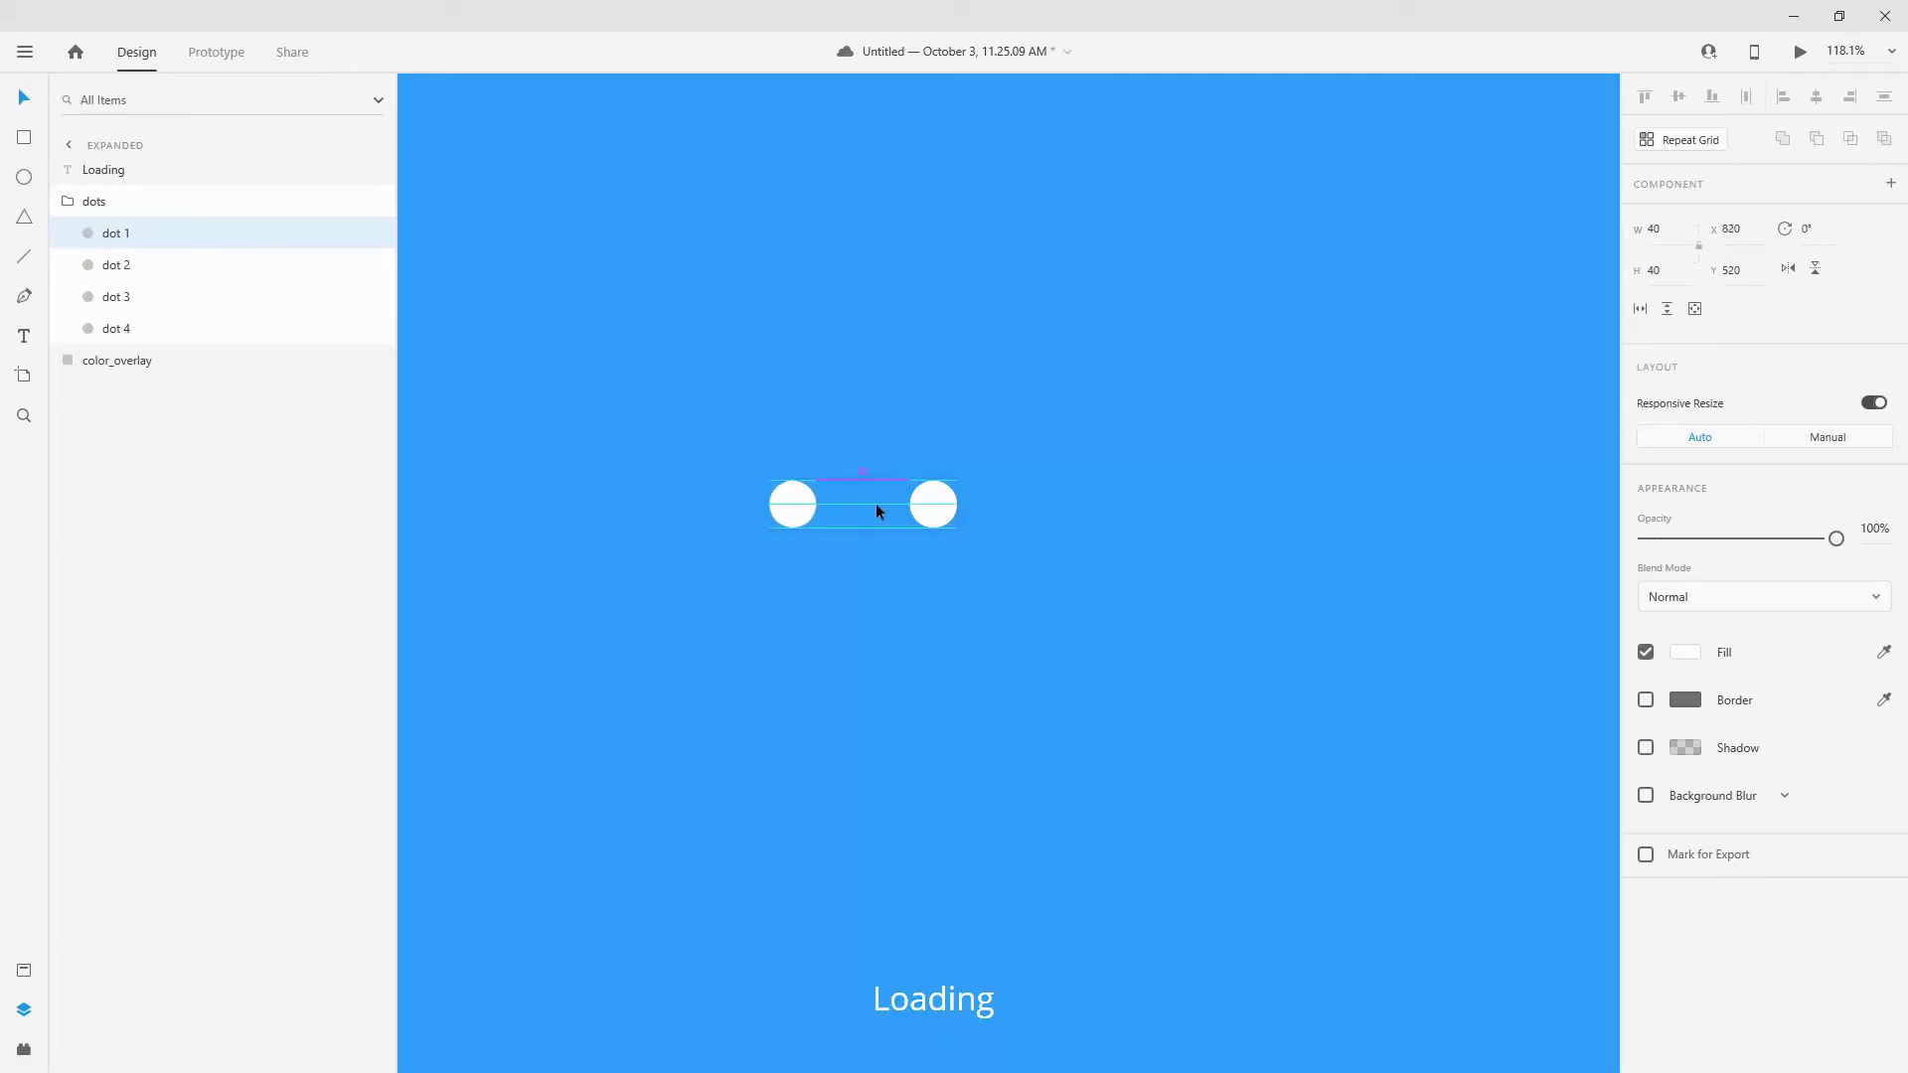
{"action": "left_click", "coordinate": [953, 512]}
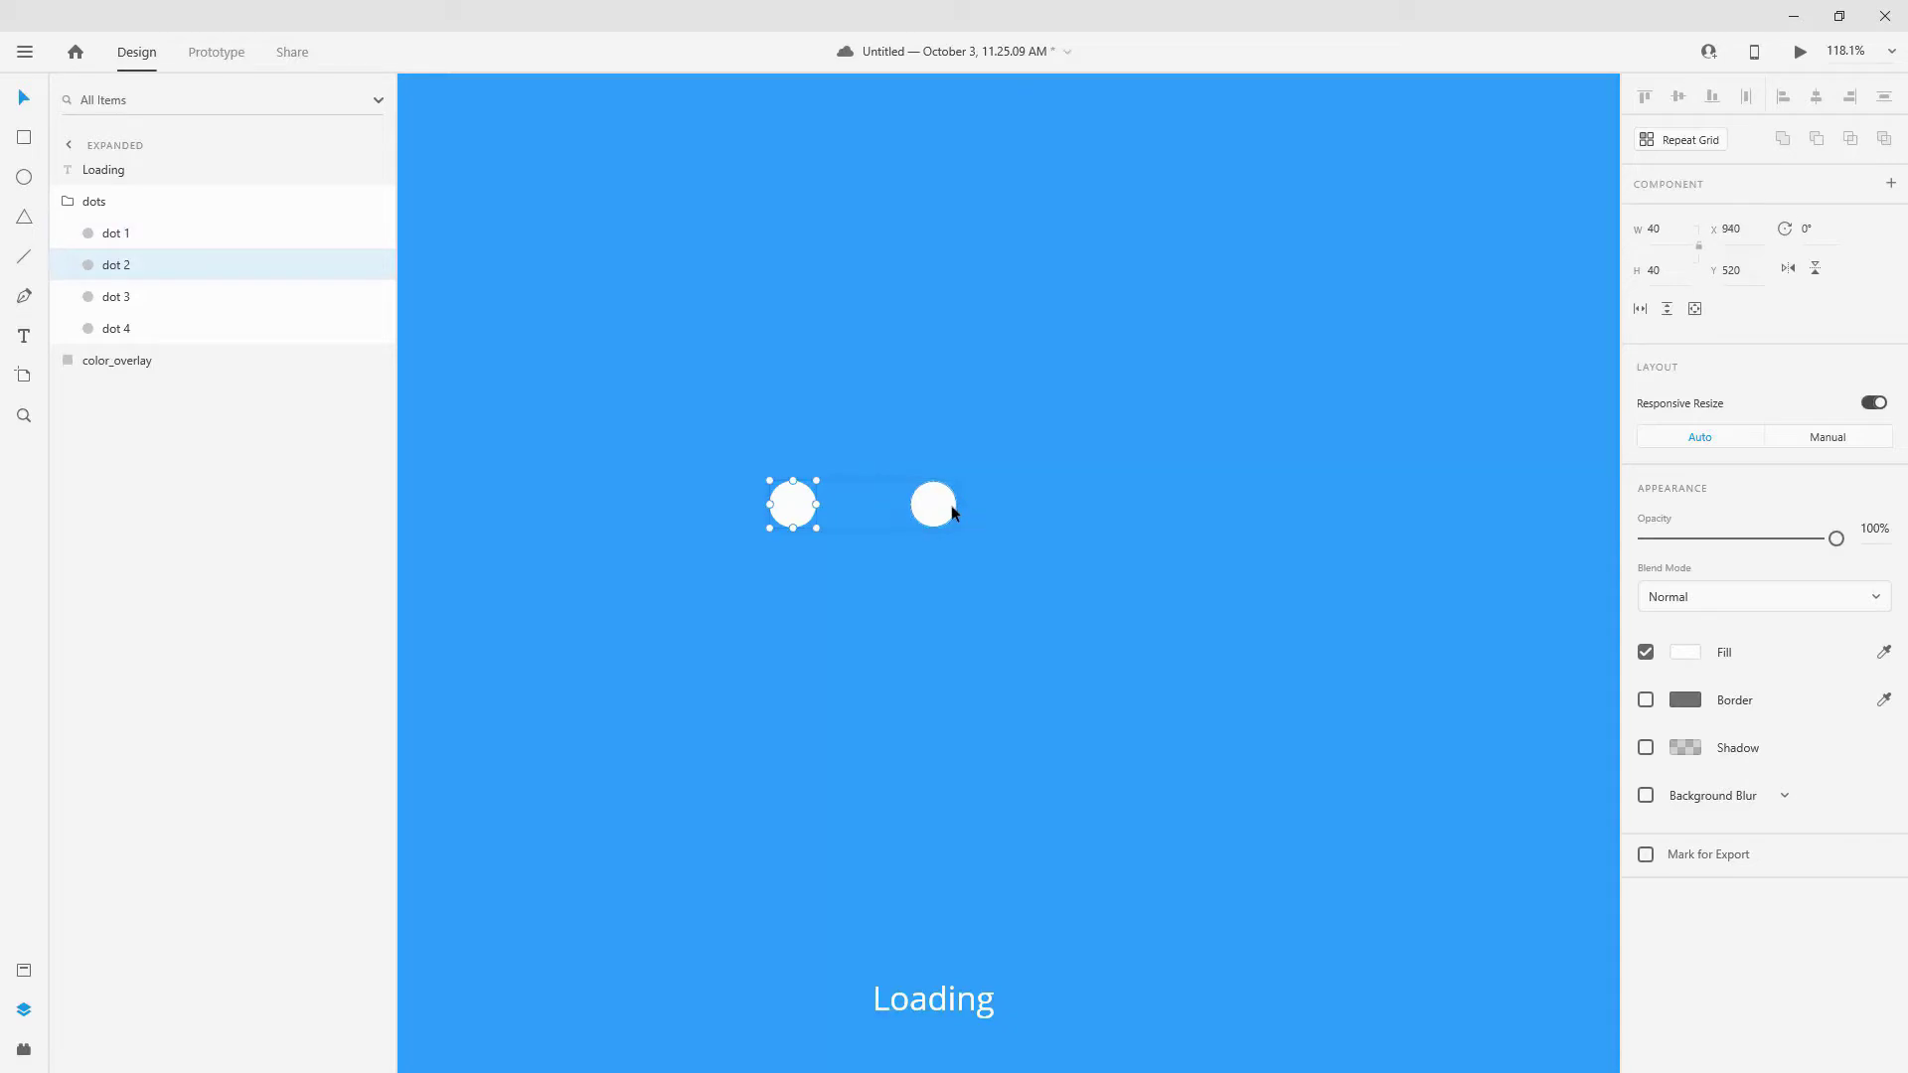
{"action": "left_click_drag", "start_coordinate": [935, 514], "coordinate": [937, 527]}
{"action": "key", "text": "shift+Down"}
{"action": "key", "text": "shift+Down"}
{"action": "key", "text": "shift+Down"}
{"action": "key", "text": "shift+Down"}
{"action": "key", "text": "shift+Down"}
{"action": "key", "text": "shift+Down"}
{"action": "key", "text": "shift+Down"}
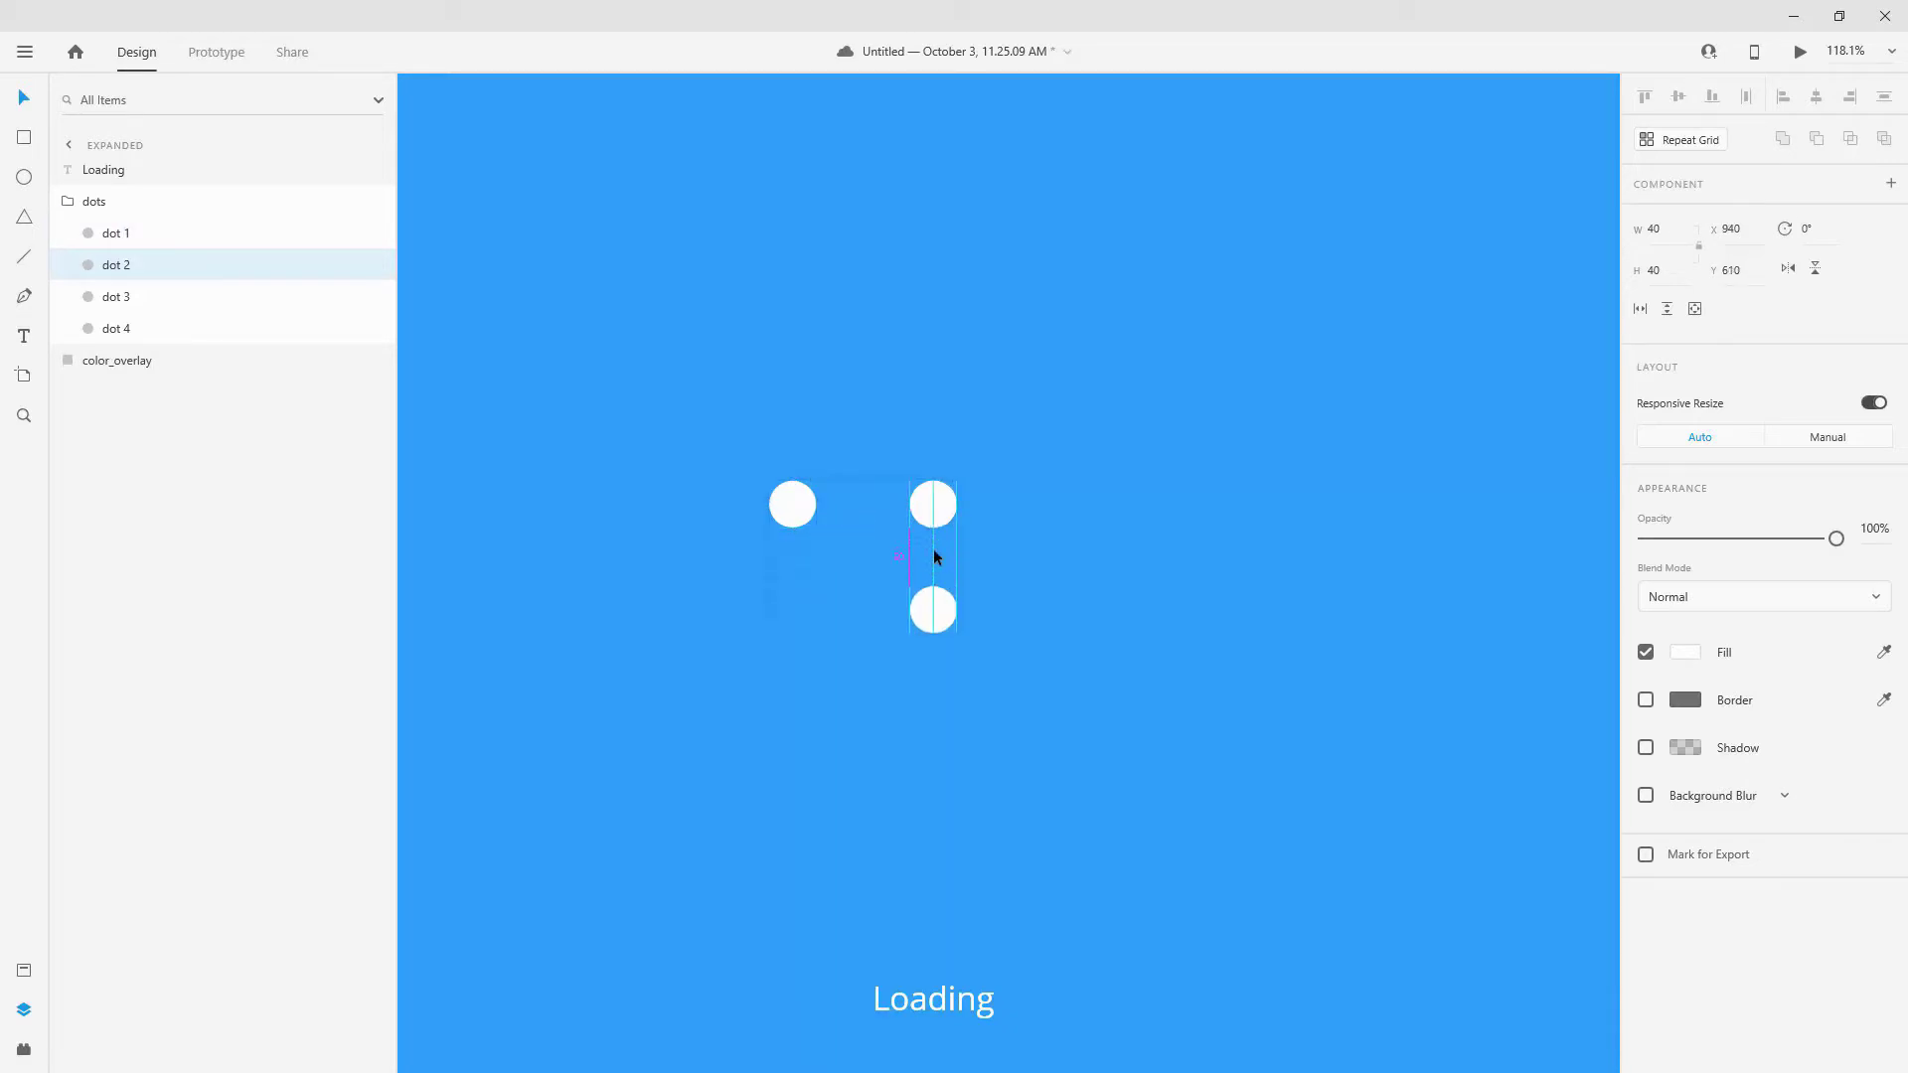
{"action": "key", "text": "shift+Down"}
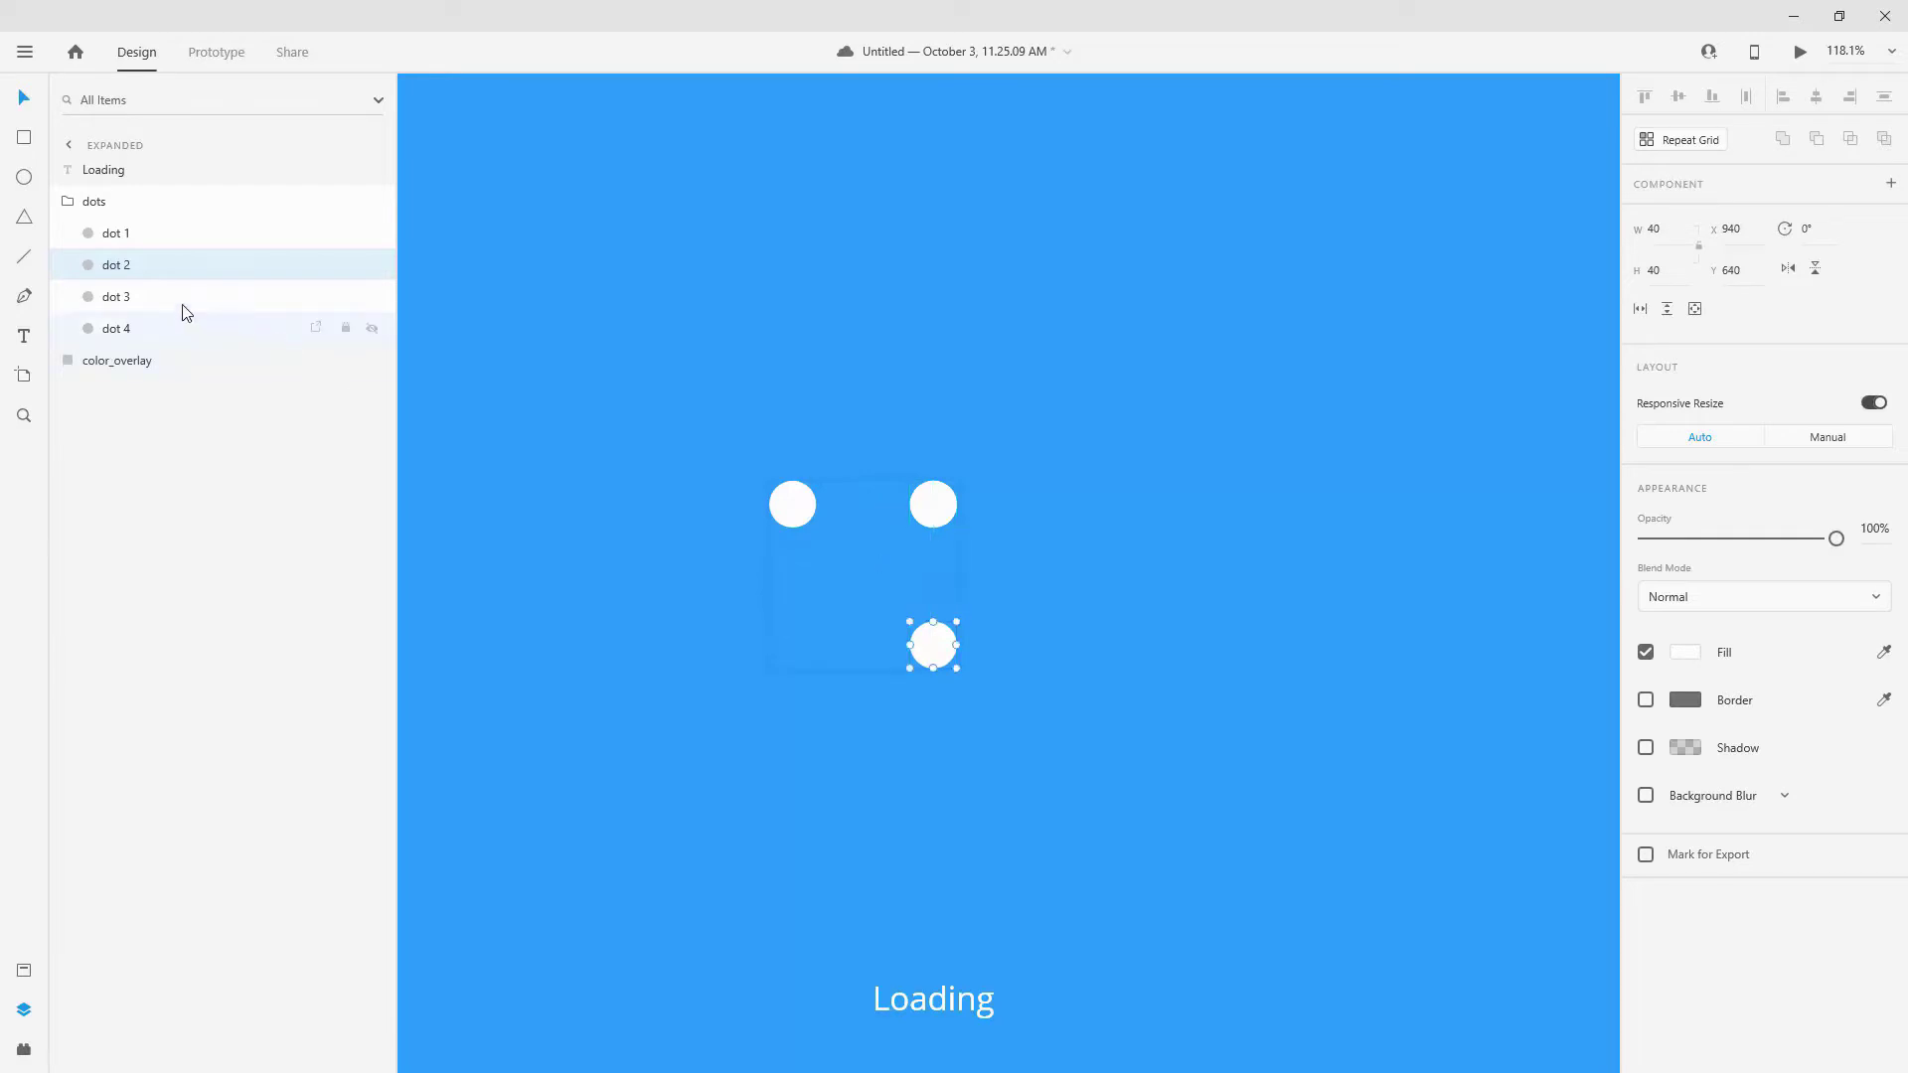
{"action": "left_click", "coordinate": [119, 297]}
{"action": "left_click_drag", "start_coordinate": [837, 536], "coordinate": [792, 652]}
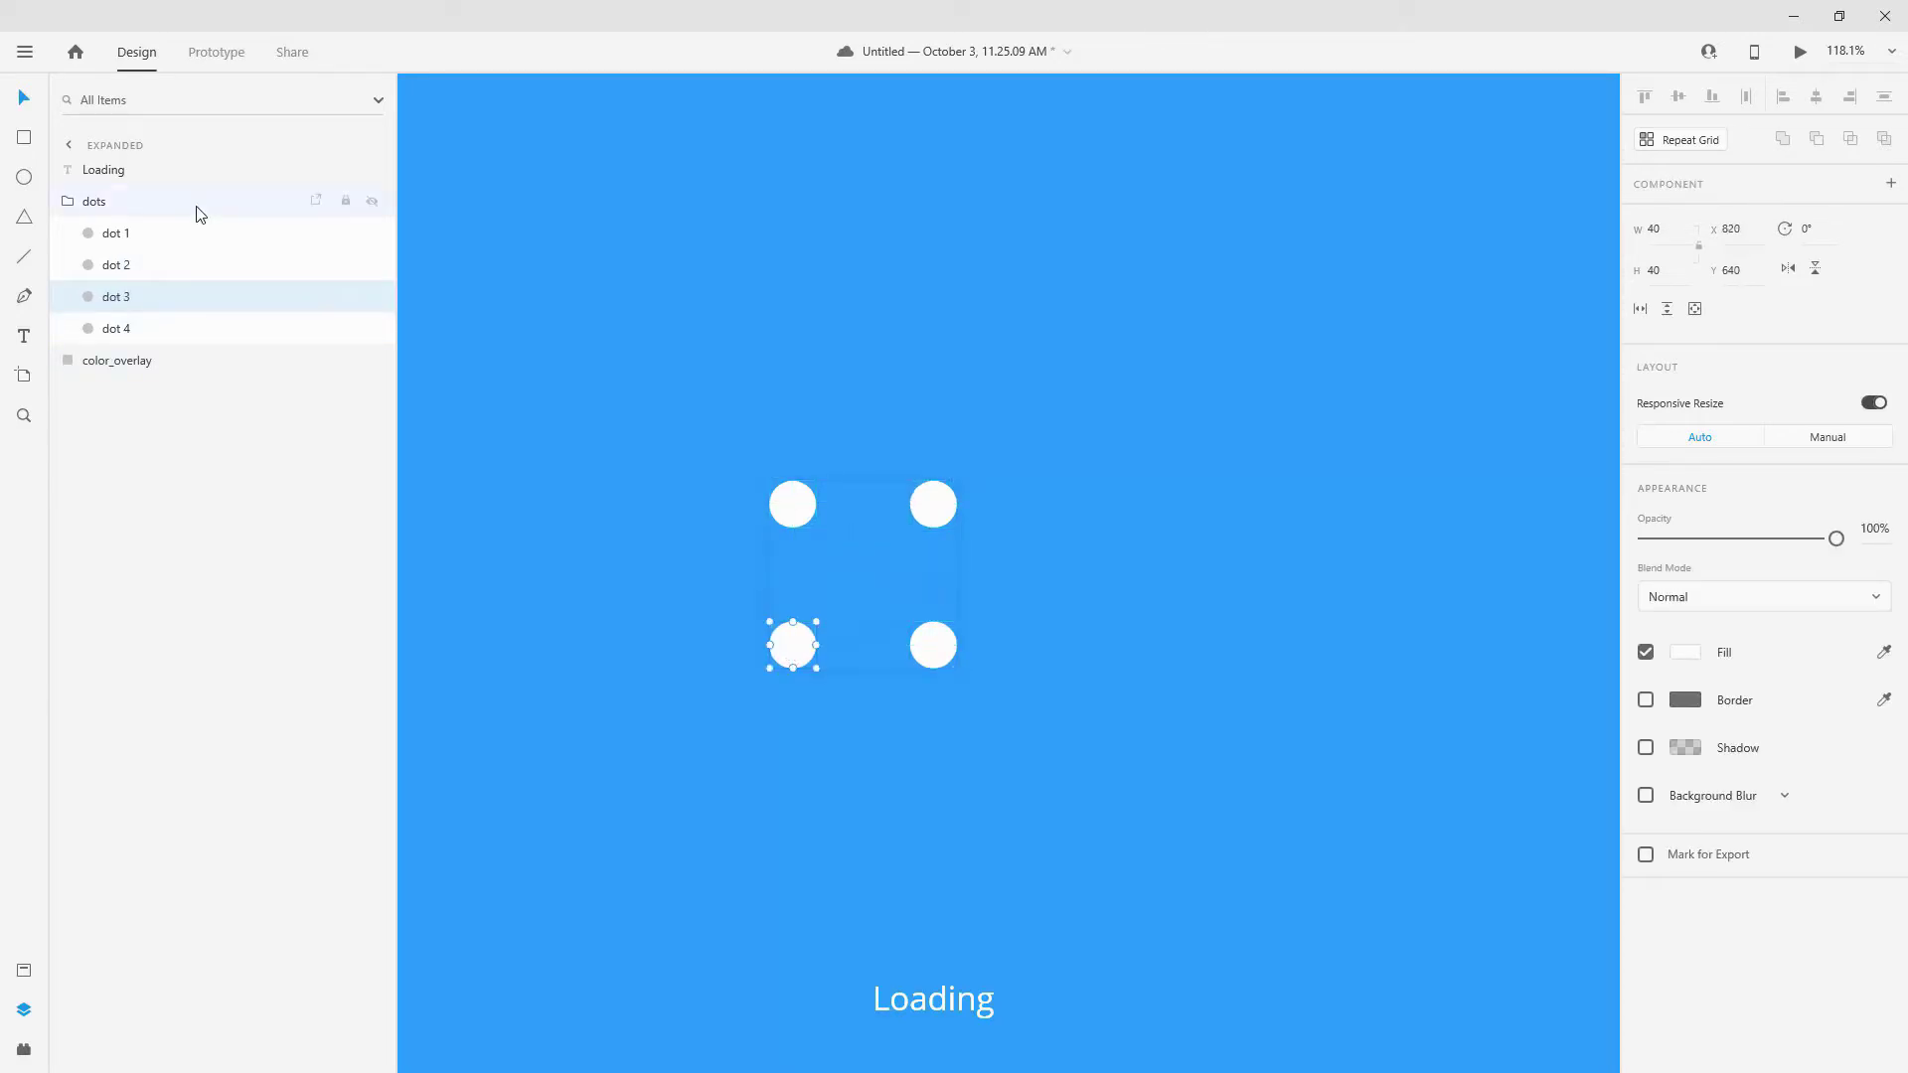
Centre the dots group on the Expanded artboard and rotate it to 60°.
{"action": "left_click", "coordinate": [65, 205]}
{"action": "scroll", "coordinate": [1254, 521], "scroll_direction": "down", "scroll_amount": 6}
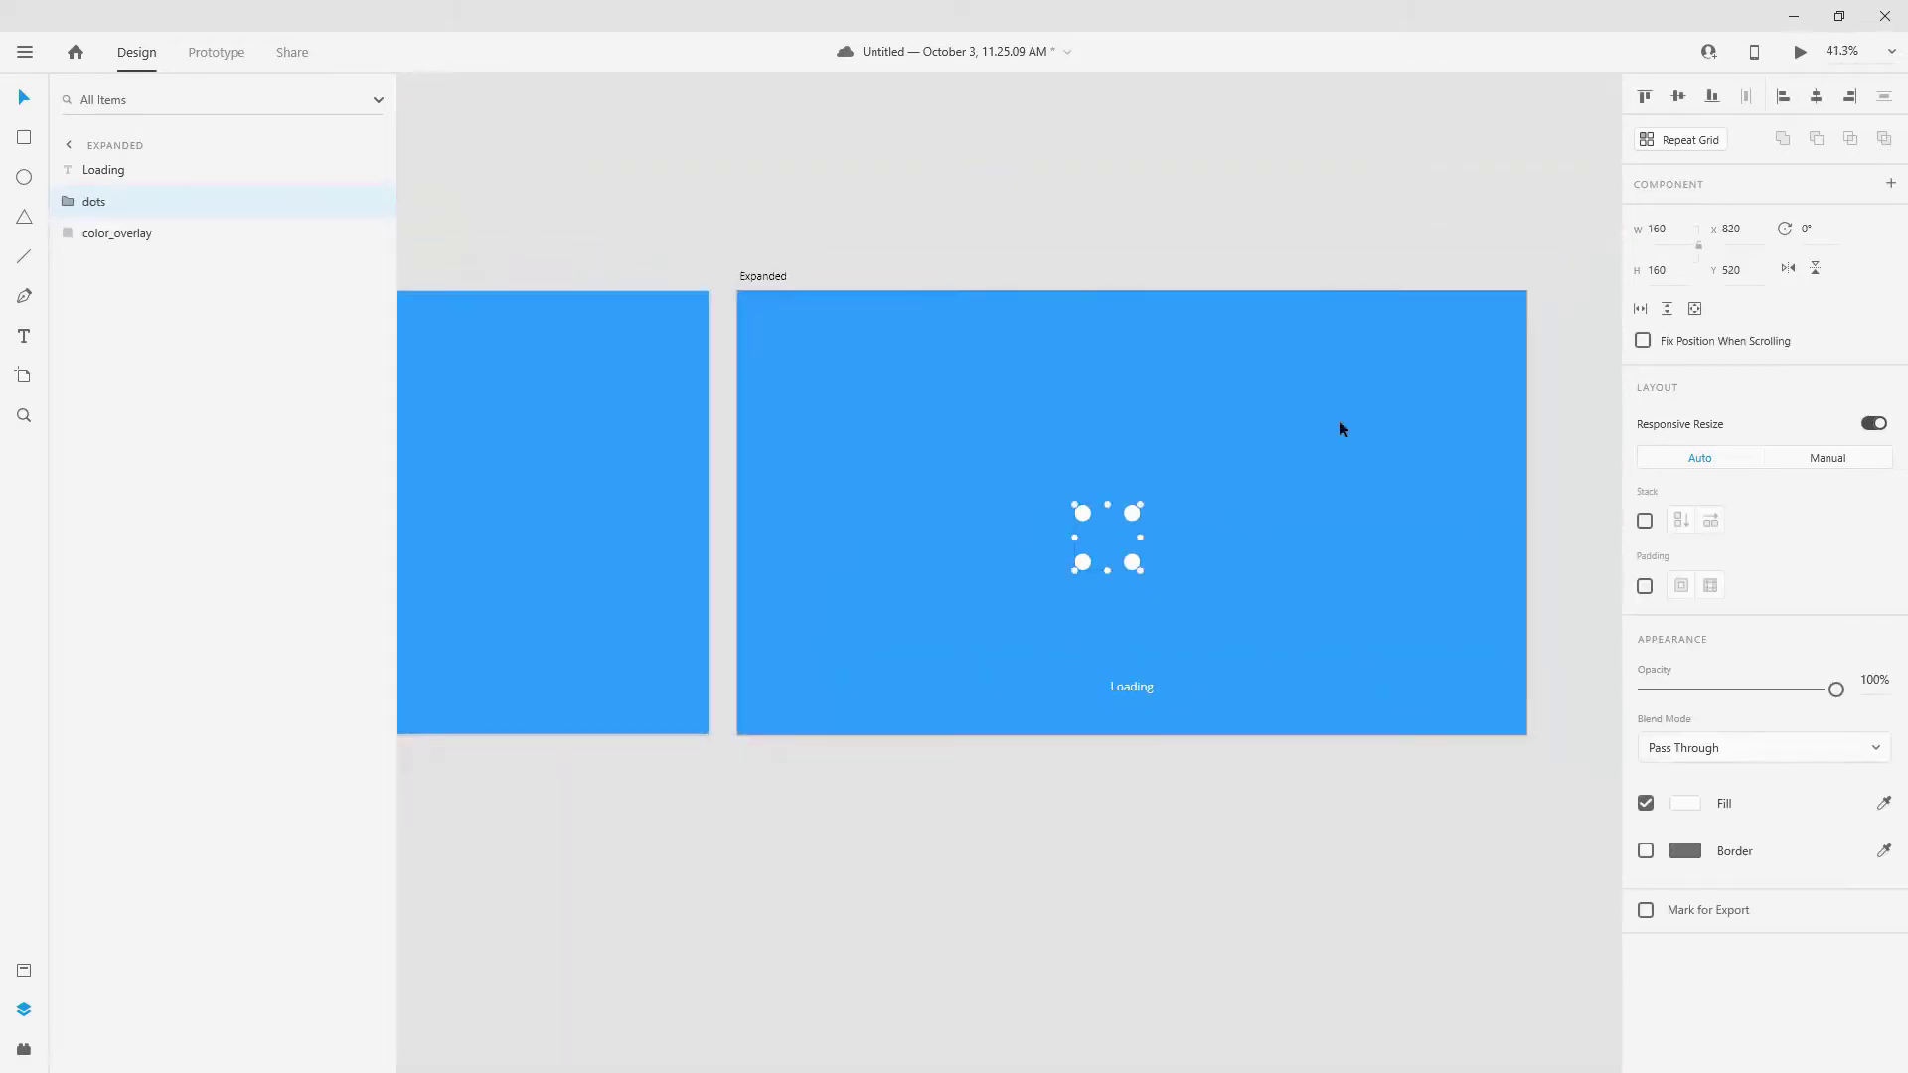
{"action": "left_click", "coordinate": [1817, 97]}
{"action": "left_click", "coordinate": [1677, 97]}
{"action": "left_click_drag", "start_coordinate": [1181, 551], "coordinate": [1118, 568]}
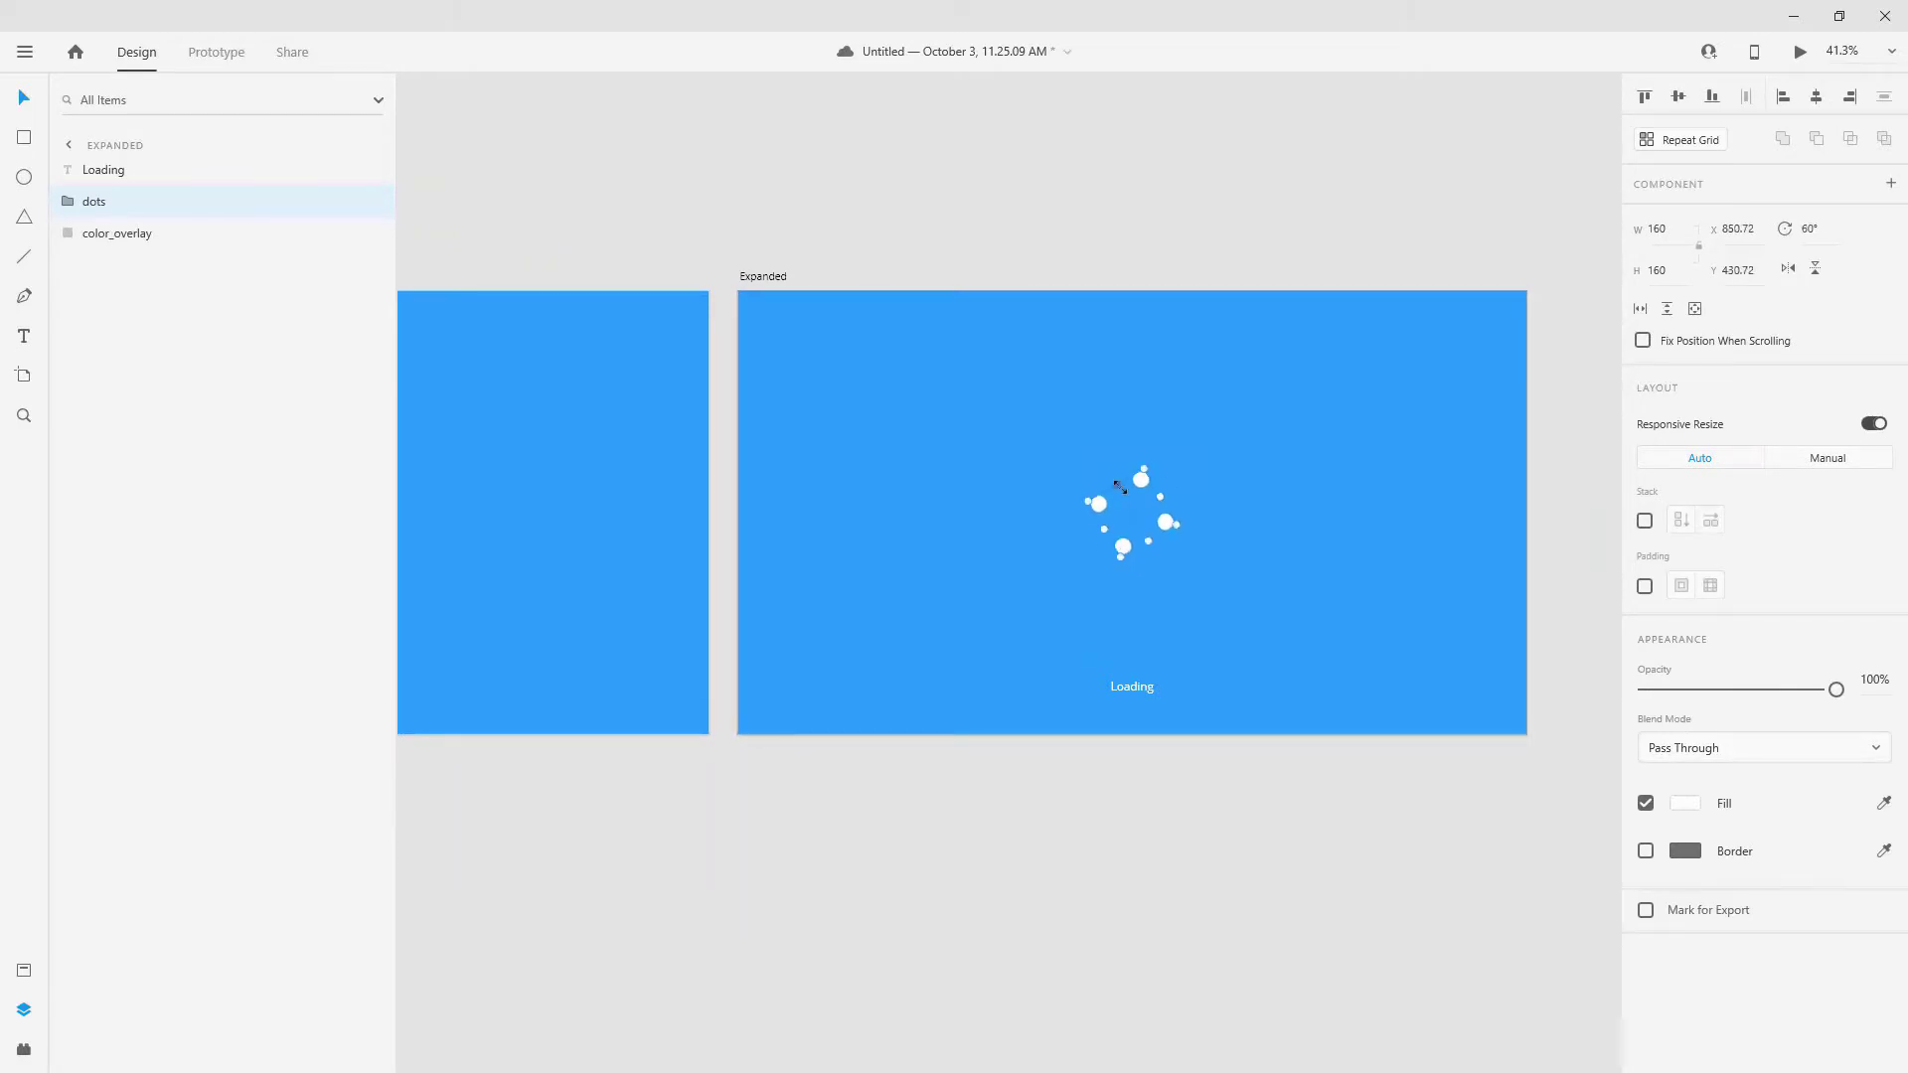
{"action": "left_click", "coordinate": [1676, 100]}
{"action": "scroll", "coordinate": [1278, 396], "scroll_direction": "down", "scroll_amount": 5}
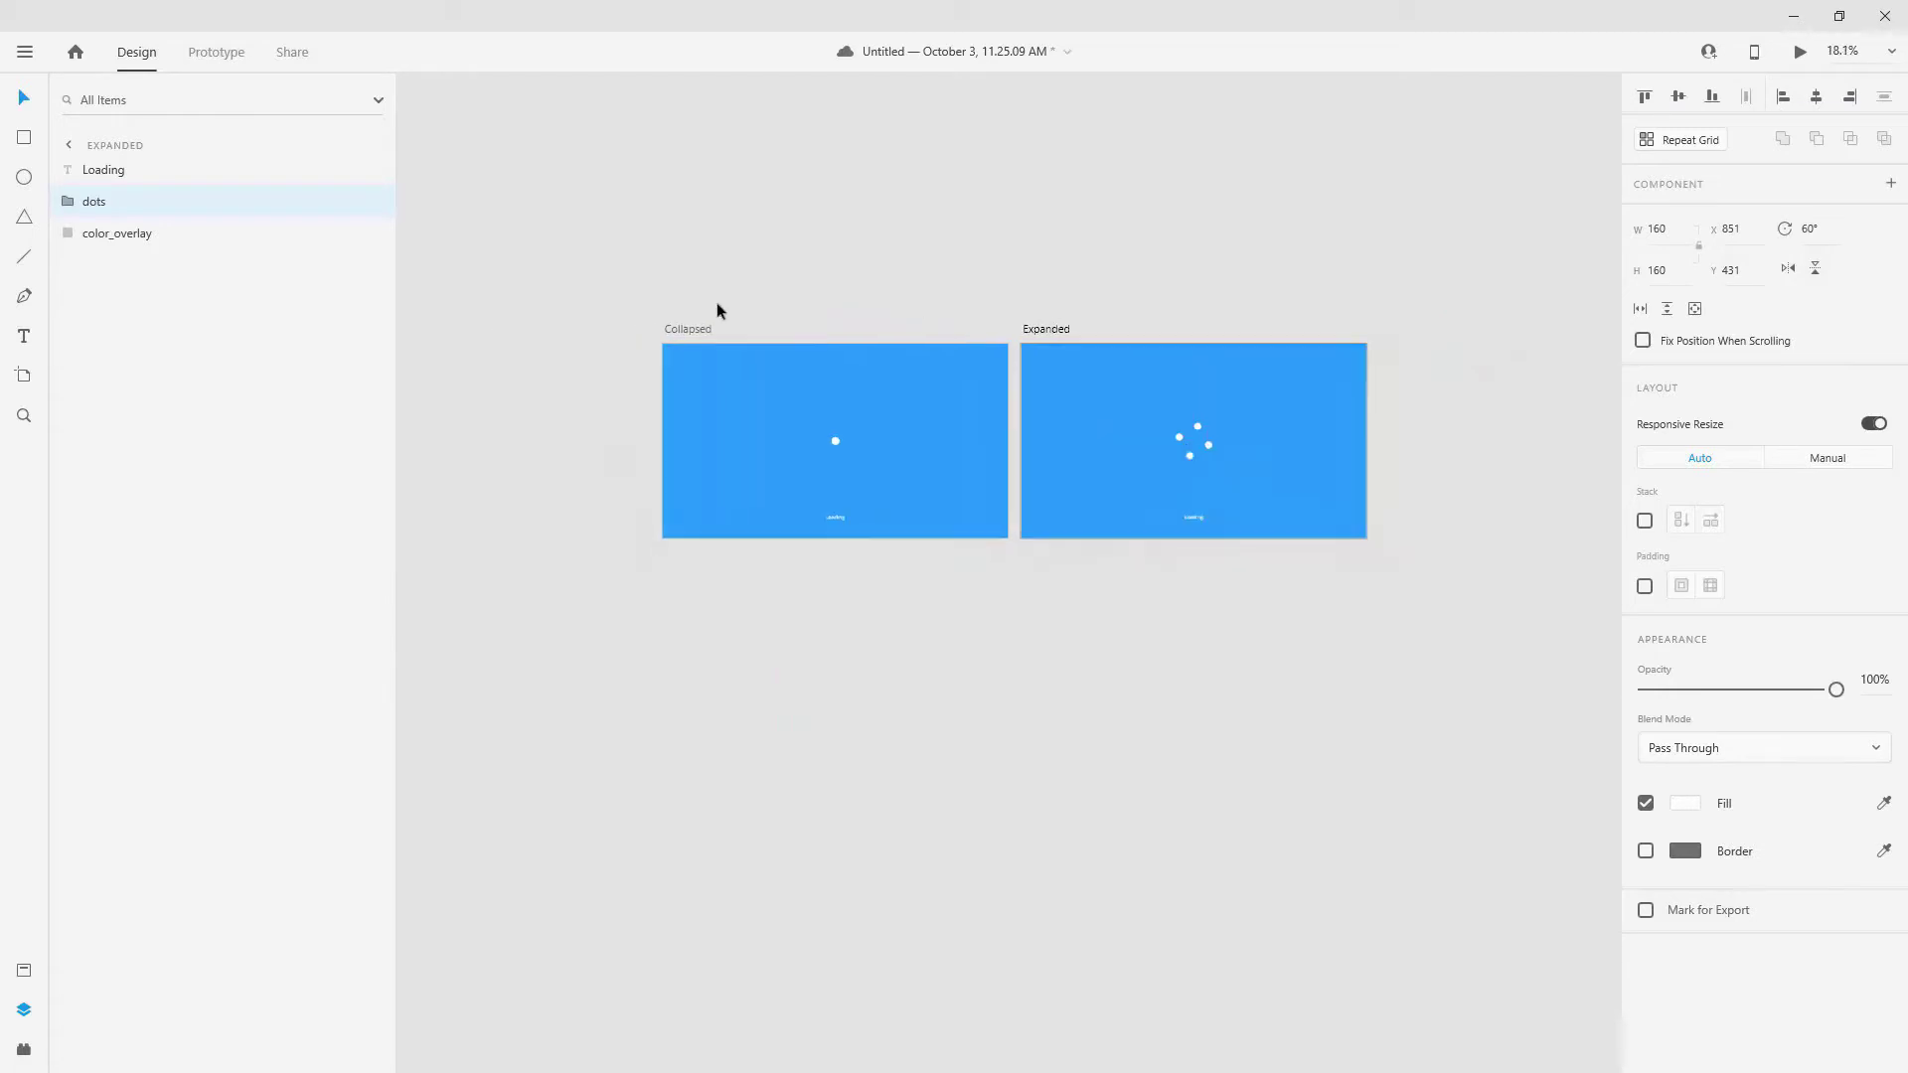
Duplicate Expanded as Expanded – 1 and rotate its dots group to 90°, re-centred.
{"action": "scroll", "coordinate": [720, 306], "scroll_direction": "down", "scroll_amount": 1}
{"action": "left_click", "coordinate": [968, 328]}
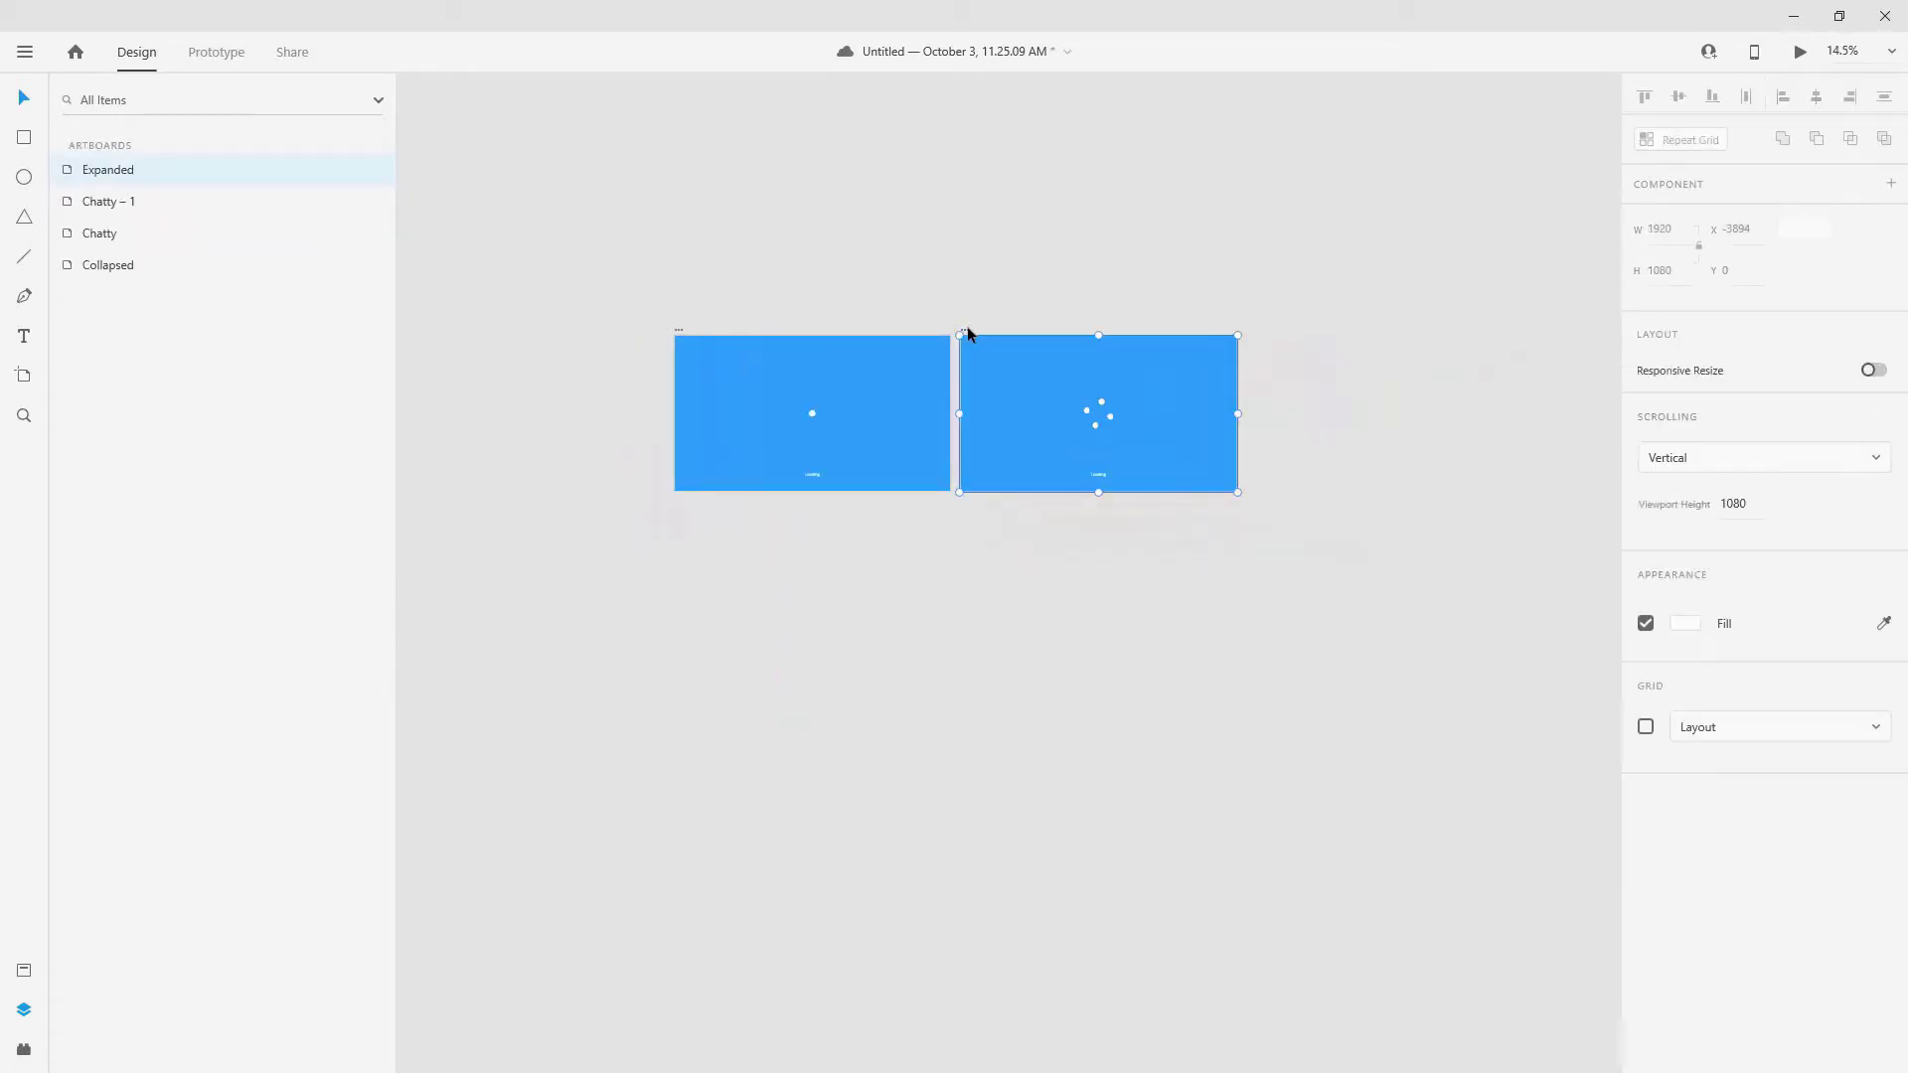
{"action": "key", "text": "ctrl+d"}
{"action": "scroll", "coordinate": [1363, 384], "scroll_direction": "up", "scroll_amount": 8}
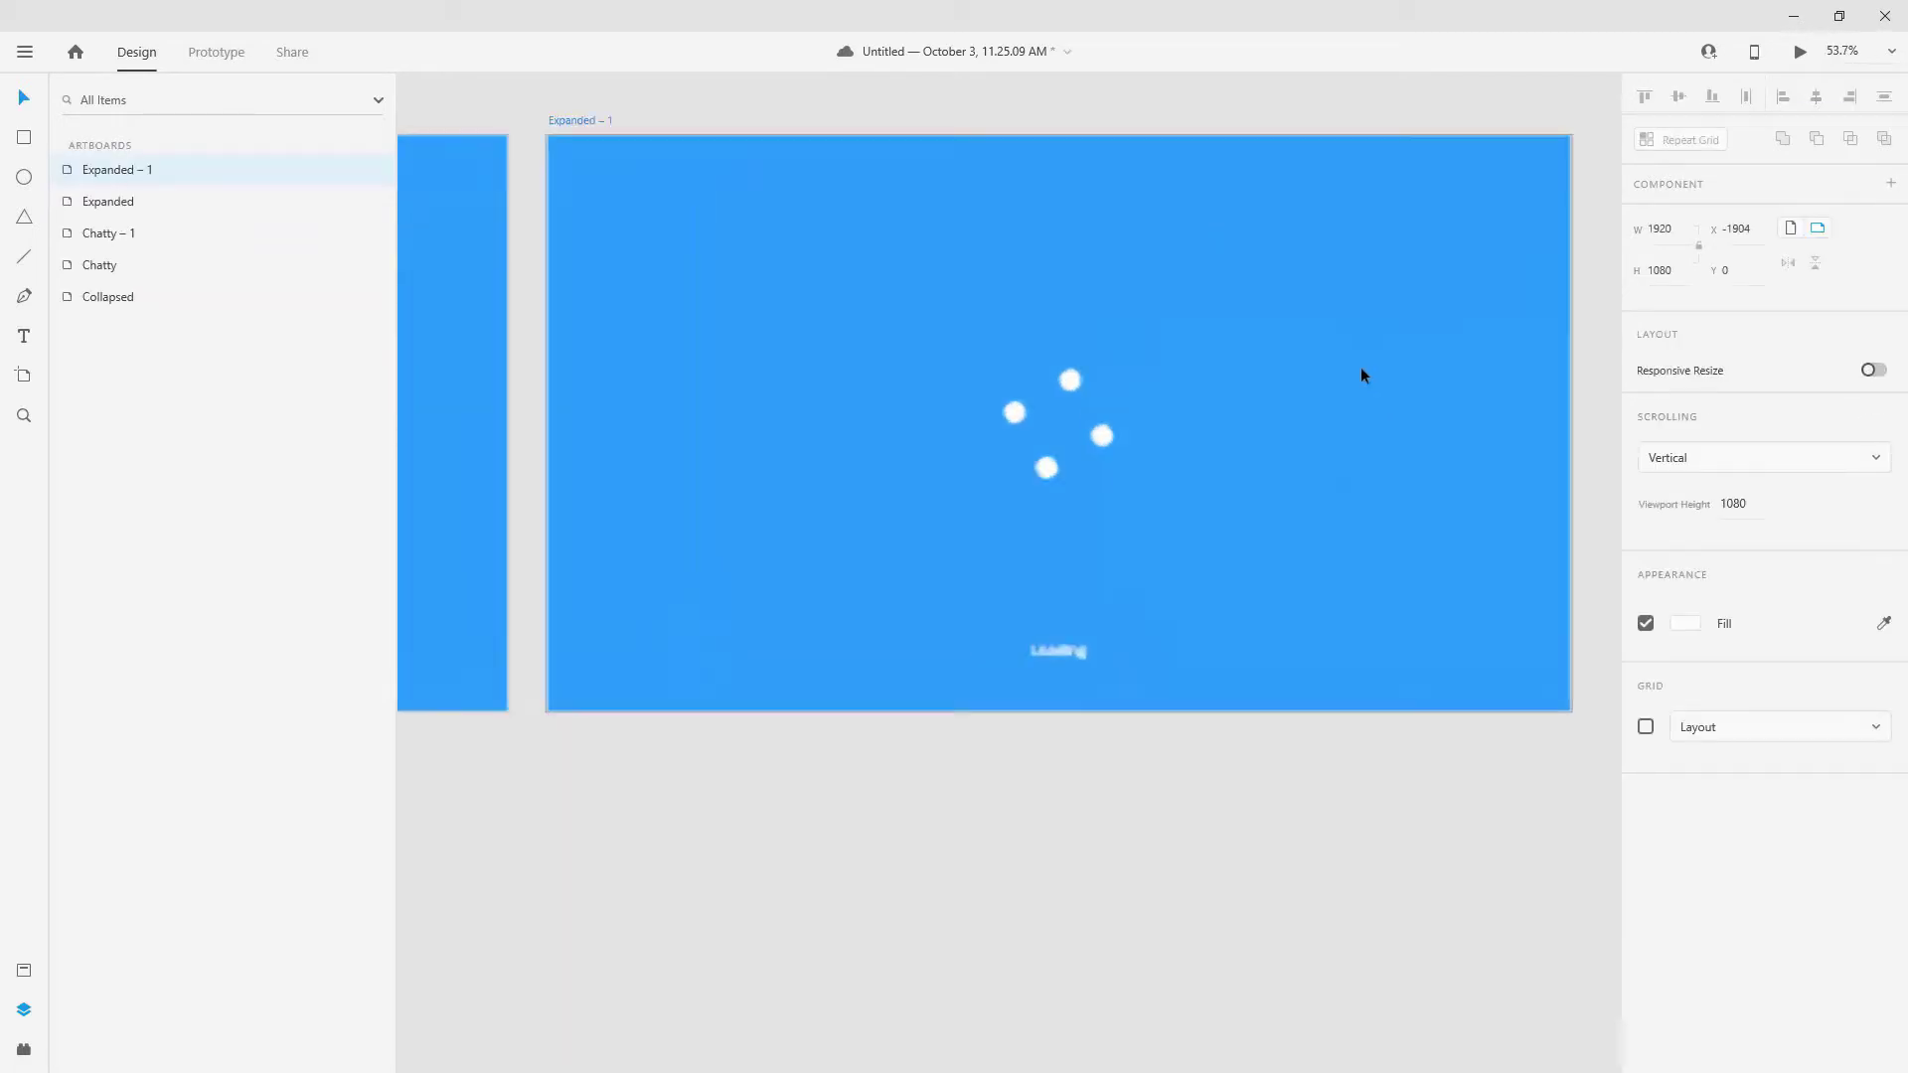
{"action": "left_click", "coordinate": [1064, 395]}
{"action": "left_click_drag", "start_coordinate": [1083, 364], "coordinate": [1115, 383]}
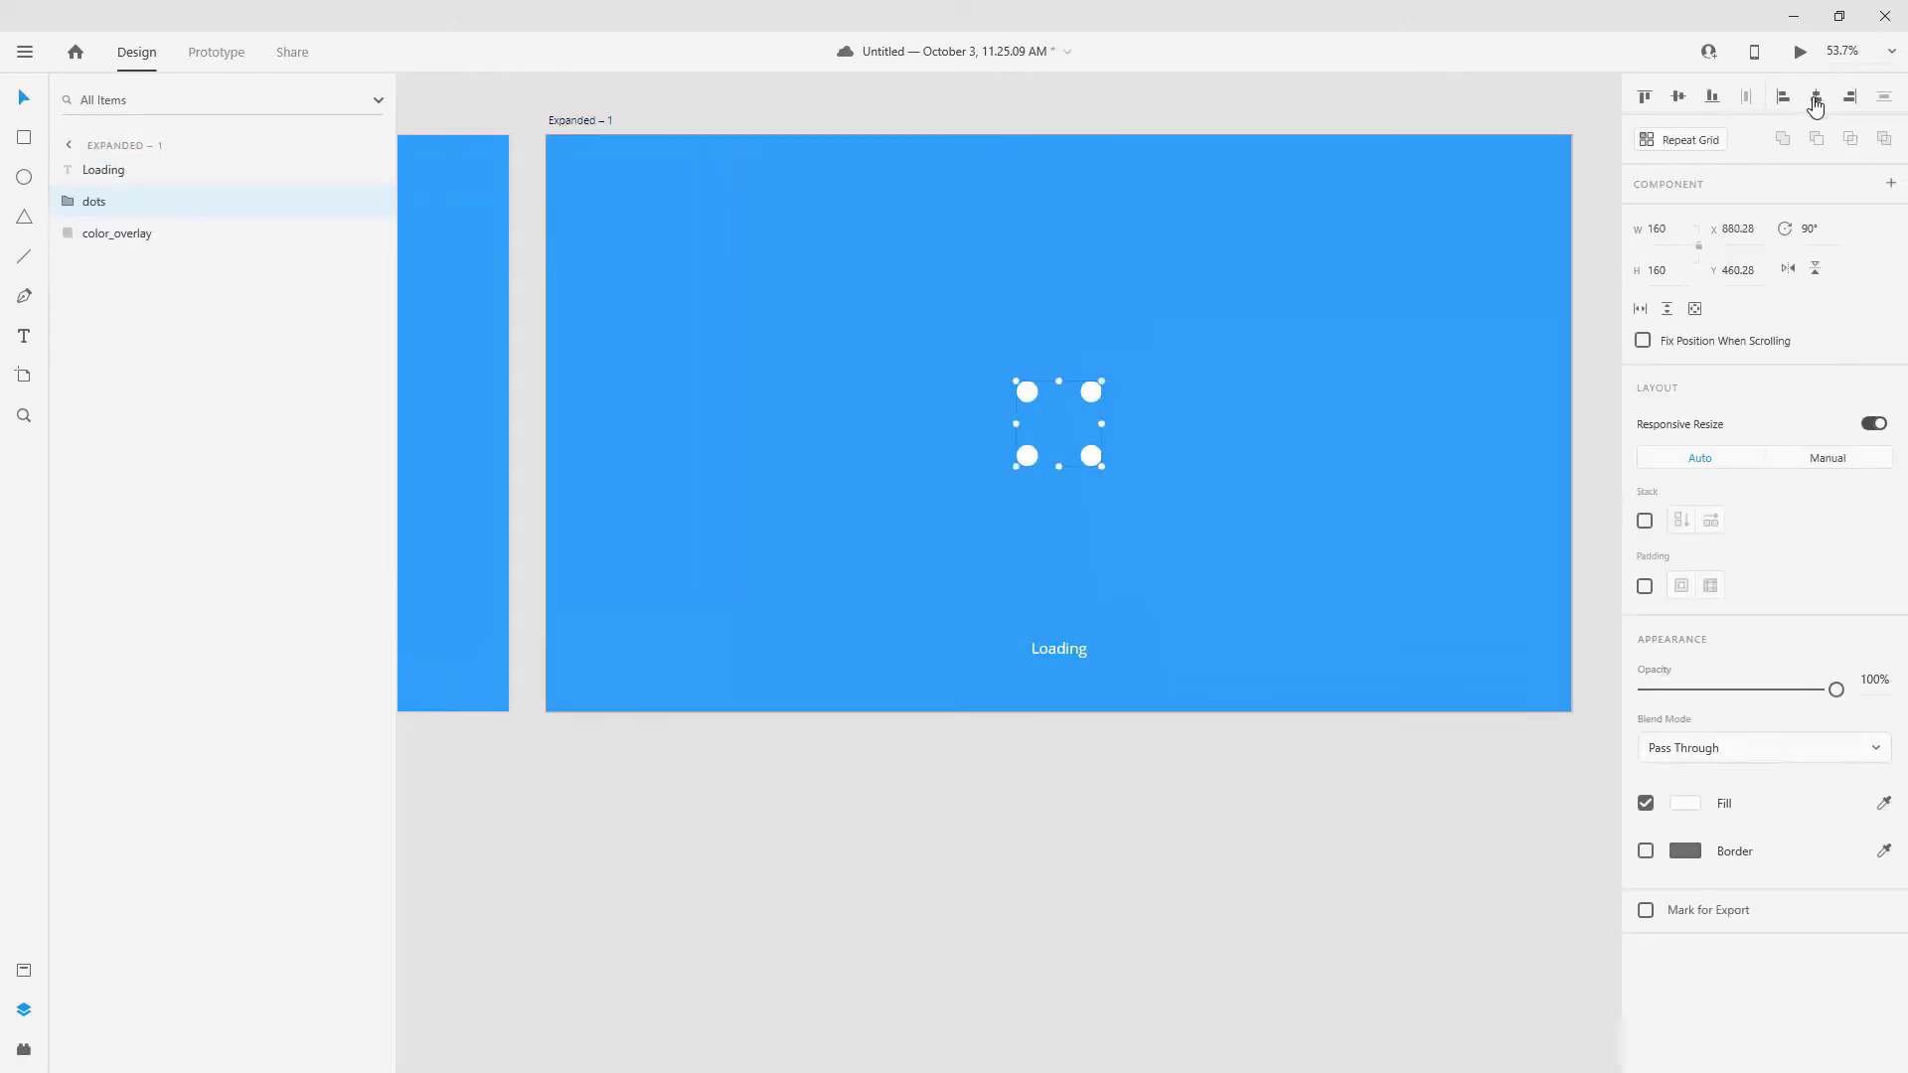
{"action": "left_click", "coordinate": [1687, 104]}
{"action": "scroll", "coordinate": [992, 284], "scroll_direction": "down", "scroll_amount": 5}
Duplicate Expanded – 1 as Expanded – 2 and arrange the artboards in one row.
{"action": "left_click", "coordinate": [809, 207]}
{"action": "key", "text": "ctrl+d"}
{"action": "scroll", "coordinate": [1043, 572], "scroll_direction": "down", "scroll_amount": 4}
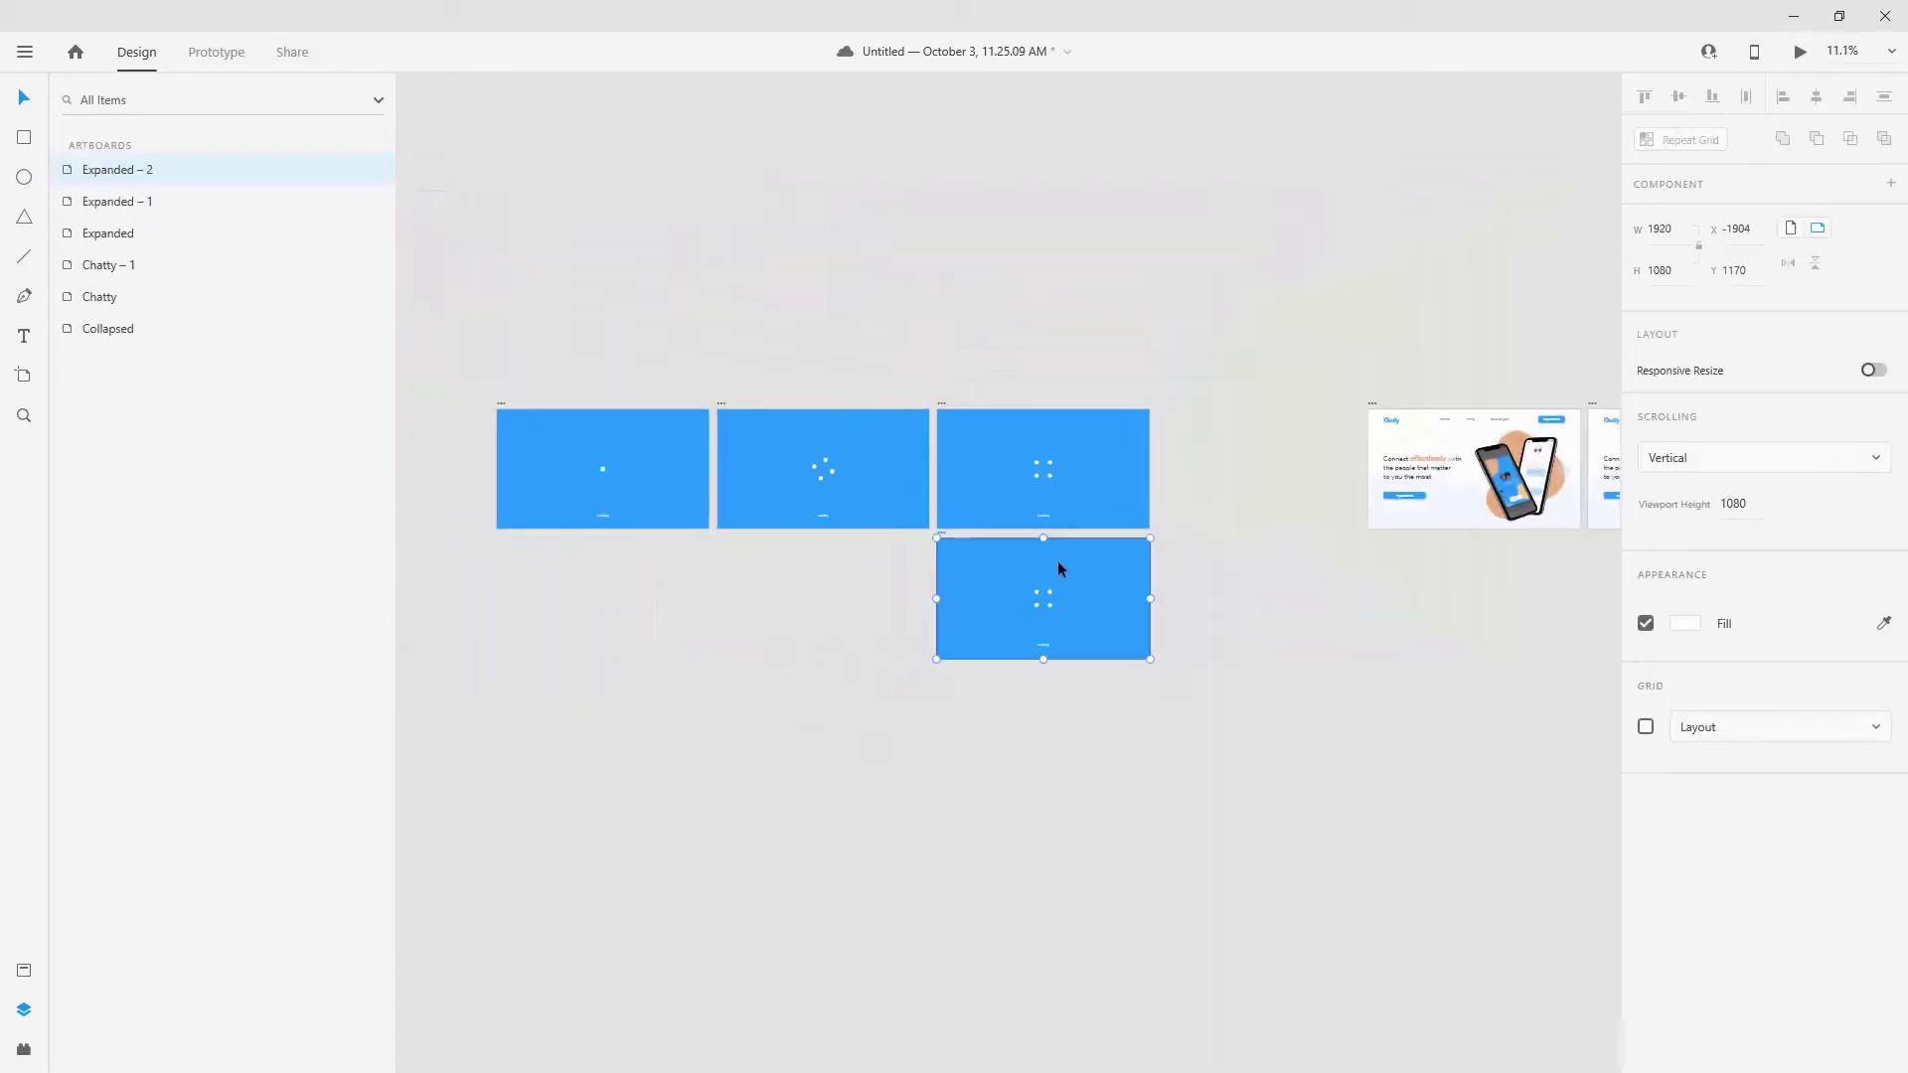
{"action": "left_click_drag", "start_coordinate": [490, 349], "coordinate": [1183, 516]}
{"action": "mouse_move", "coordinate": [941, 403]}
{"action": "left_mouse_down"}
{"action": "mouse_move", "coordinate": [844, 395]}
{"action": "mouse_move", "coordinate": [930, 396]}
{"action": "left_mouse_up"}
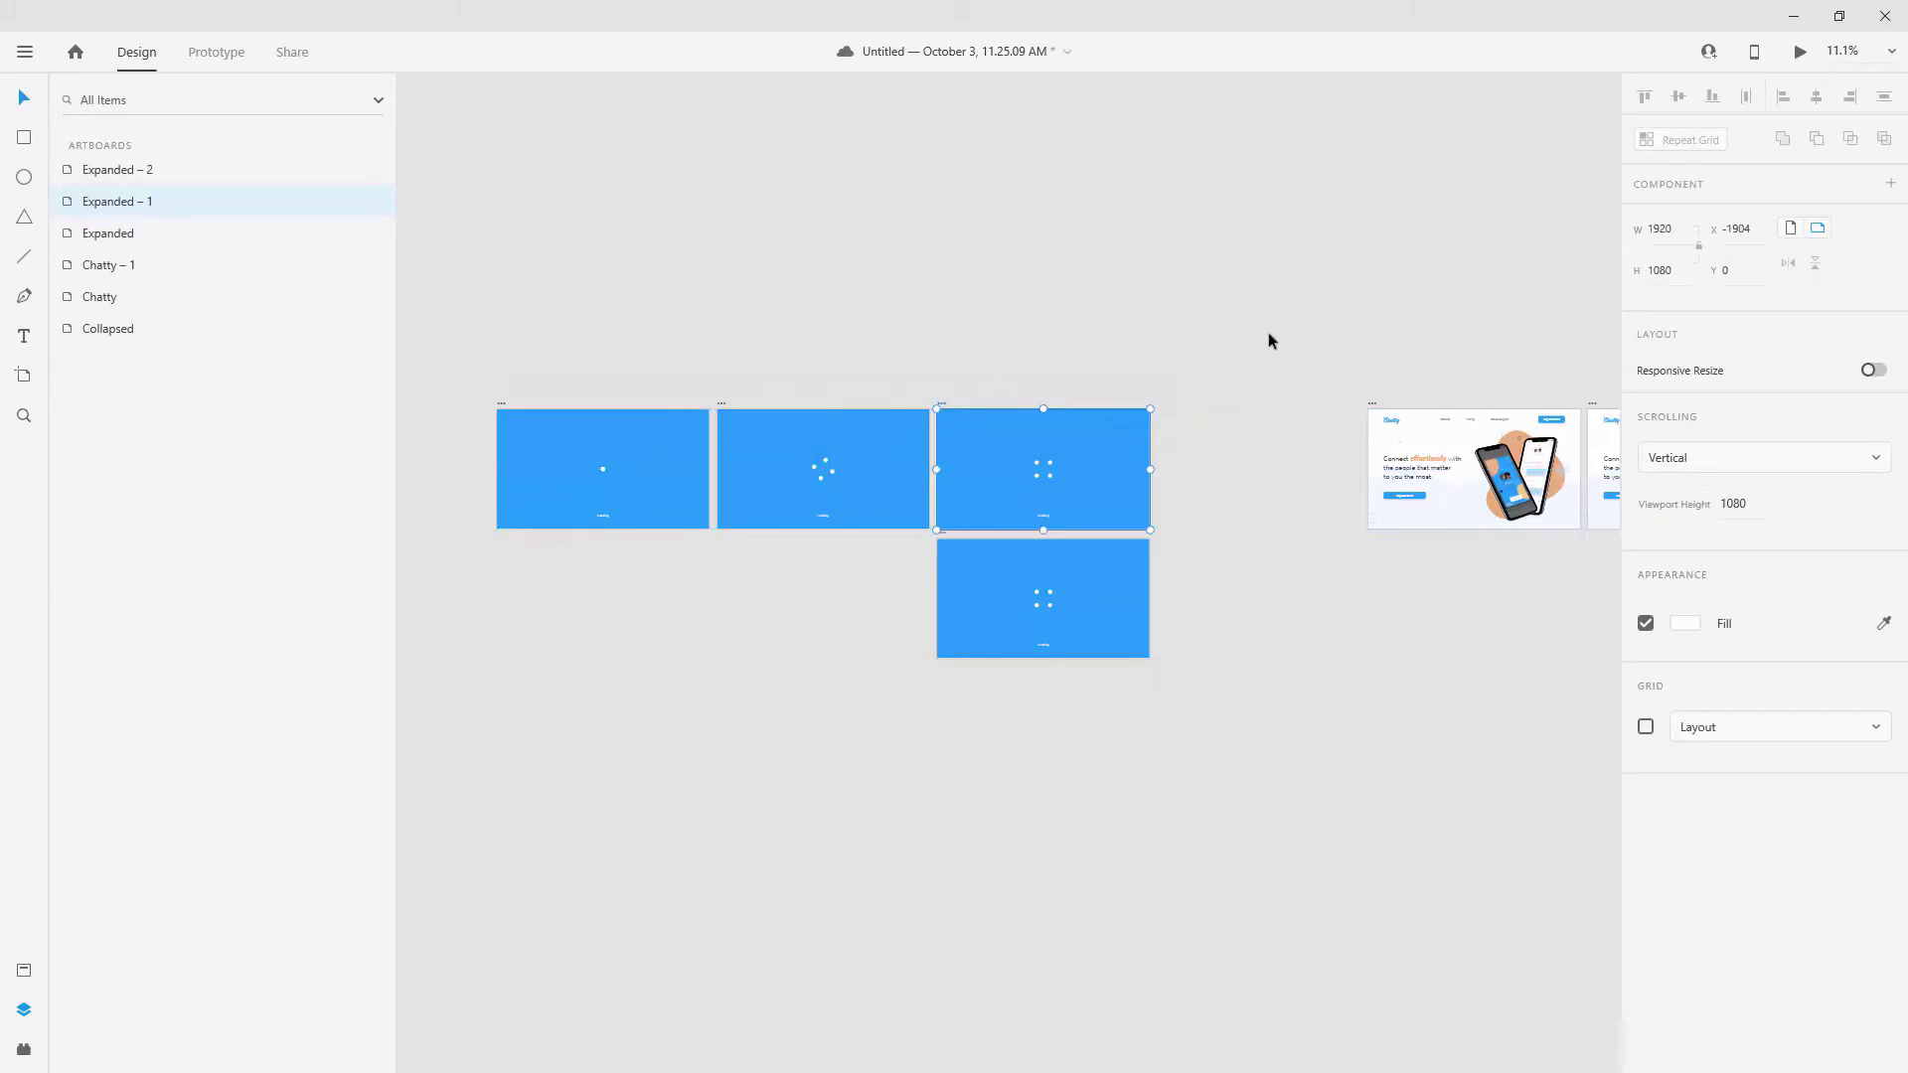
{"action": "left_click_drag", "start_coordinate": [1268, 334], "coordinate": [481, 502]}
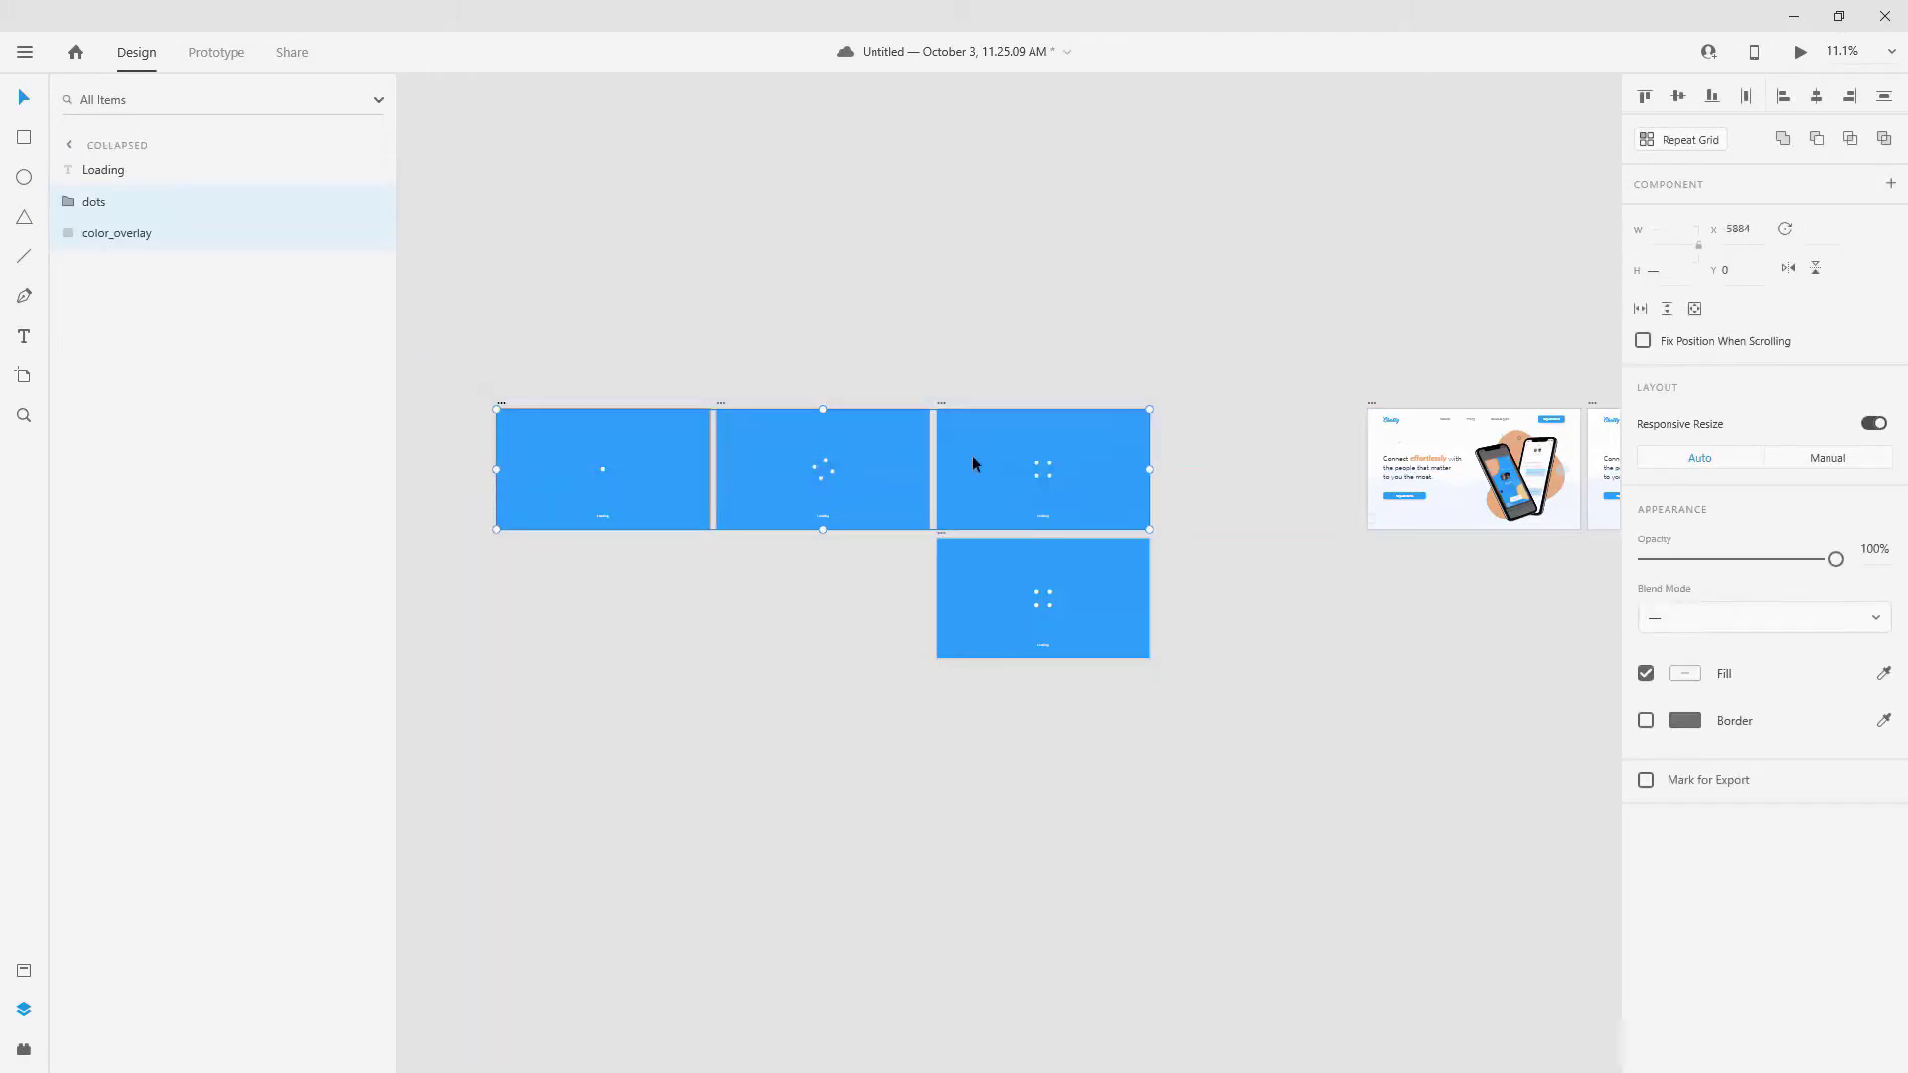
{"action": "left_click", "coordinate": [939, 403]}
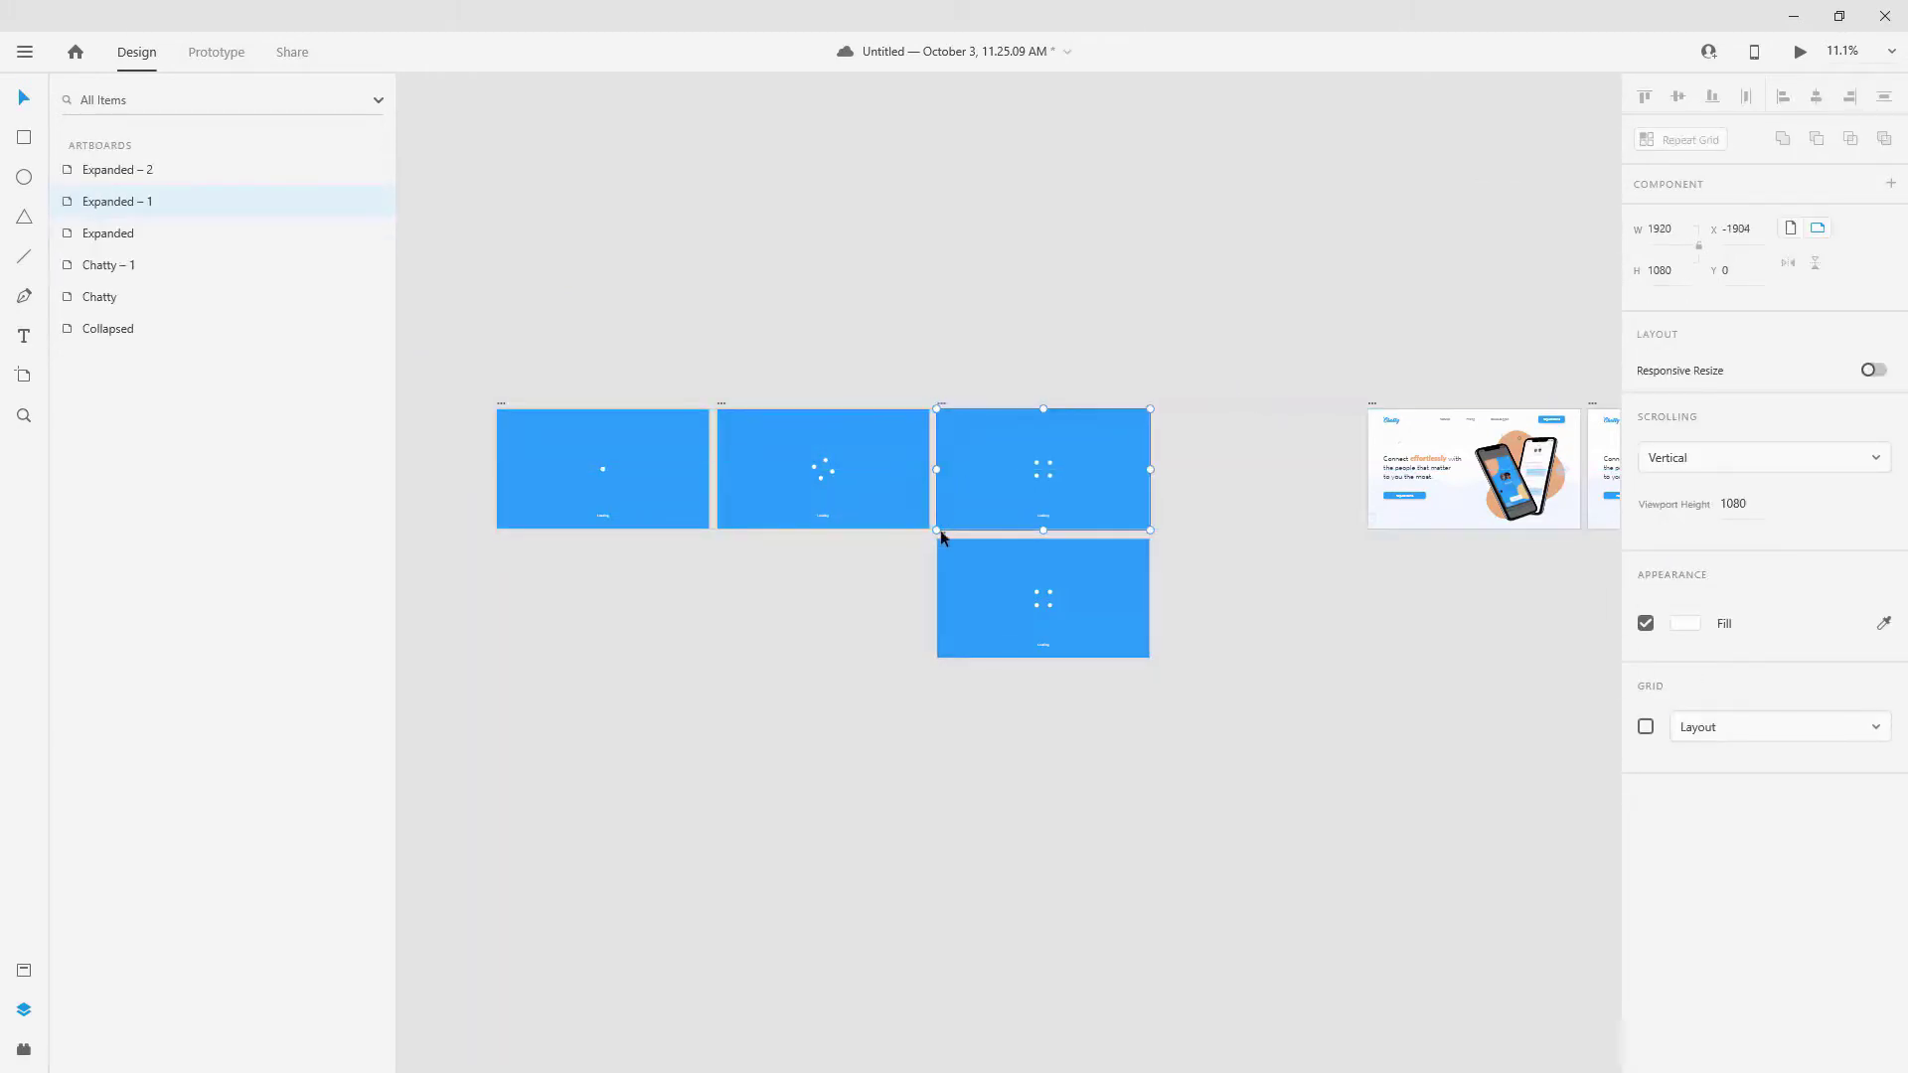
{"action": "left_click_drag", "start_coordinate": [940, 533], "coordinate": [1154, 404]}
Select the four loading artboards and shift them slightly left for even spacing.
{"action": "left_click", "coordinate": [941, 405], "text": "shift"}
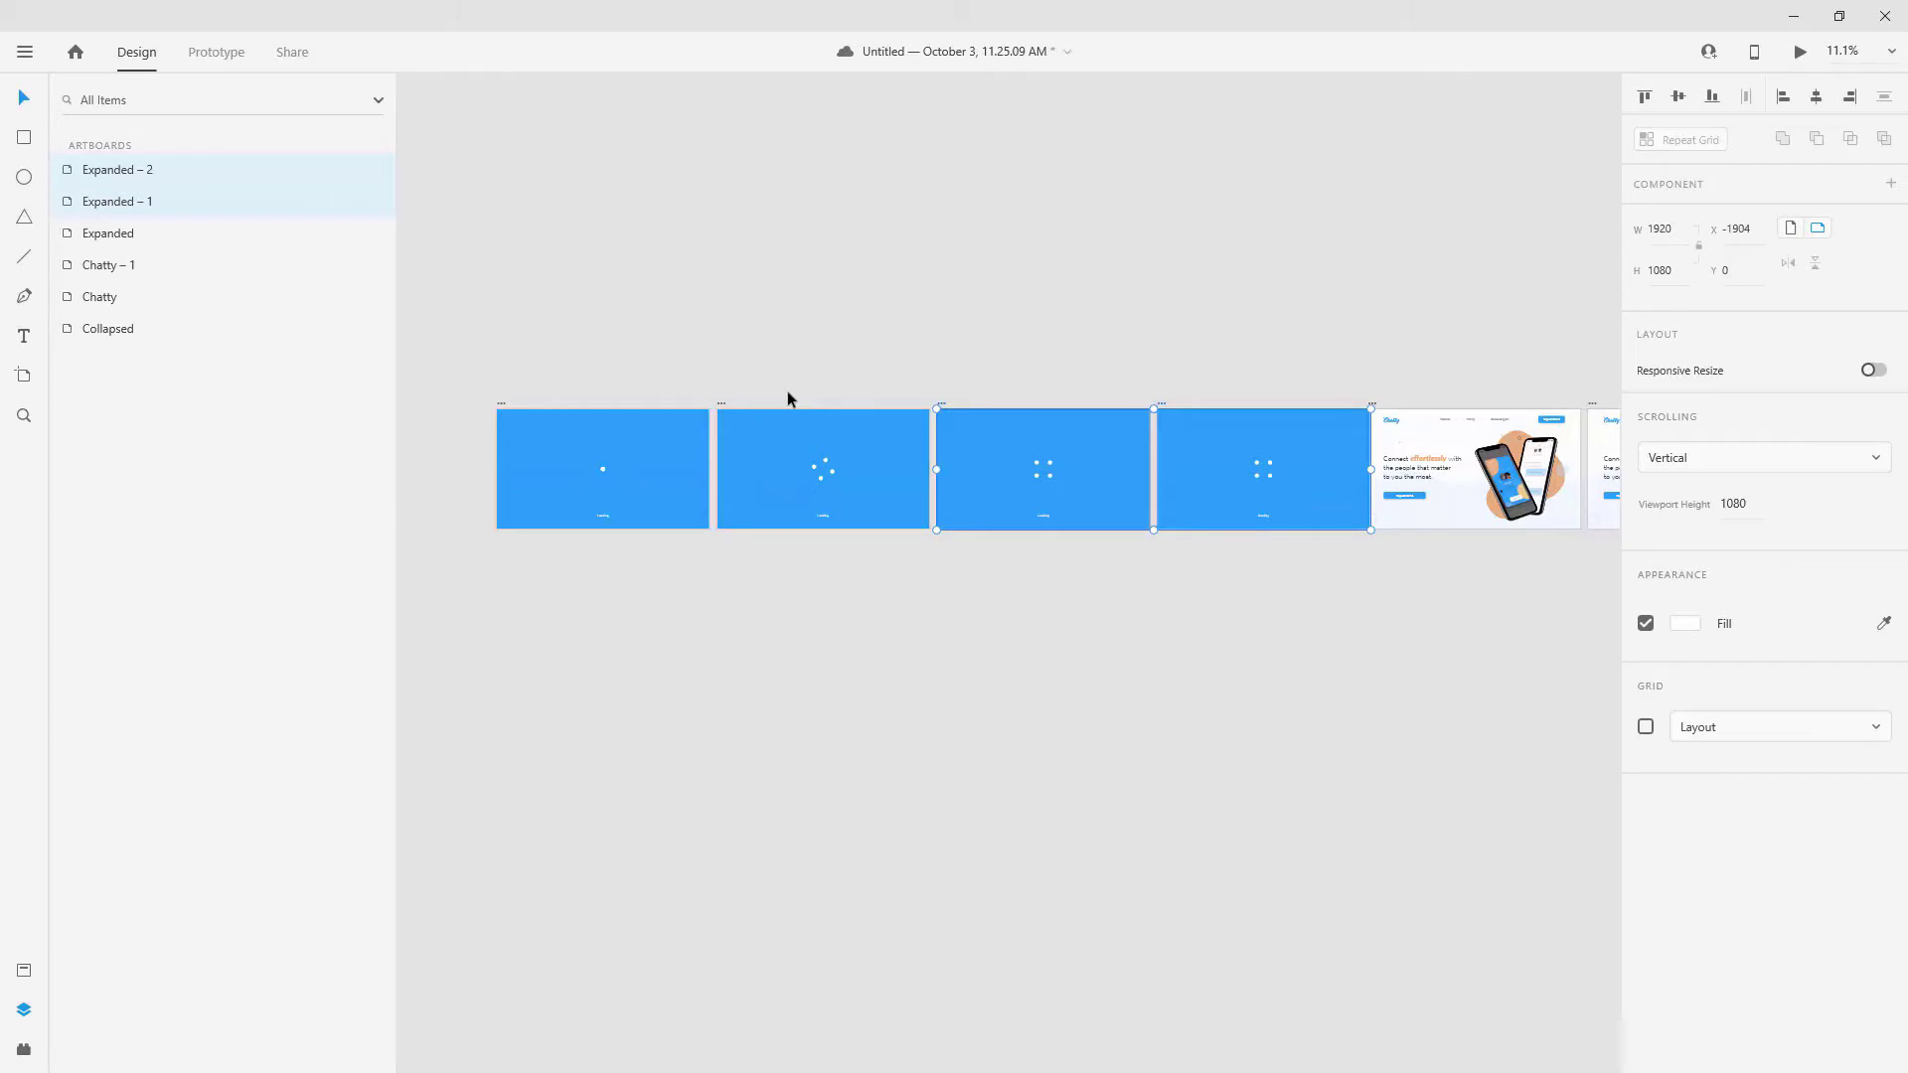
{"action": "left_click", "coordinate": [720, 405], "text": "shift"}
{"action": "left_click", "coordinate": [503, 406], "text": "shift"}
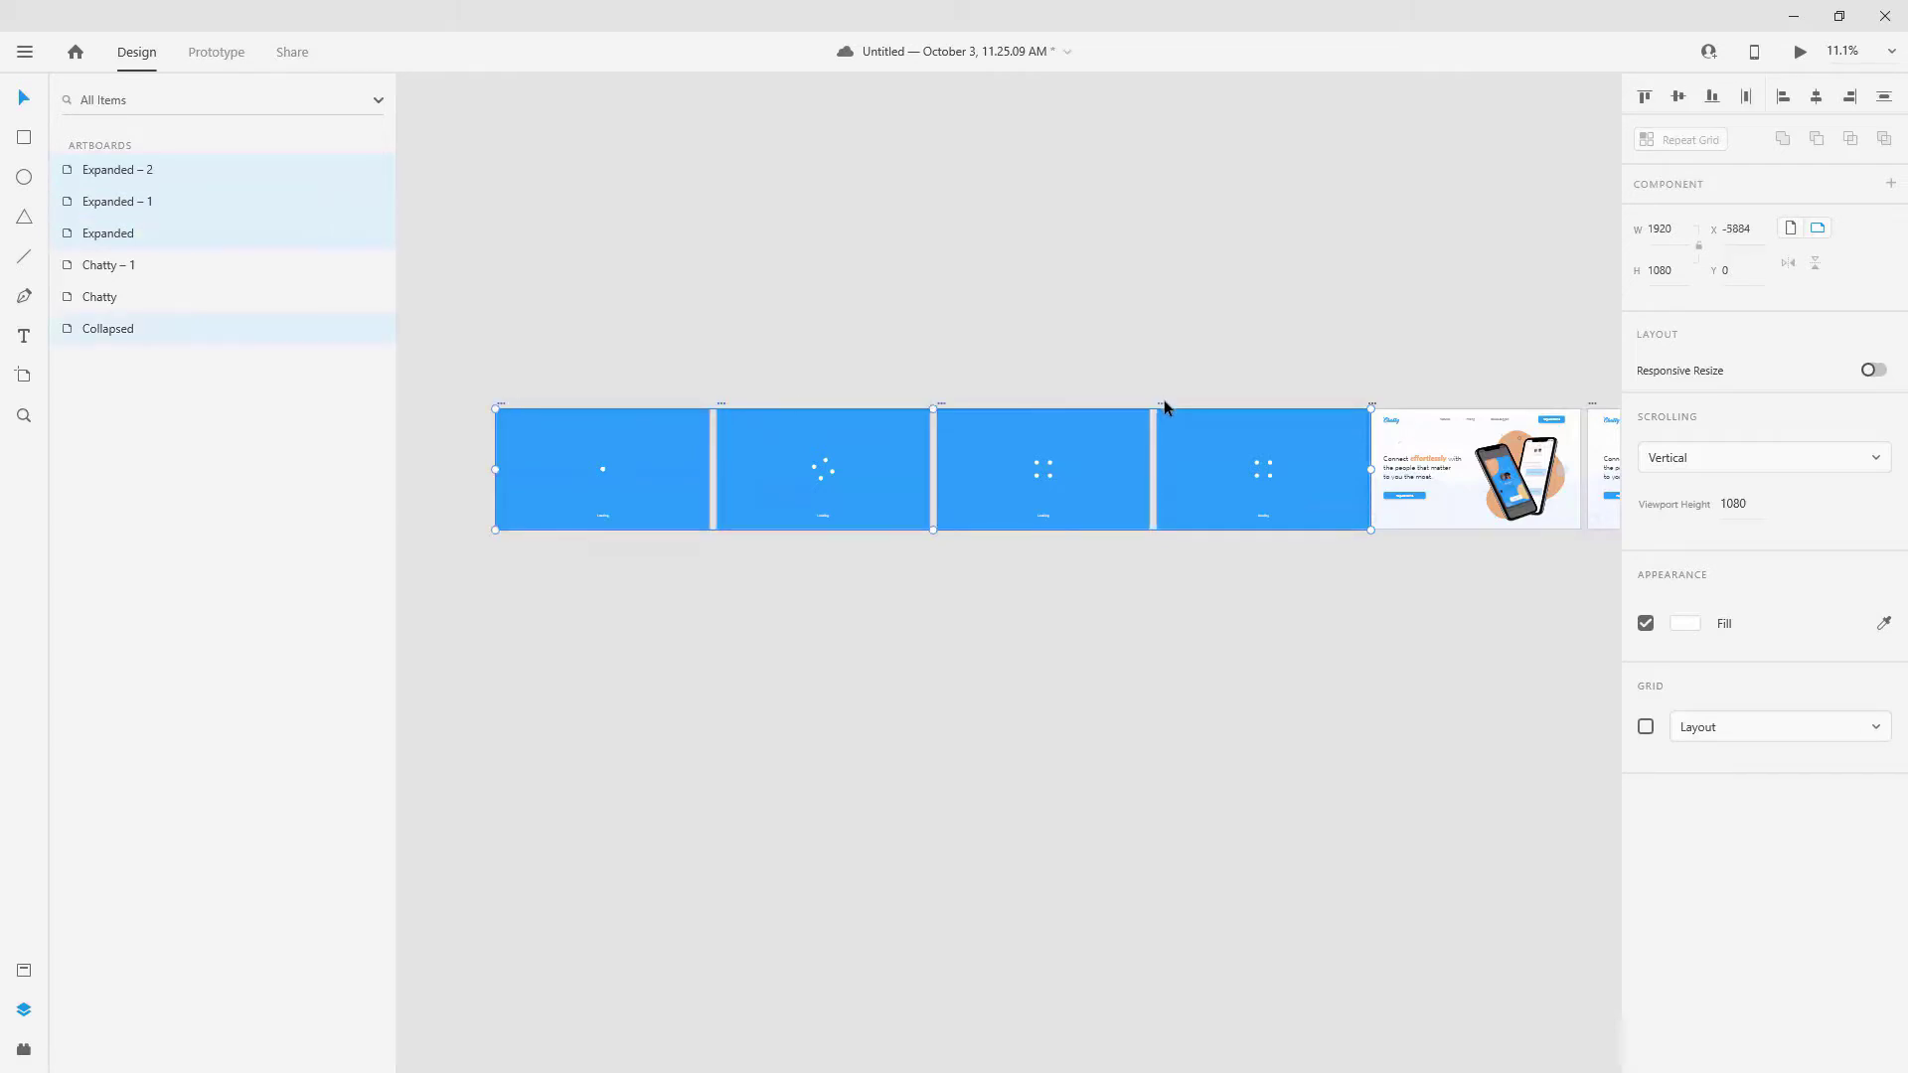
{"action": "left_click_drag", "start_coordinate": [1163, 404], "coordinate": [1153, 402]}
{"action": "left_click", "coordinate": [1282, 348]}
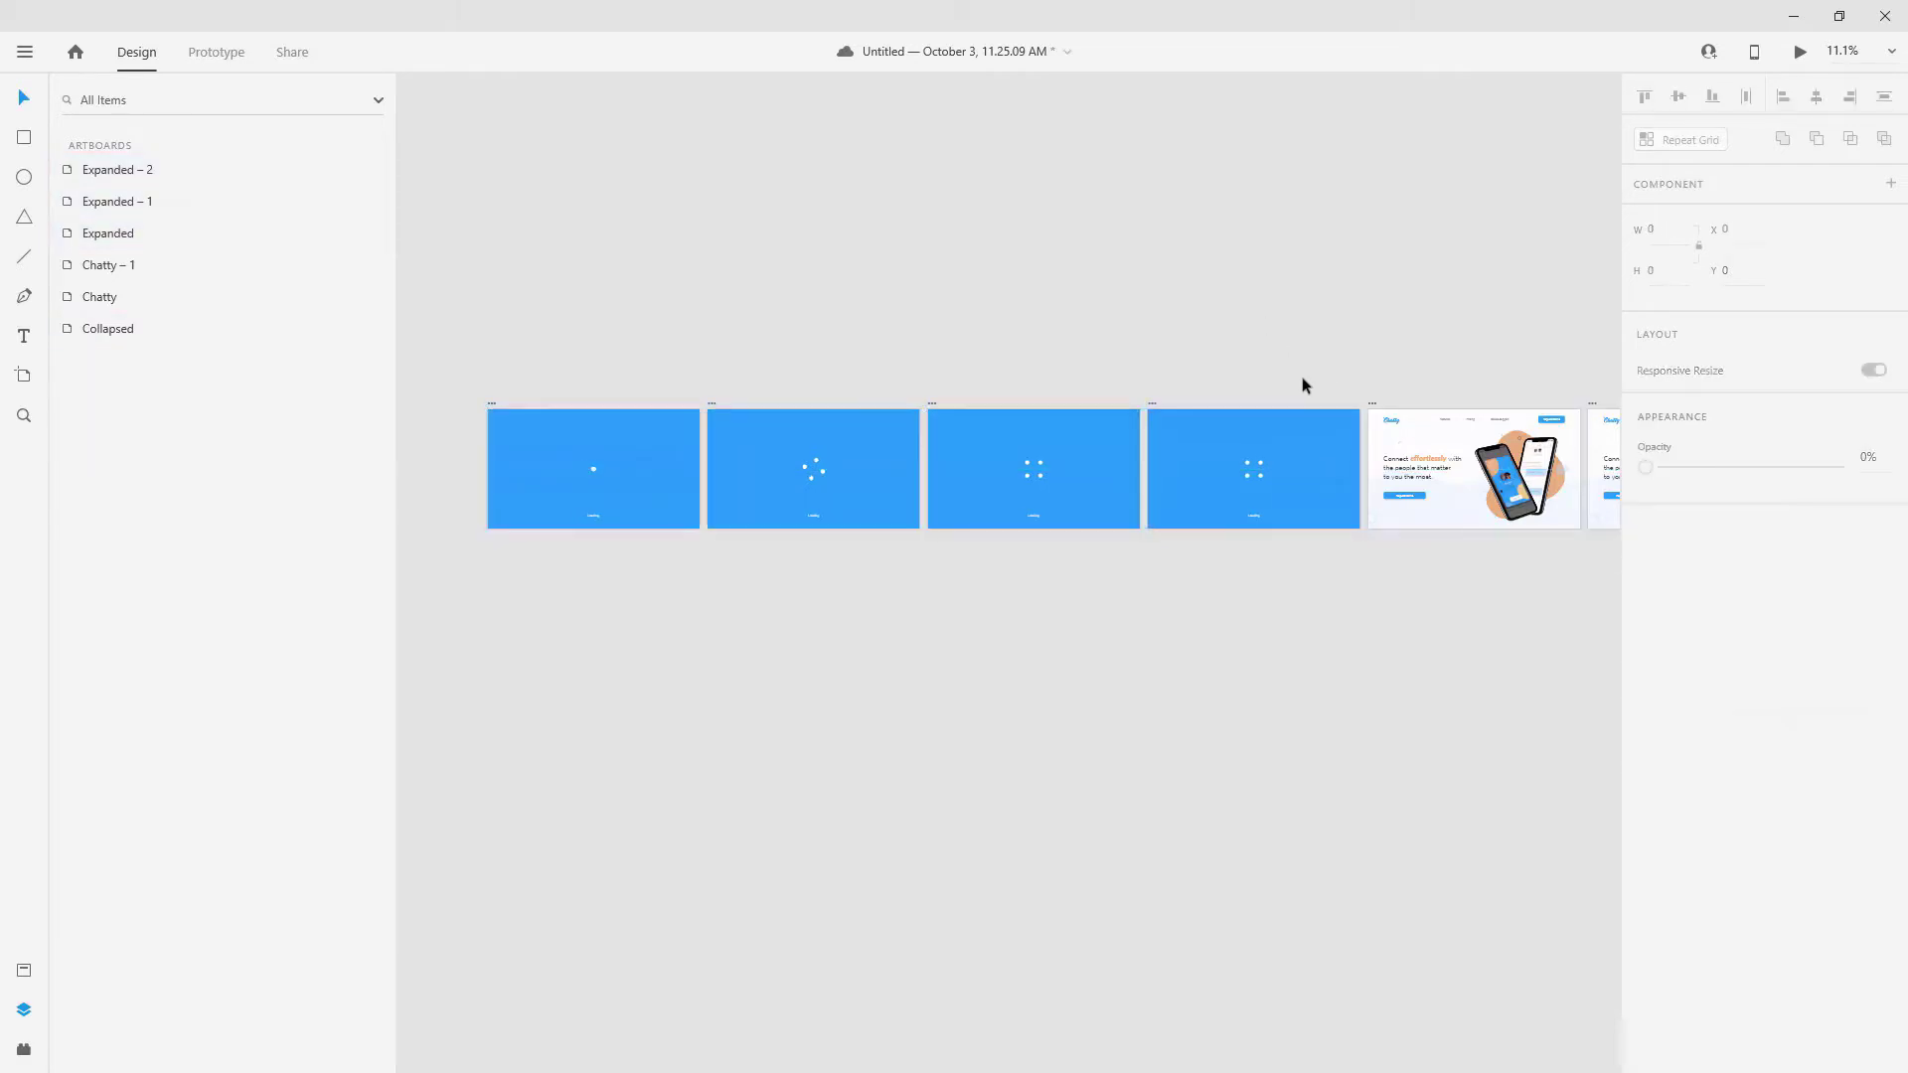
Rotate the dots group on Expanded – 2 back to 0°.
{"action": "scroll", "coordinate": [1301, 387], "scroll_direction": "up", "scroll_amount": 5}
{"action": "scroll", "coordinate": [1202, 680], "scroll_direction": "up", "scroll_amount": 2}
{"action": "left_click", "coordinate": [1094, 685]}
{"action": "left_click_drag", "start_coordinate": [1109, 667], "coordinate": [951, 624]}
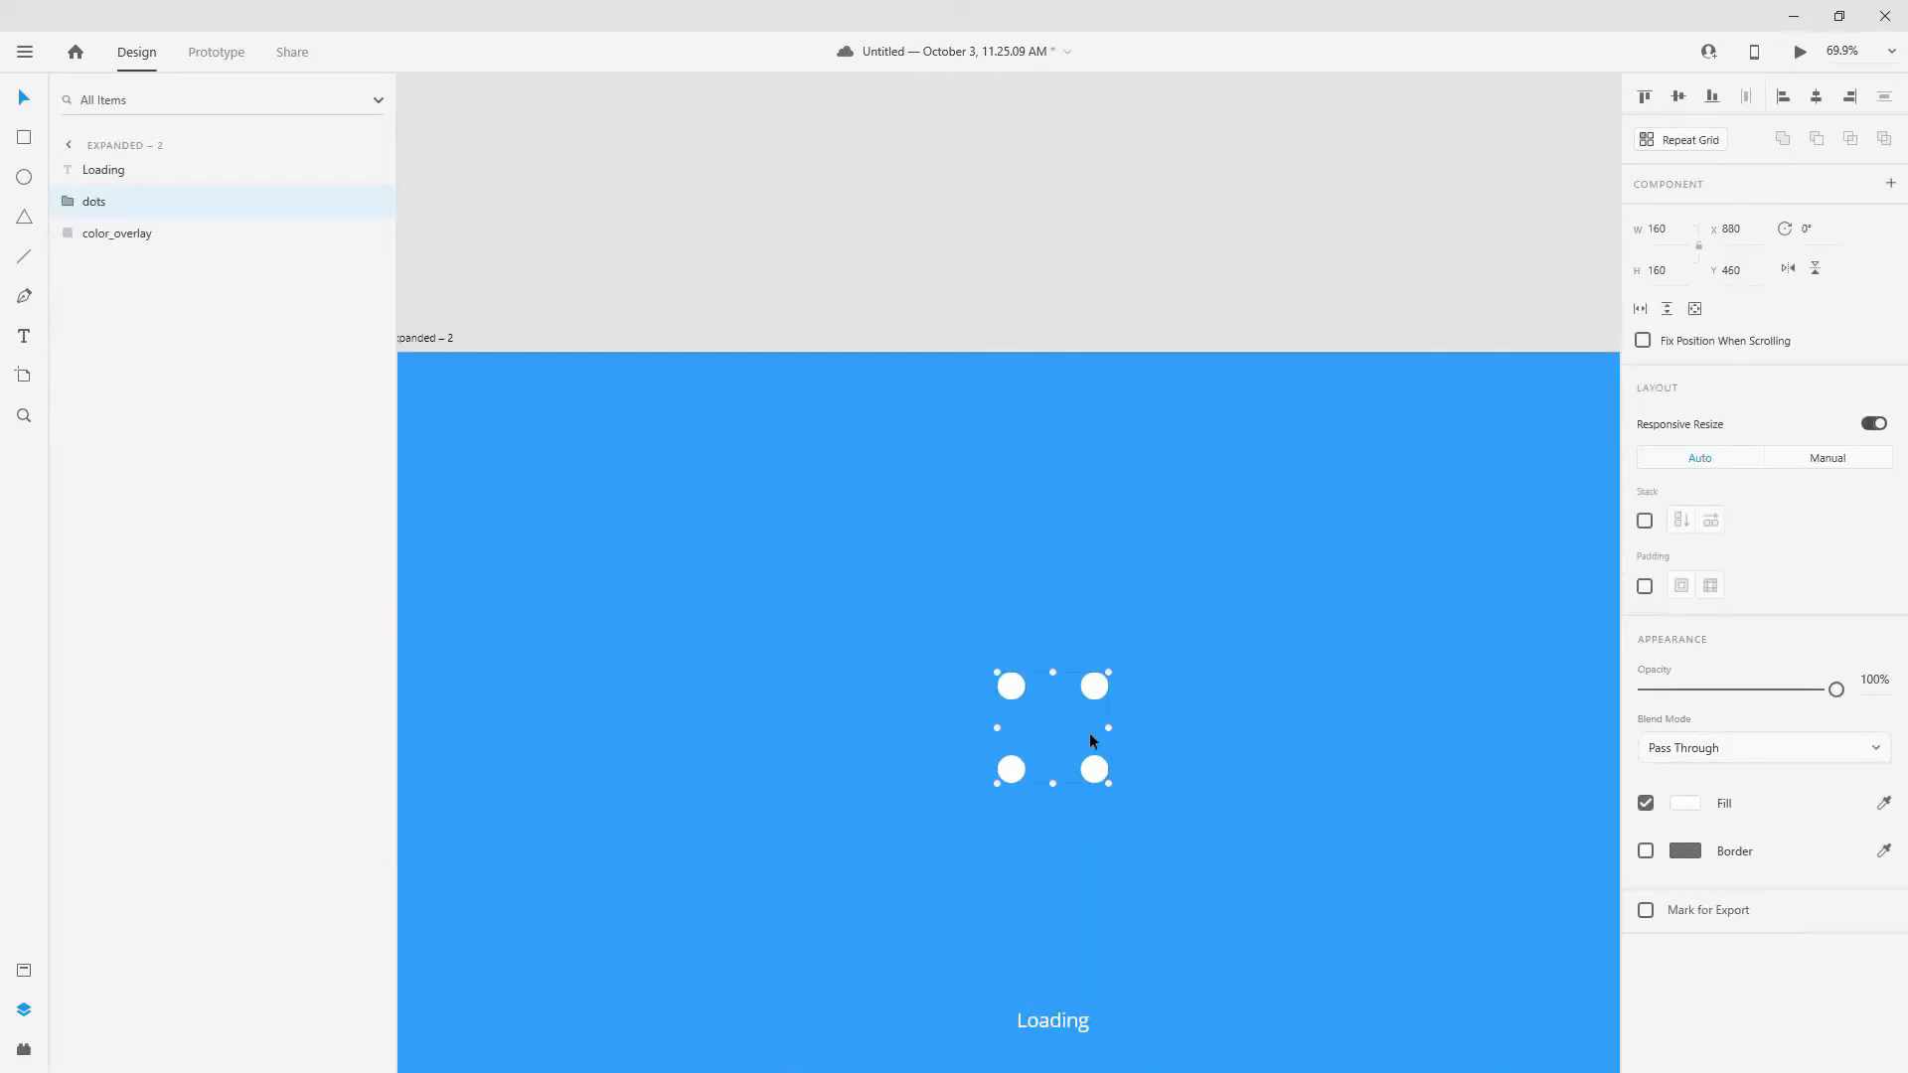
{"action": "scroll", "coordinate": [936, 670], "scroll_direction": "down", "scroll_amount": 7}
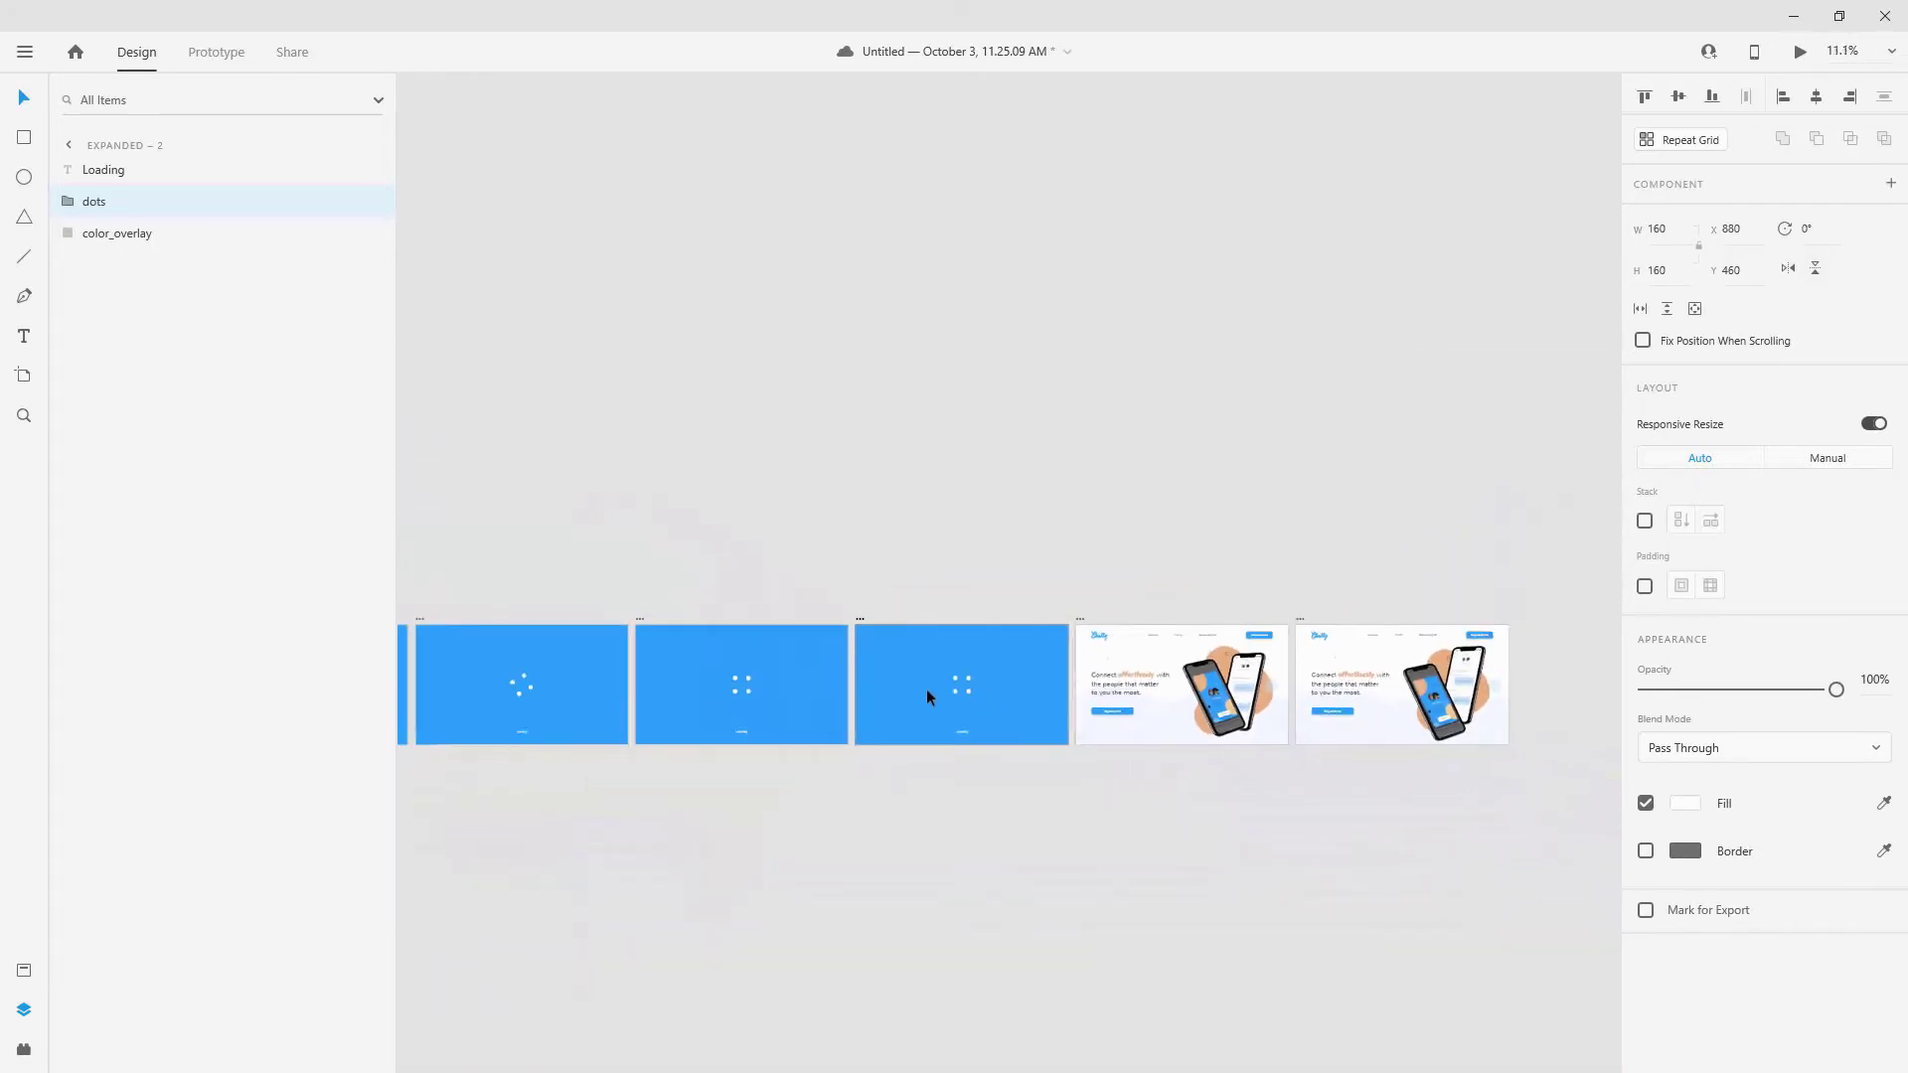
{"action": "scroll", "coordinate": [908, 736], "scroll_direction": "left", "scroll_amount": 4}
{"action": "scroll", "coordinate": [1023, 759], "scroll_direction": "down", "scroll_amount": 1}
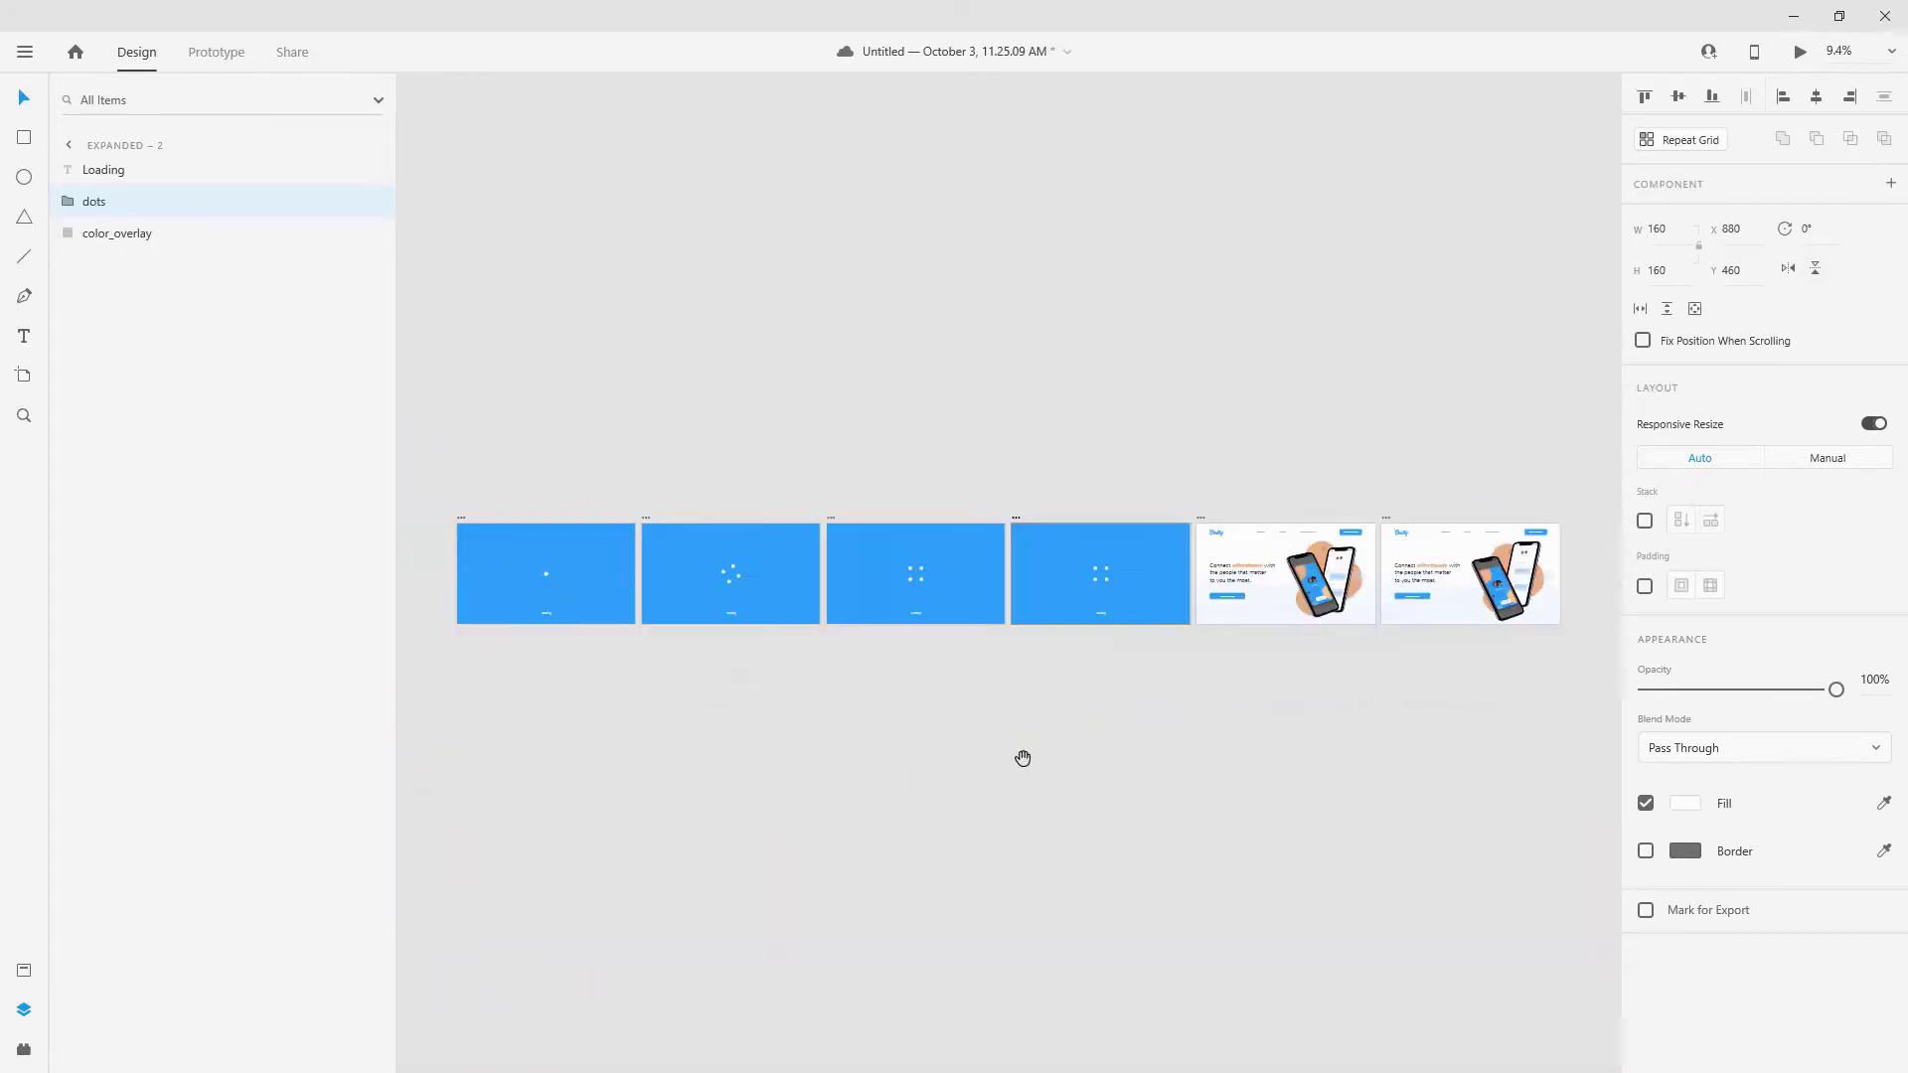
{"action": "left_click", "coordinate": [1023, 757]}
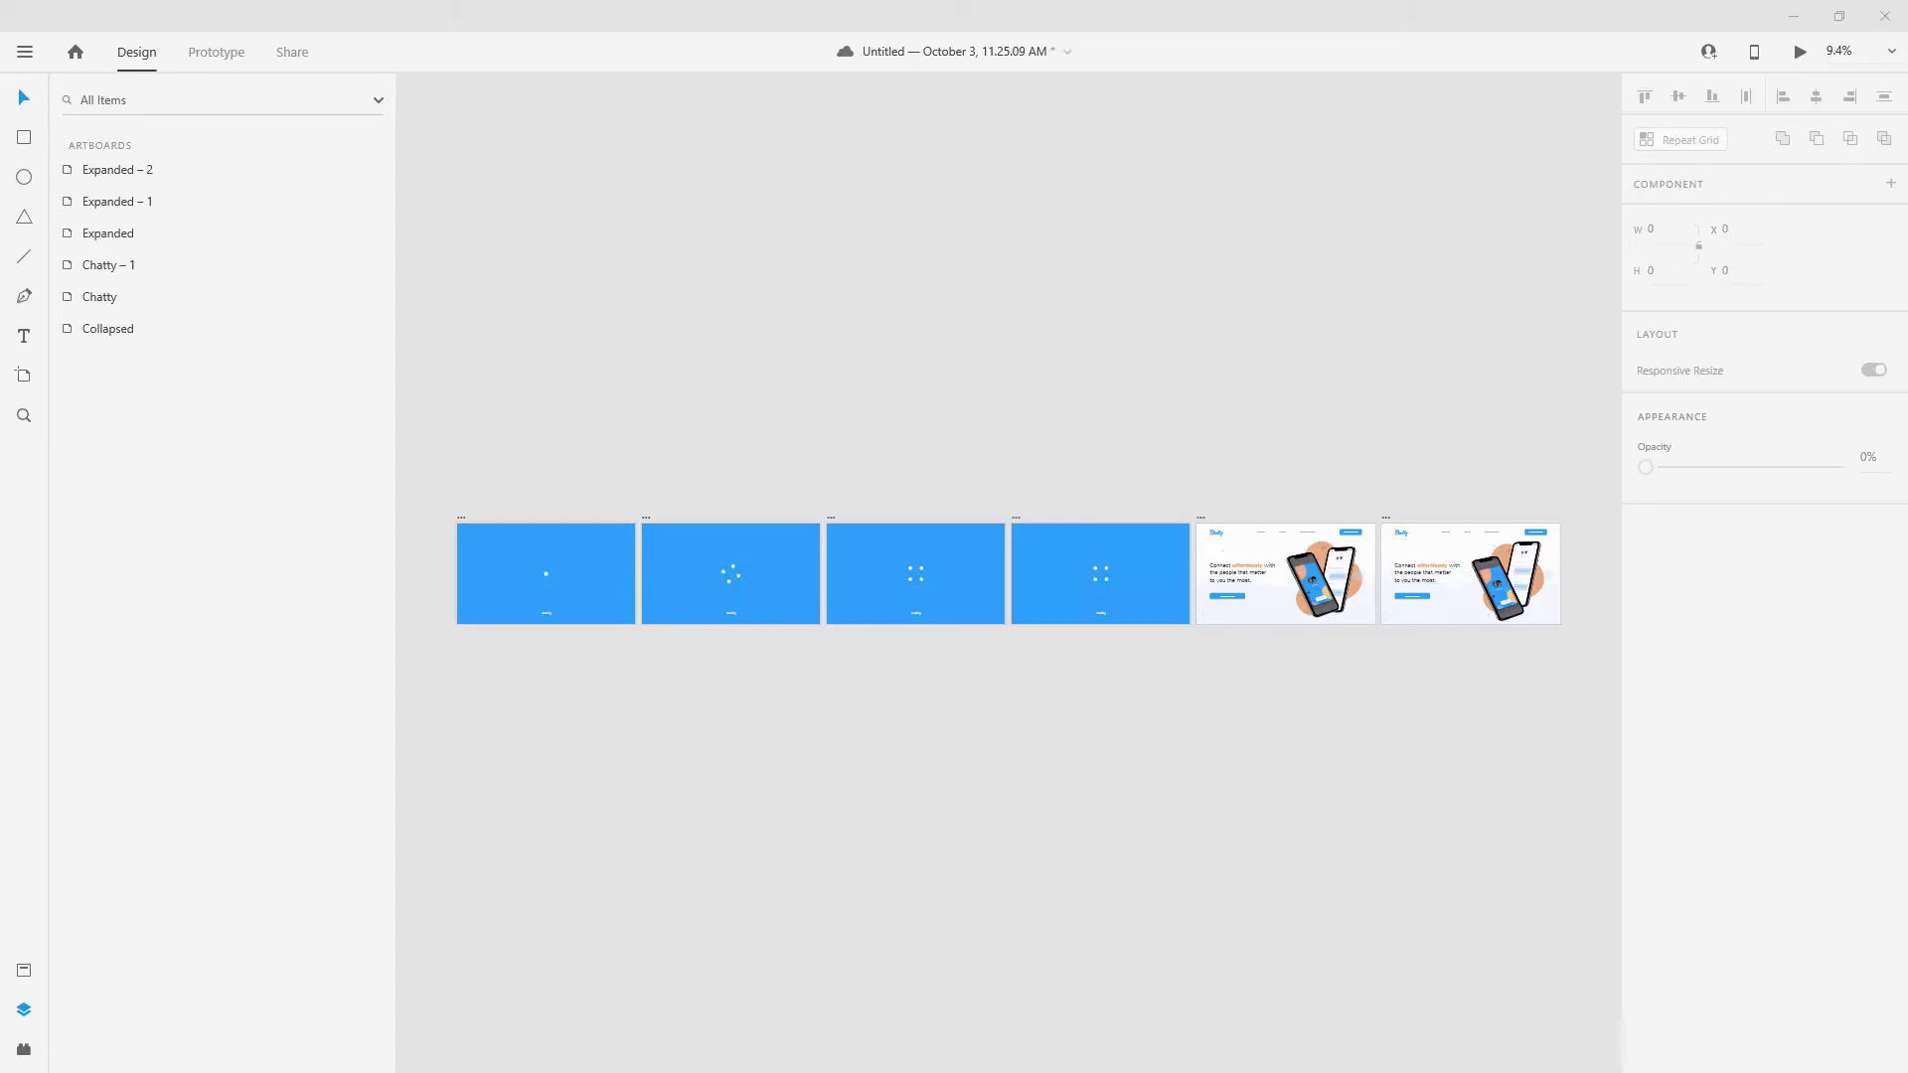
{"action": "left_click", "coordinate": [457, 512]}
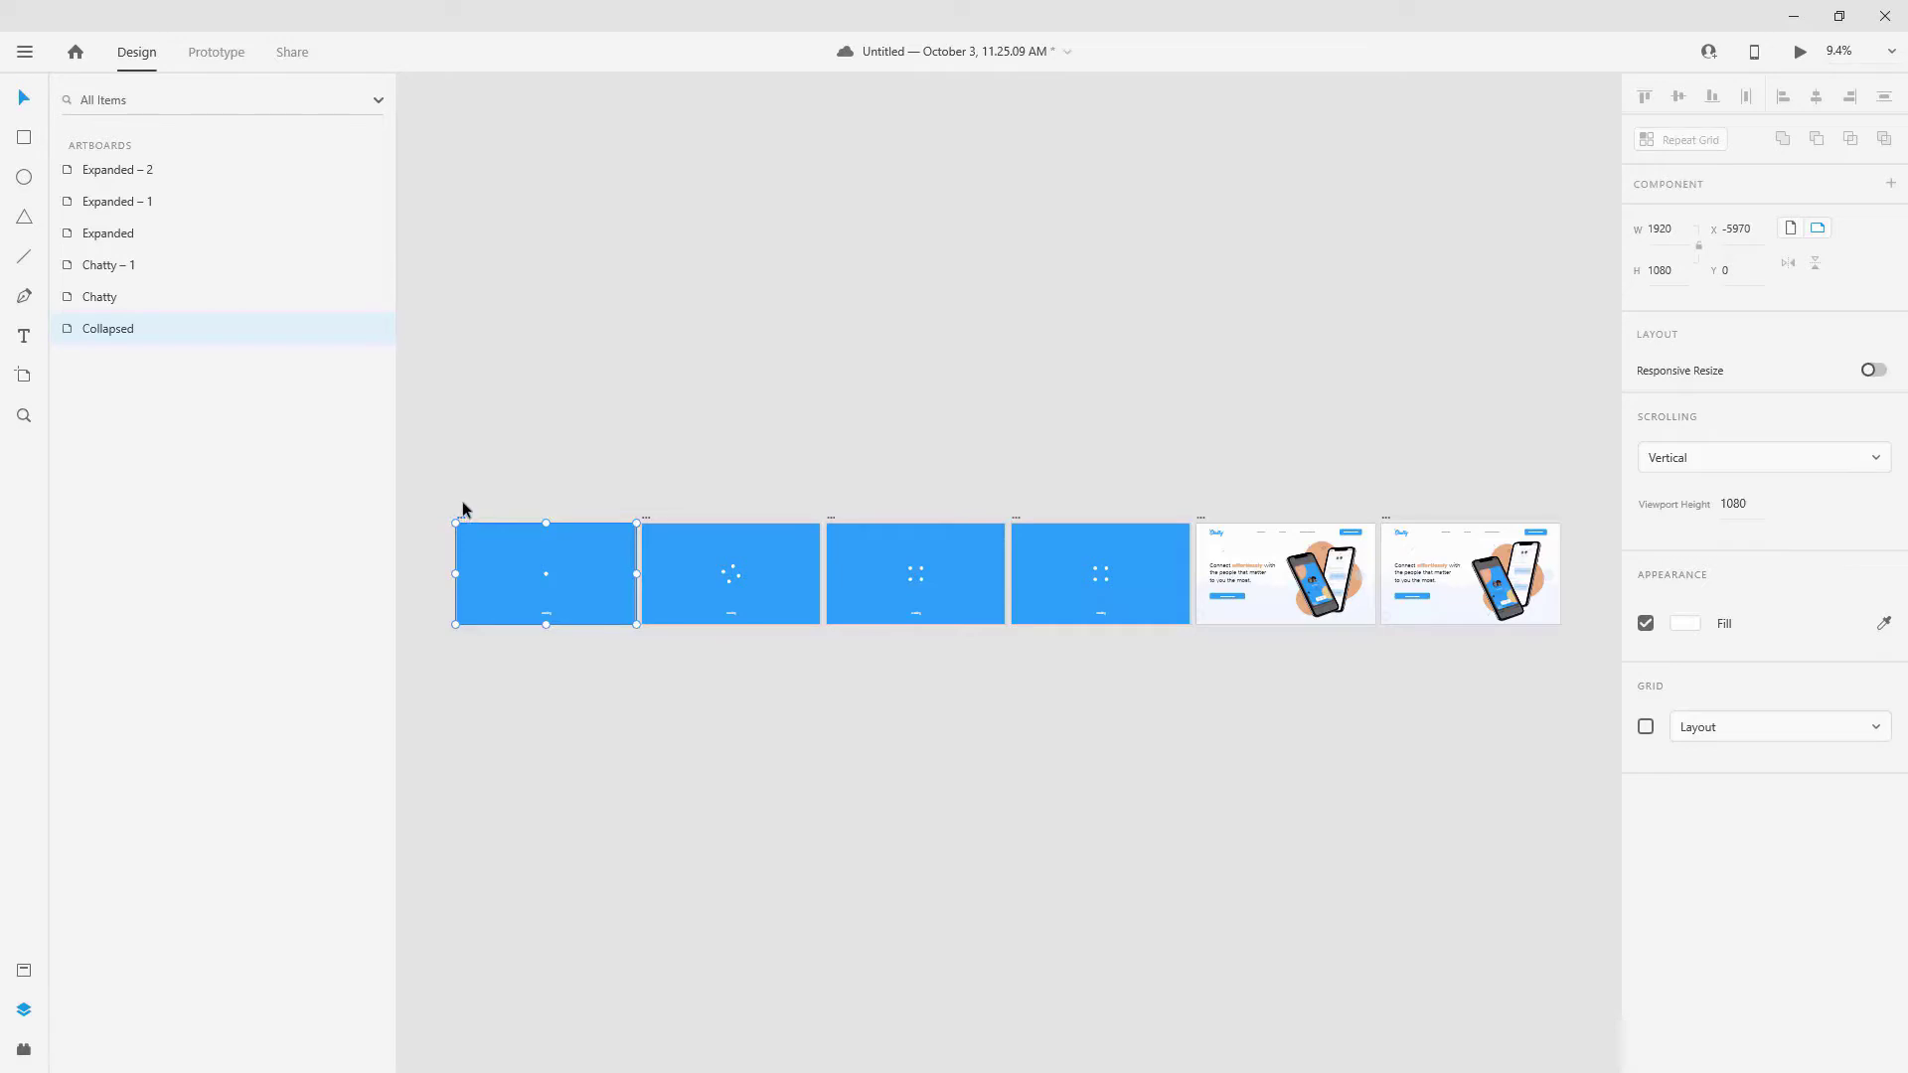
{"action": "left_click", "coordinate": [738, 576]}
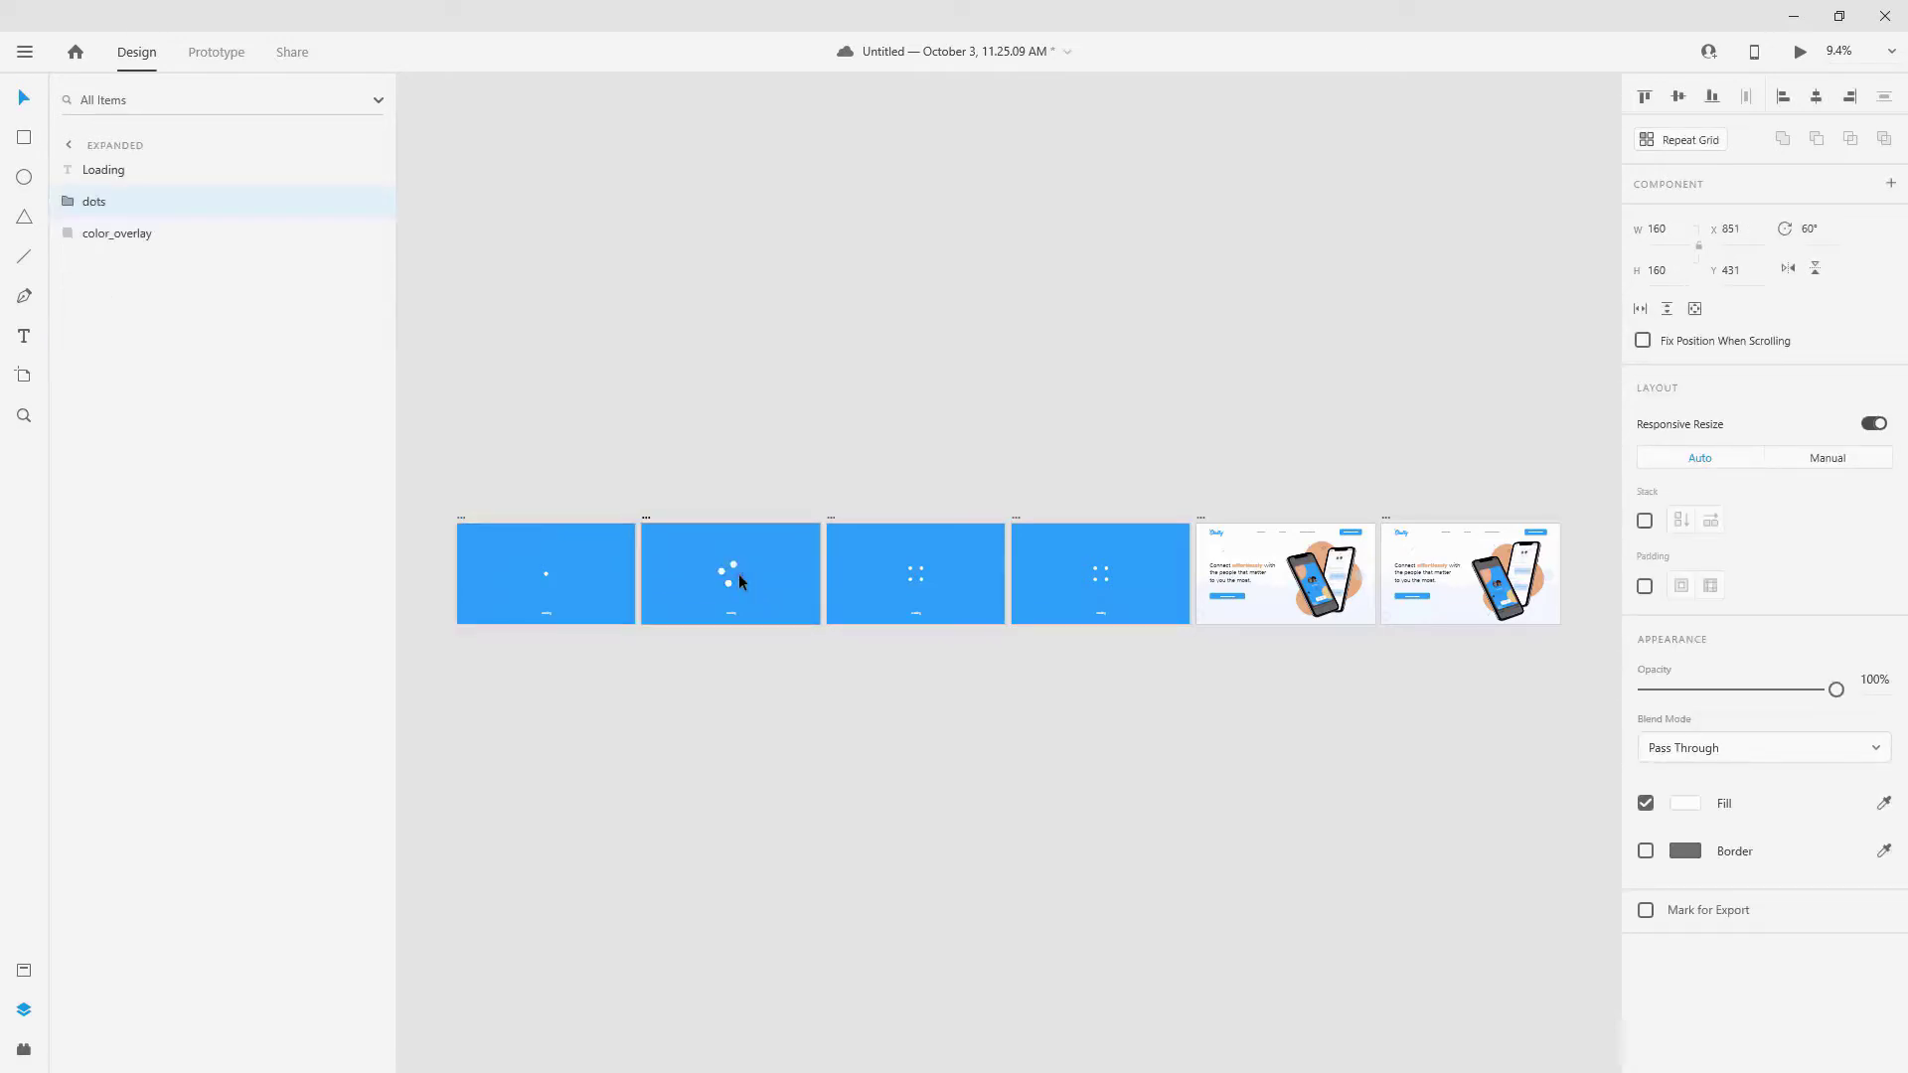
{"action": "key", "text": "ctrl+k"}
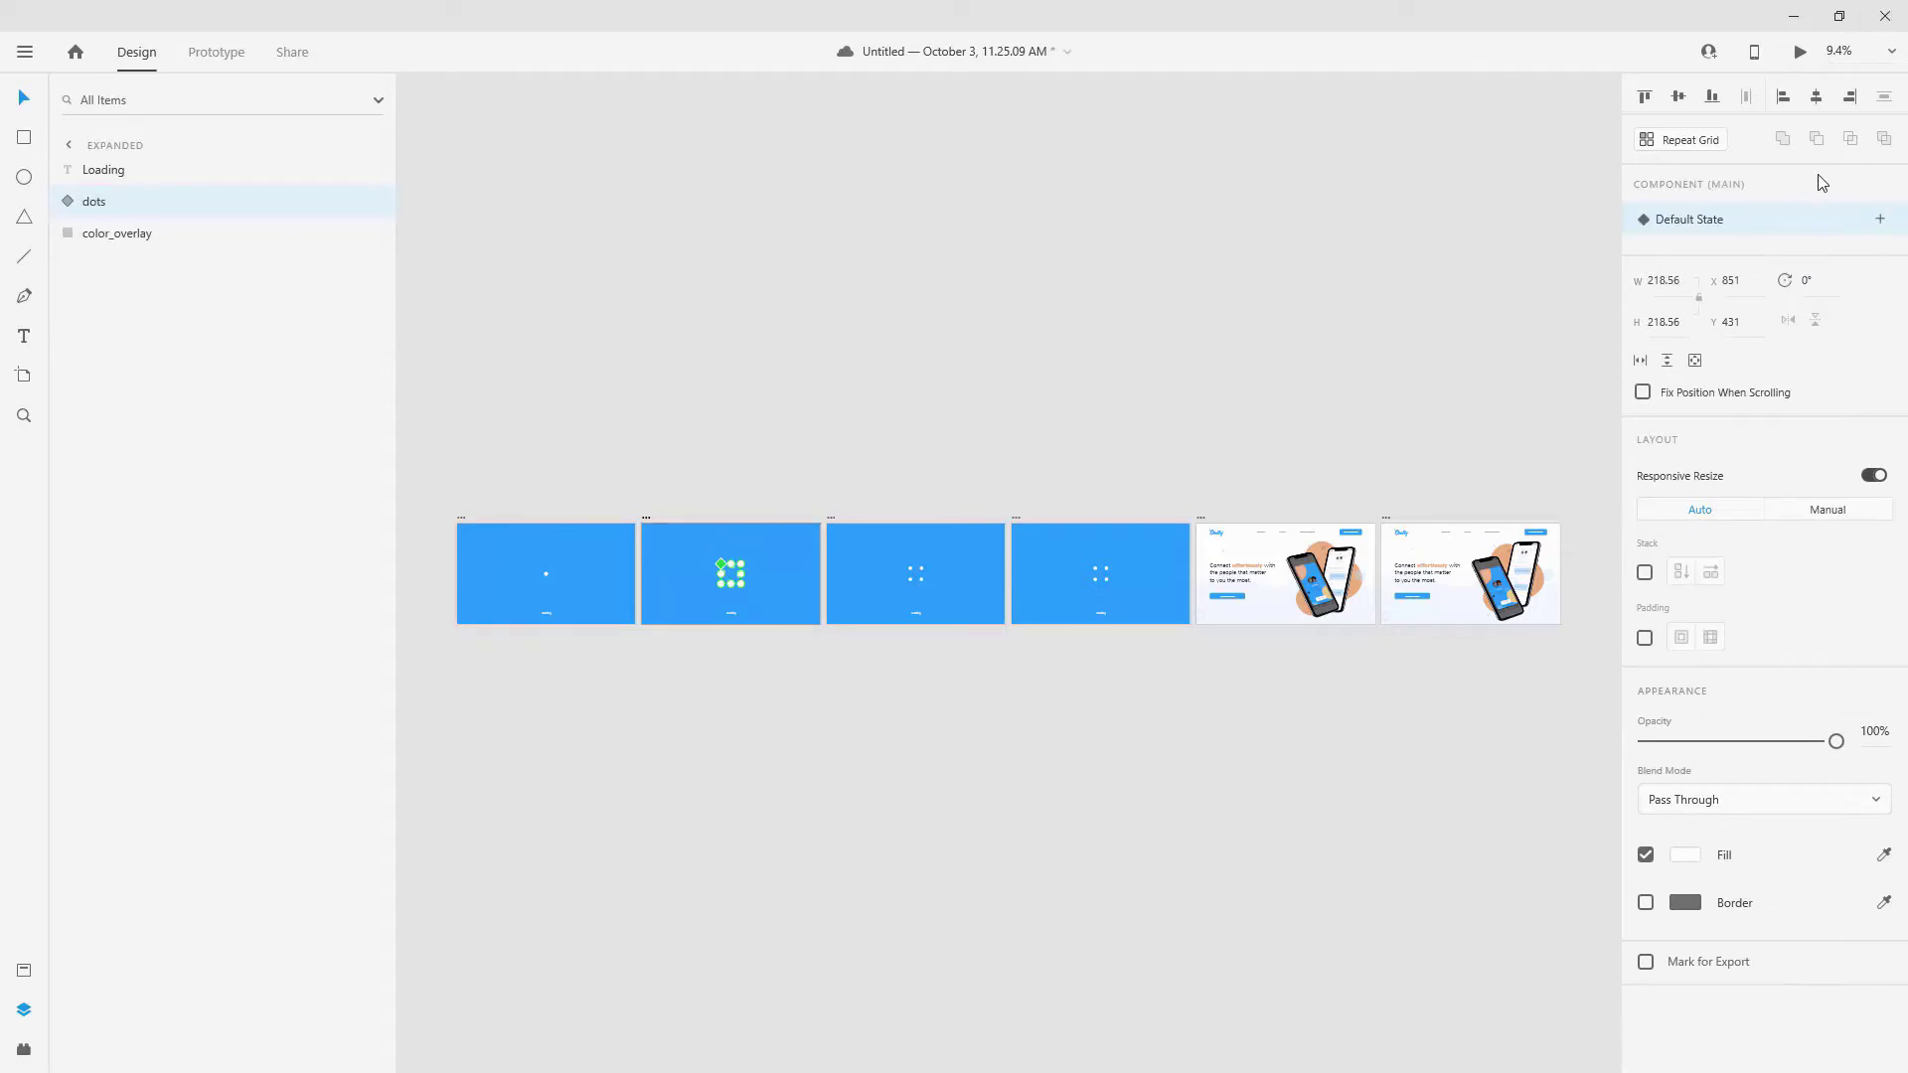
{"action": "left_click", "coordinate": [1879, 220]}
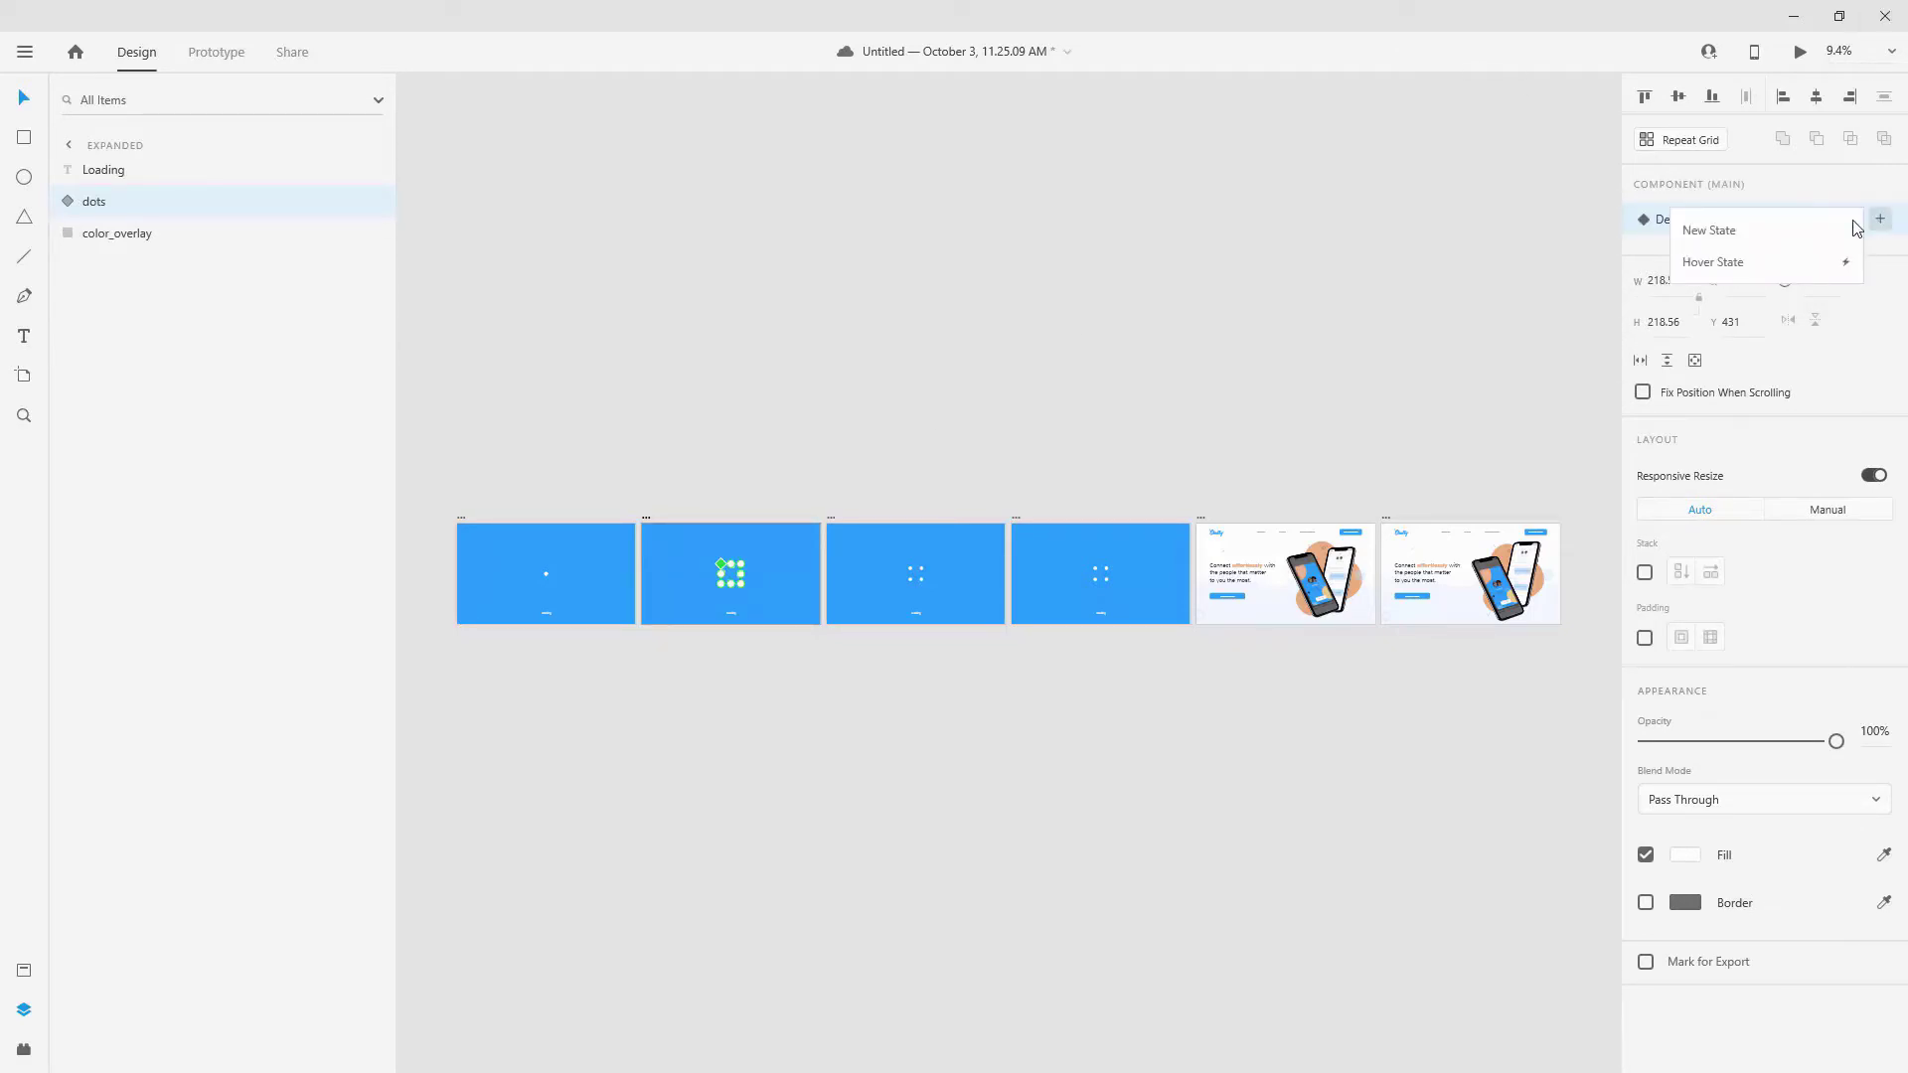
{"action": "left_click", "coordinate": [1656, 219]}
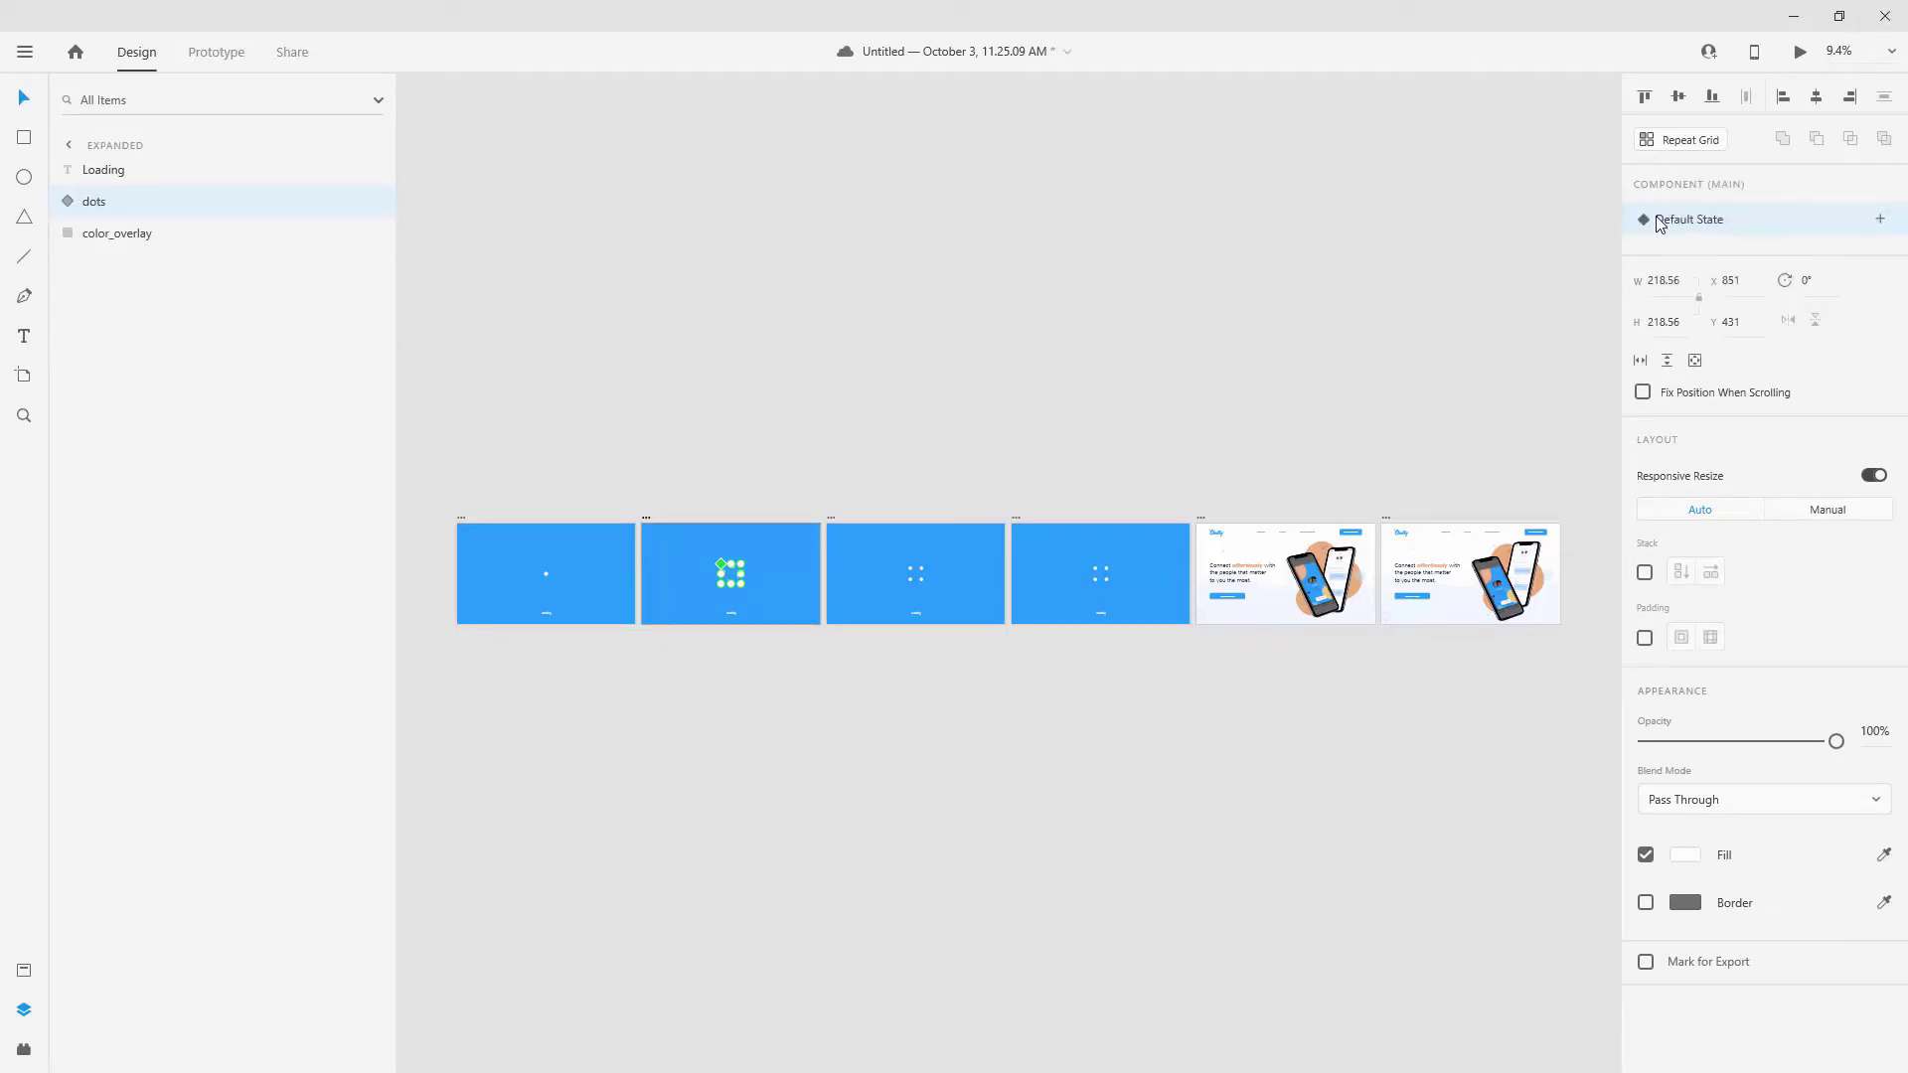
{"action": "key", "text": "ctrl+z"}
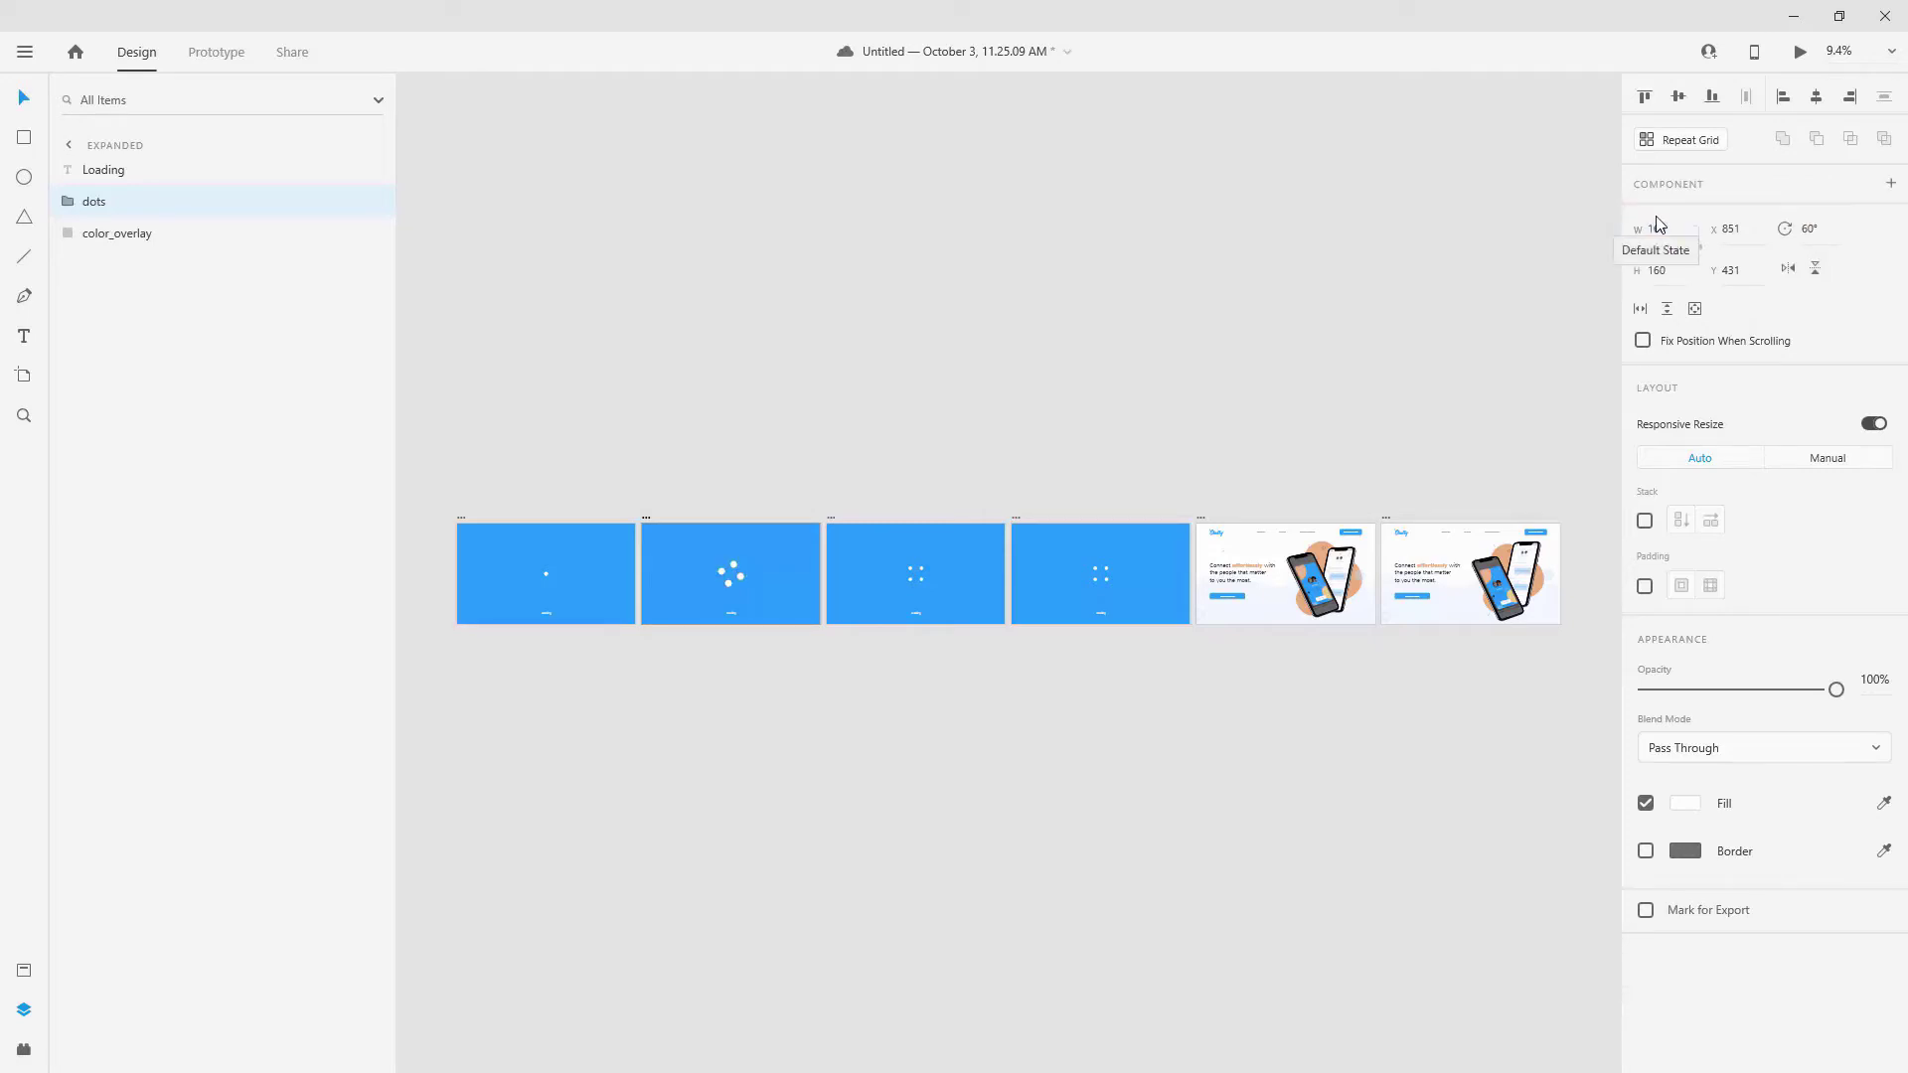
{"action": "left_click", "coordinate": [684, 331]}
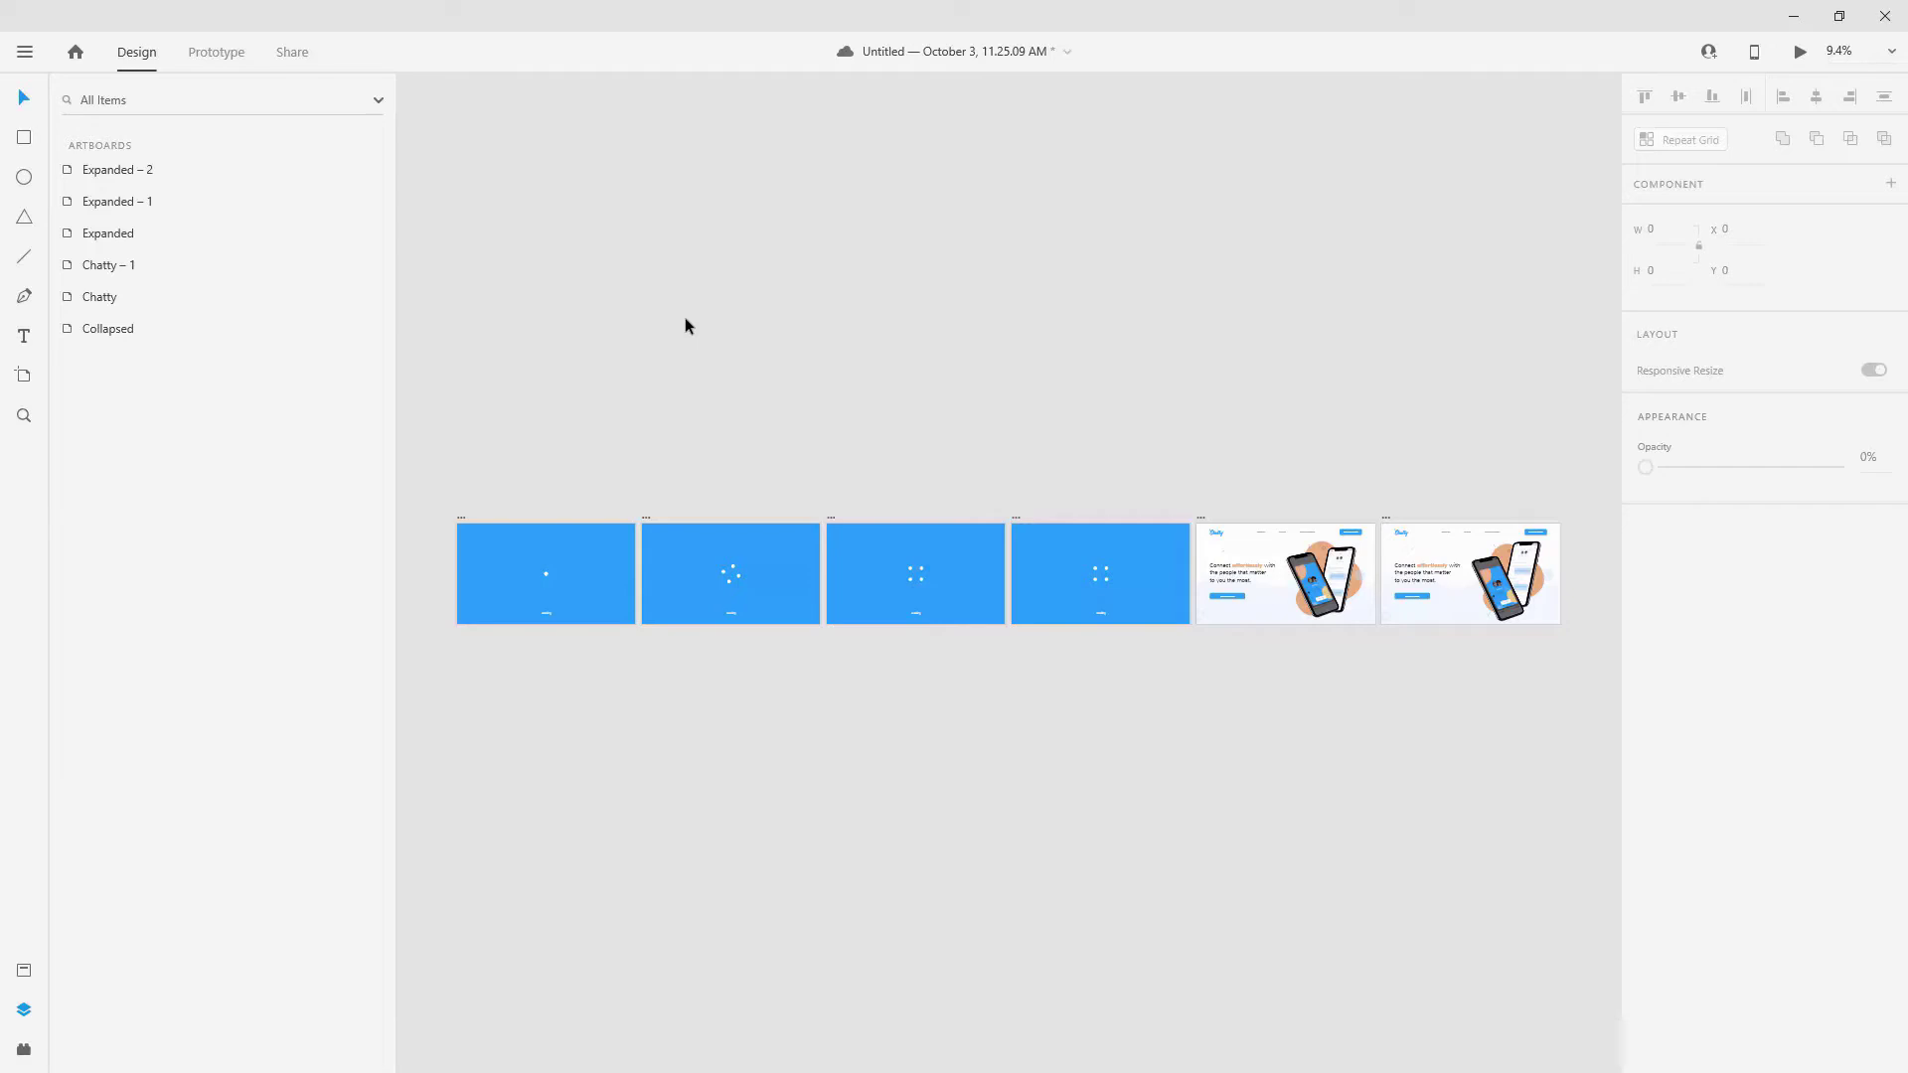
Save the document with its four loading artboards and two Chatty pages.
{"action": "key", "text": "ctrl+s"}
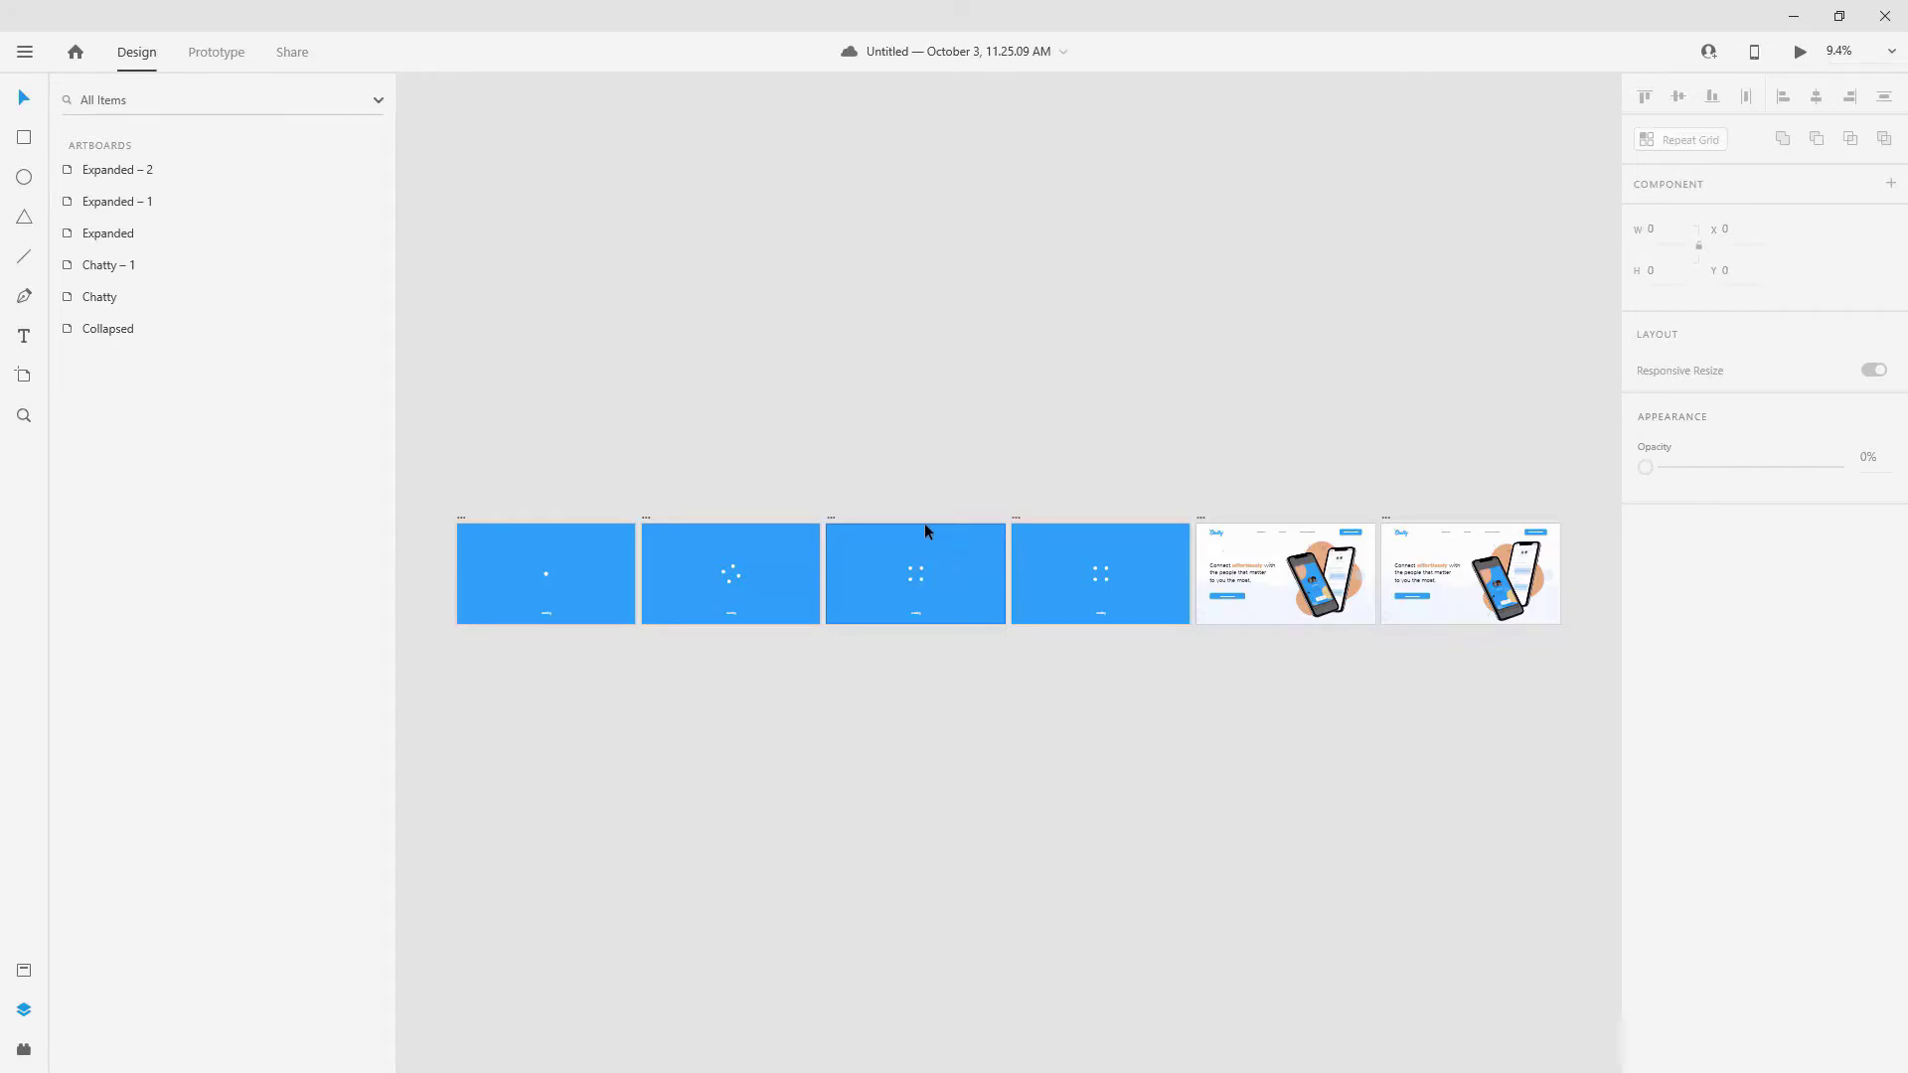
Wire the Collapsed artboard to Expanded with a Time trigger delayed 0.4 s.
{"action": "left_click", "coordinate": [463, 524]}
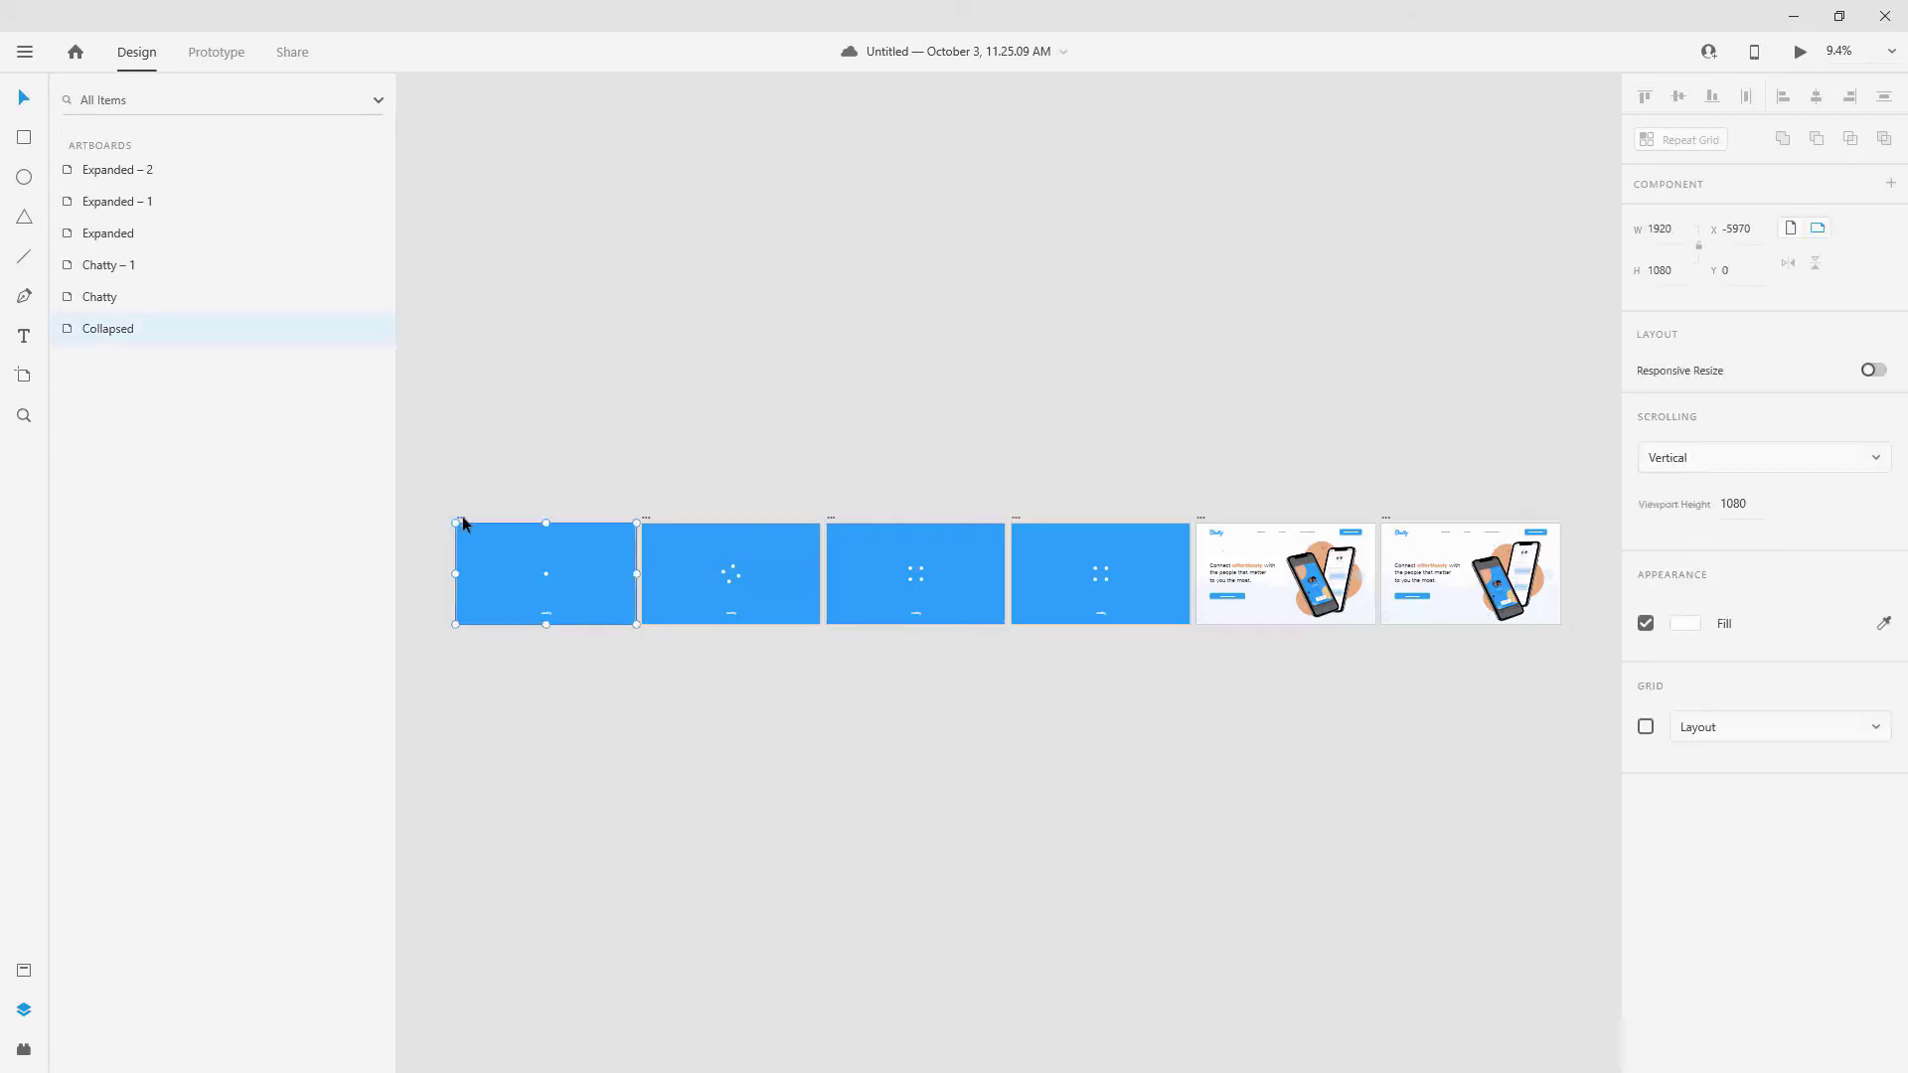
{"action": "left_click", "coordinate": [233, 55]}
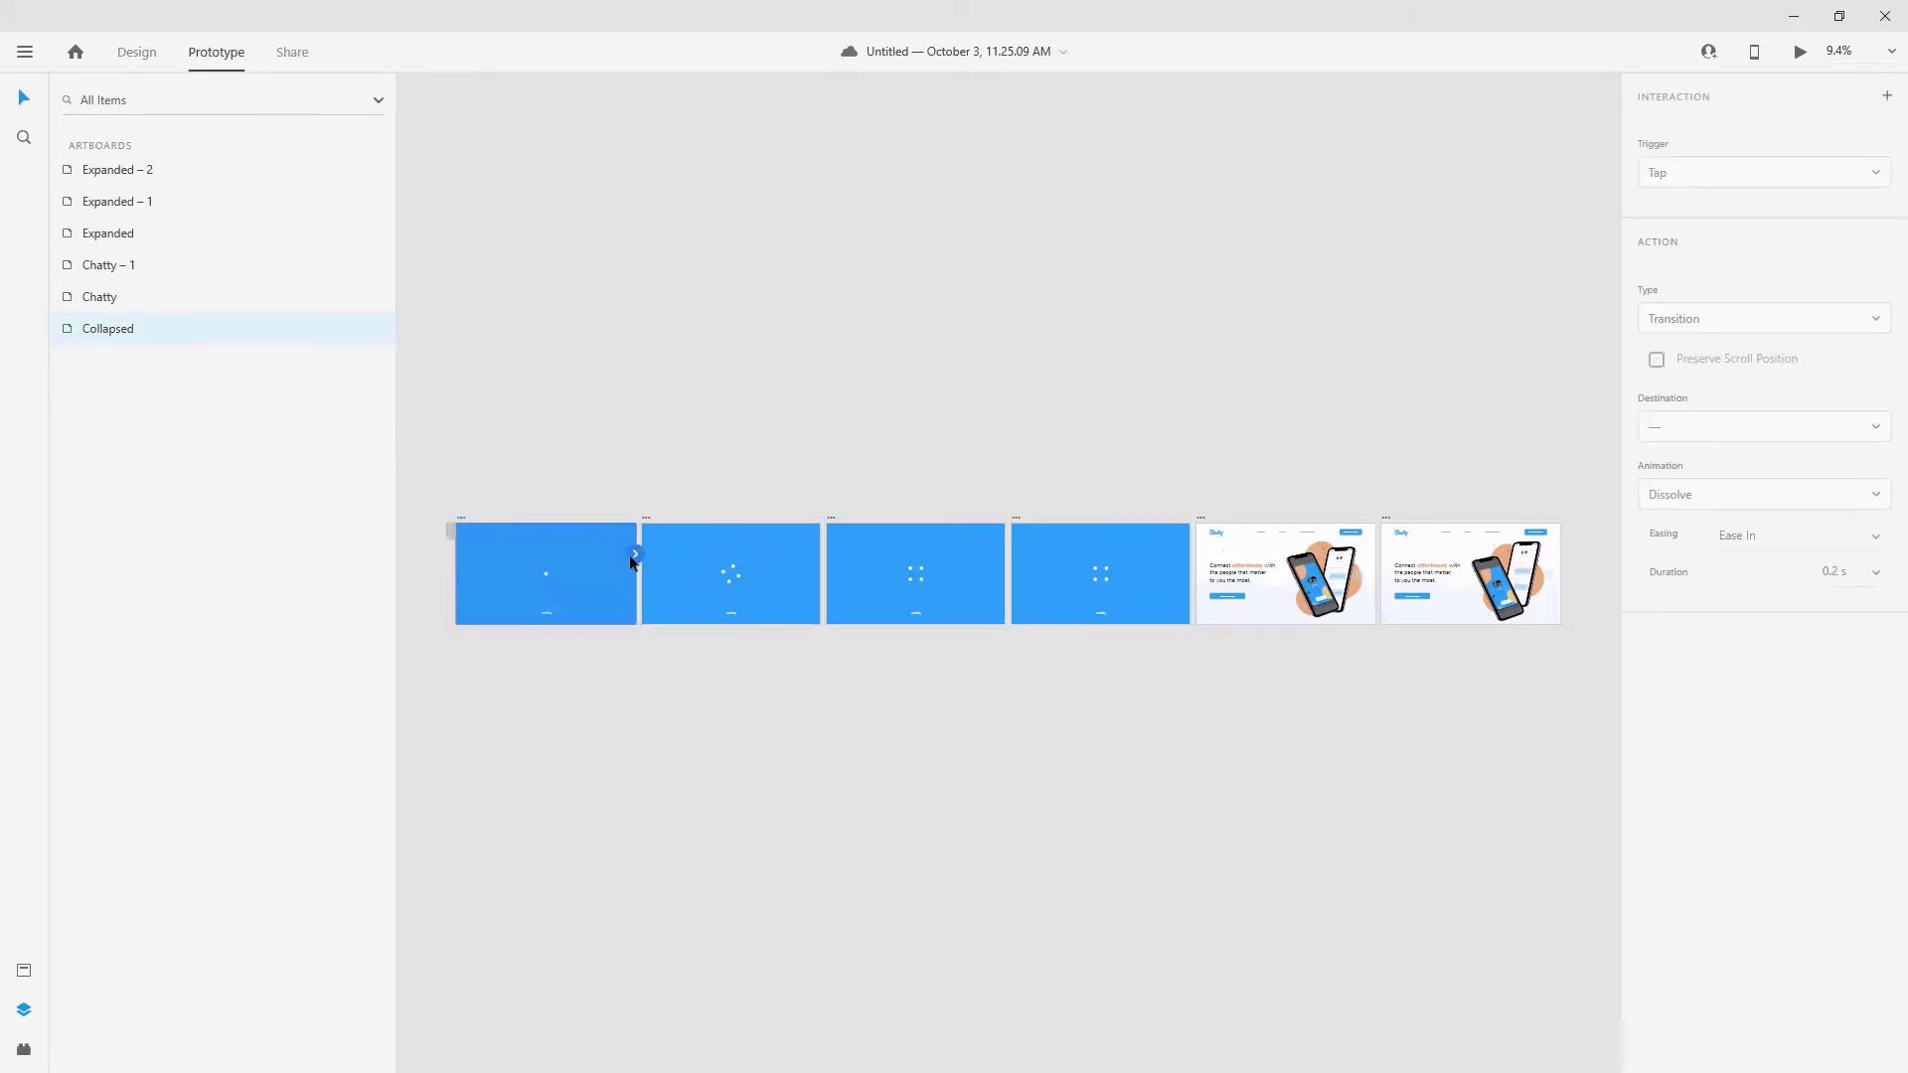
{"action": "left_click_drag", "start_coordinate": [634, 557], "coordinate": [747, 595]}
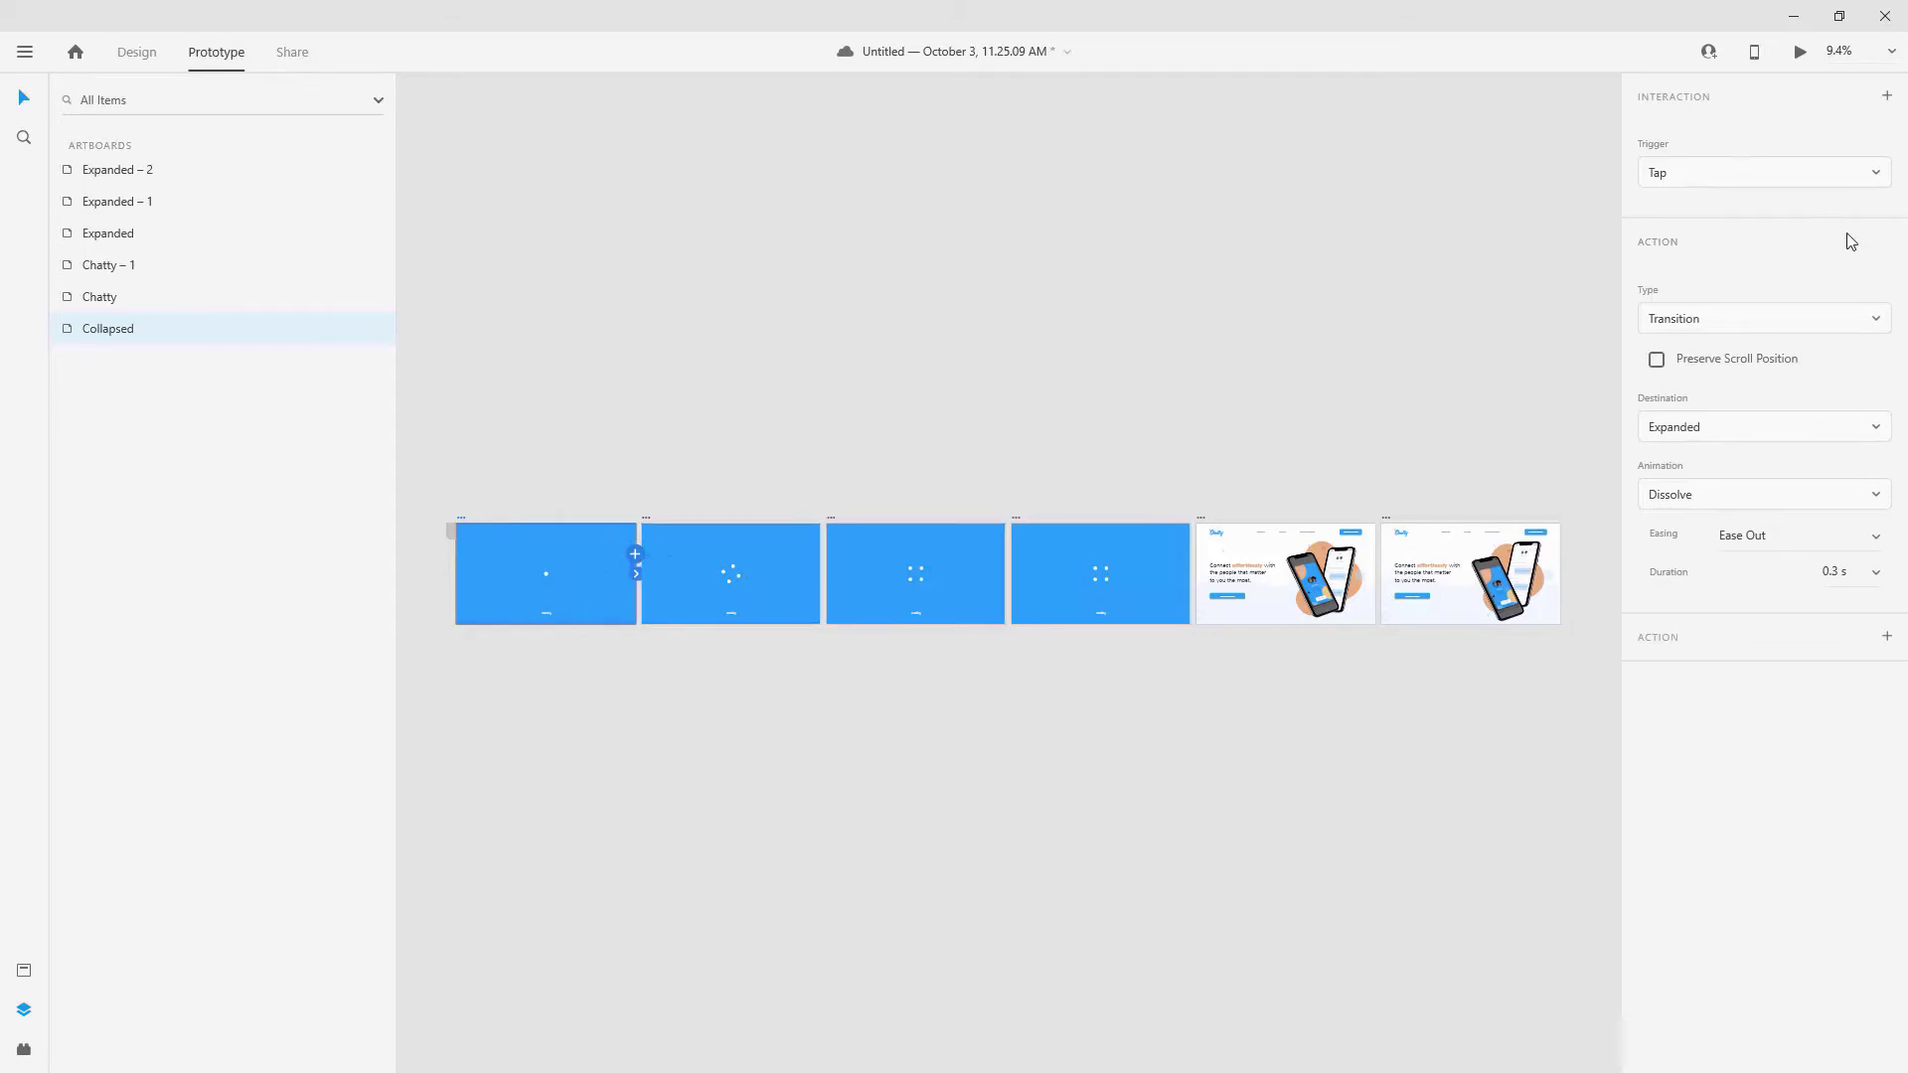
{"action": "left_click", "coordinate": [1809, 171]}
{"action": "left_click", "coordinate": [1729, 287]}
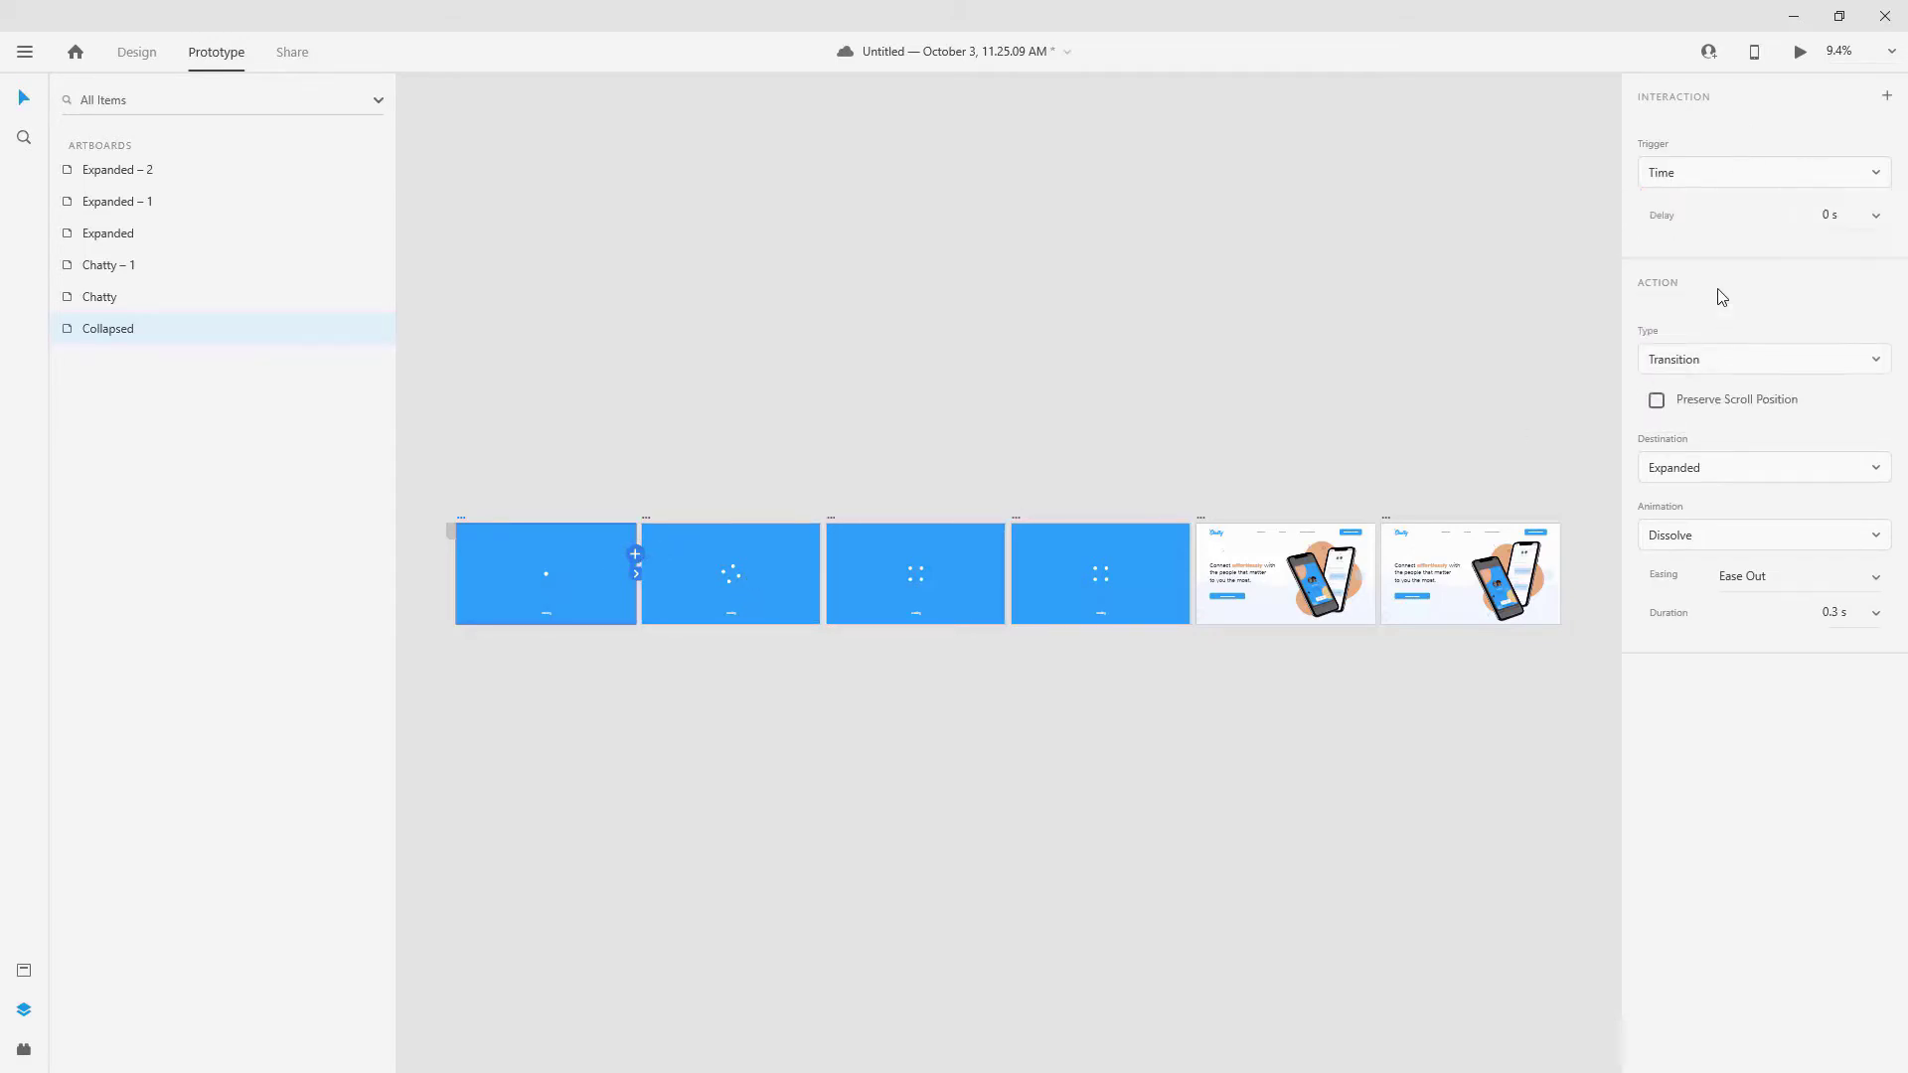
{"action": "left_click", "coordinate": [1859, 216]}
{"action": "left_click", "coordinate": [1840, 292]}
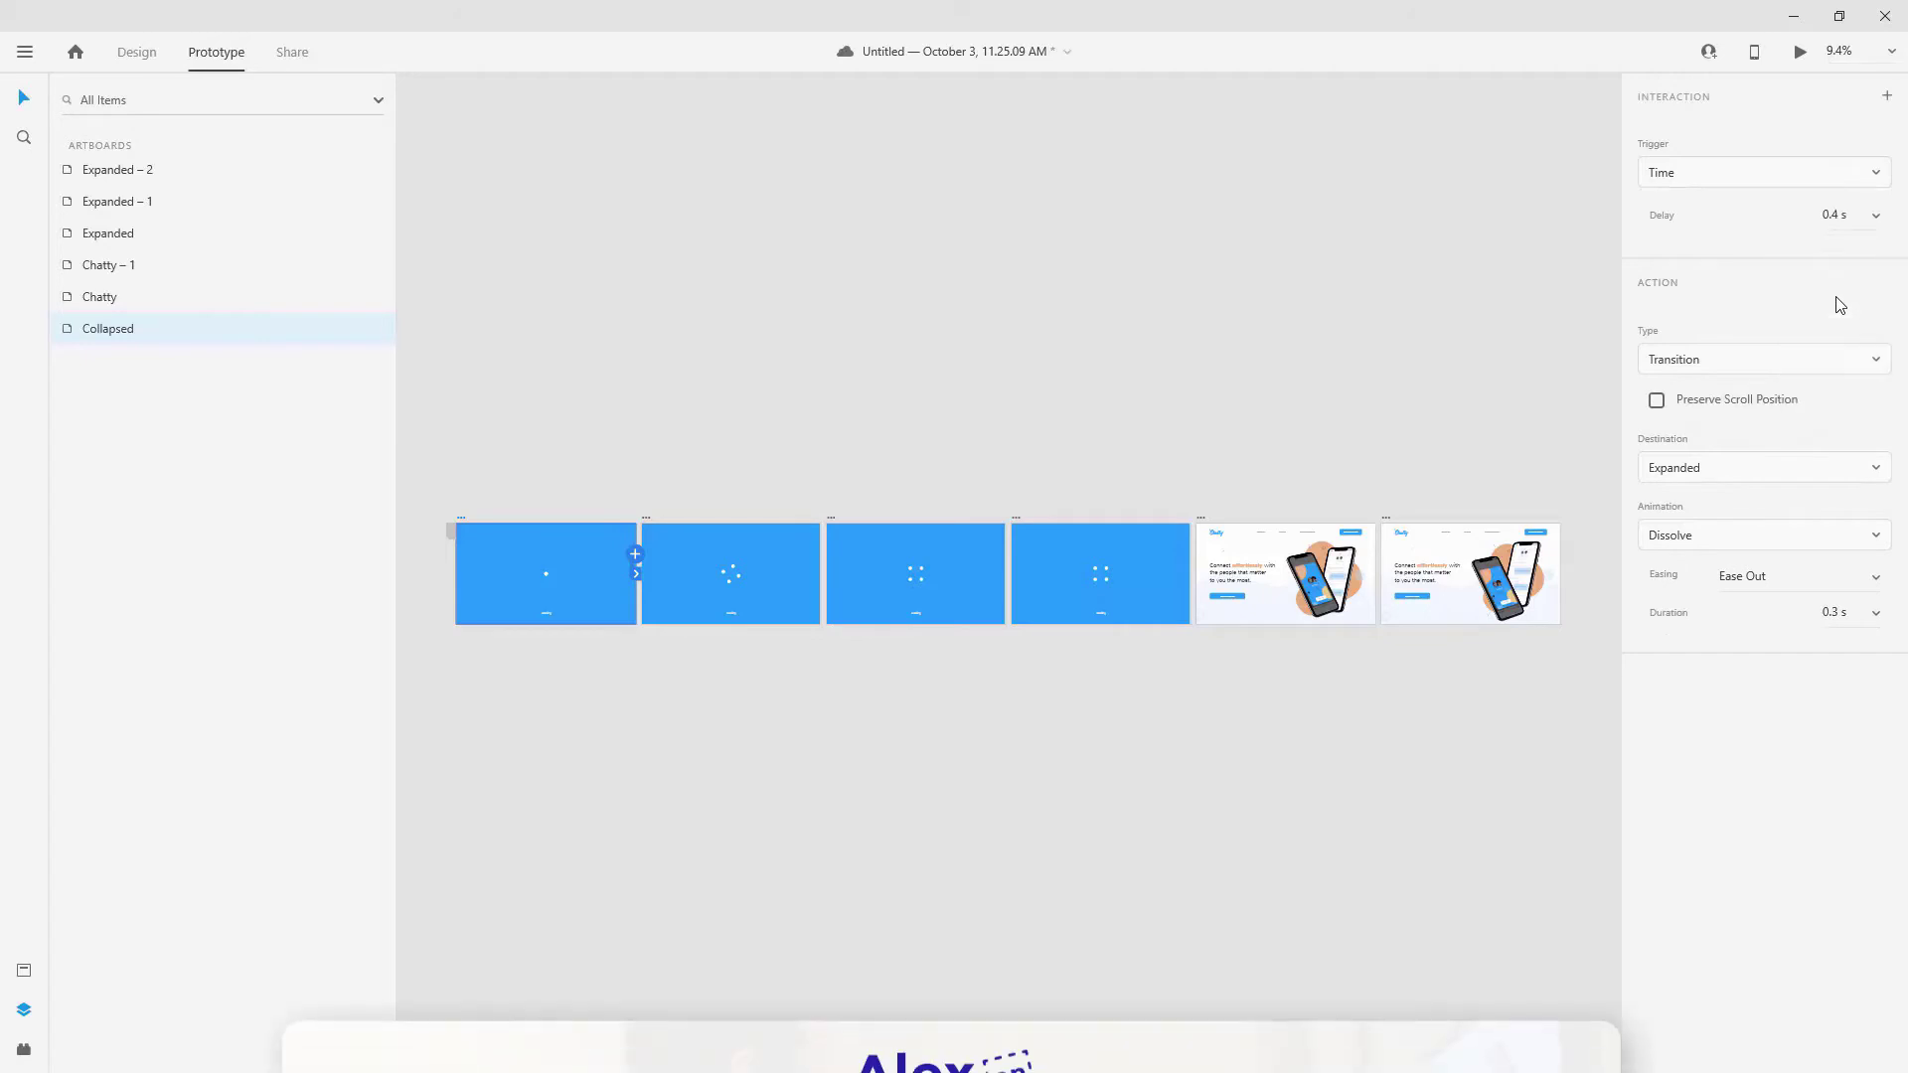
Make the Expanded transition an Auto-Animate with Ease In-Out easing over 0.4 s.
{"action": "left_click", "coordinate": [1822, 364]}
{"action": "left_click", "coordinate": [1764, 442]}
{"action": "left_click", "coordinate": [1744, 427]}
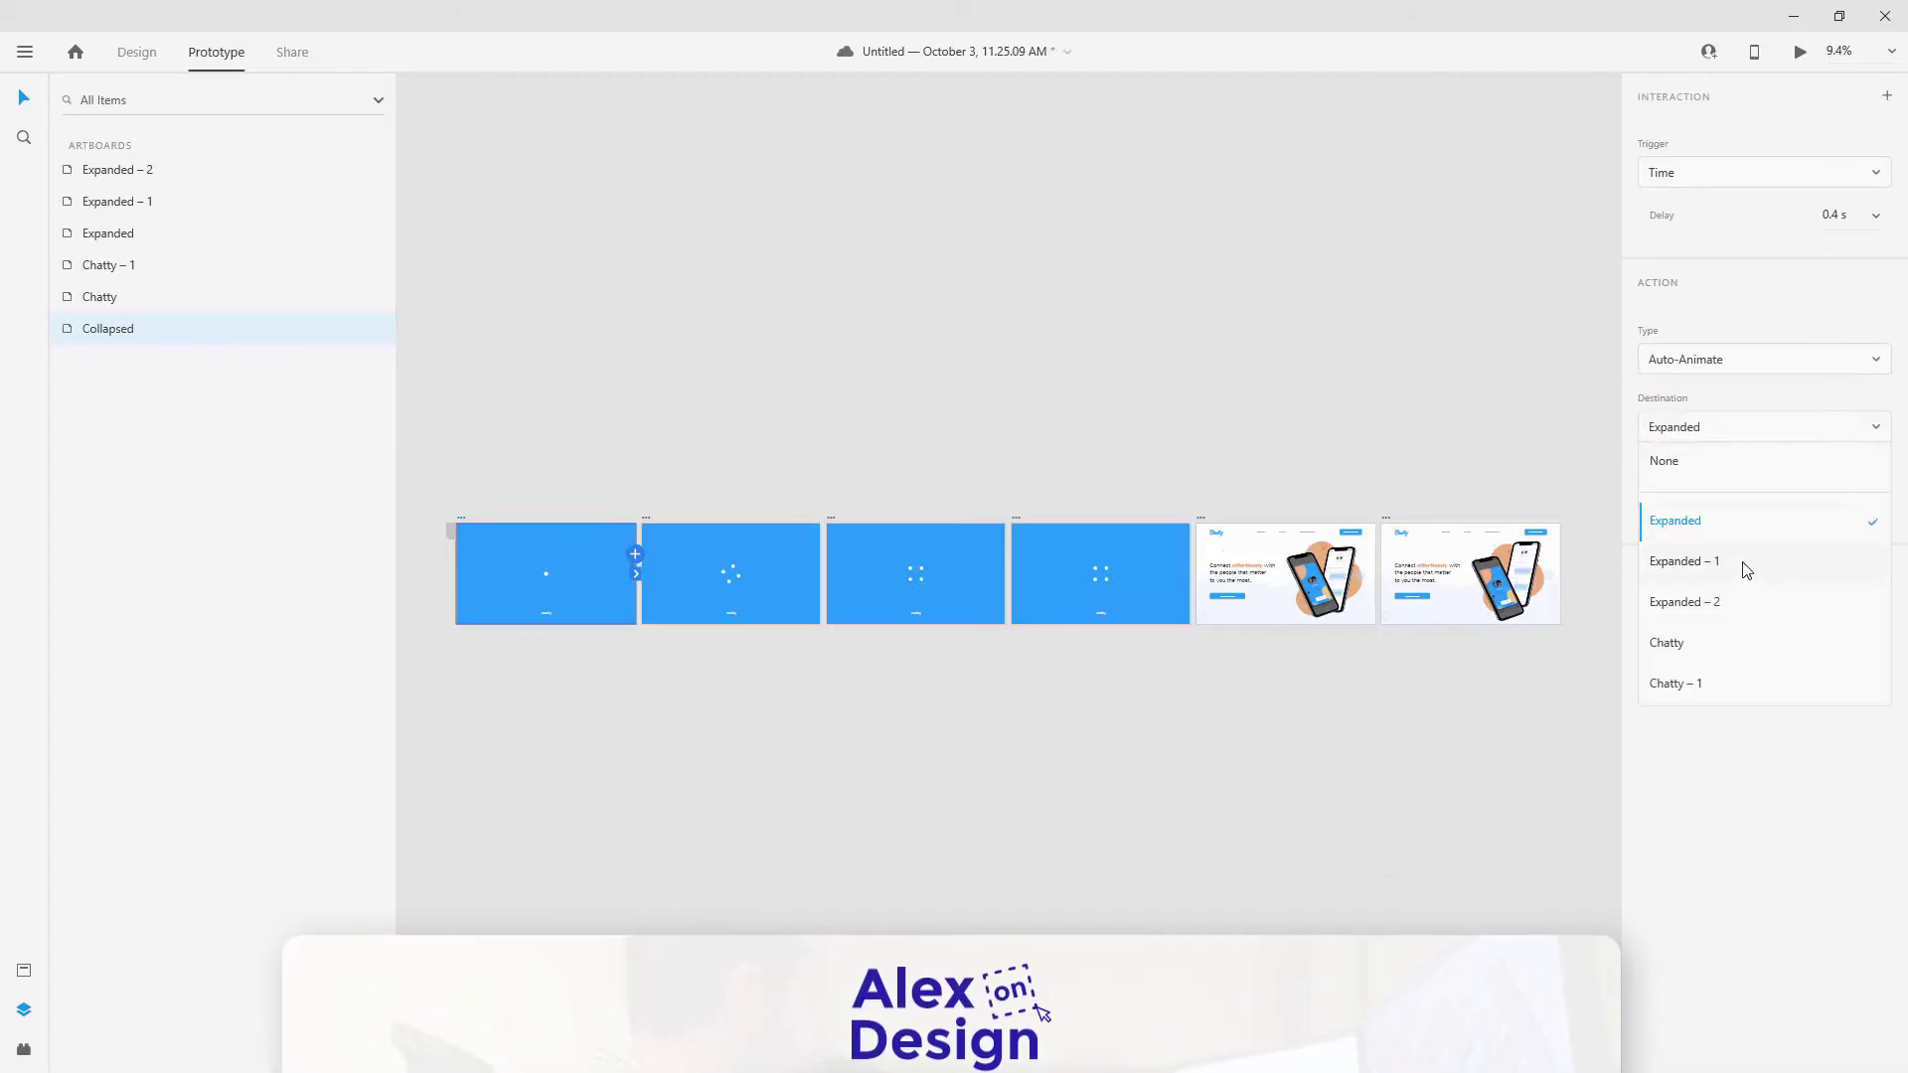
{"action": "left_click", "coordinate": [1738, 425]}
{"action": "left_click", "coordinate": [1870, 469]}
{"action": "left_click", "coordinate": [1760, 628]}
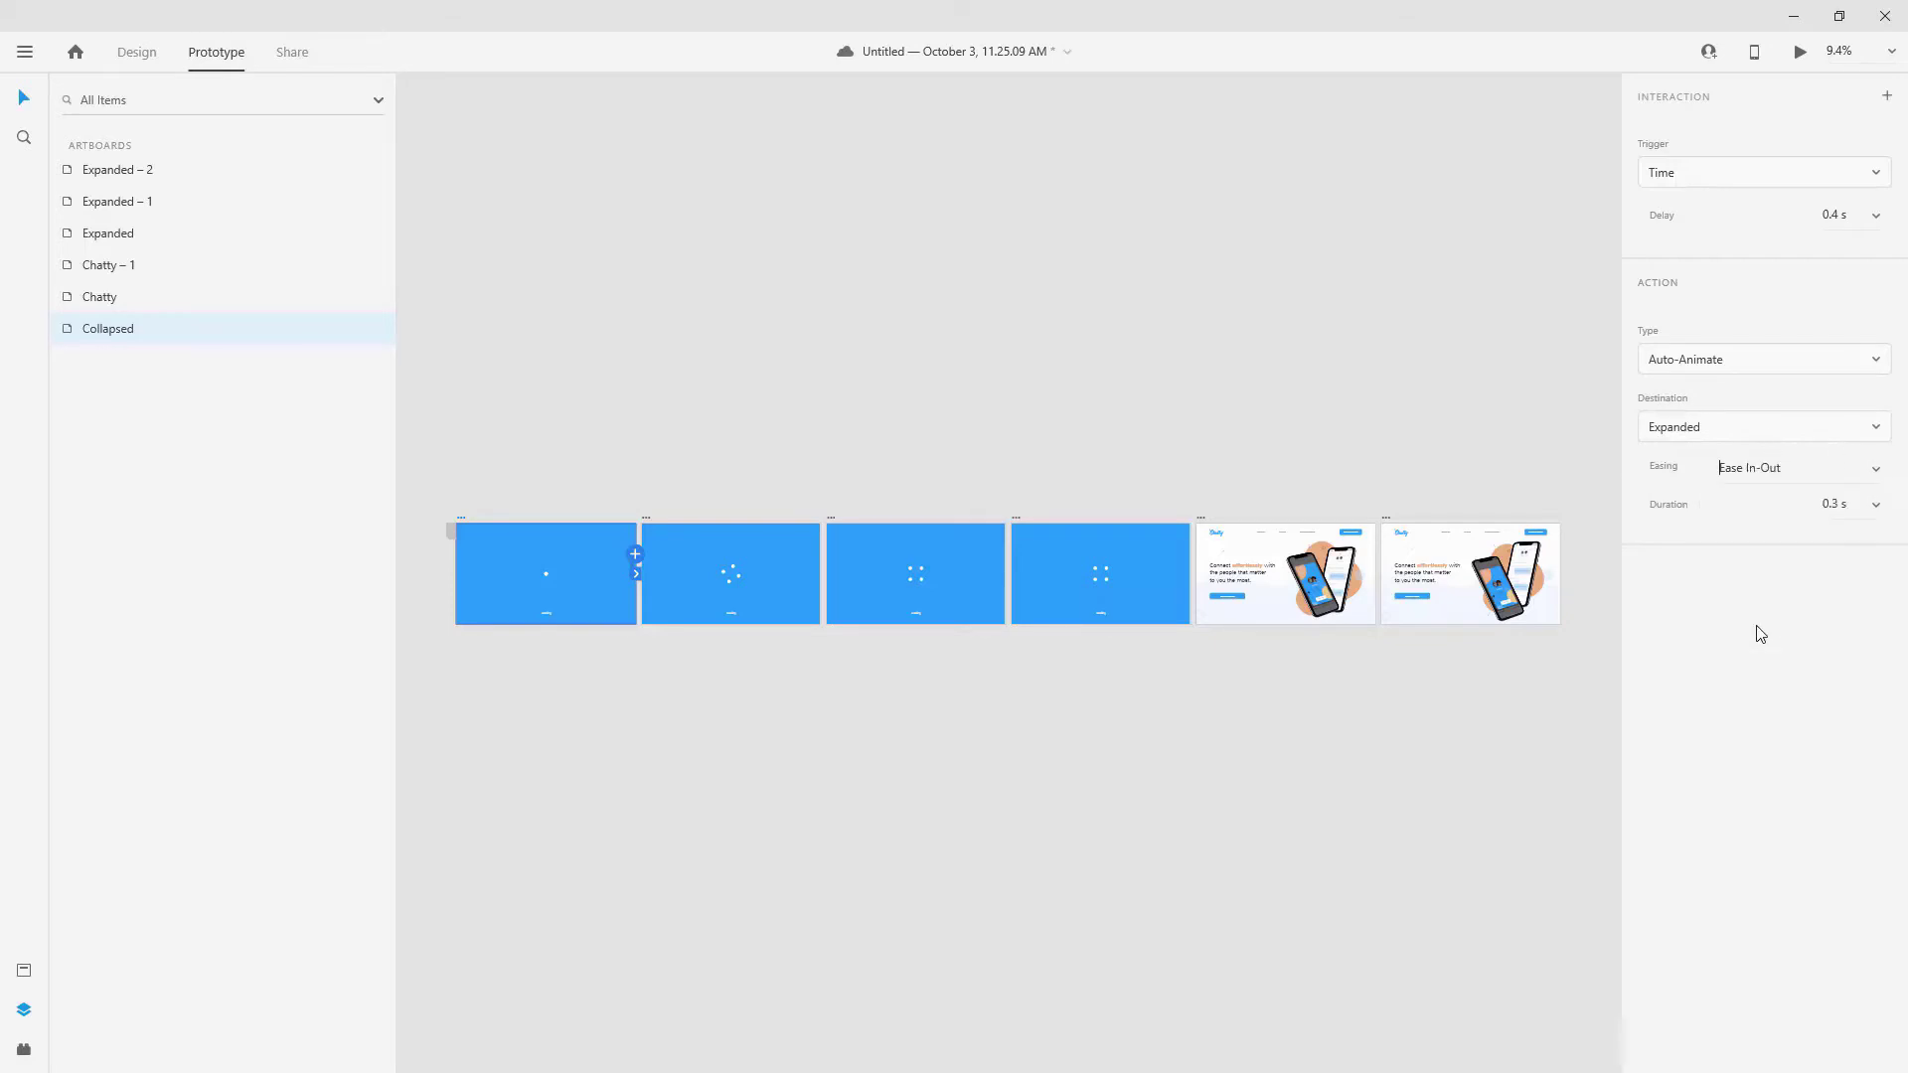
{"action": "left_click", "coordinate": [1875, 507]}
{"action": "left_click", "coordinate": [1808, 579]}
{"action": "left_click", "coordinate": [646, 515]}
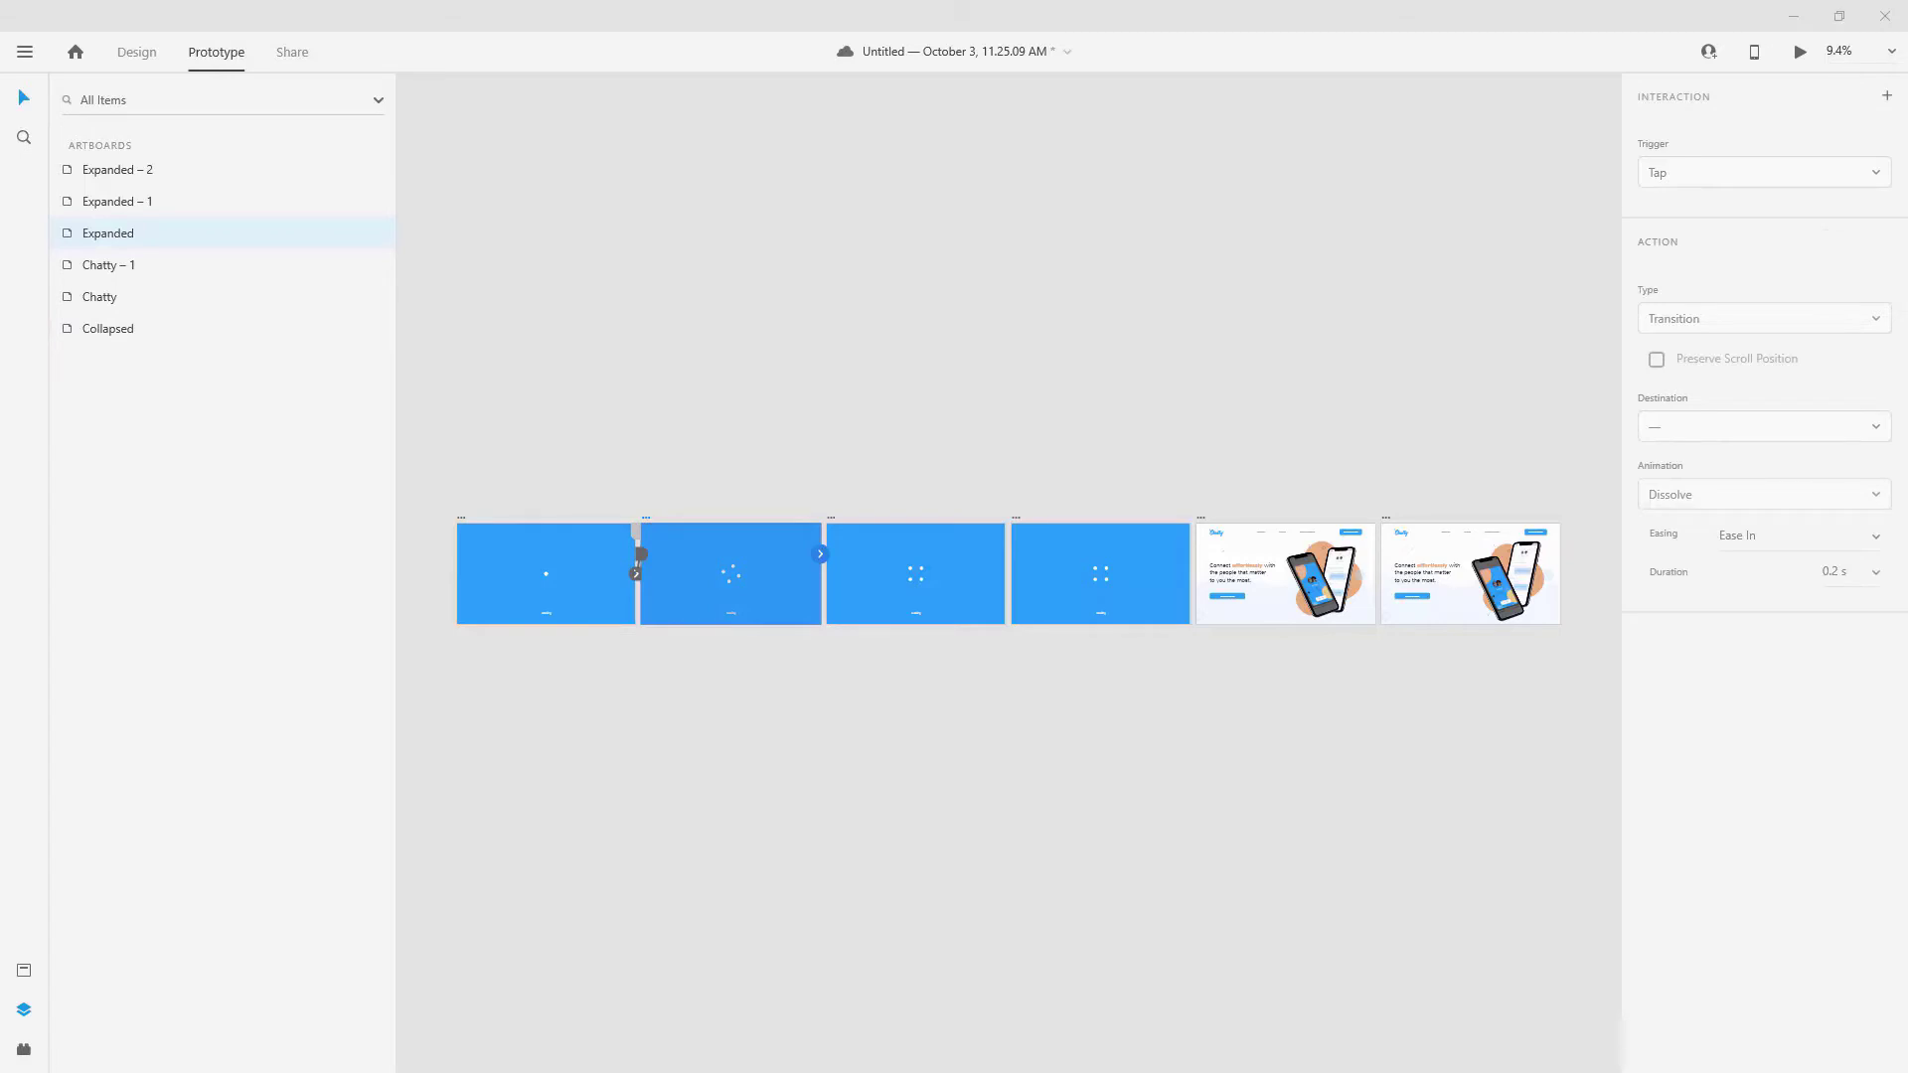
Wire Expanded to Expanded – 1 and set its time delay to 0 s.
{"action": "left_click_drag", "start_coordinate": [817, 559], "coordinate": [946, 580]}
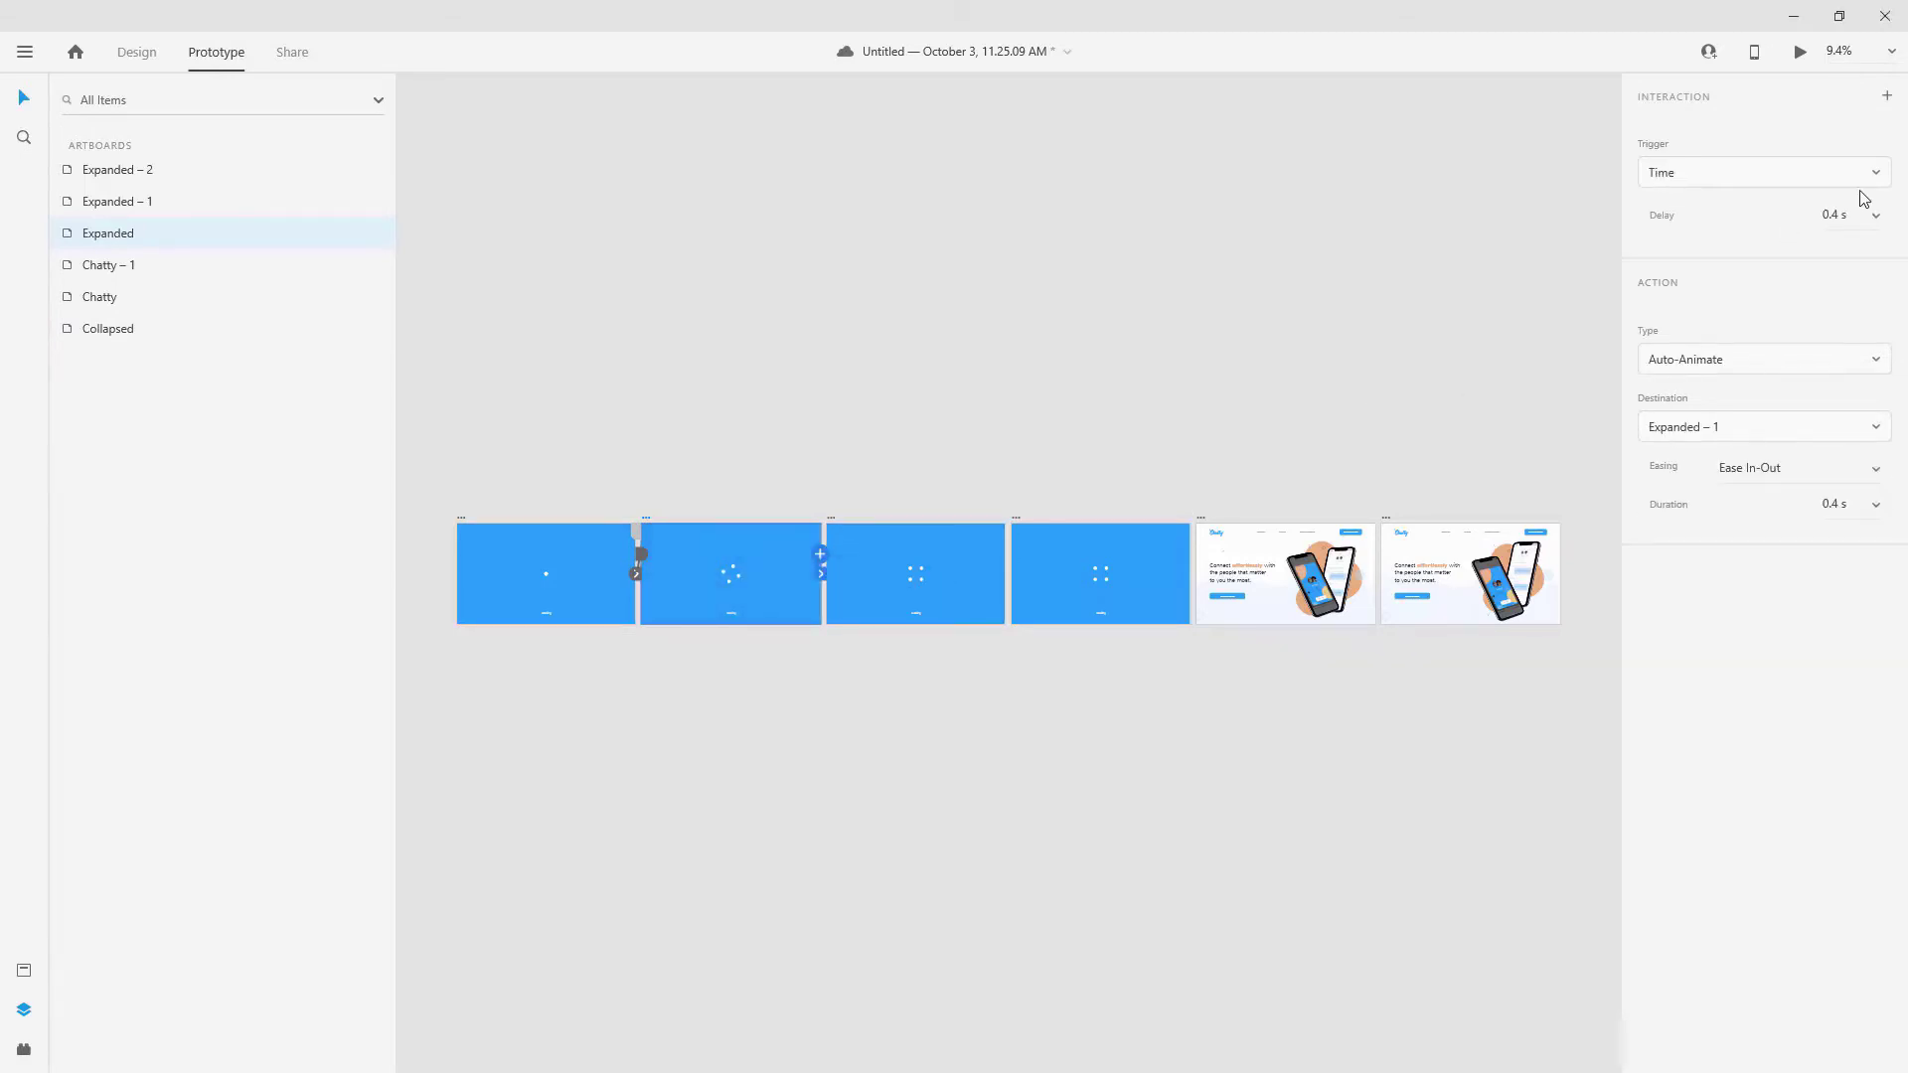
{"action": "left_click", "coordinate": [1845, 217]}
{"action": "key", "text": "Down"}
{"action": "key", "text": "Down"}
{"action": "key", "text": "Down"}
{"action": "key", "text": "Down"}
{"action": "key", "text": "Return"}
Wire Expanded – 1 to Expanded – 2 with the same zero-delay auto-animate.
{"action": "left_click", "coordinate": [907, 529]}
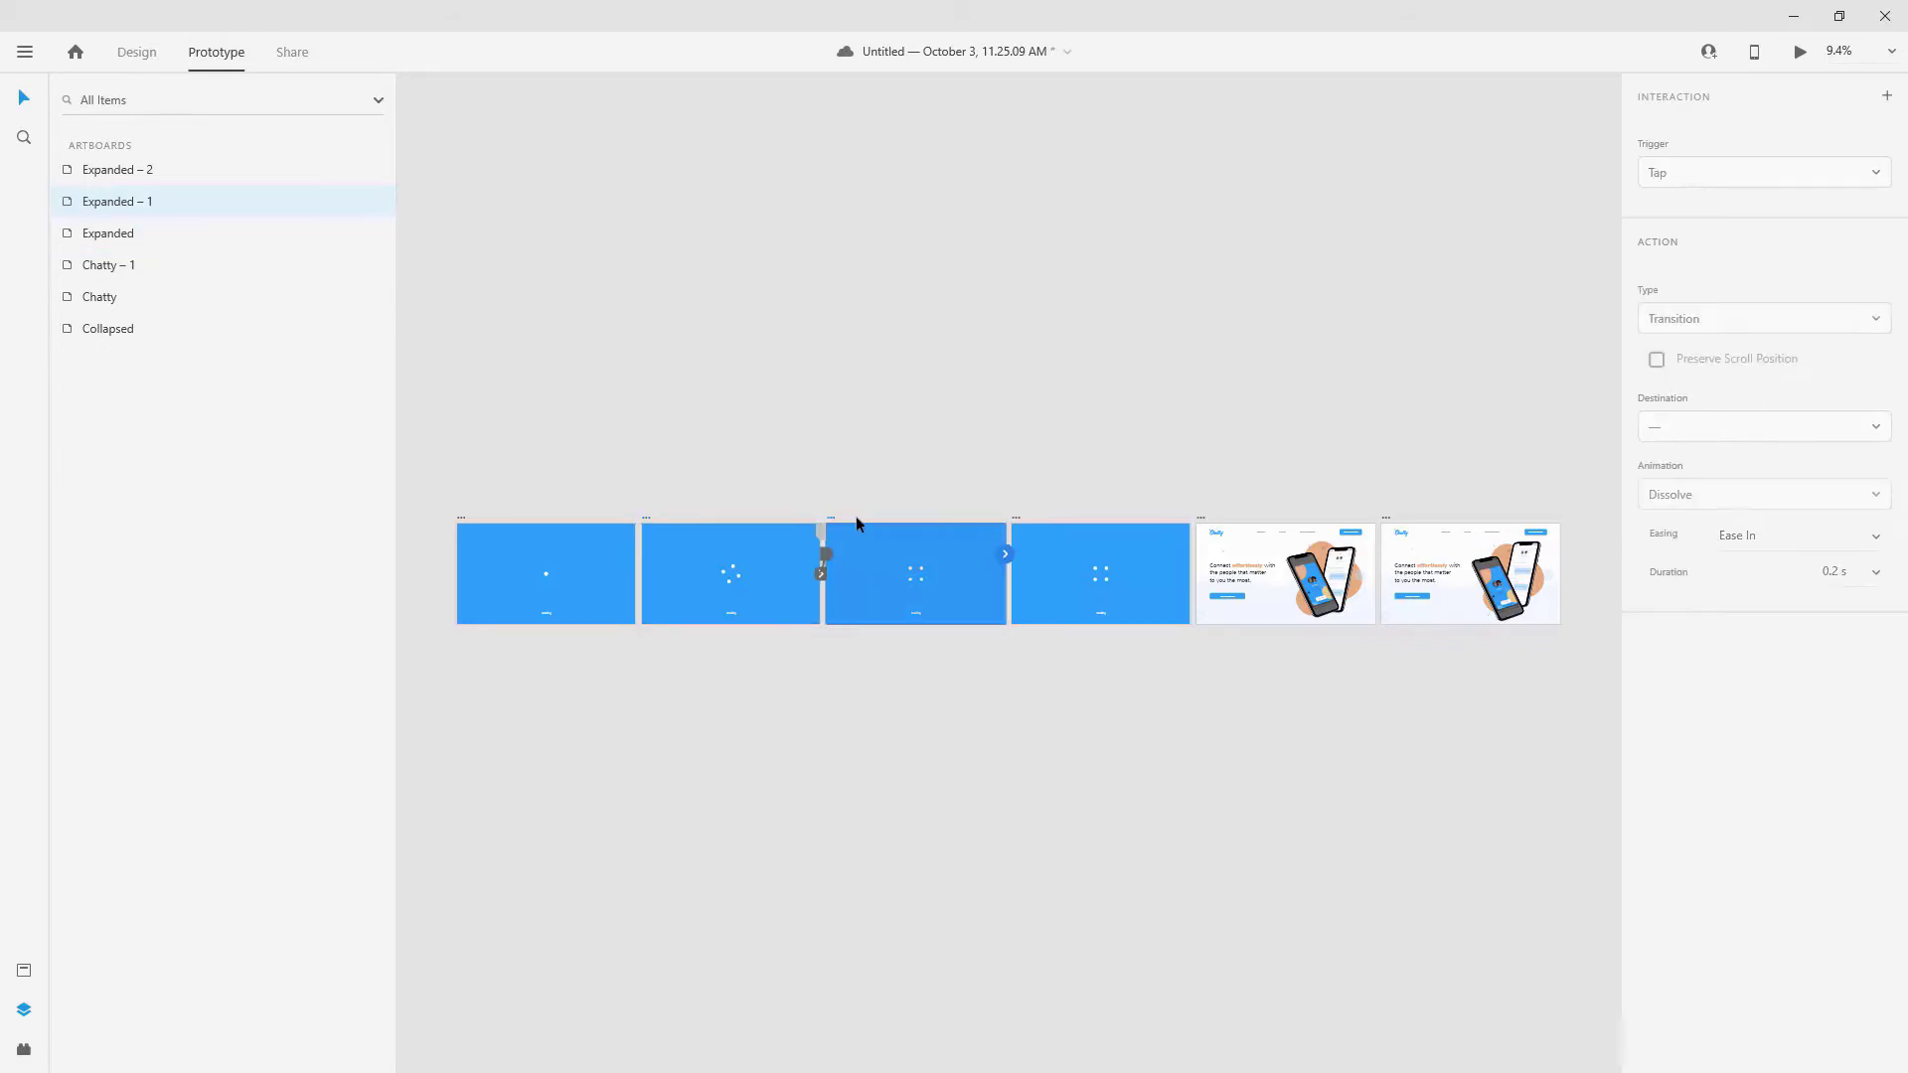
{"action": "left_click_drag", "start_coordinate": [1003, 554], "coordinate": [1097, 588]}
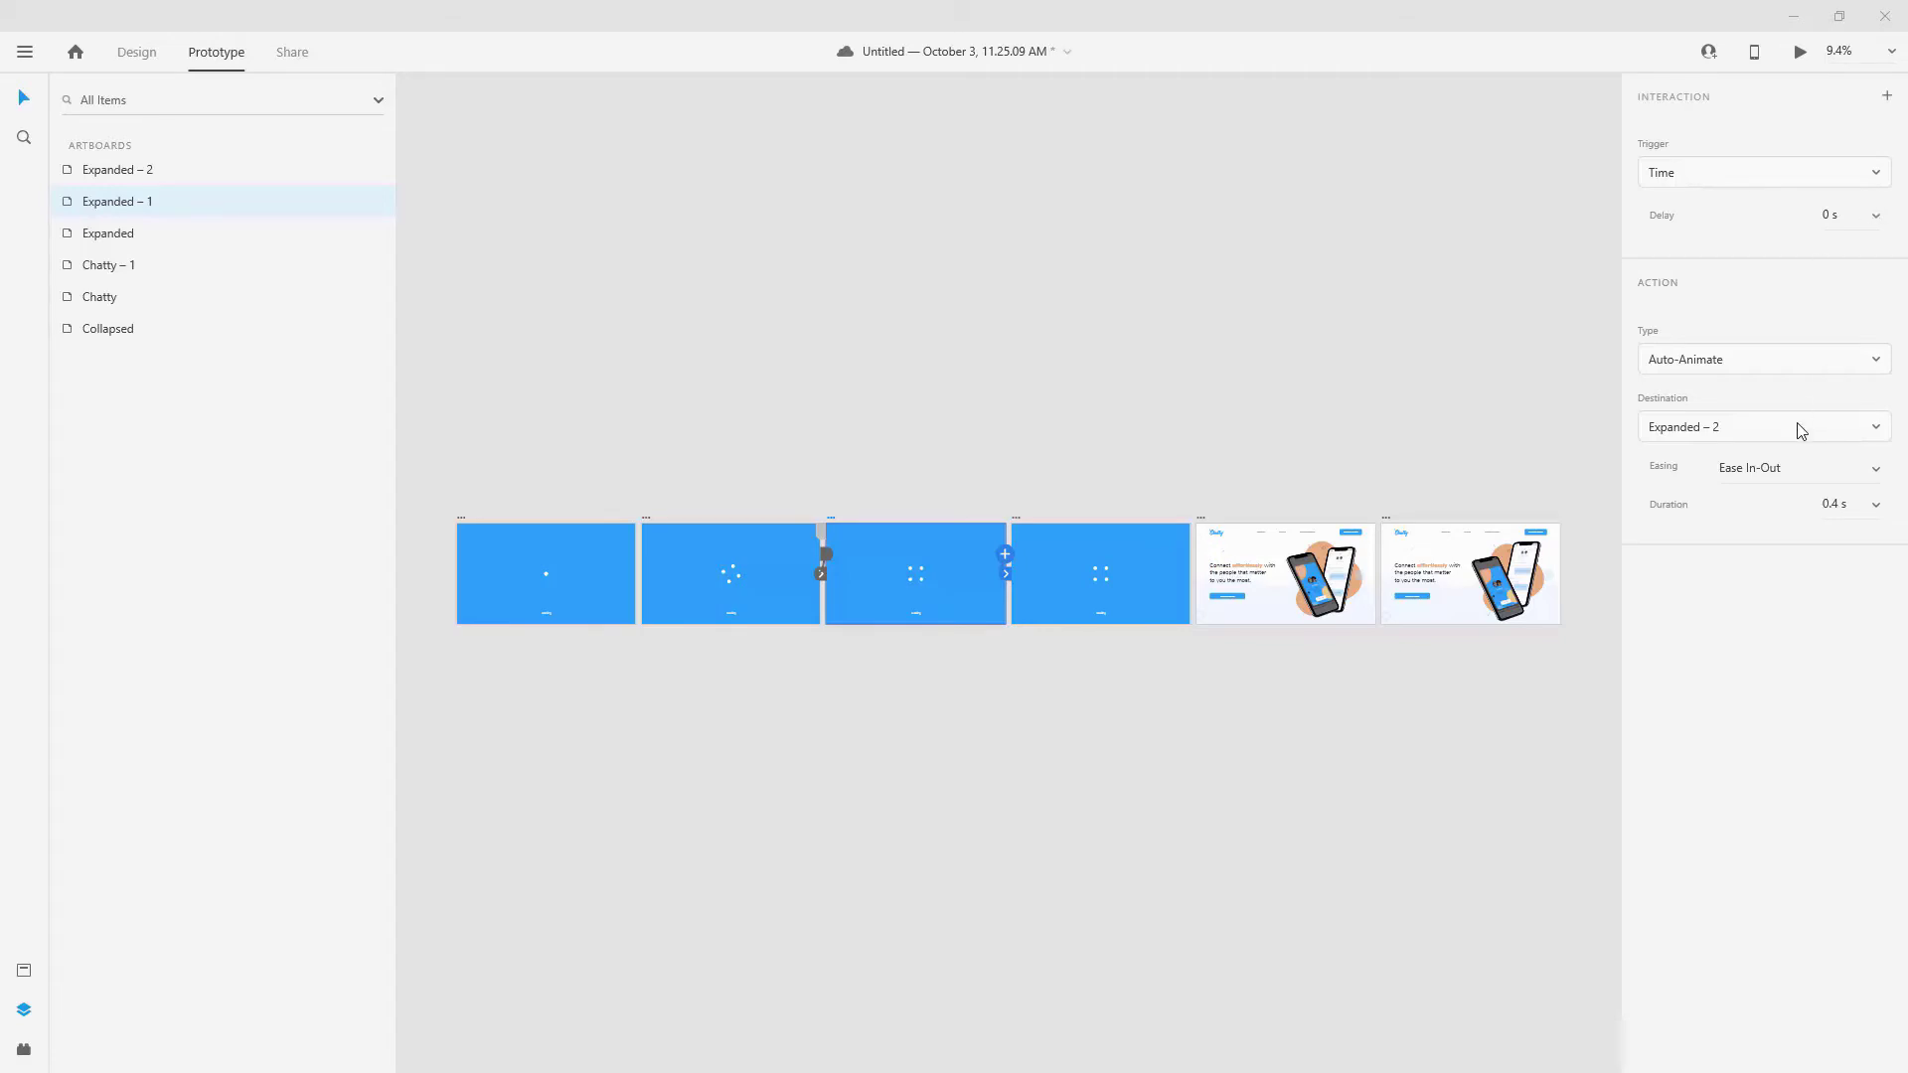
{"action": "left_click", "coordinate": [1015, 522]}
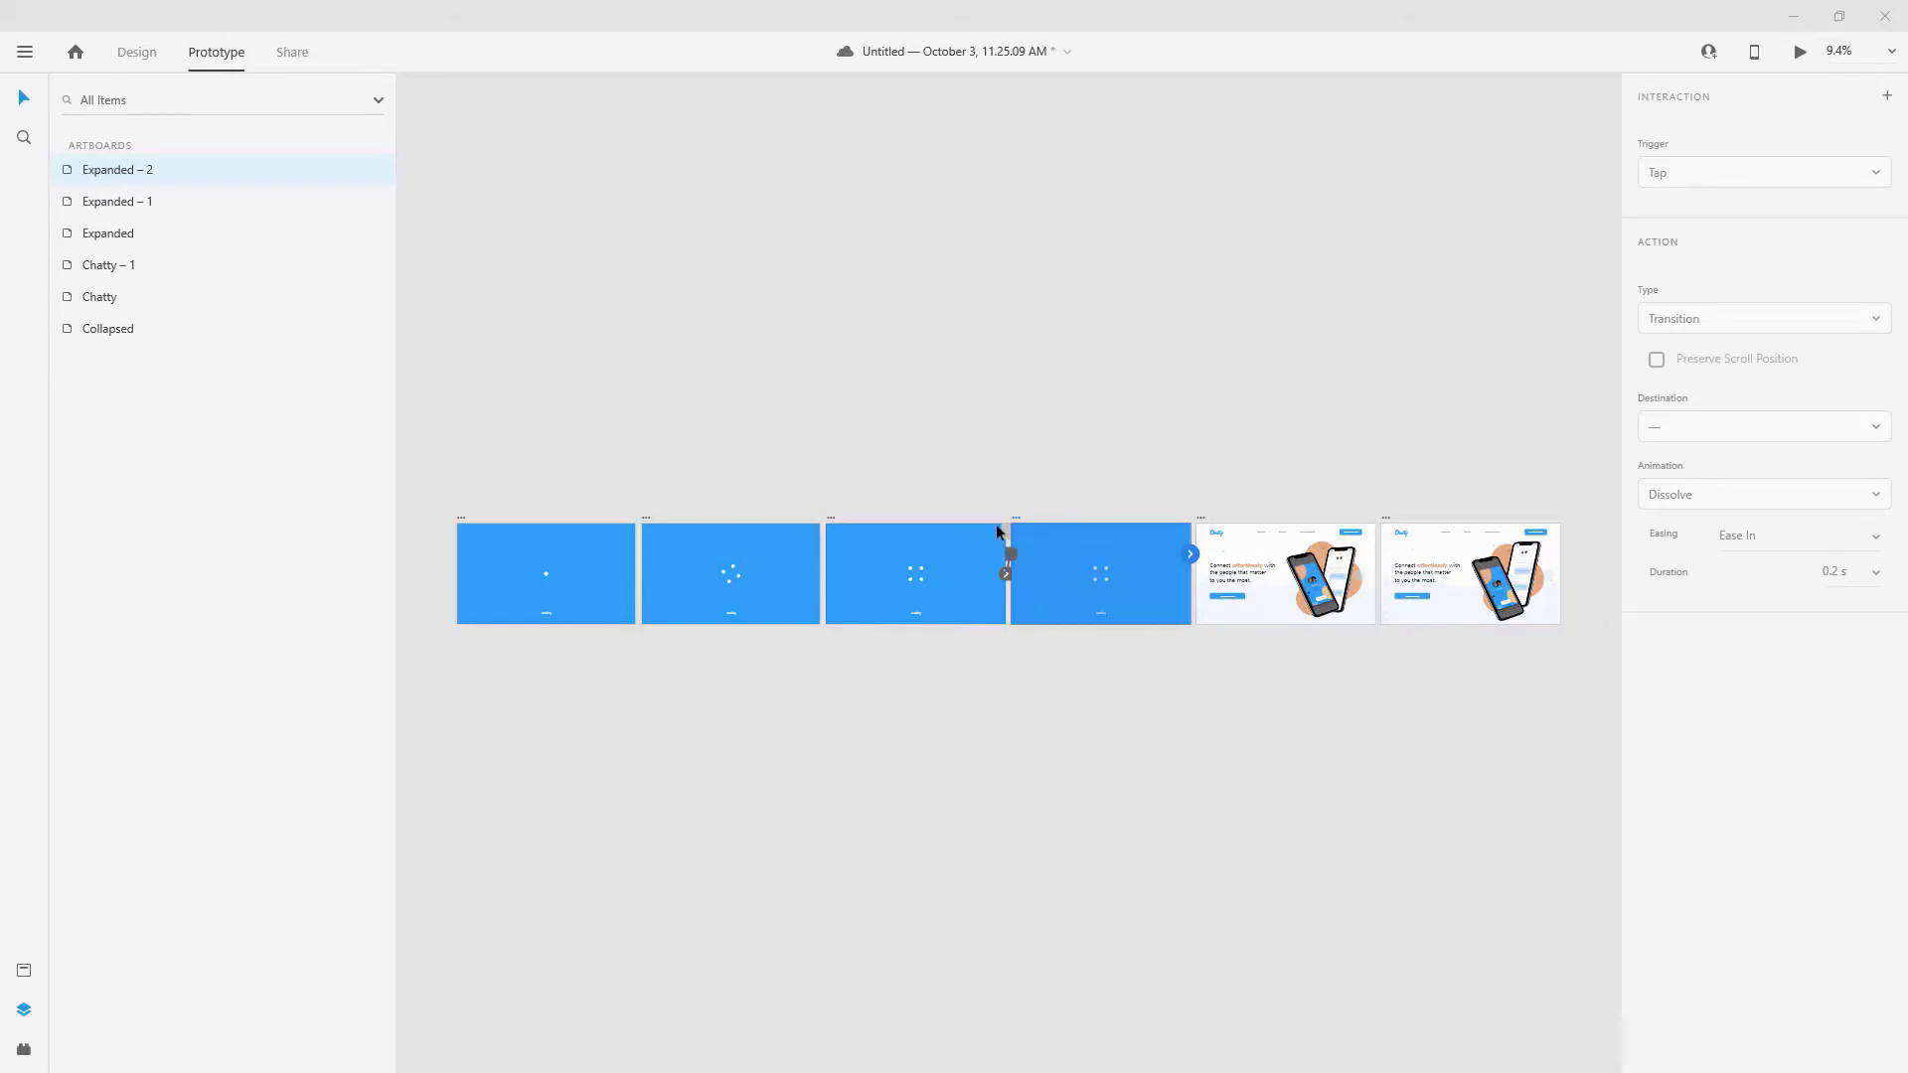
Loop Expanded – 2 back to Collapsed, then preview the prototype full-screen.
{"action": "left_click_drag", "start_coordinate": [1190, 553], "coordinate": [539, 586]}
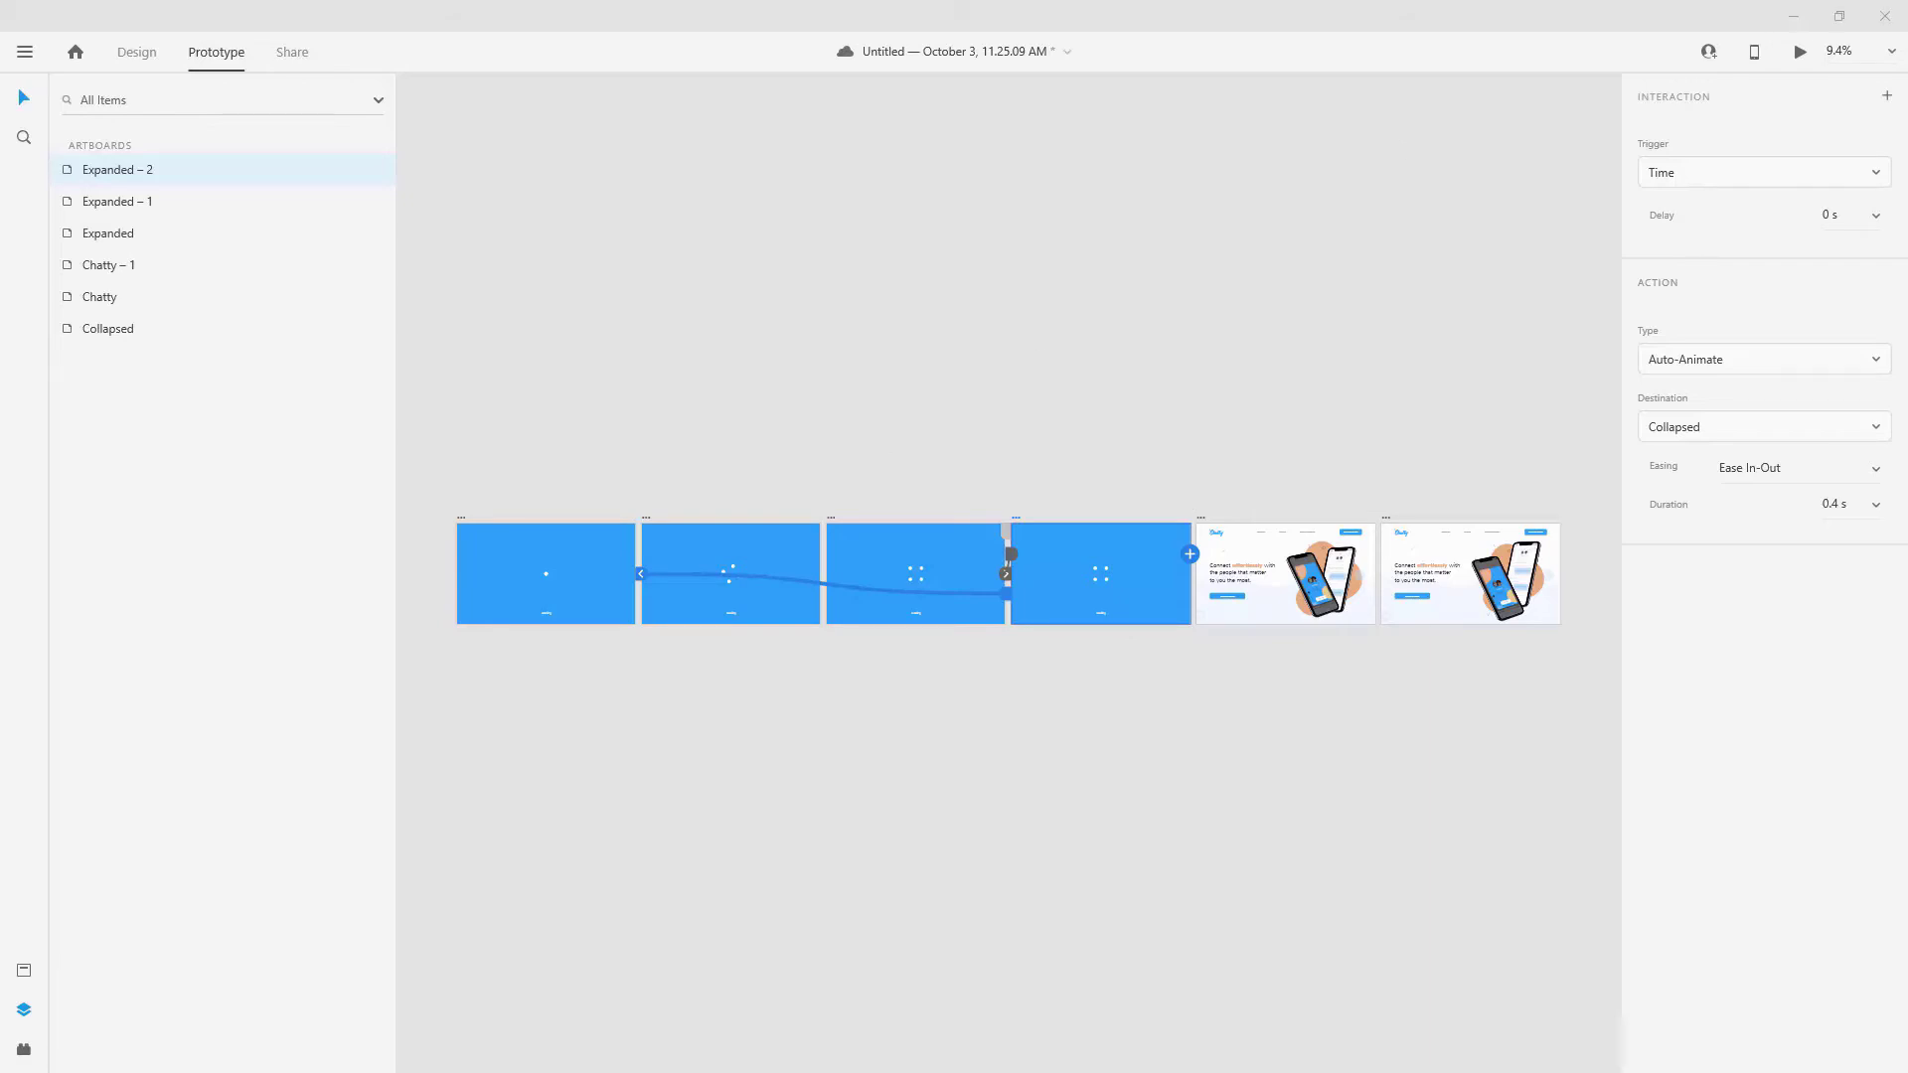
{"action": "key", "text": "ctrl+Return"}
{"action": "left_click_drag", "start_coordinate": [1440, 123], "coordinate": [1307, 10]}
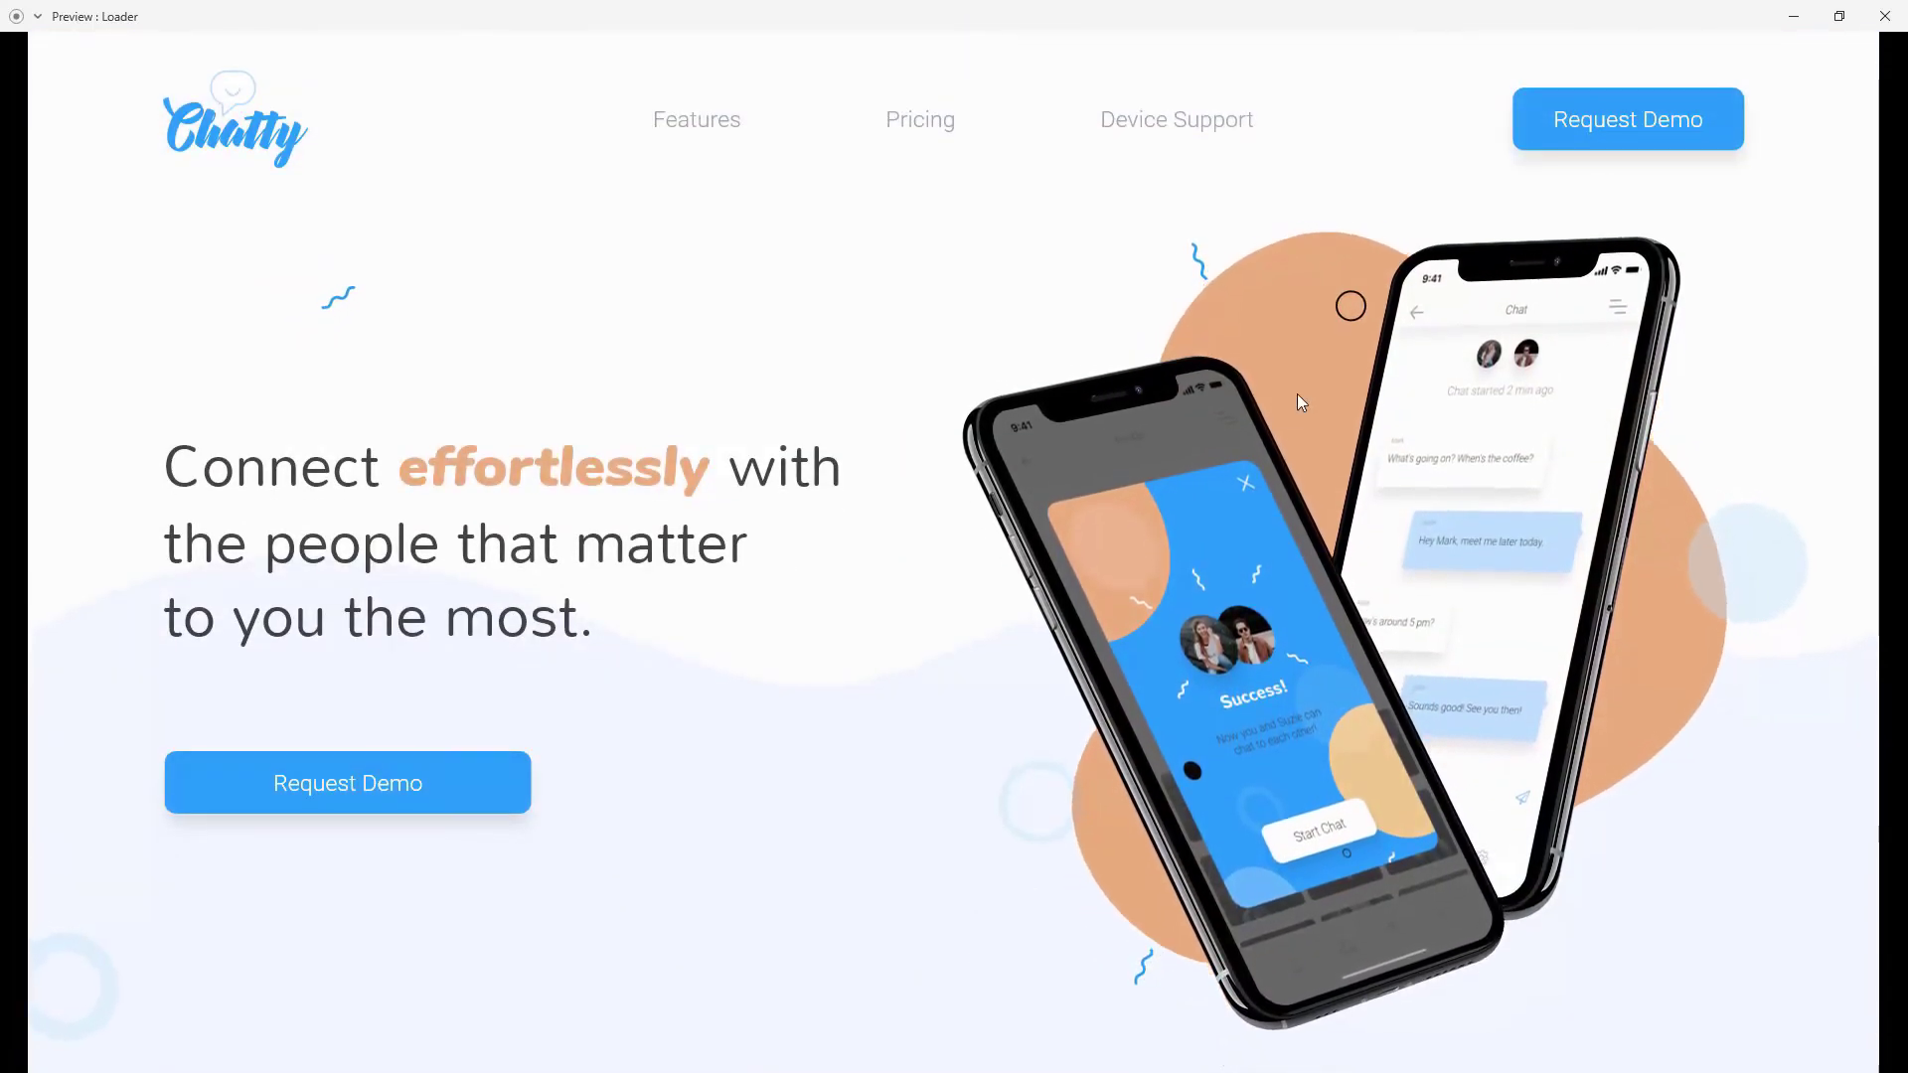
Close the preview and replay the prototype starting from the Collapsed artboard.
{"action": "key", "text": "Escape"}
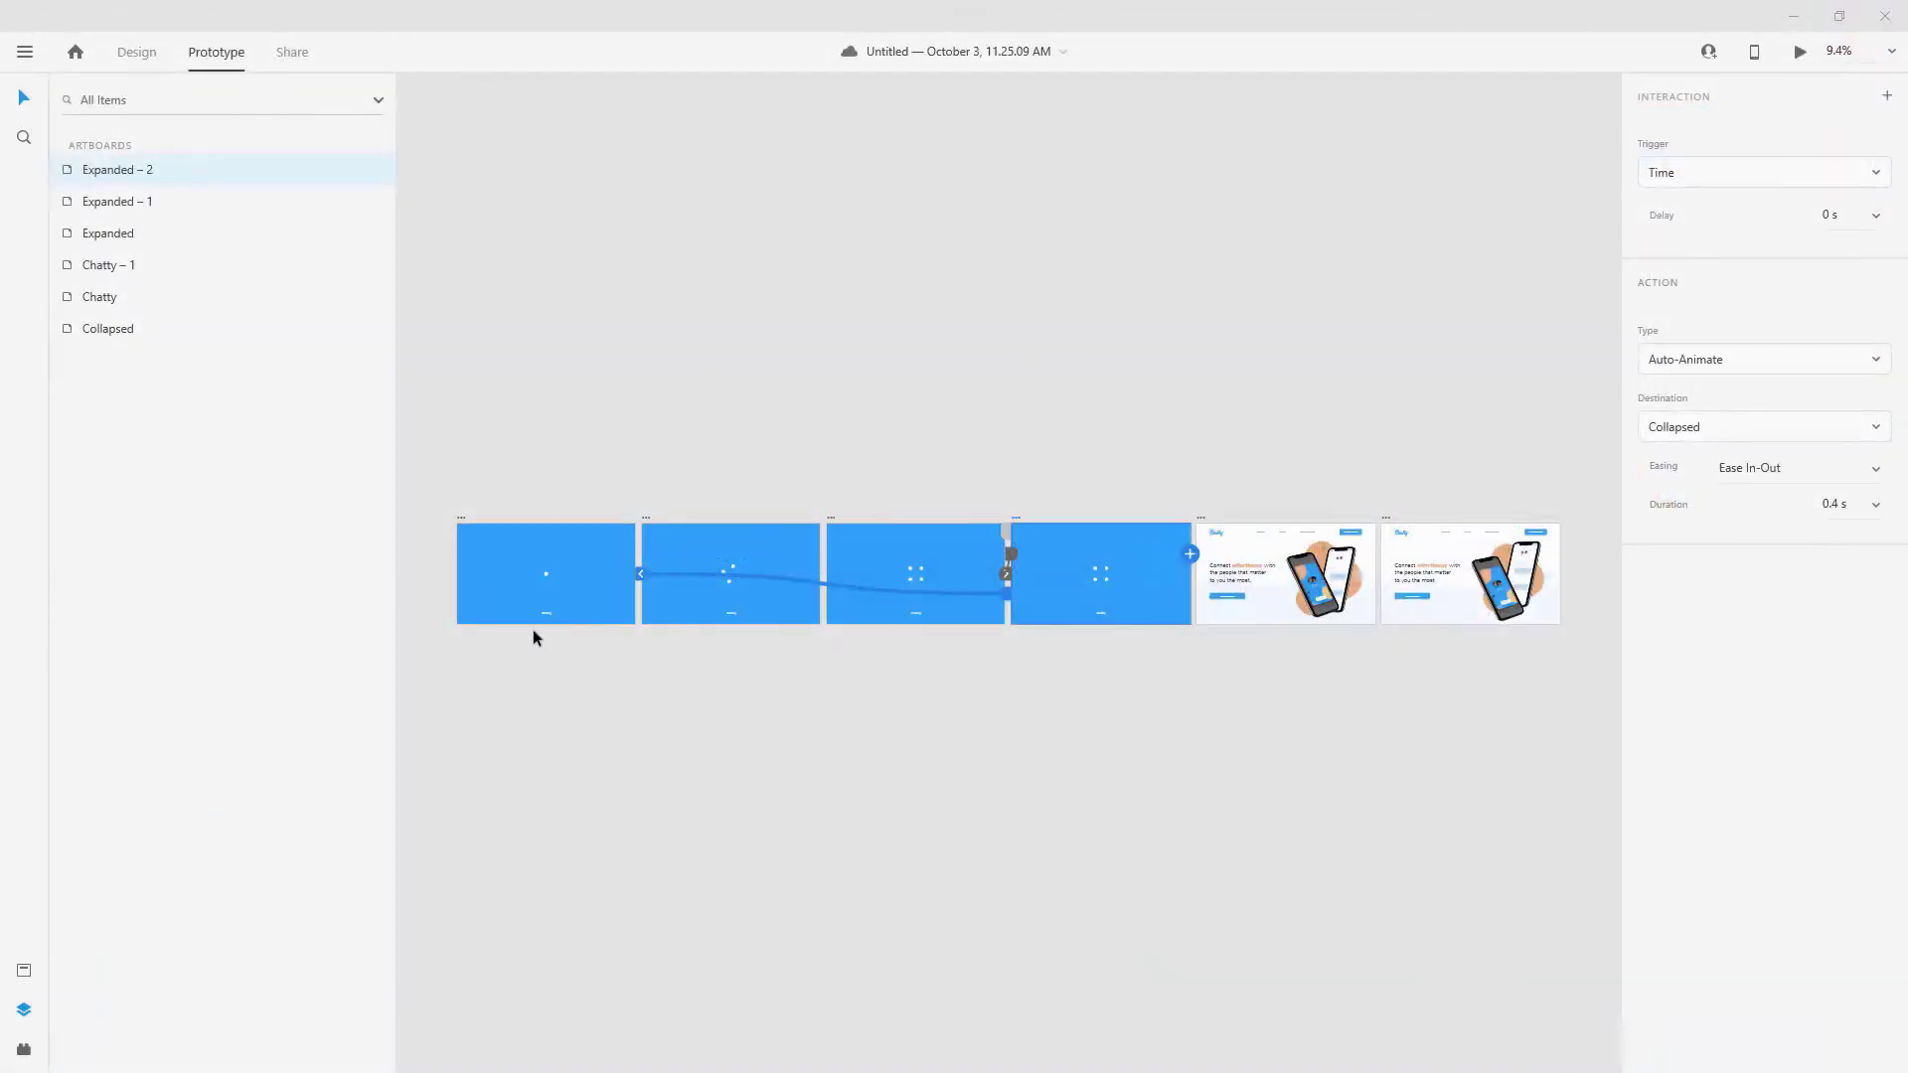
{"action": "left_click", "coordinate": [464, 524]}
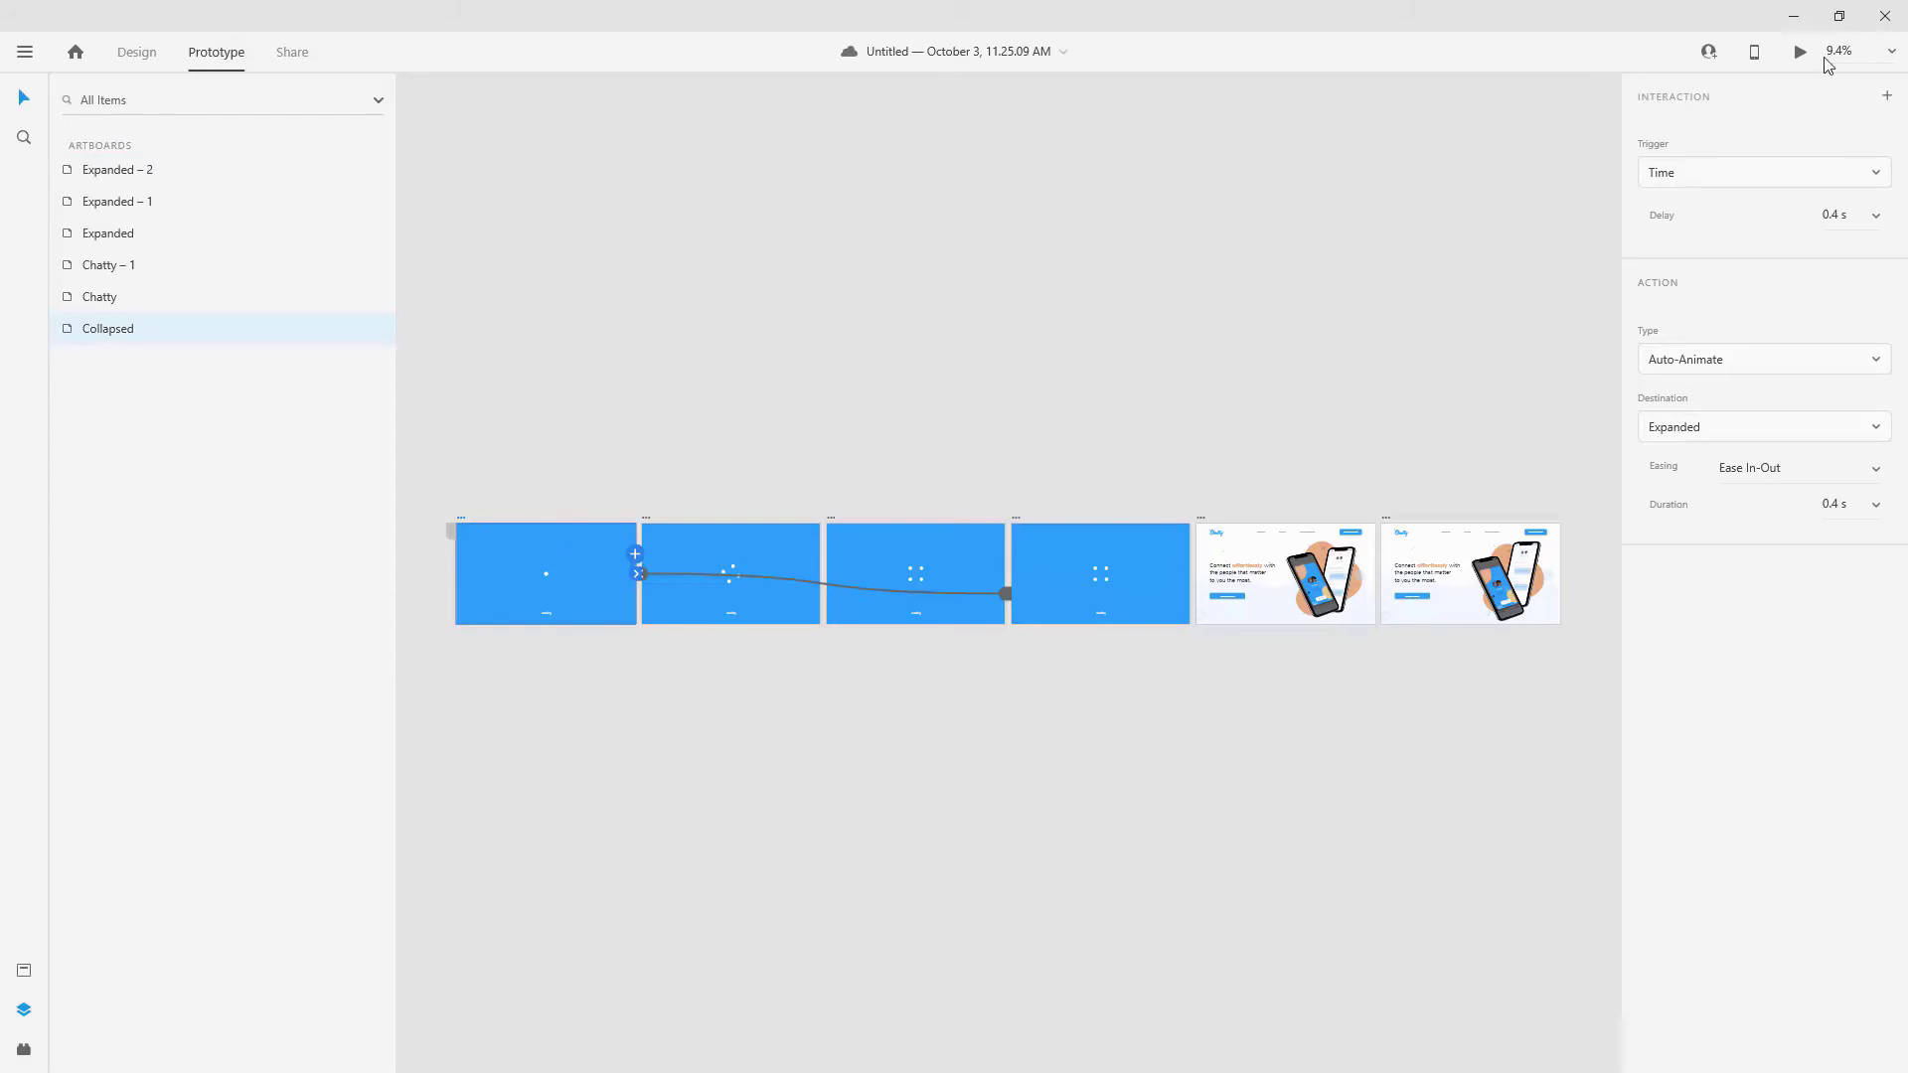
{"action": "left_click", "coordinate": [1800, 53]}
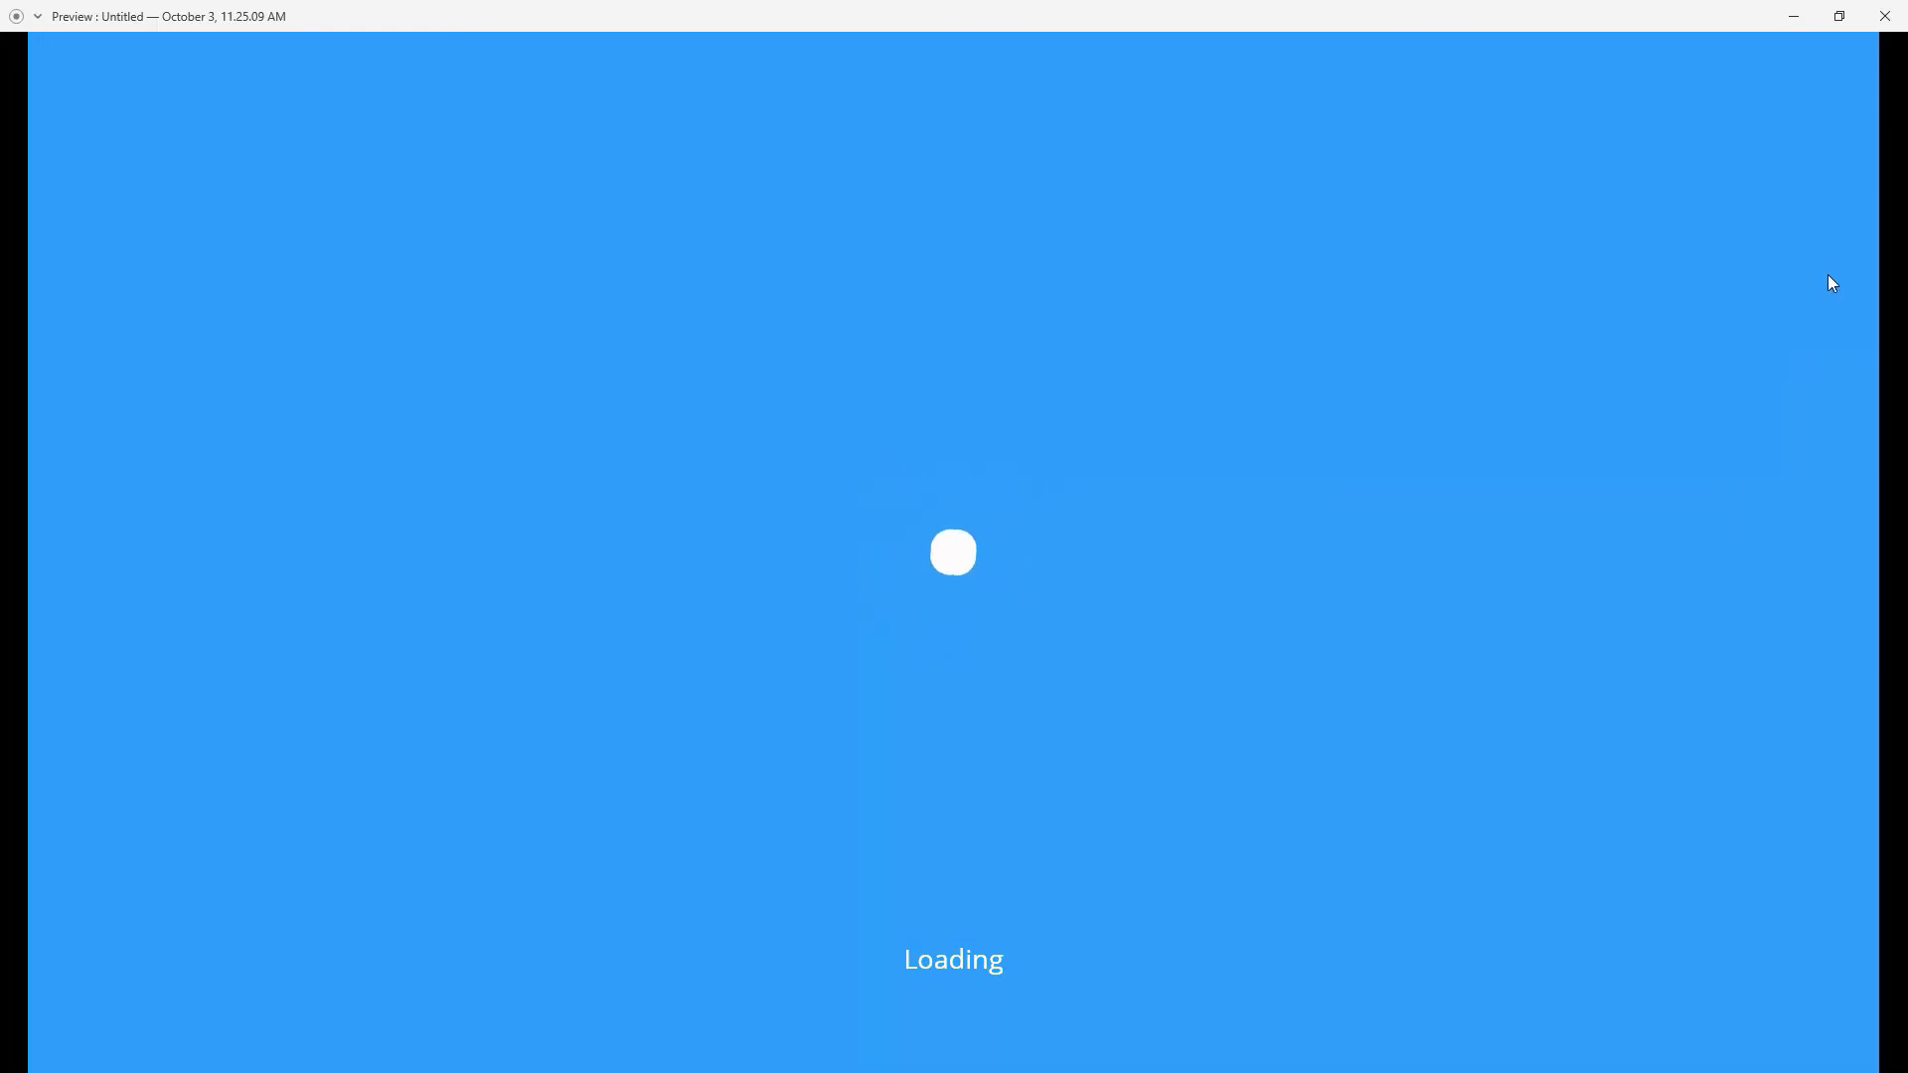
{"action": "left_click", "coordinate": [1867, 17]}
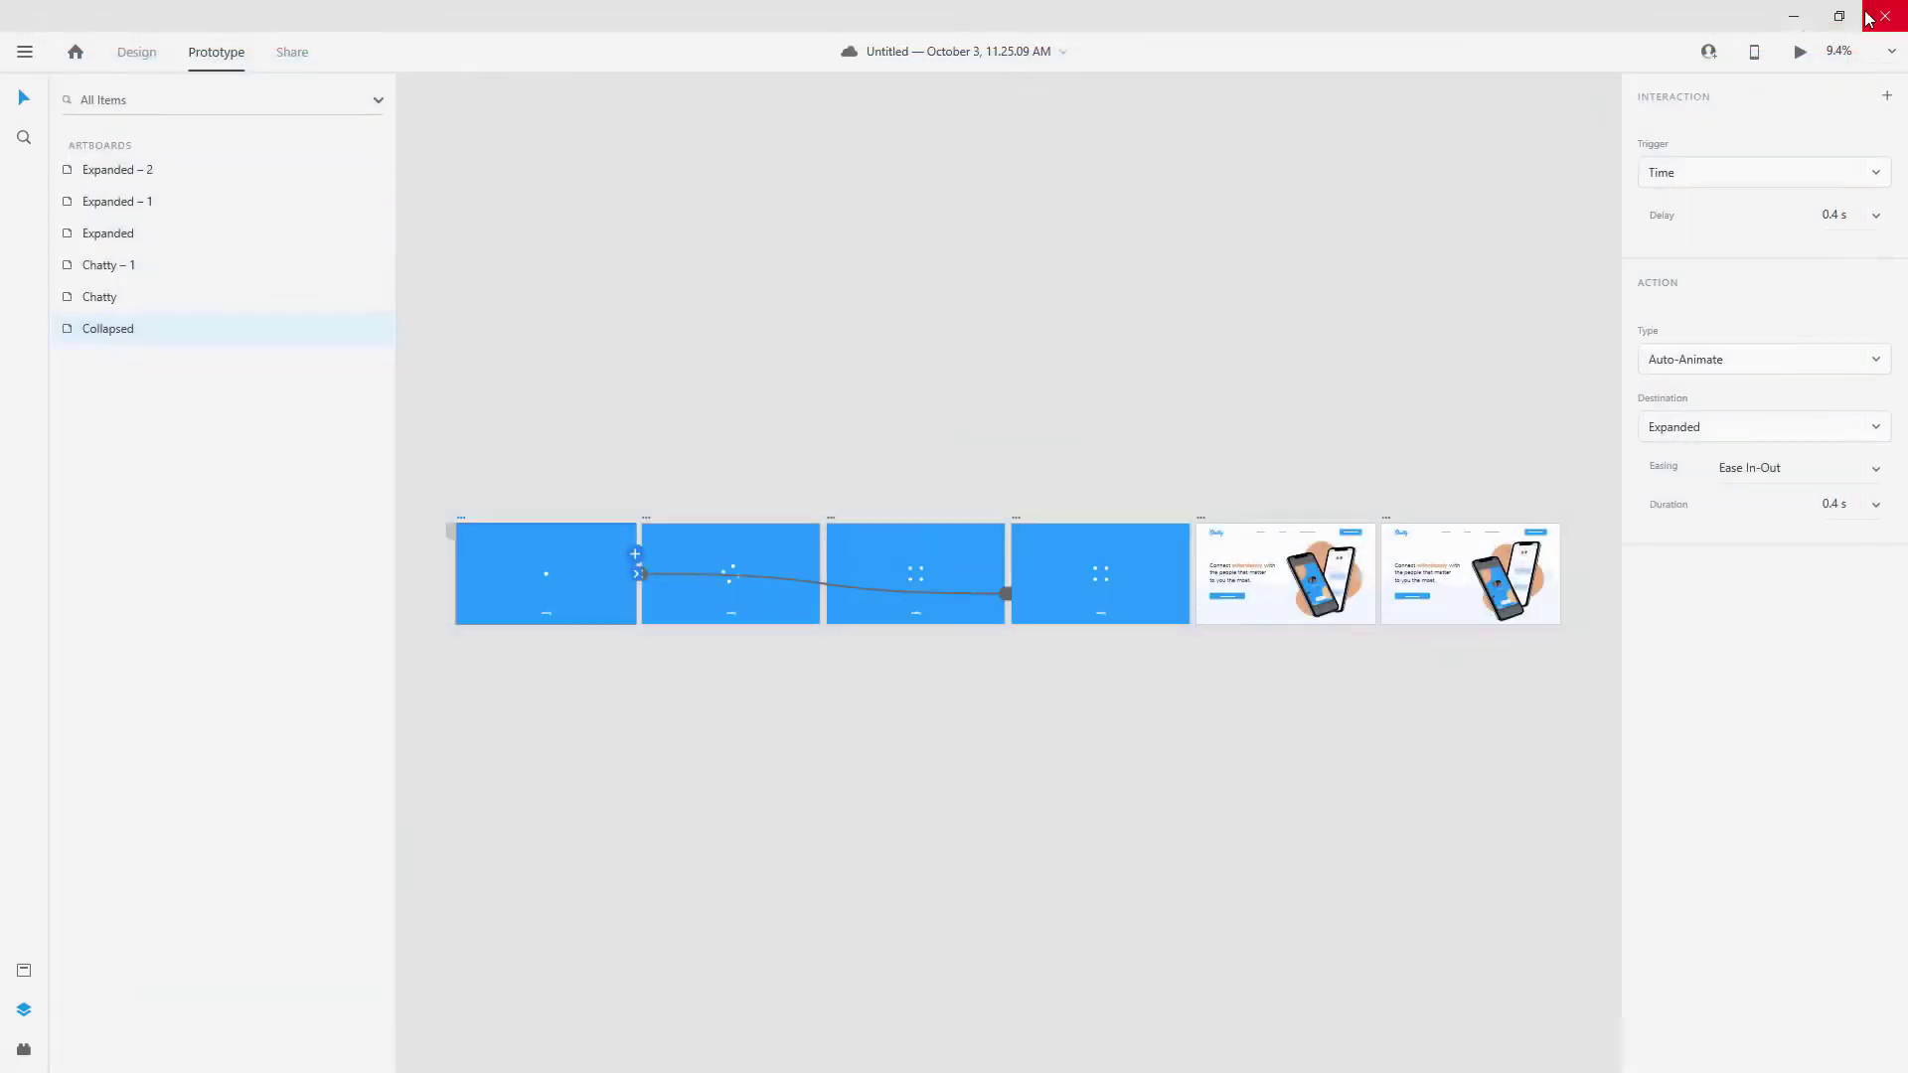
Wire the Loading text in Expanded – 2 to Chatty with a 1 s auto-animate.
{"action": "left_click", "coordinate": [1101, 614]}
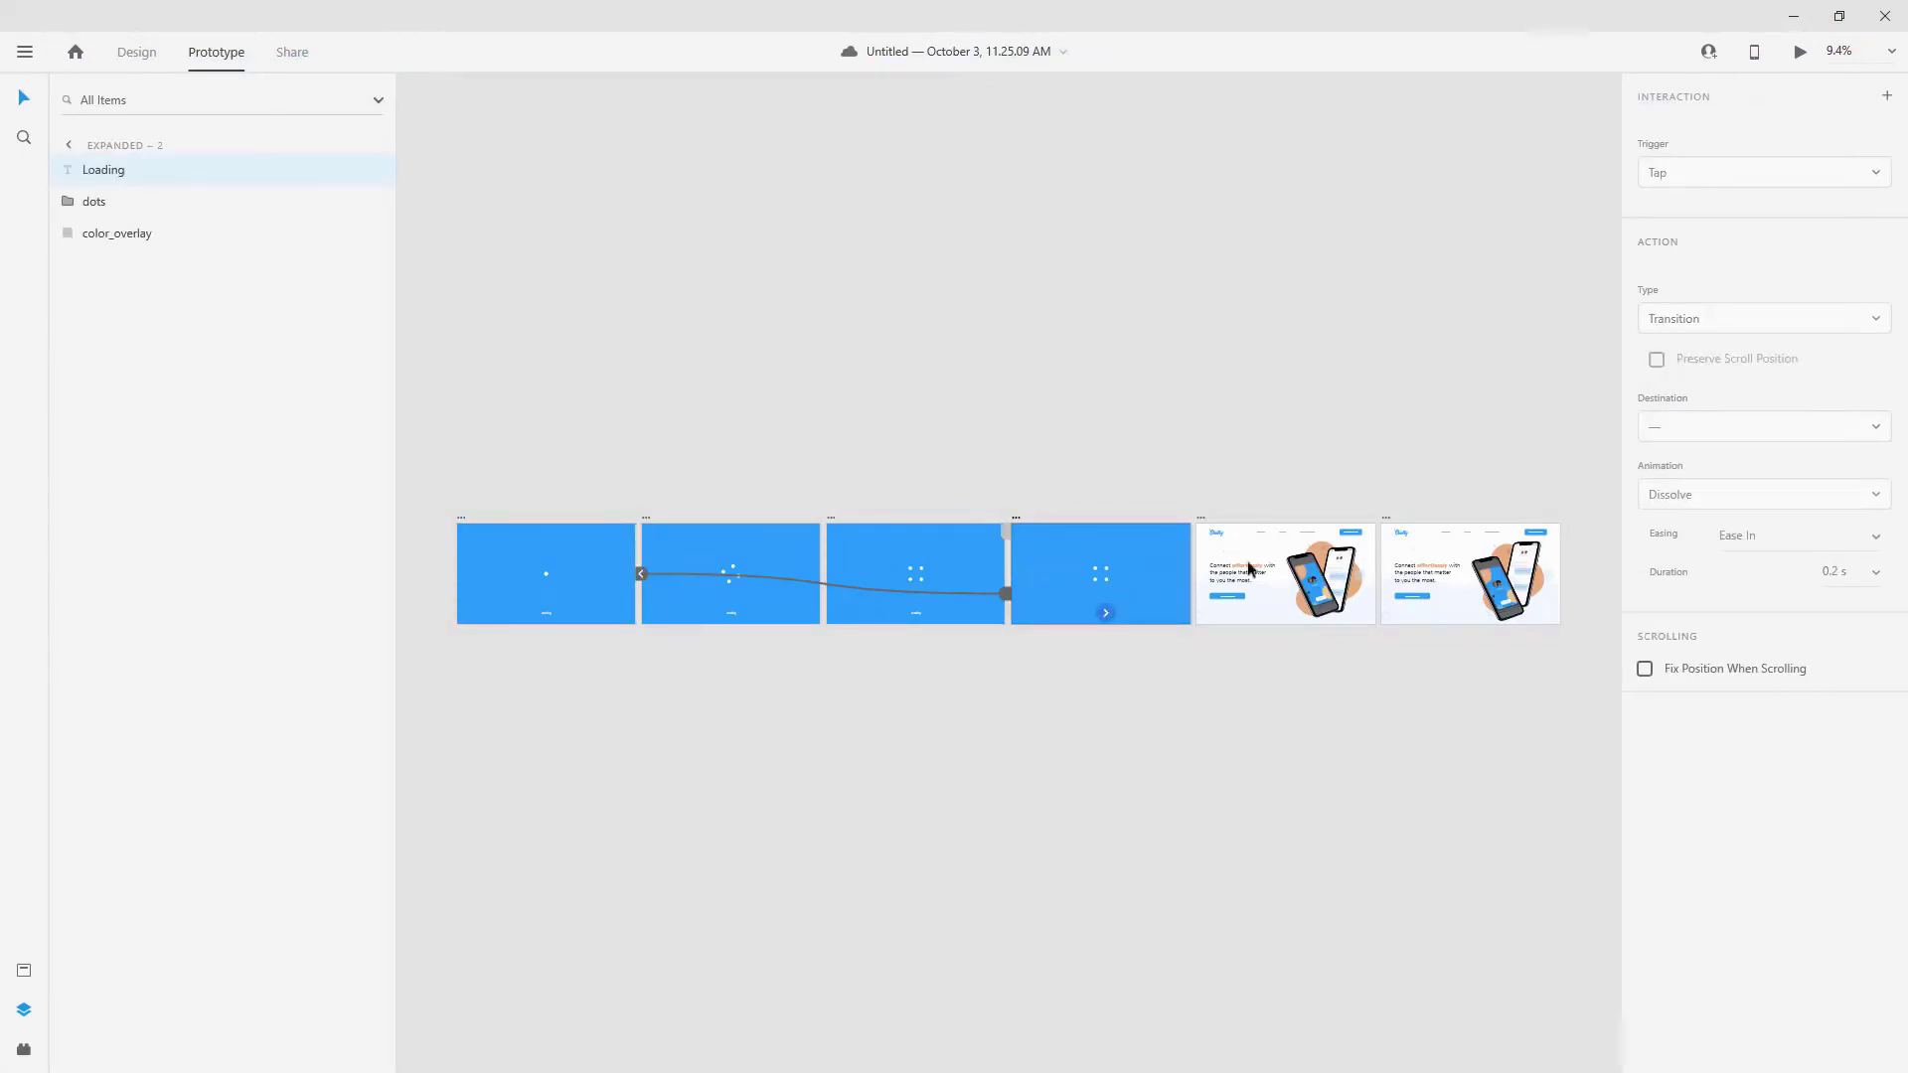
{"action": "scroll", "coordinate": [1275, 563], "scroll_direction": "up", "scroll_amount": 5}
{"action": "scroll", "coordinate": [1099, 601], "scroll_direction": "up", "scroll_amount": 2}
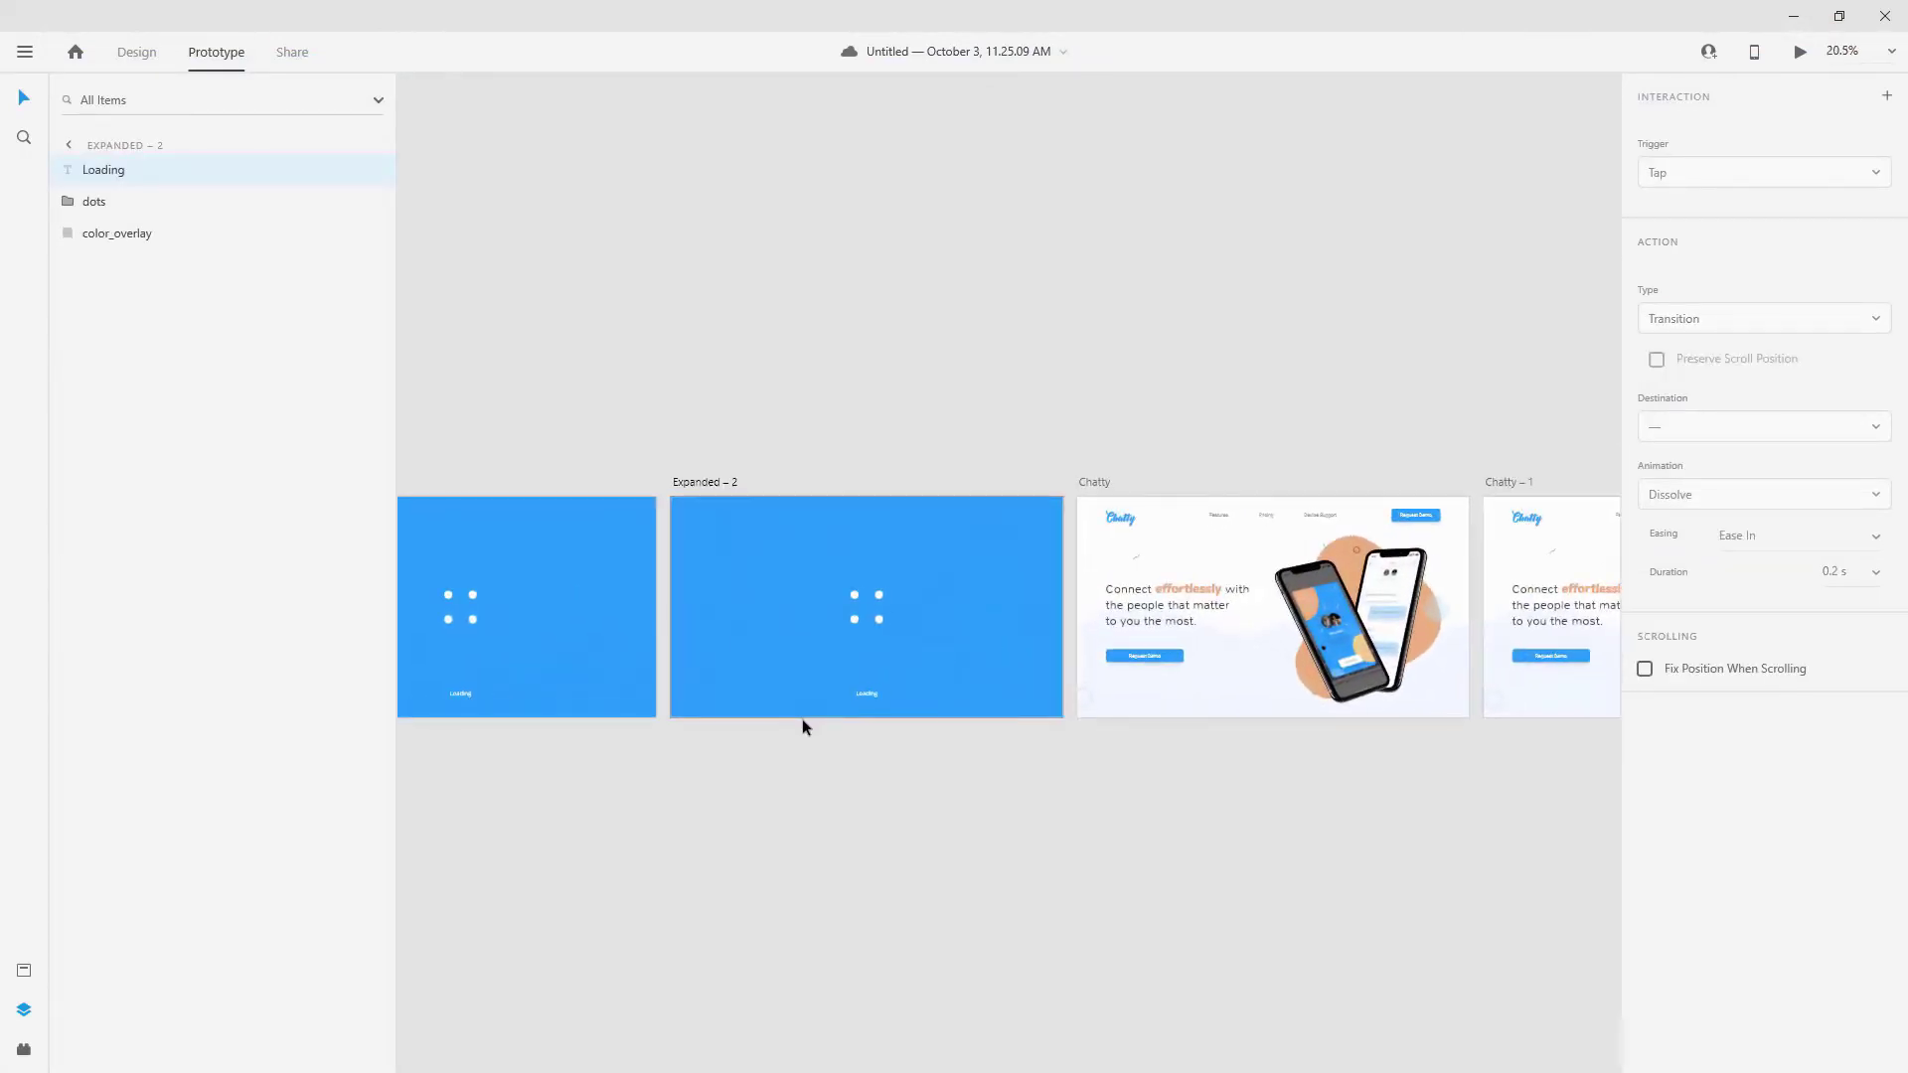
{"action": "left_click_drag", "start_coordinate": [876, 693], "coordinate": [1216, 599]}
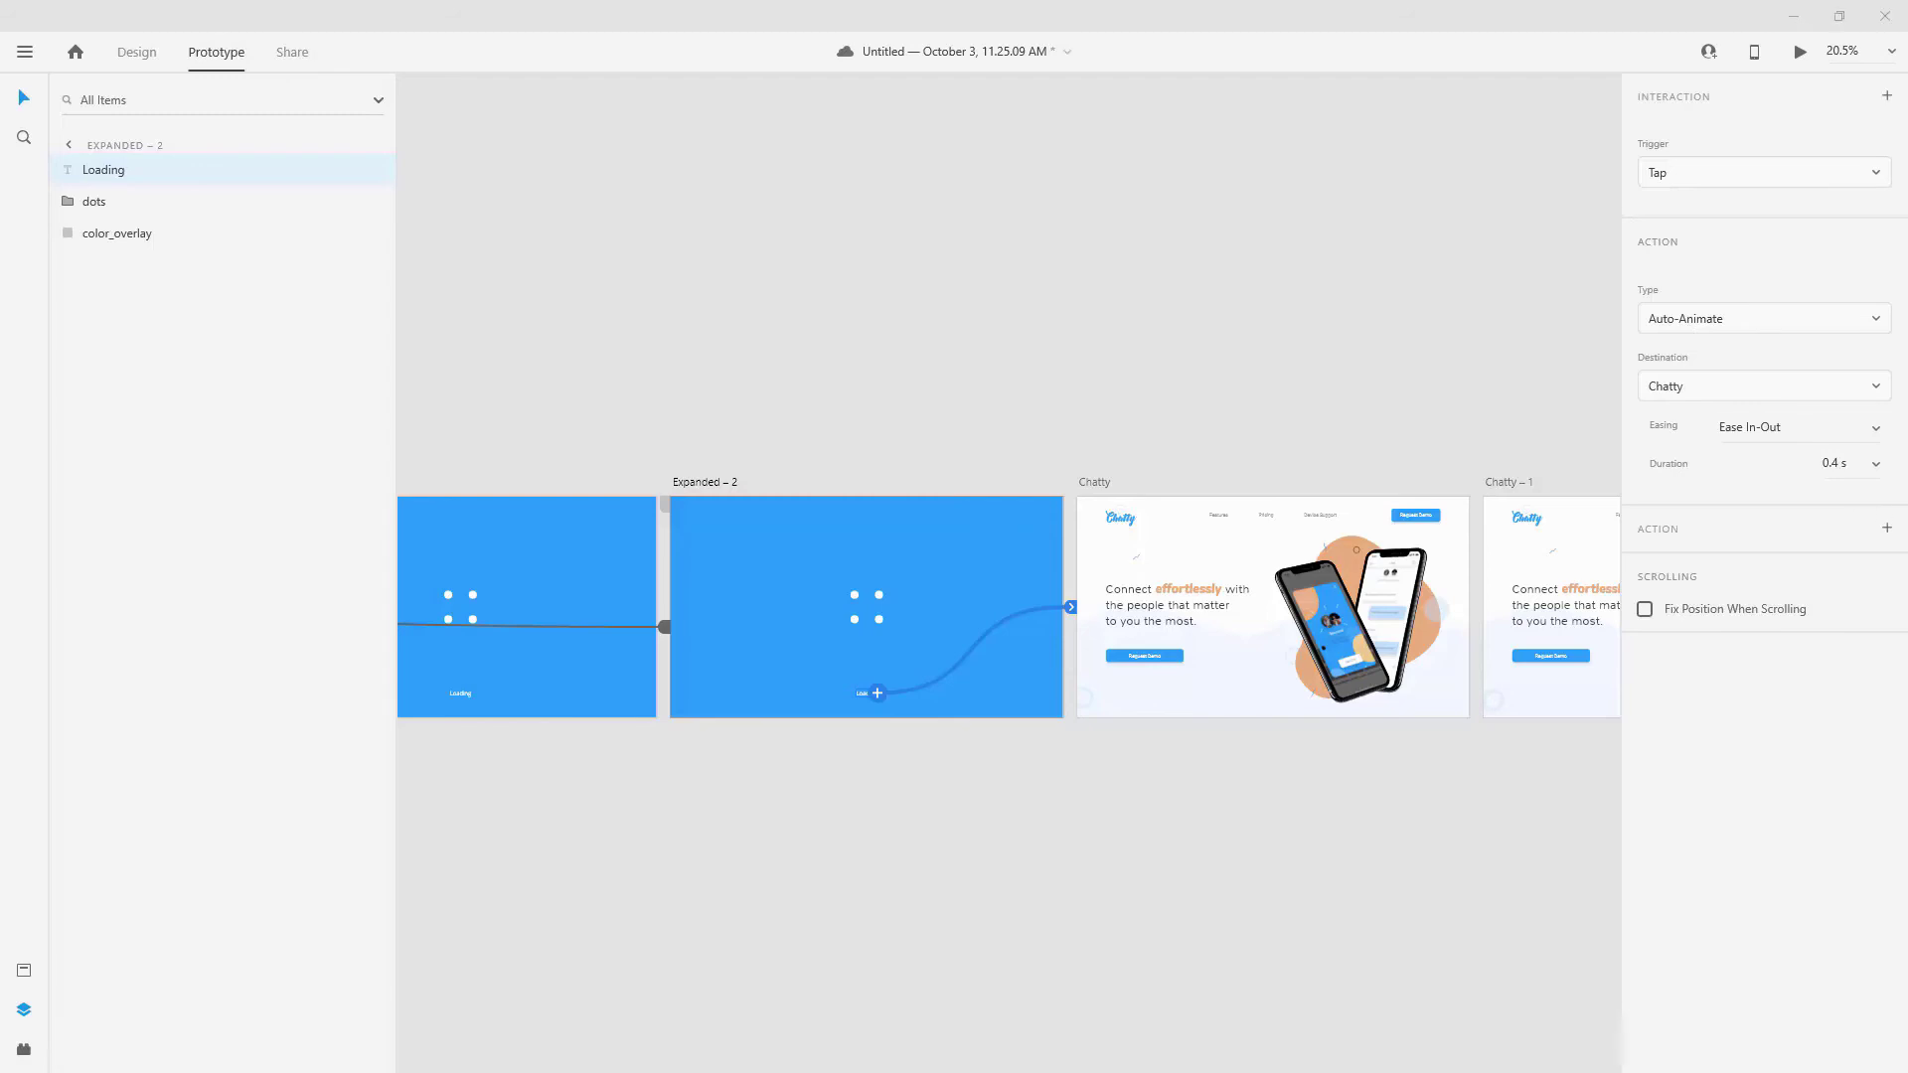
{"action": "left_click", "coordinate": [1885, 478]}
{"action": "left_click", "coordinate": [1818, 663]}
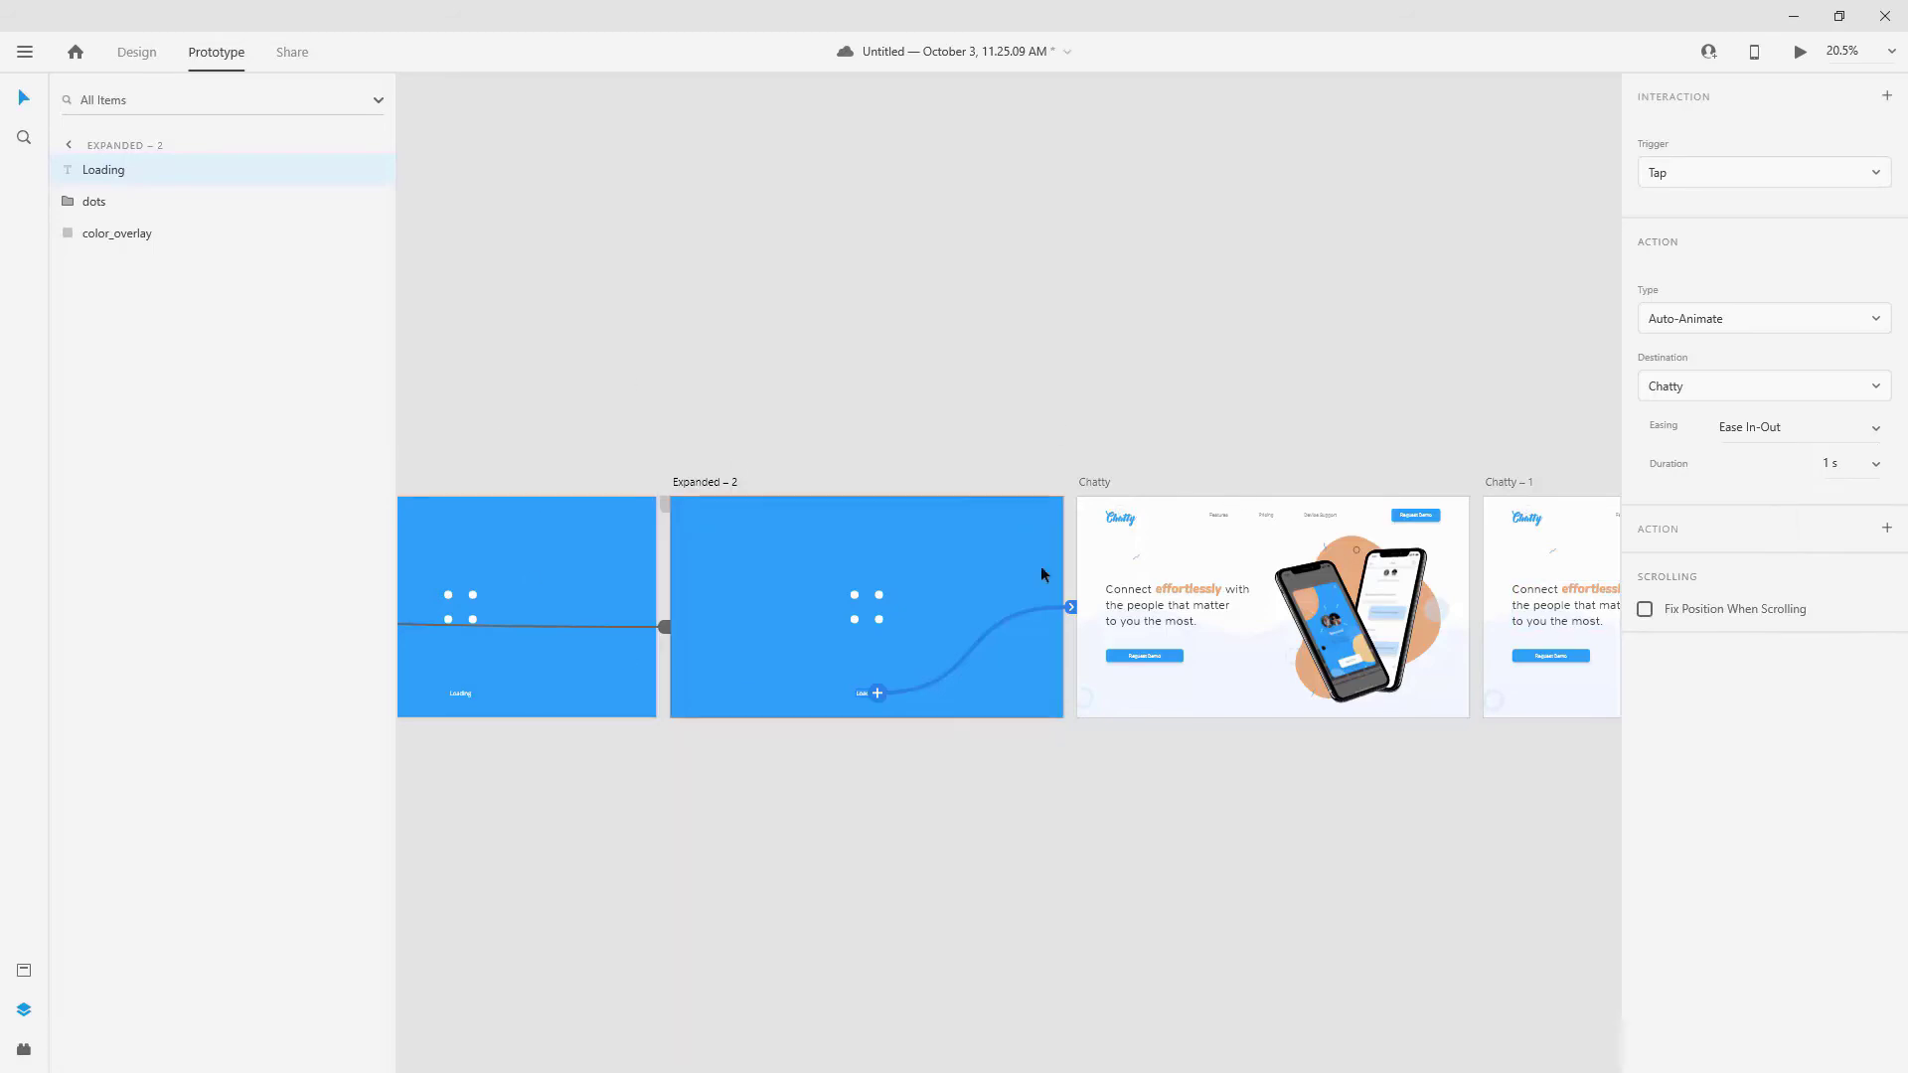
Paste the Loading text, dots and color_overlay layers from Expanded – 2 into Chatty.
{"action": "left_click", "coordinate": [137, 55]}
{"action": "left_click", "coordinate": [959, 559]}
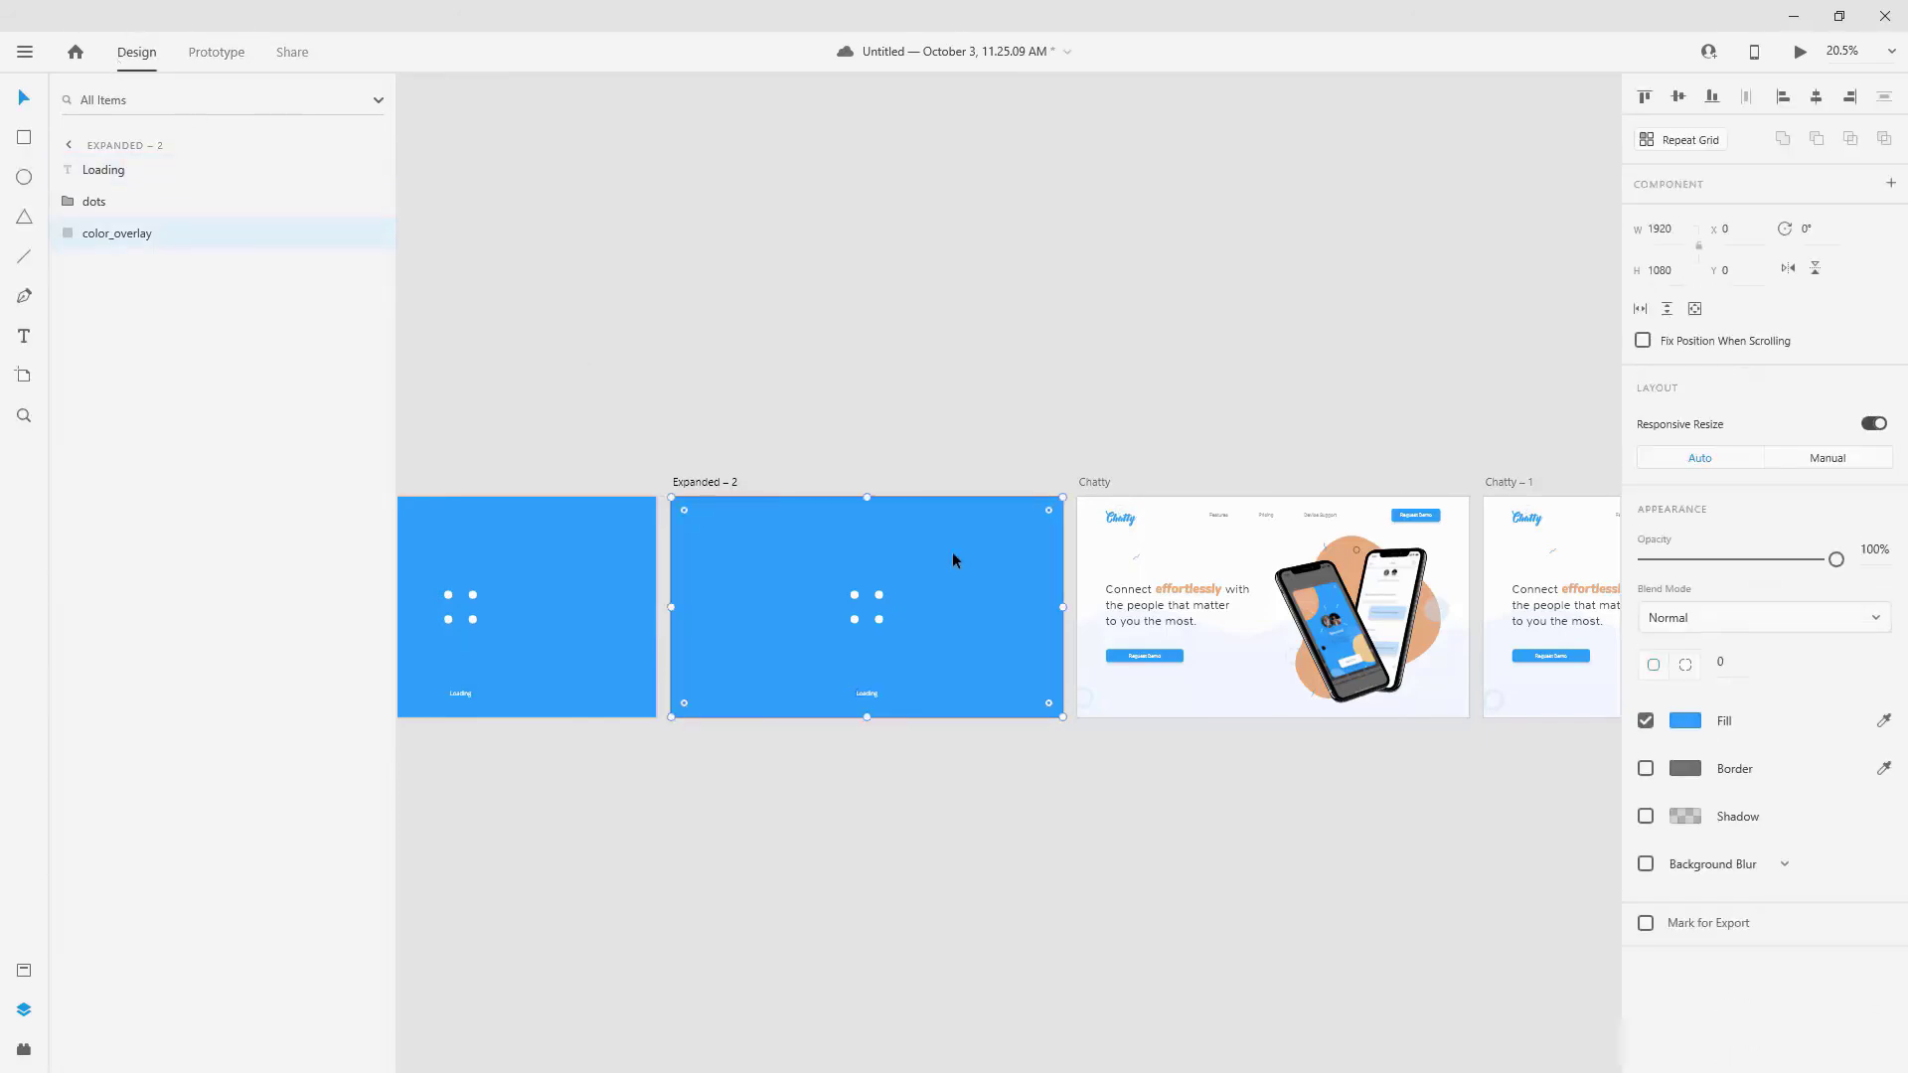
{"action": "left_click", "coordinate": [154, 175], "text": "shift"}
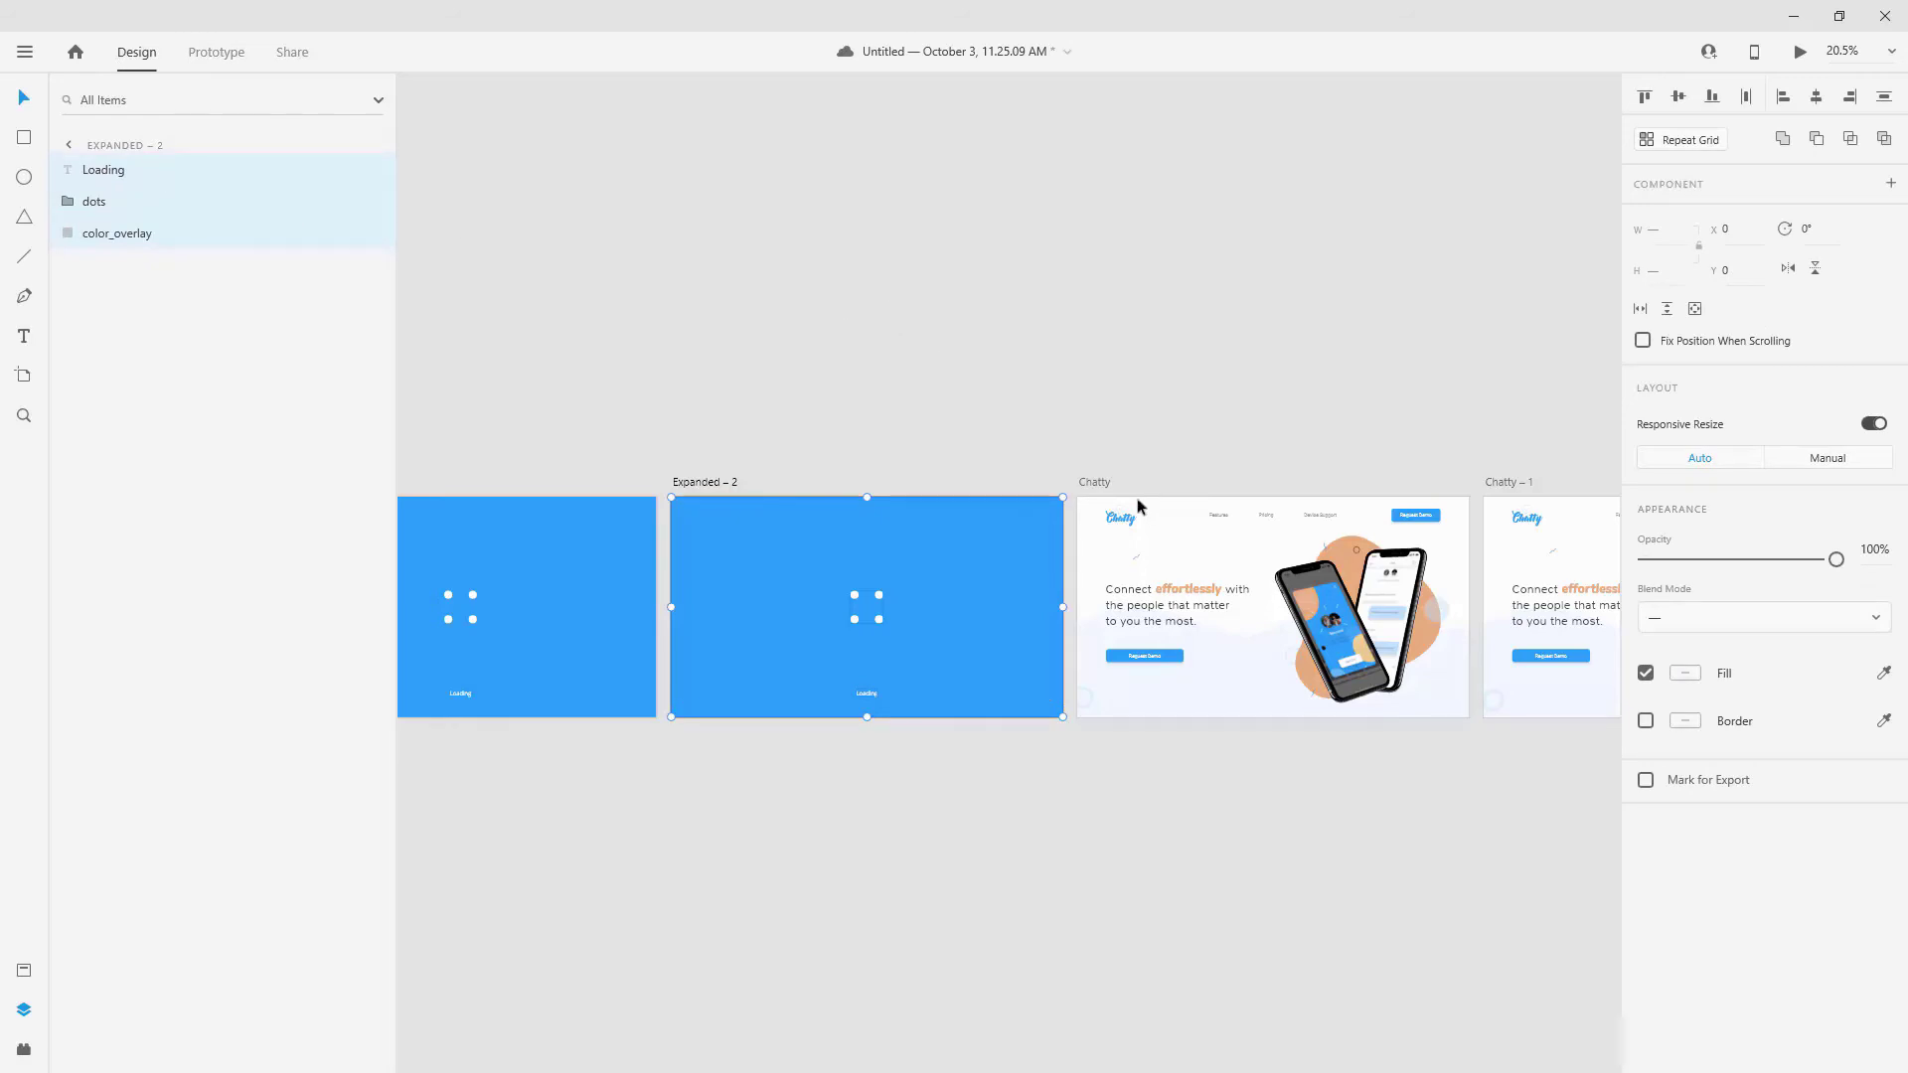
{"action": "left_click", "coordinate": [1099, 477]}
{"action": "key", "text": "ctrl+v"}
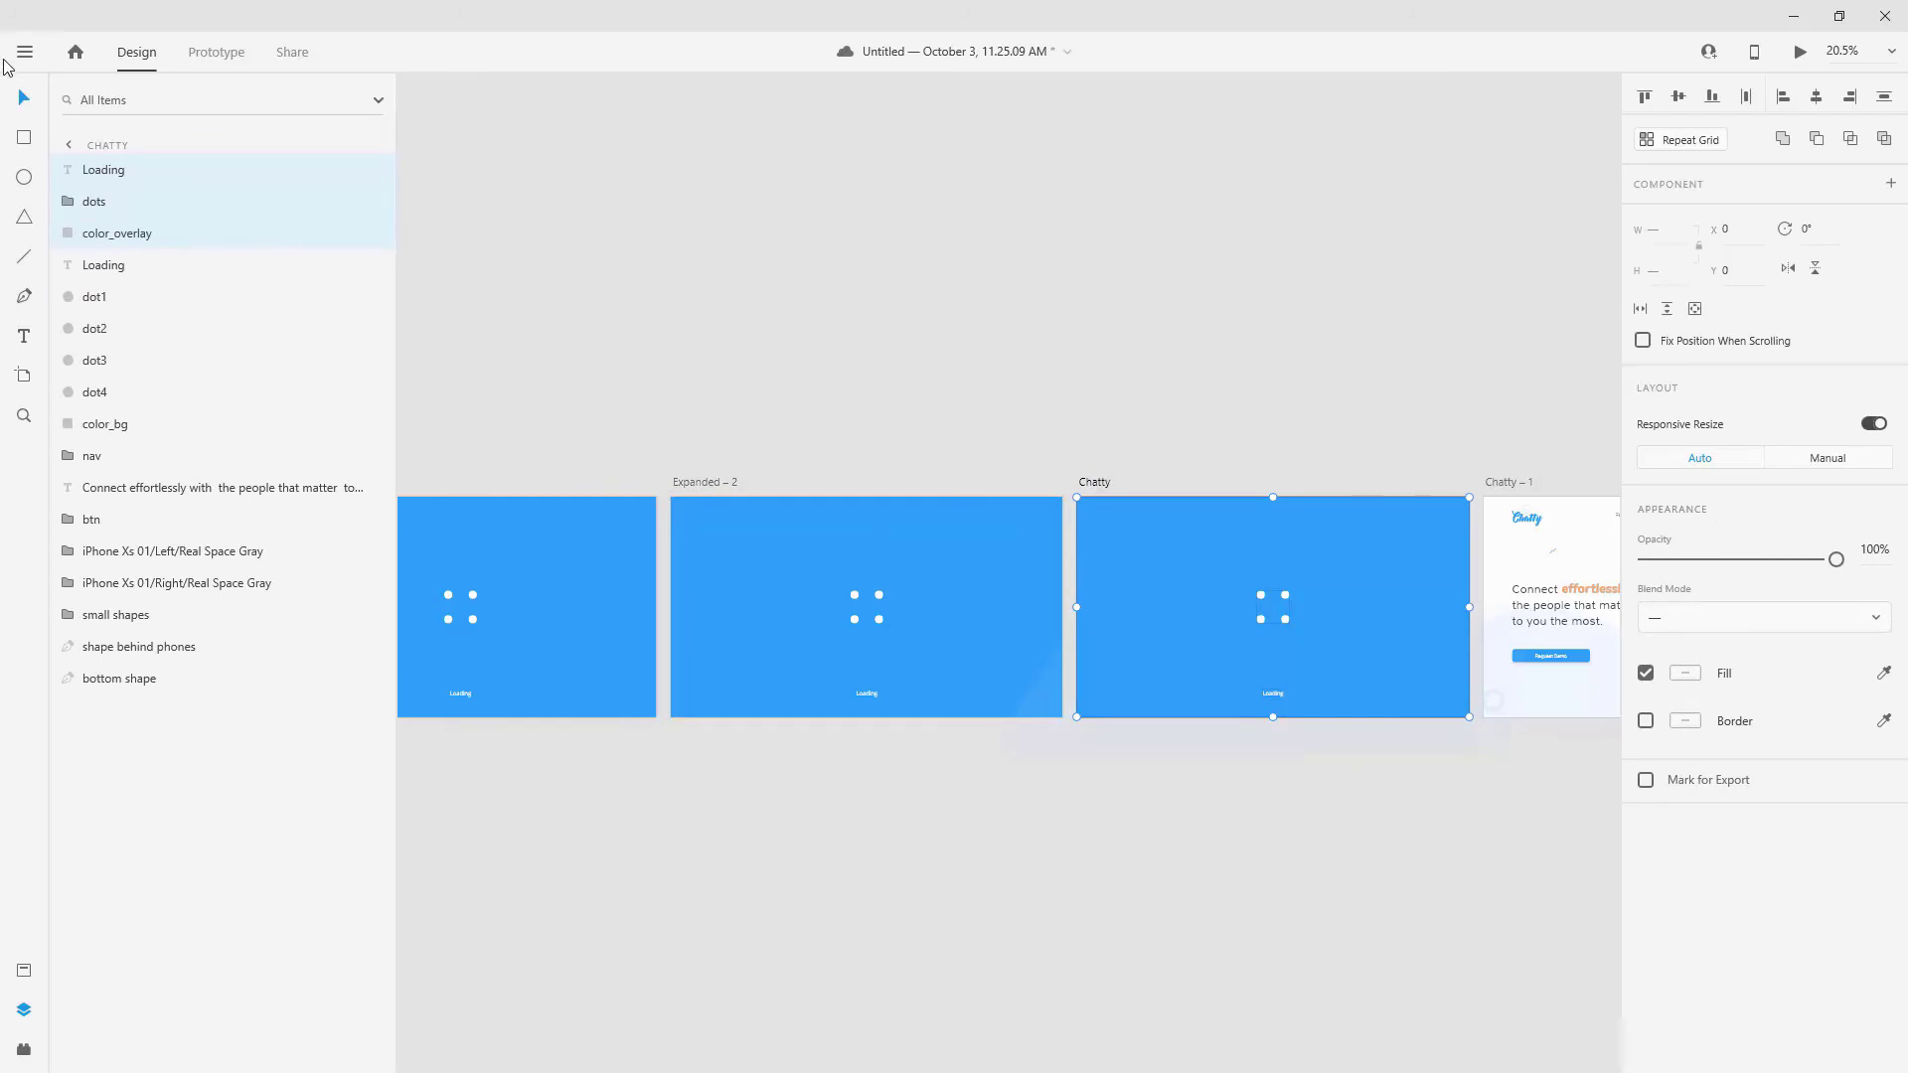
Fade Chatty's Loading text and dots group to 0% opacity.
{"action": "left_click", "coordinate": [140, 177]}
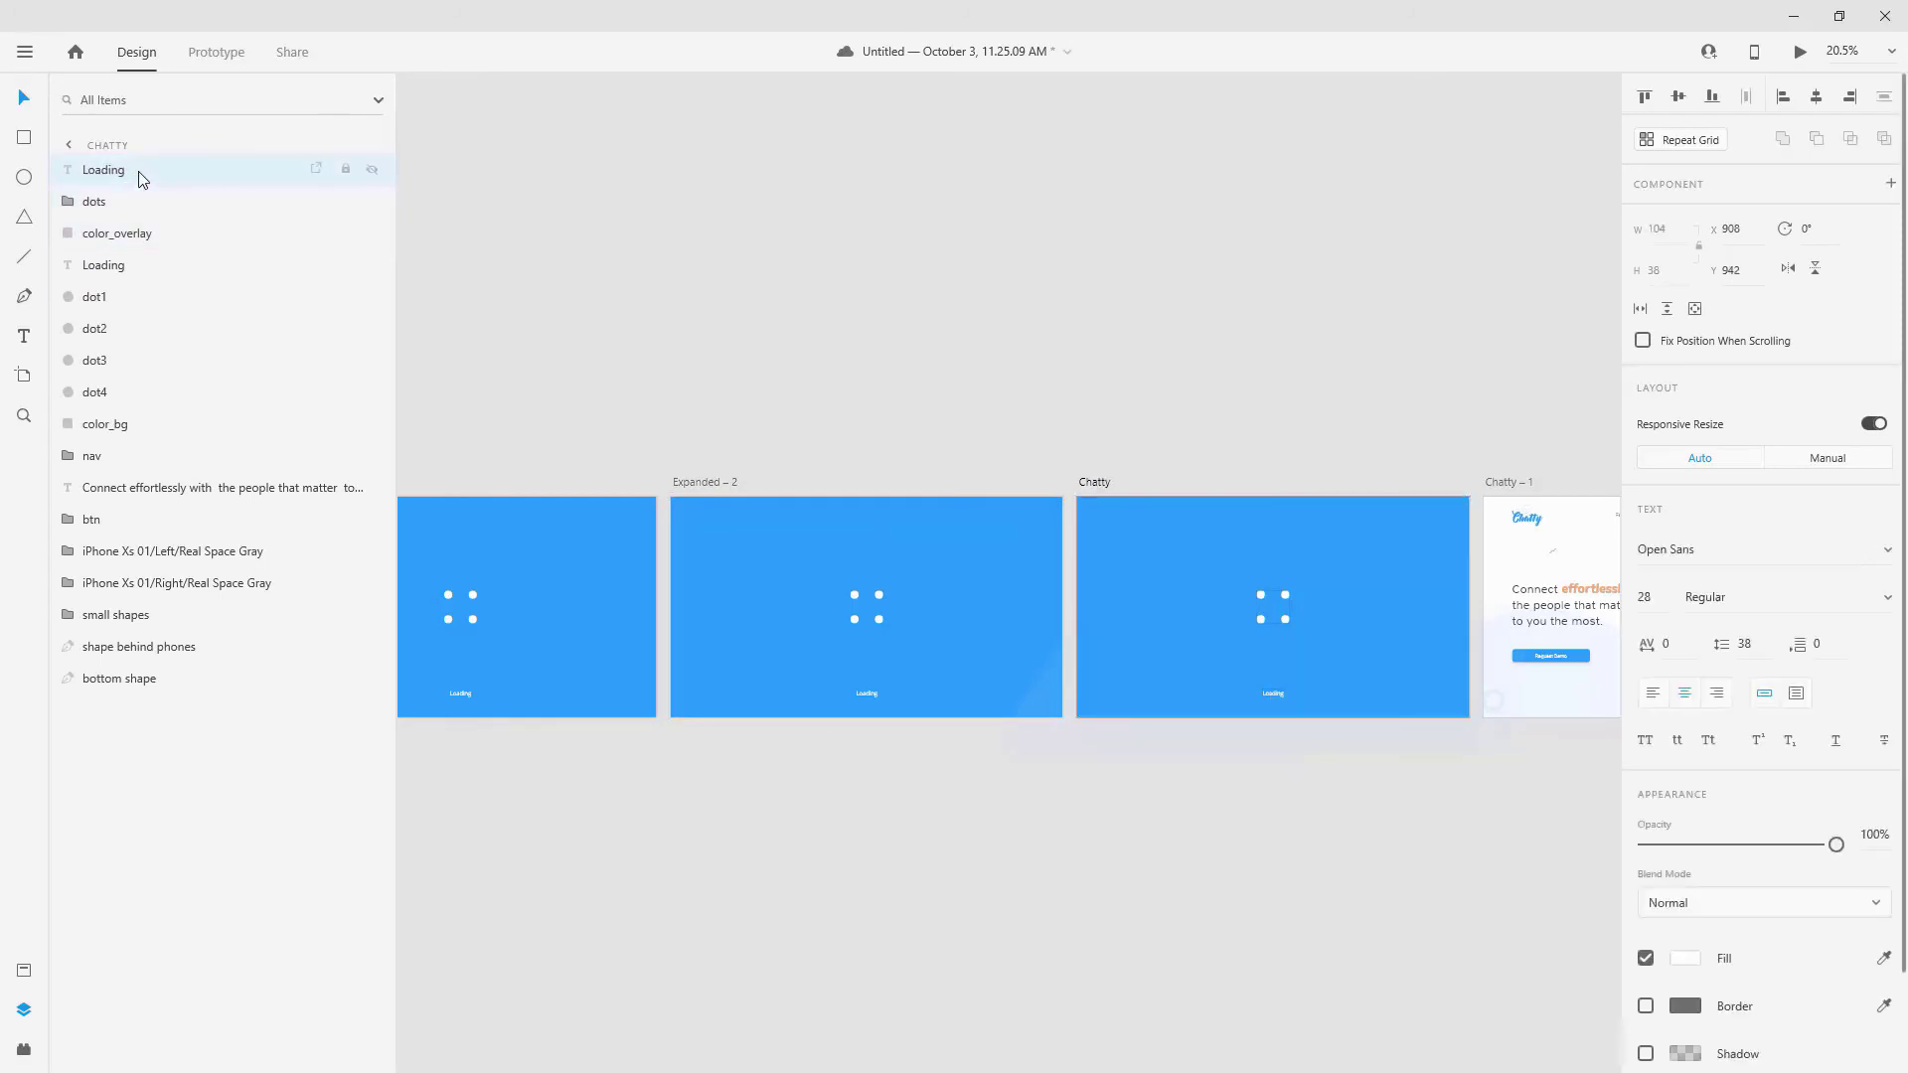
{"action": "key", "text": "0"}
{"action": "key", "text": "0"}
{"action": "scroll", "coordinate": [1465, 590], "scroll_direction": "up", "scroll_amount": 5}
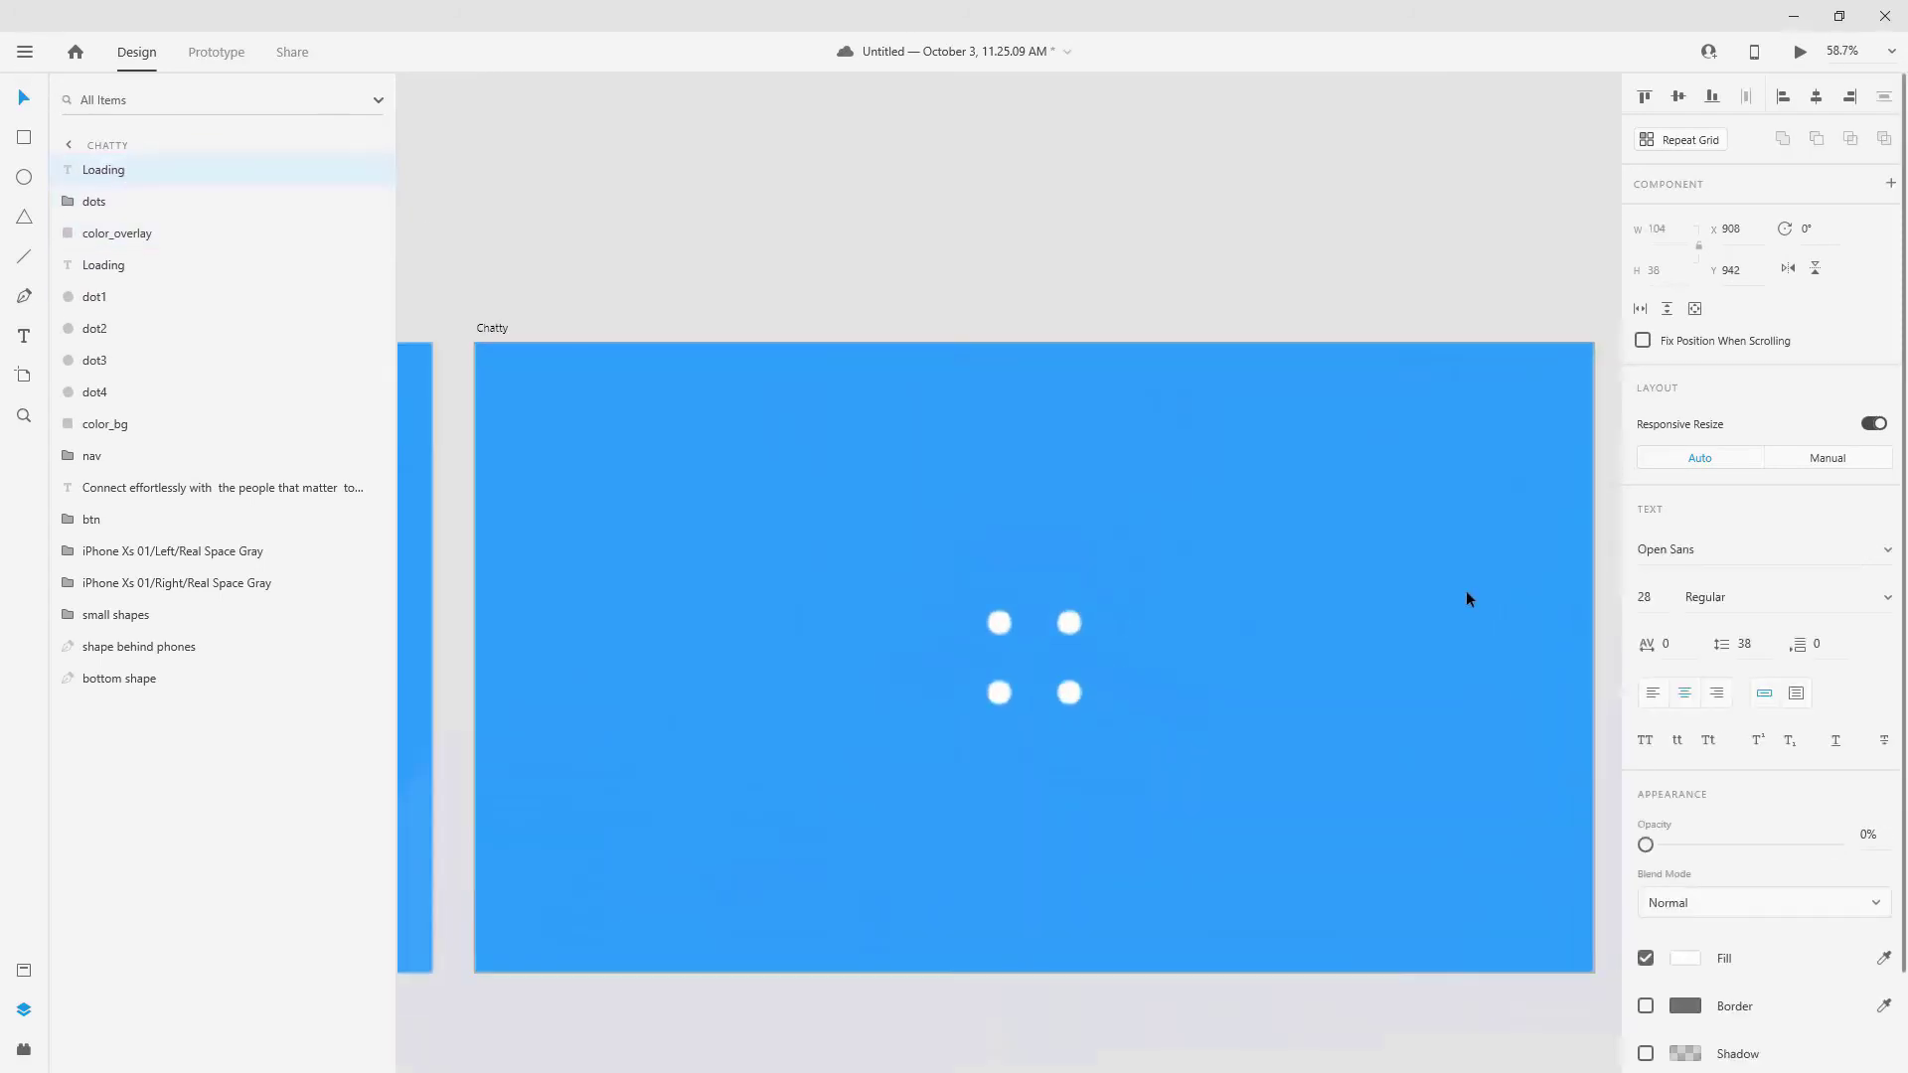
{"action": "left_click", "coordinate": [1079, 623]}
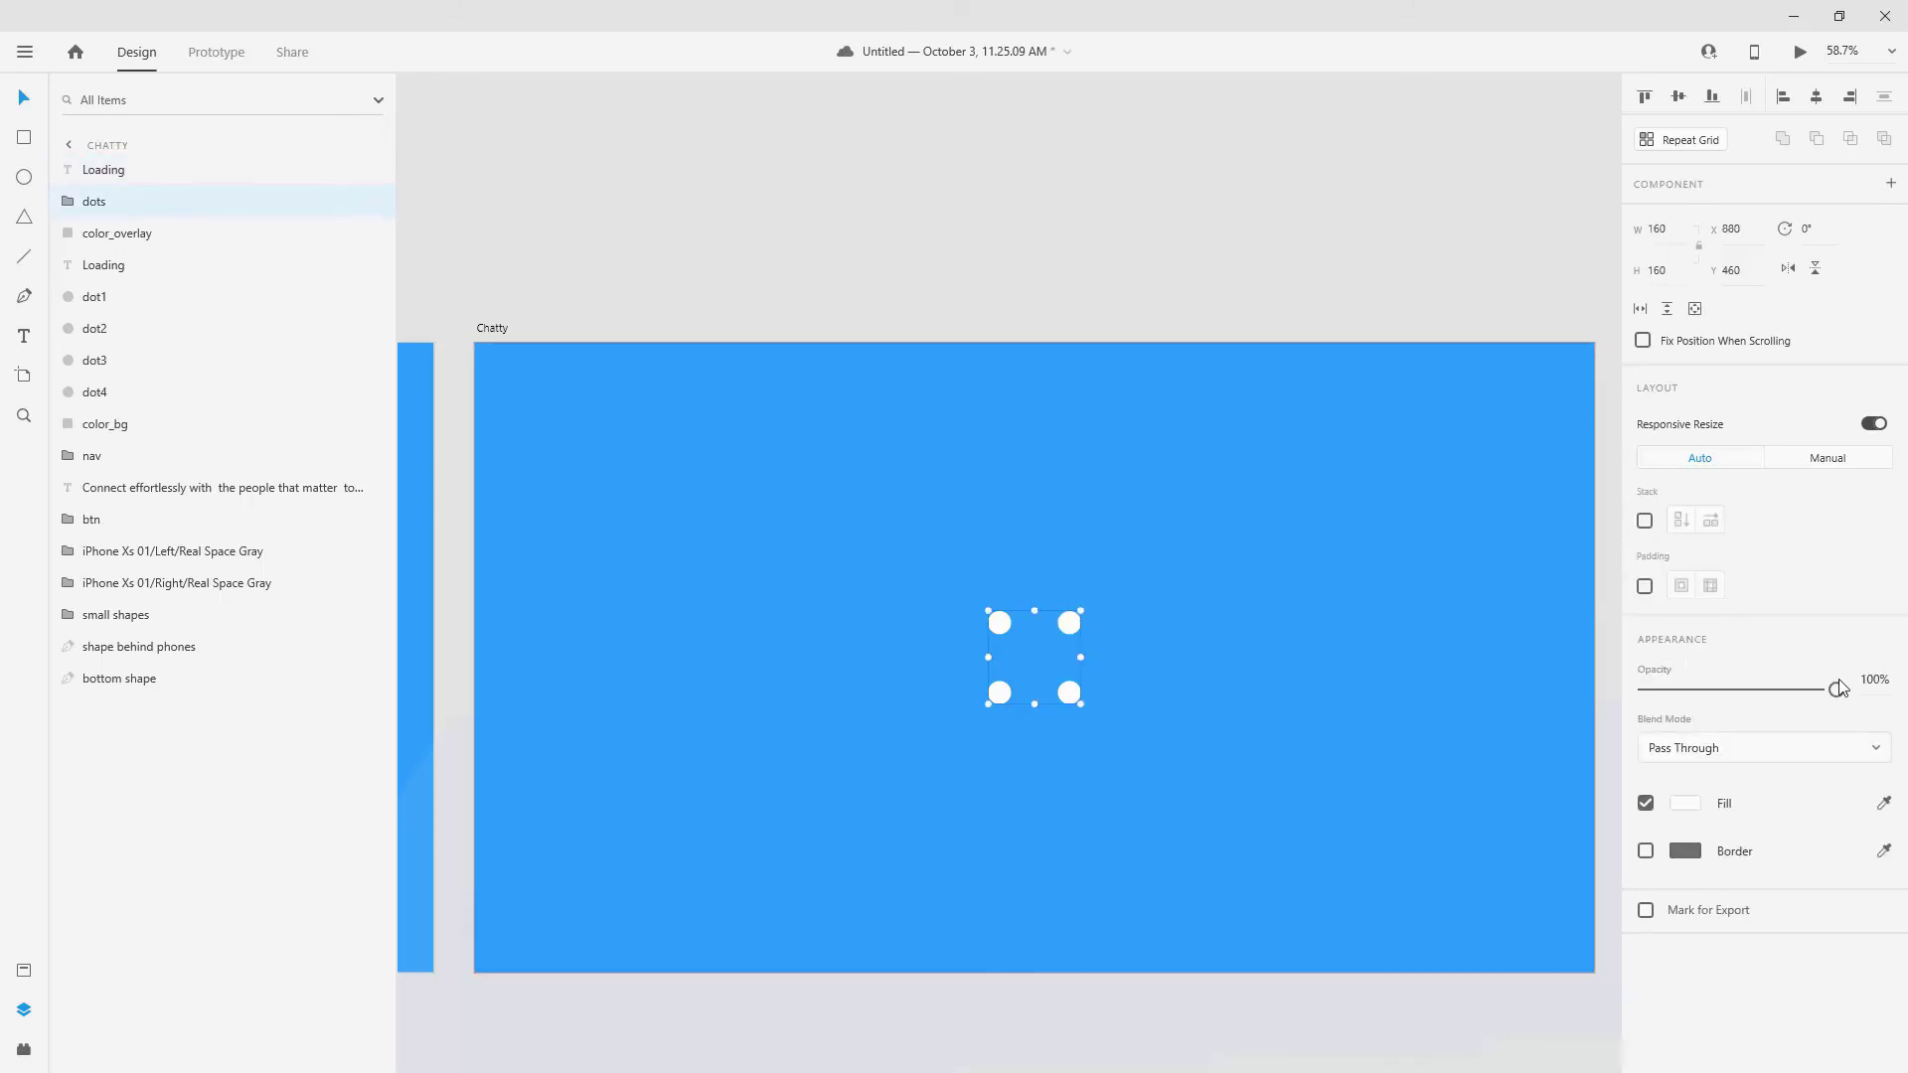
{"action": "left_click_drag", "start_coordinate": [1839, 688], "coordinate": [1583, 685]}
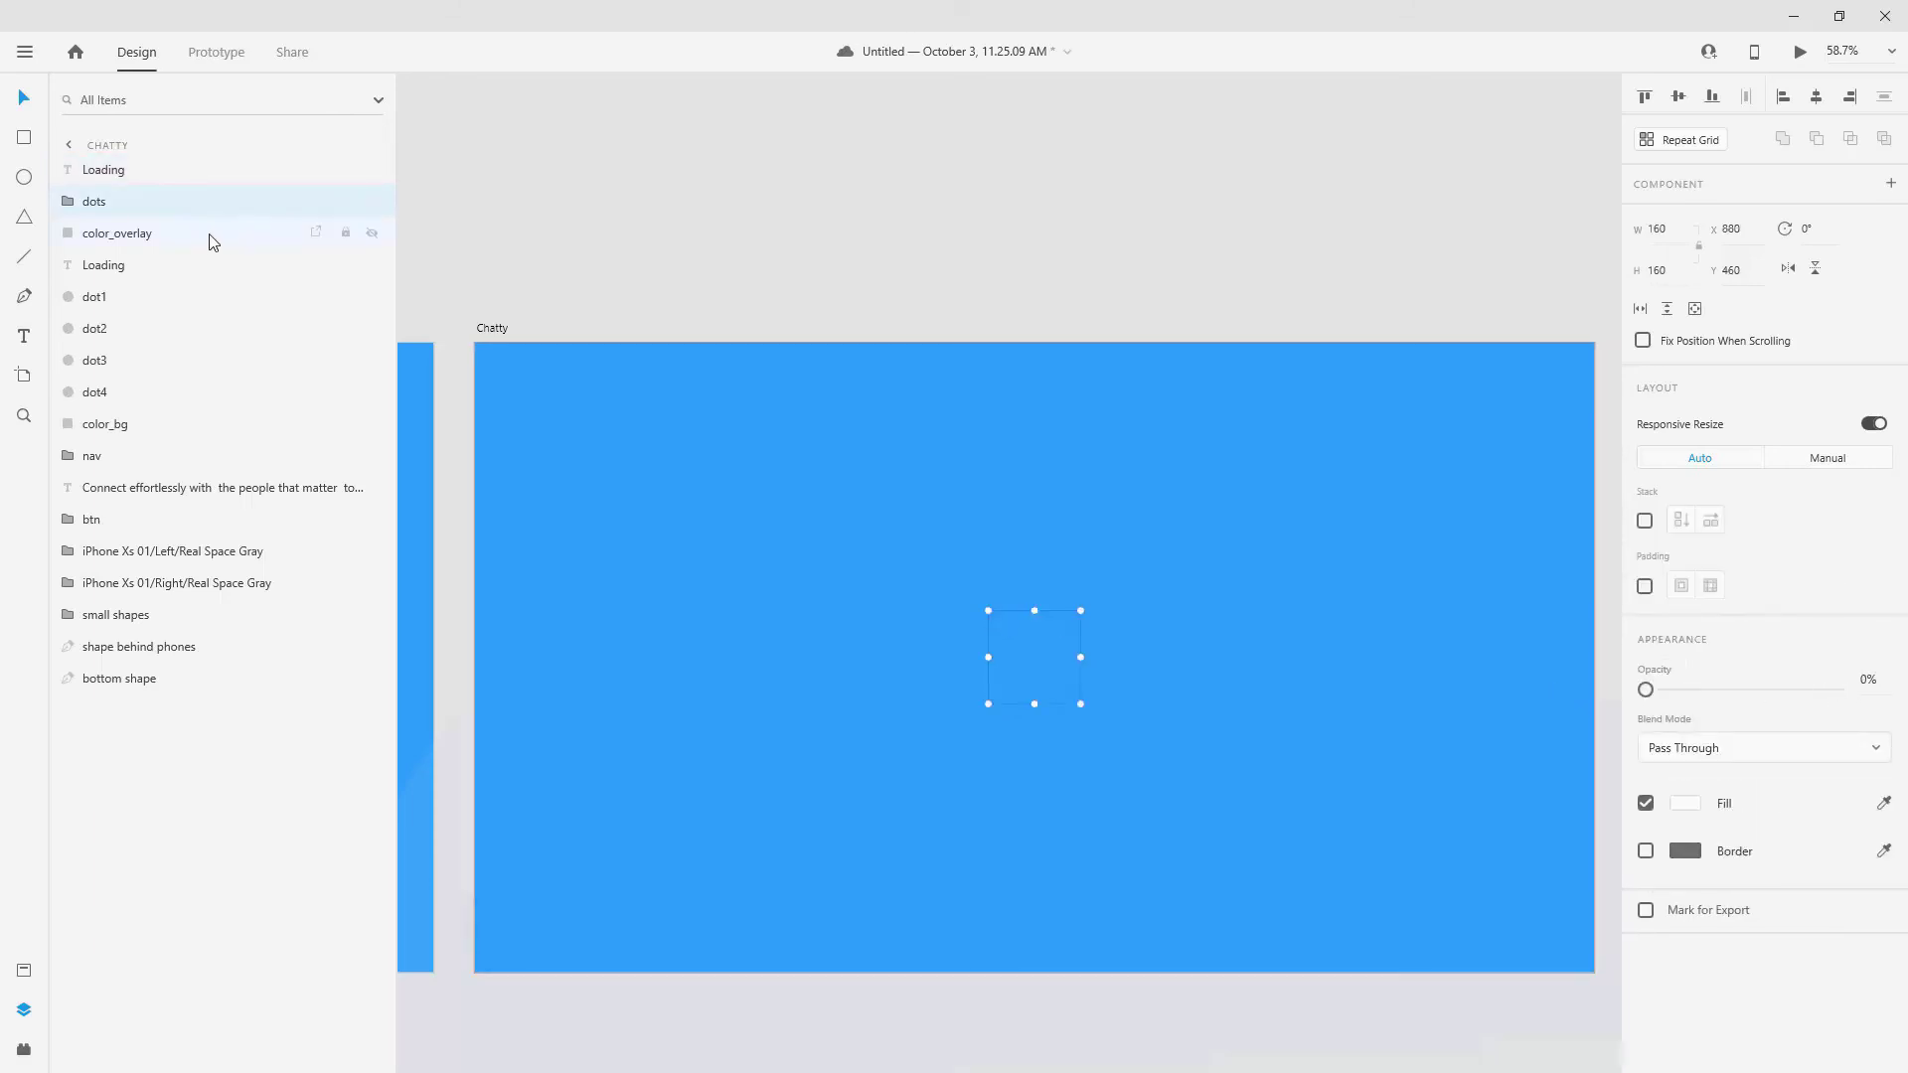
Shrink Chatty's color_overlay to 1 px high and fade it to 0% opacity.
{"action": "left_click", "coordinate": [142, 234]}
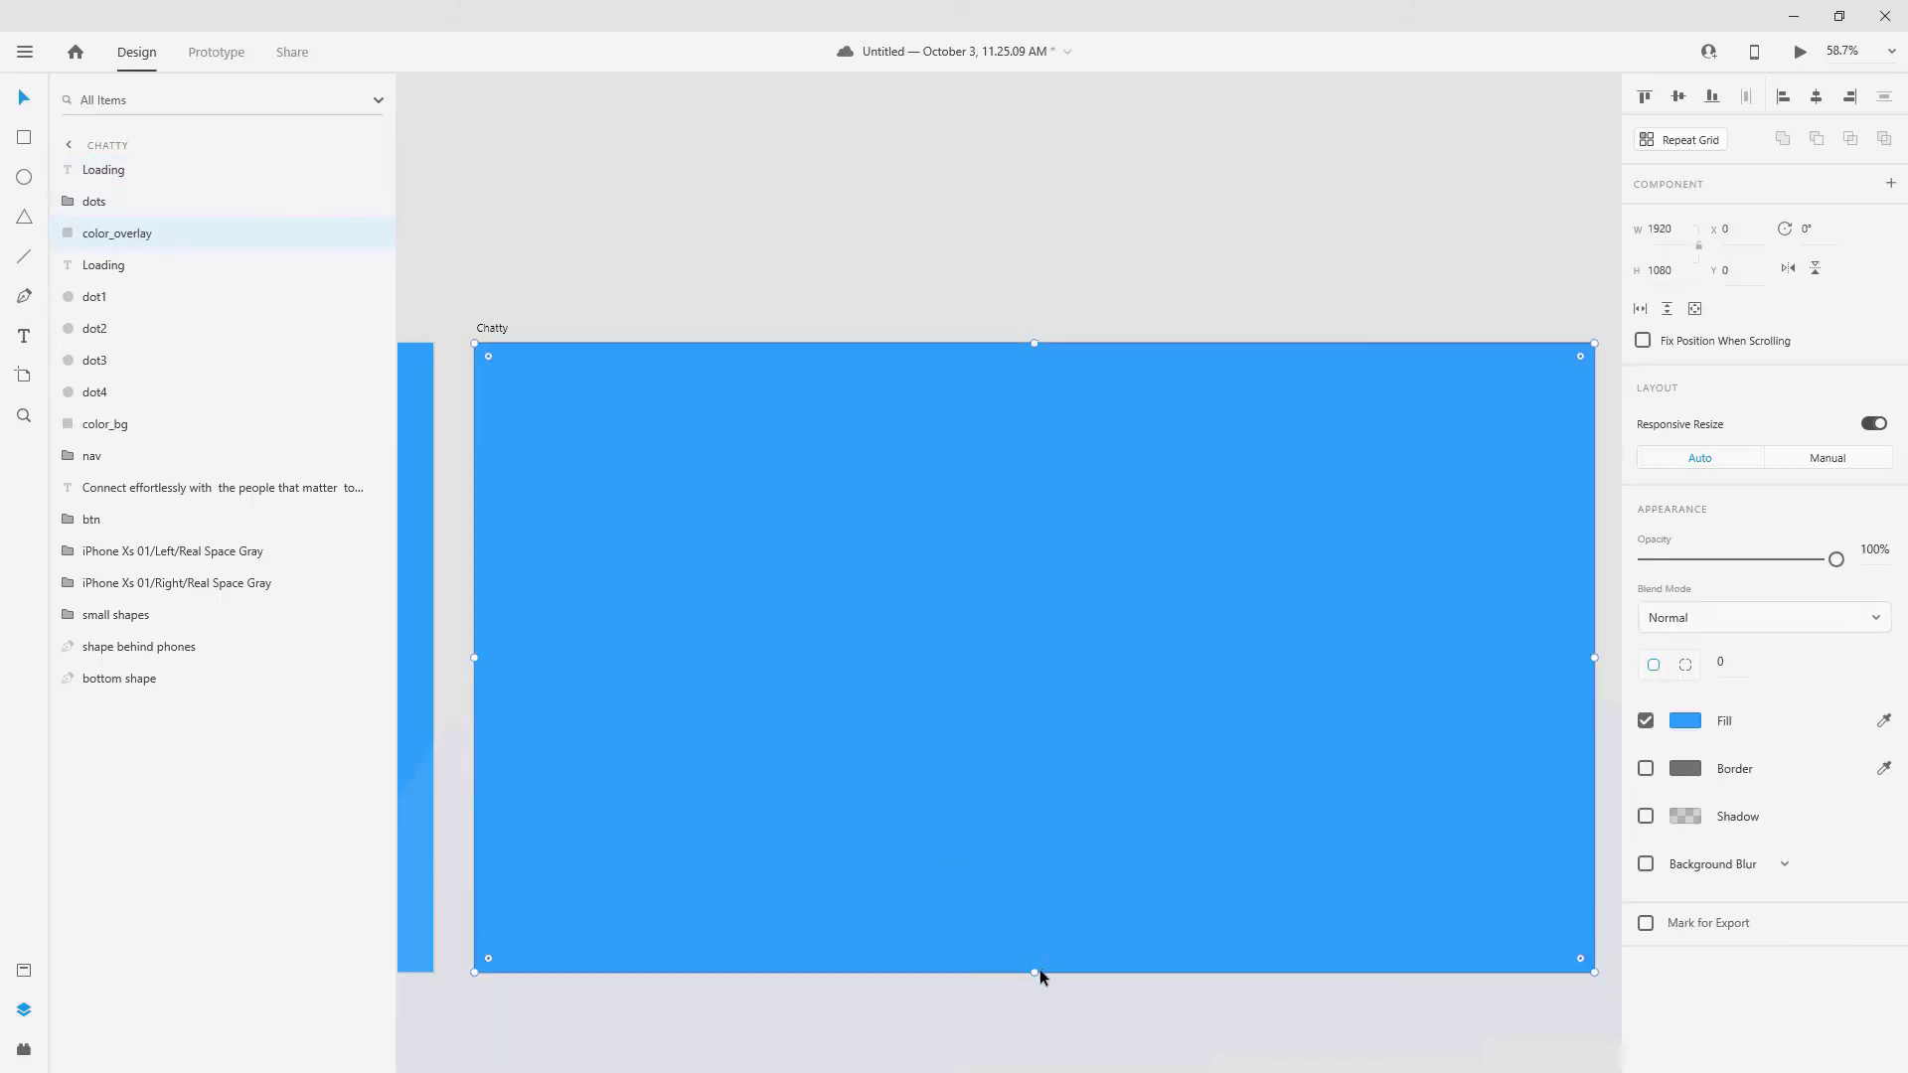
{"action": "left_click_drag", "start_coordinate": [1036, 973], "coordinate": [1059, 352]}
{"action": "left_click", "coordinate": [1671, 270]}
{"action": "key", "text": "Return"}
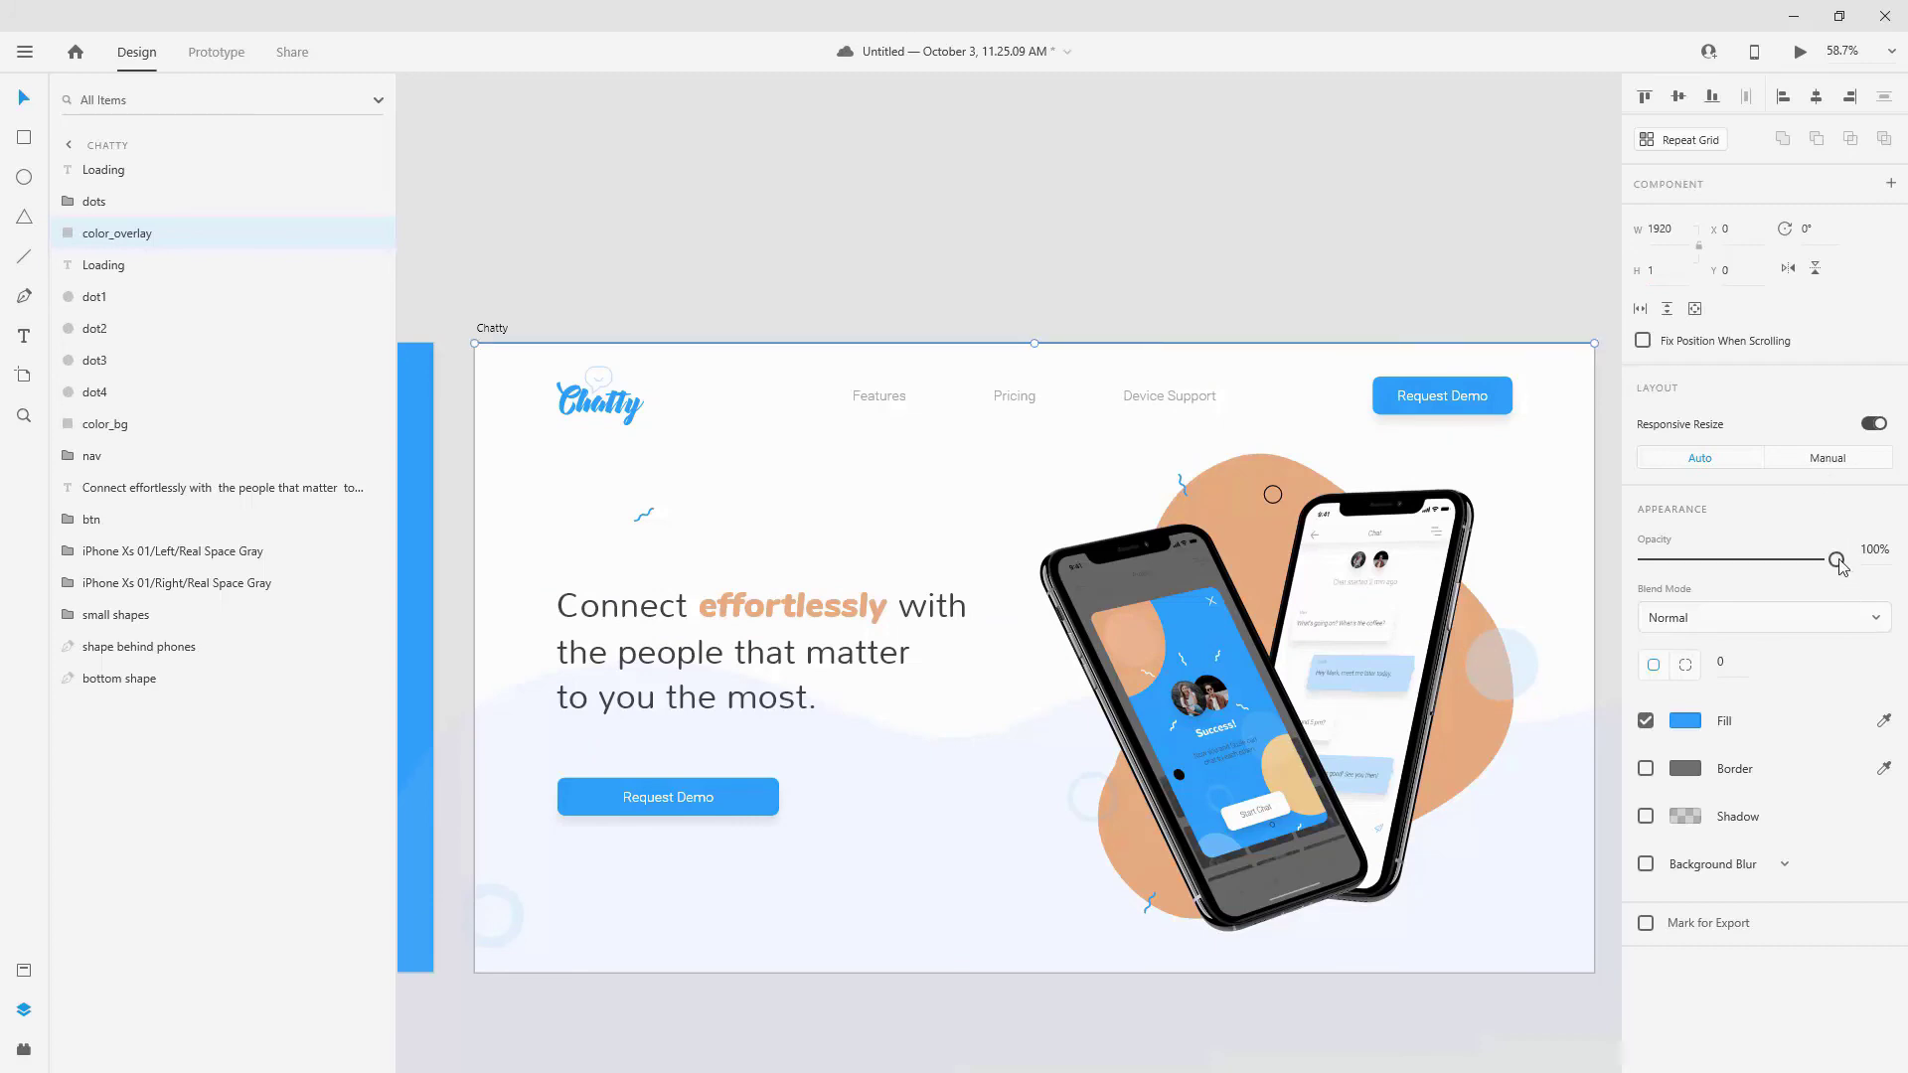
{"action": "left_click_drag", "start_coordinate": [1835, 560], "coordinate": [1571, 548]}
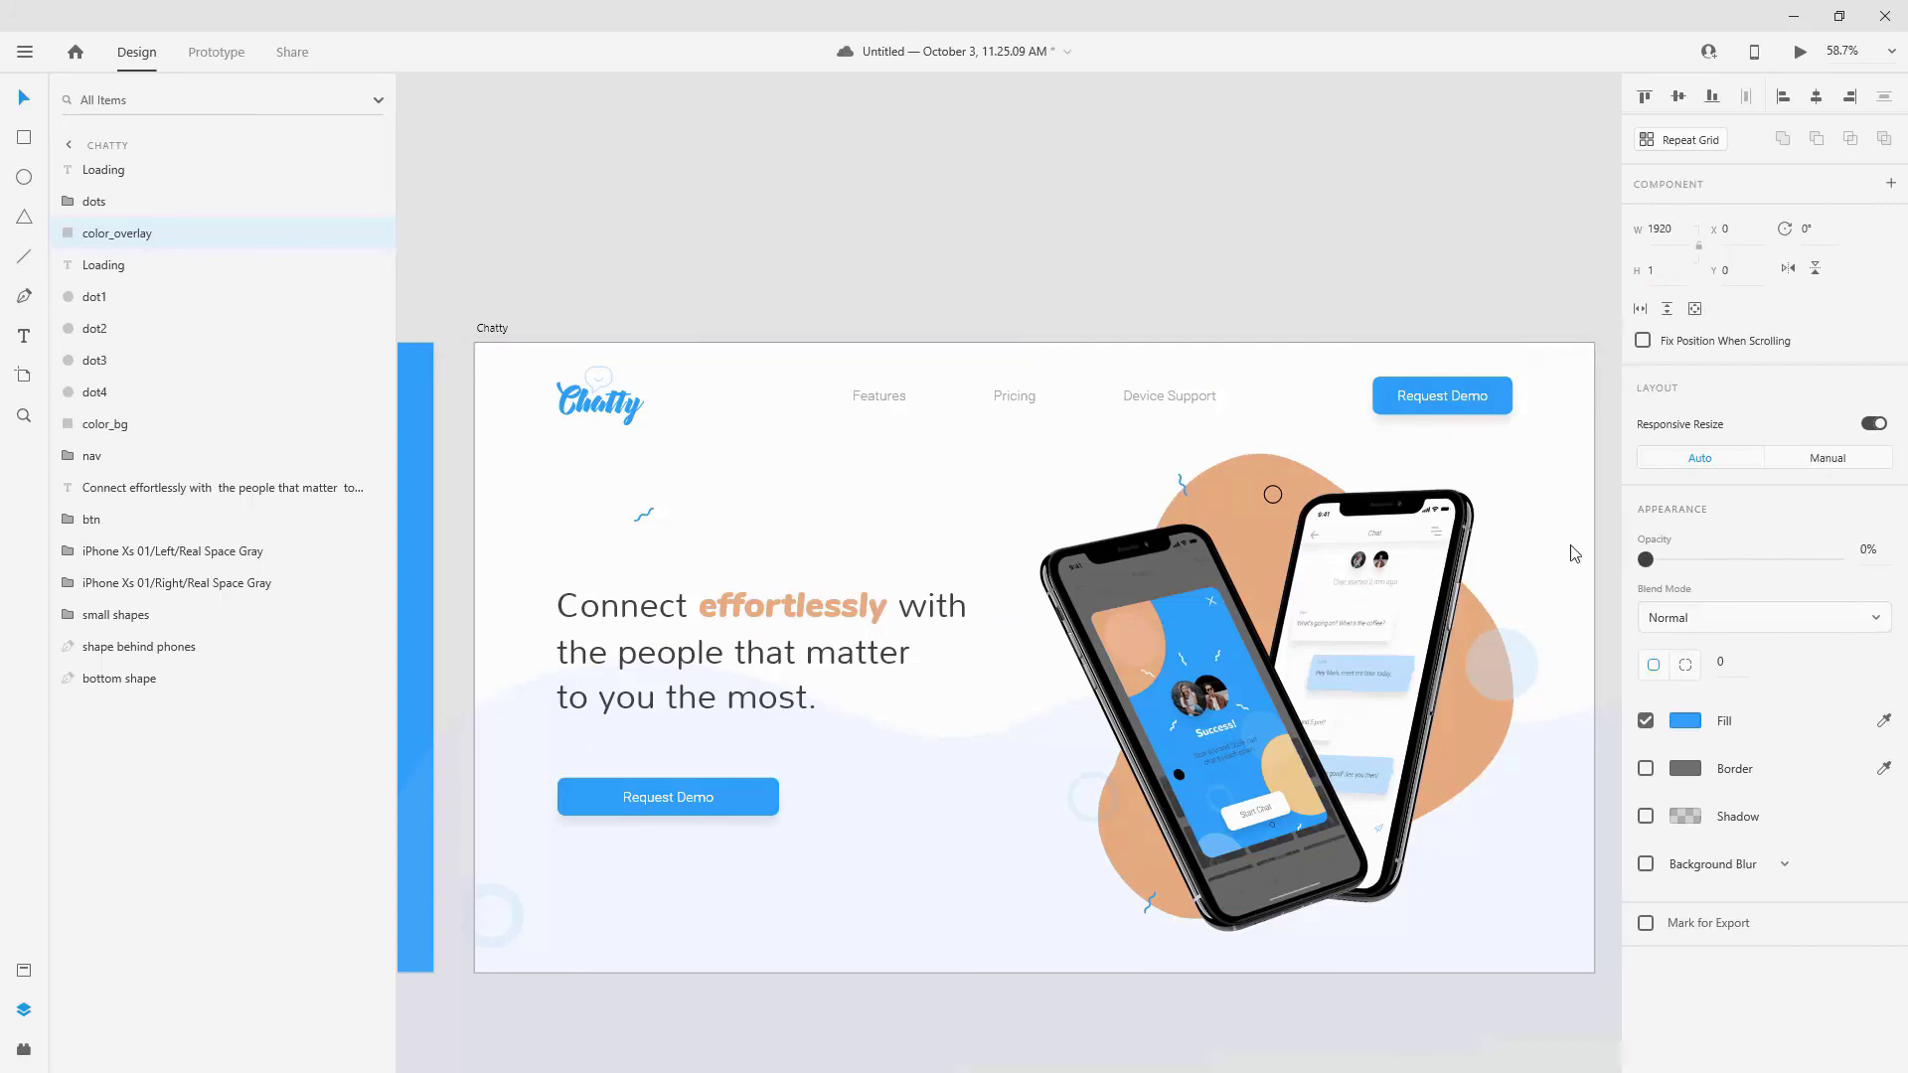
{"action": "left_click", "coordinate": [832, 206]}
{"action": "scroll", "coordinate": [1385, 472], "scroll_direction": "down", "scroll_amount": 5}
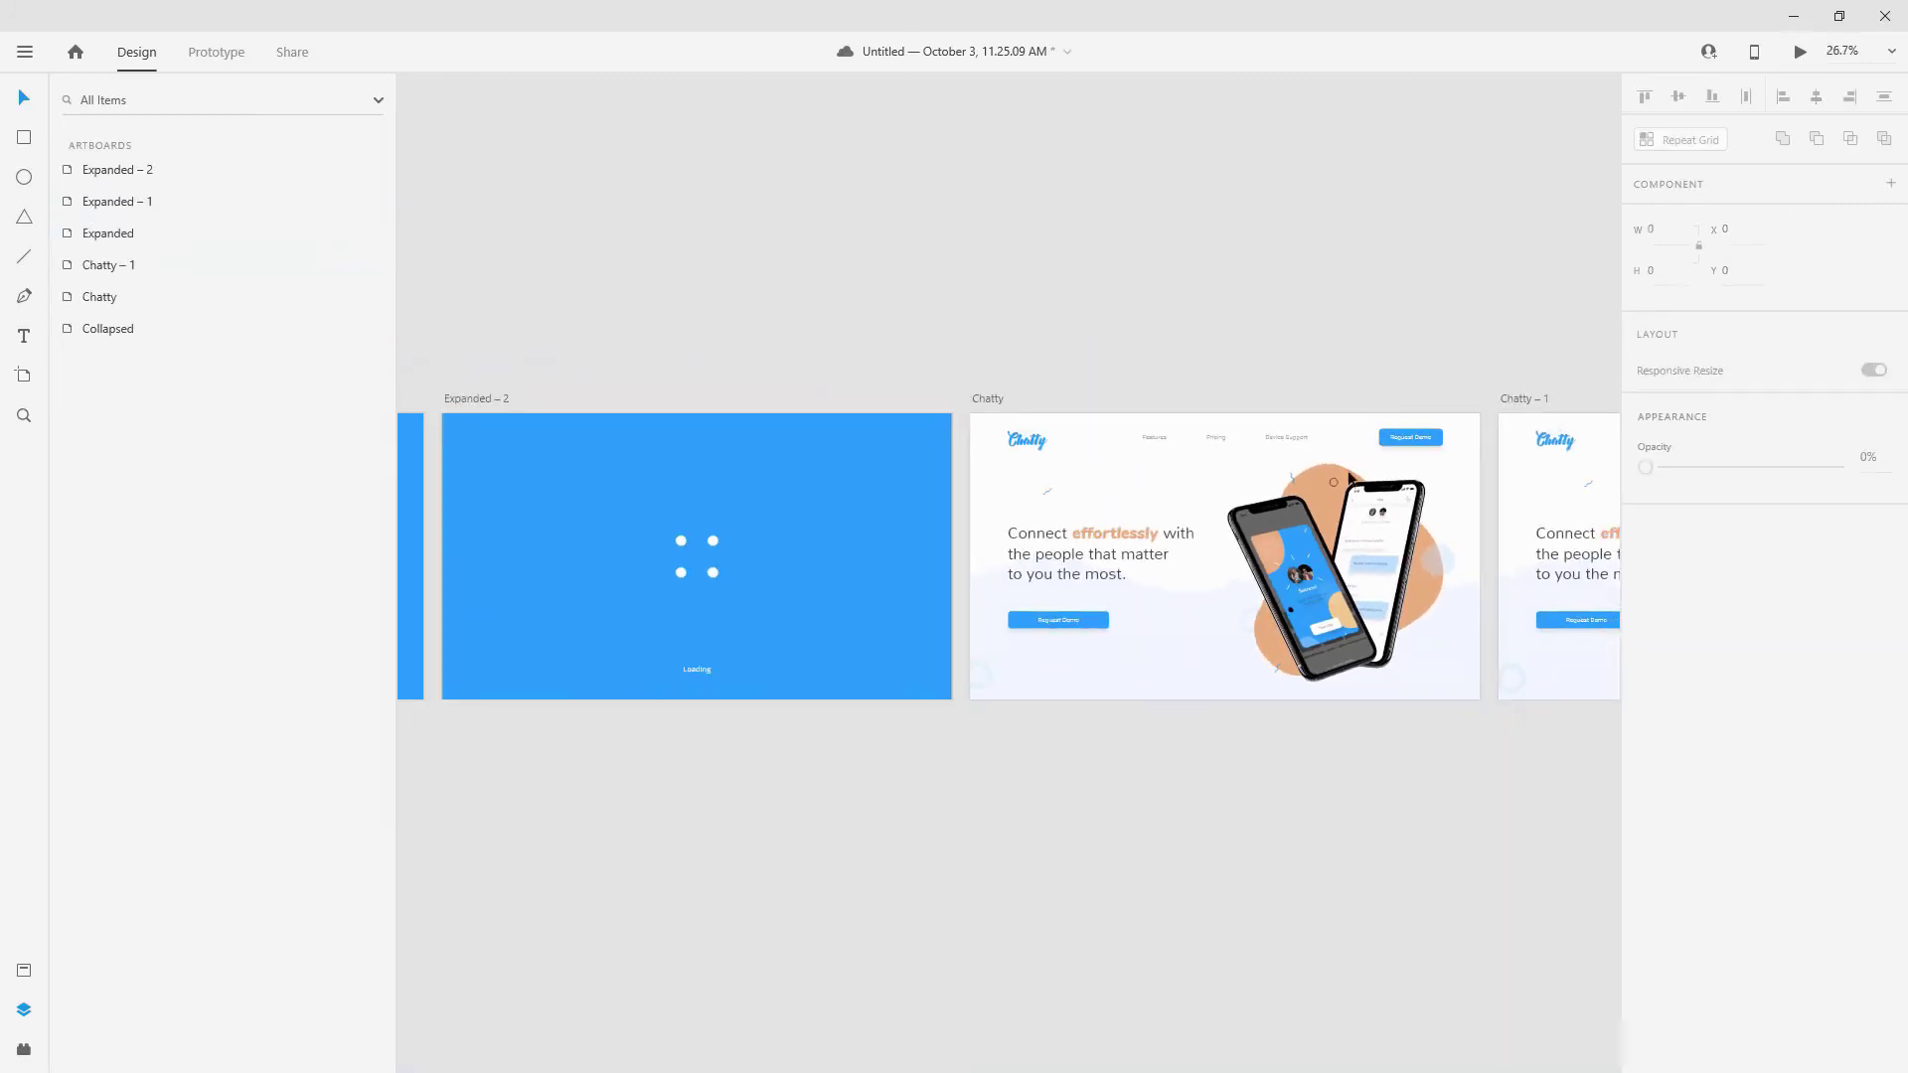
Paste Chatty's layers from nav through bottom shape into Expanded – 2.
{"action": "left_click", "coordinate": [1195, 469]}
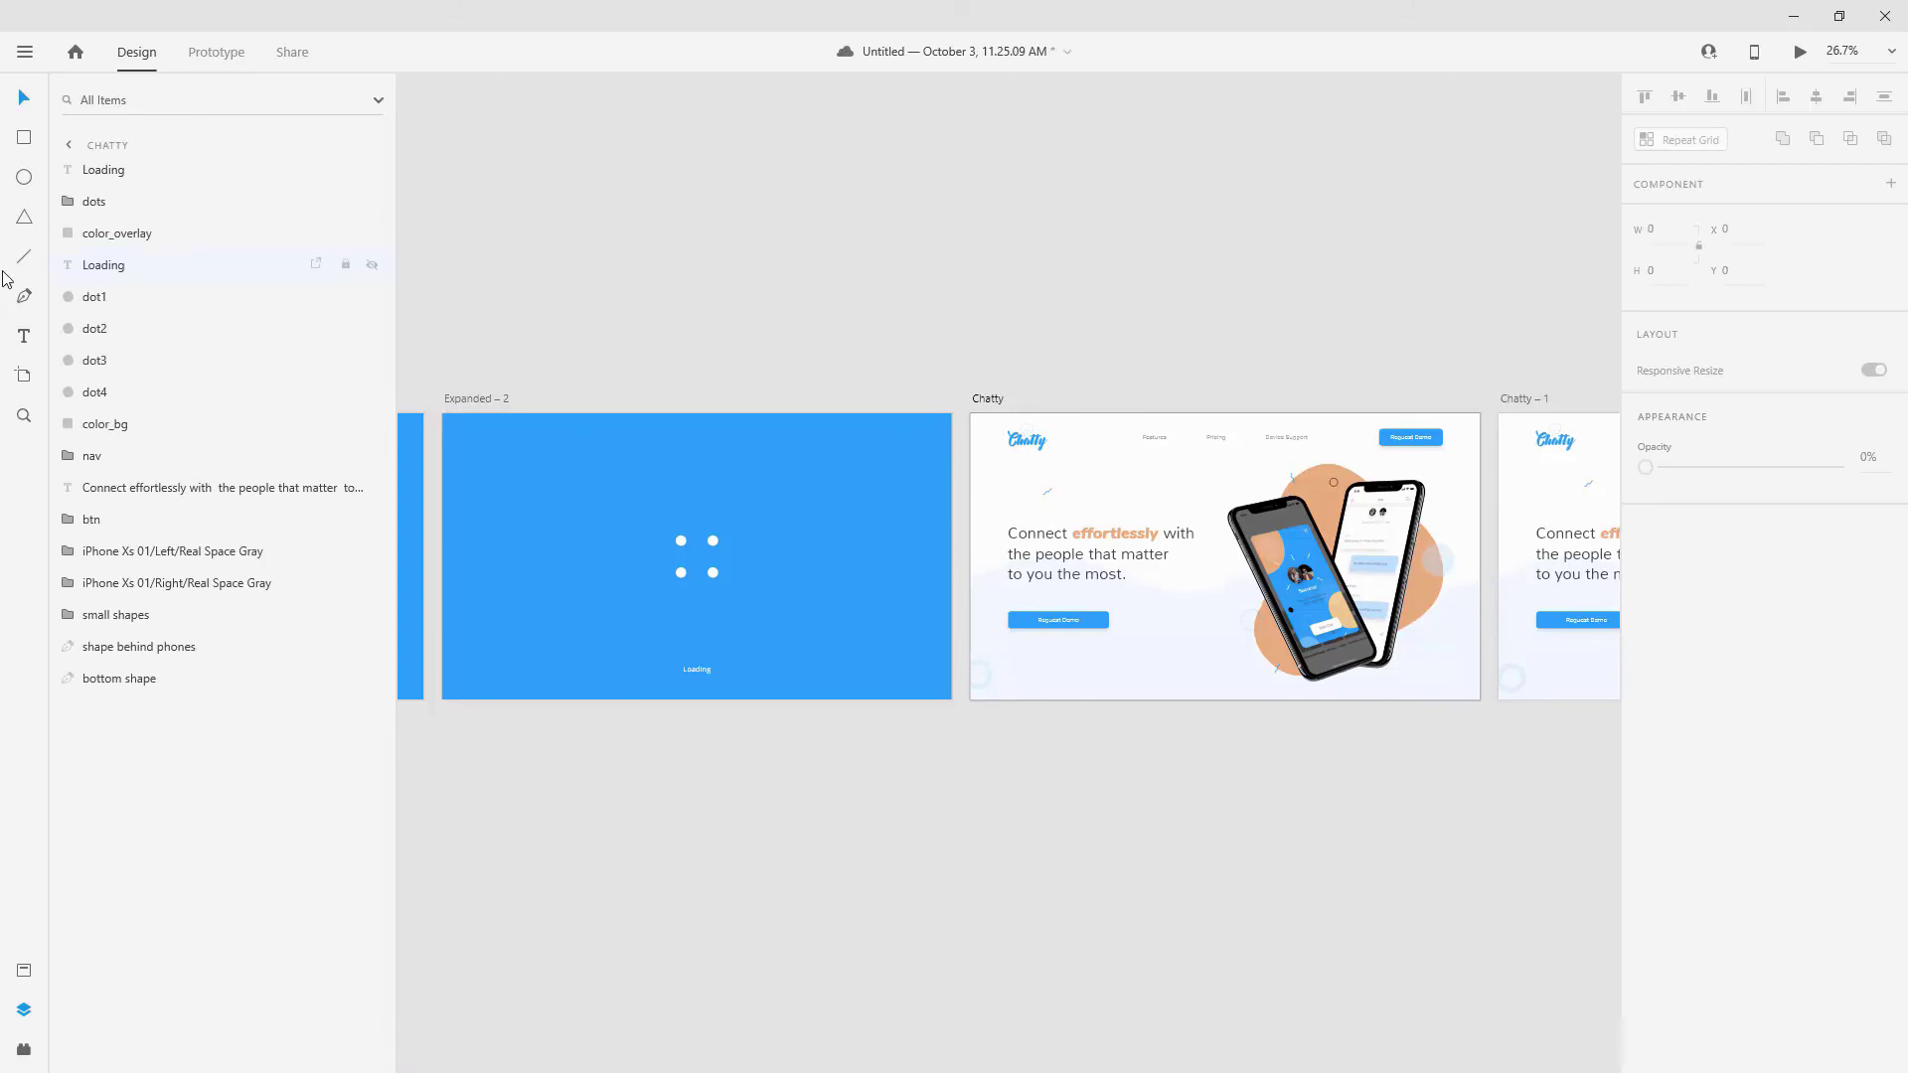
{"action": "left_click", "coordinate": [96, 304]}
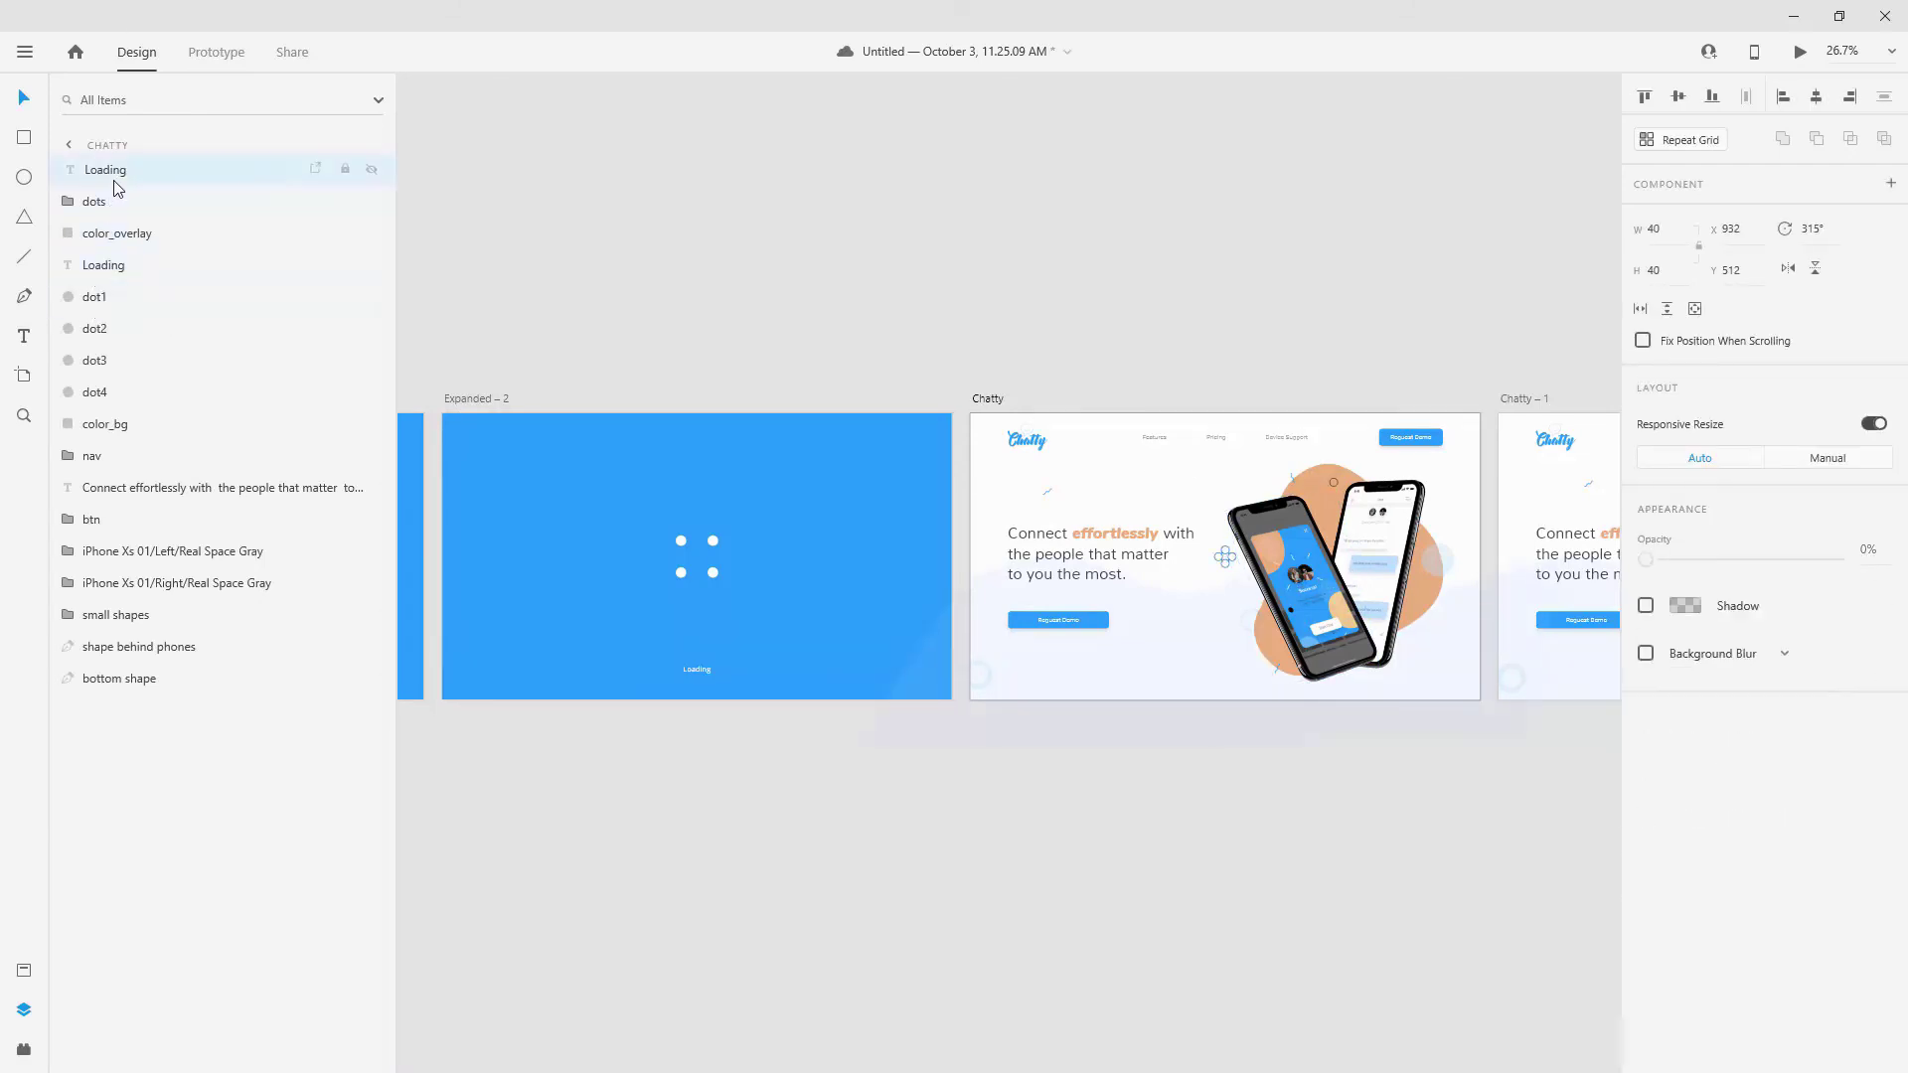
{"action": "left_click", "coordinate": [99, 199]}
{"action": "left_click", "coordinate": [122, 239]}
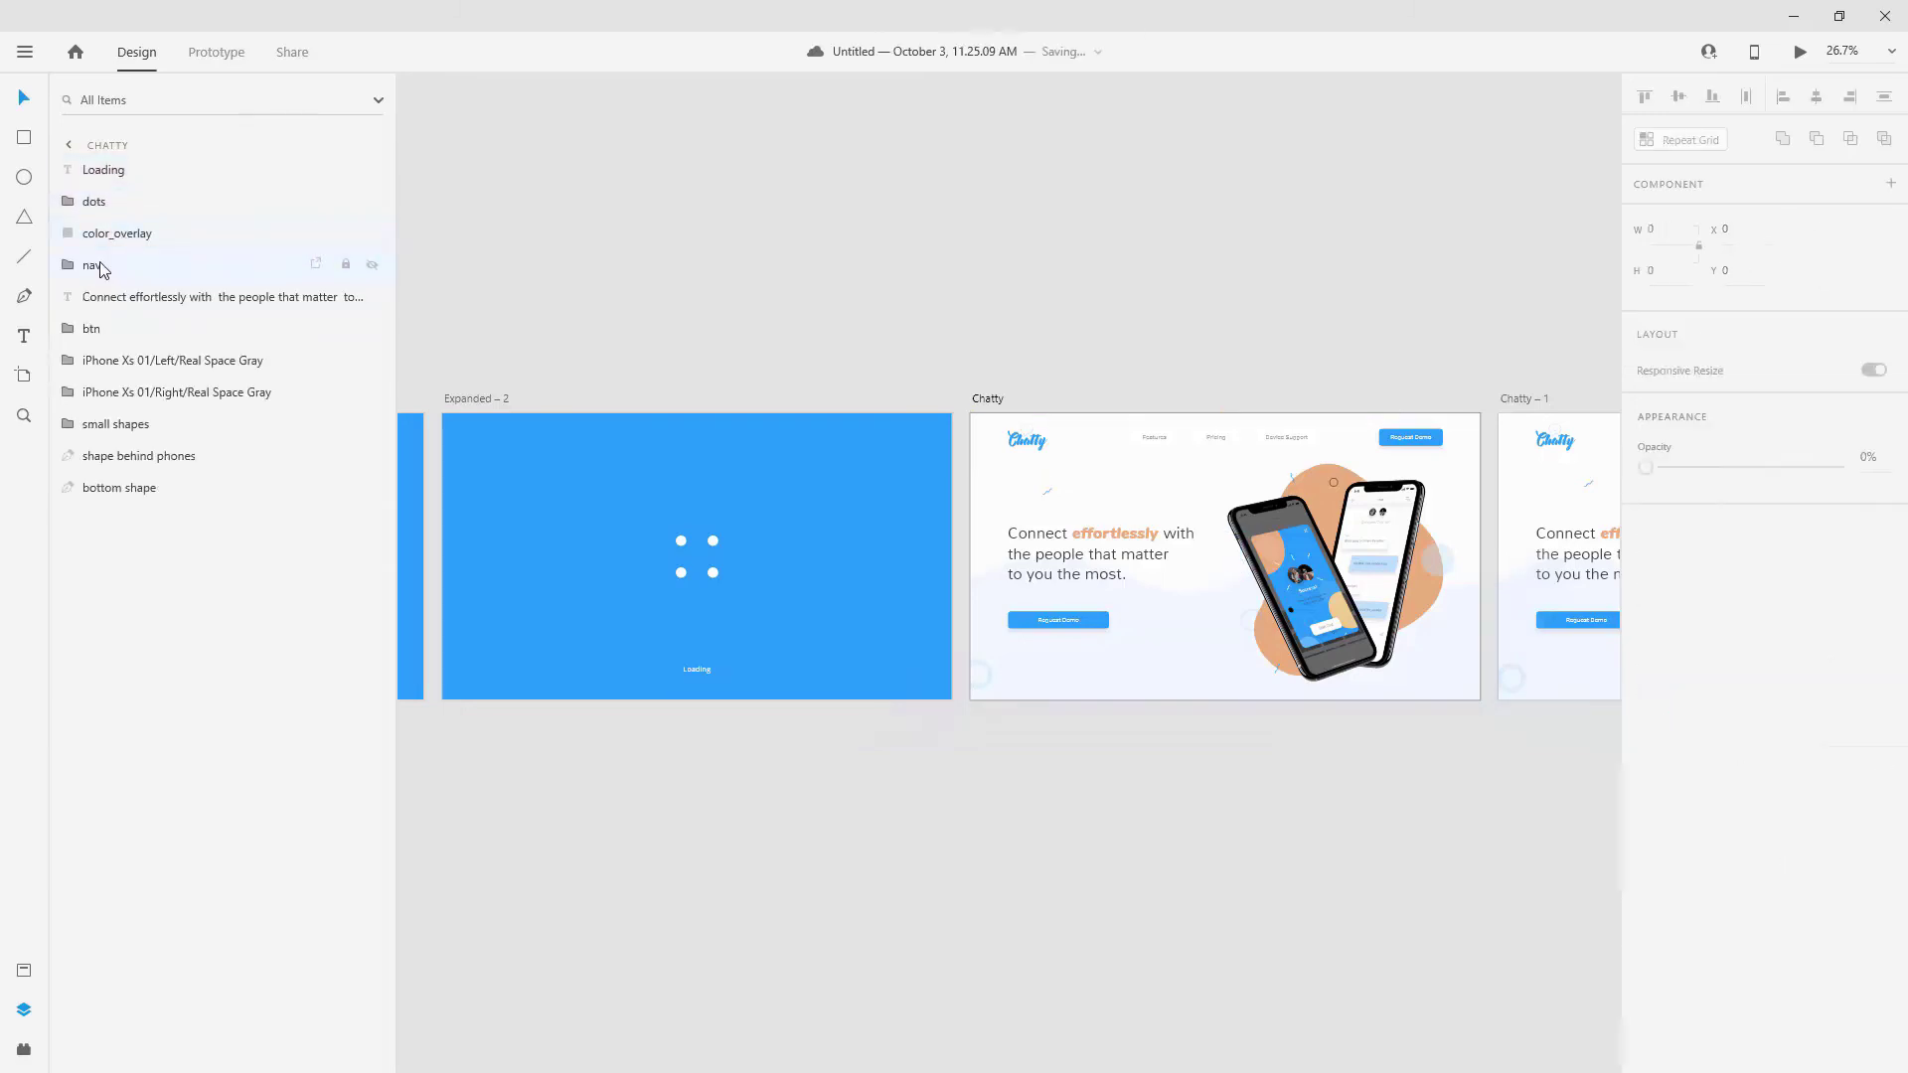
{"action": "left_click", "coordinate": [97, 265]}
{"action": "left_click", "coordinate": [121, 489], "text": "shift"}
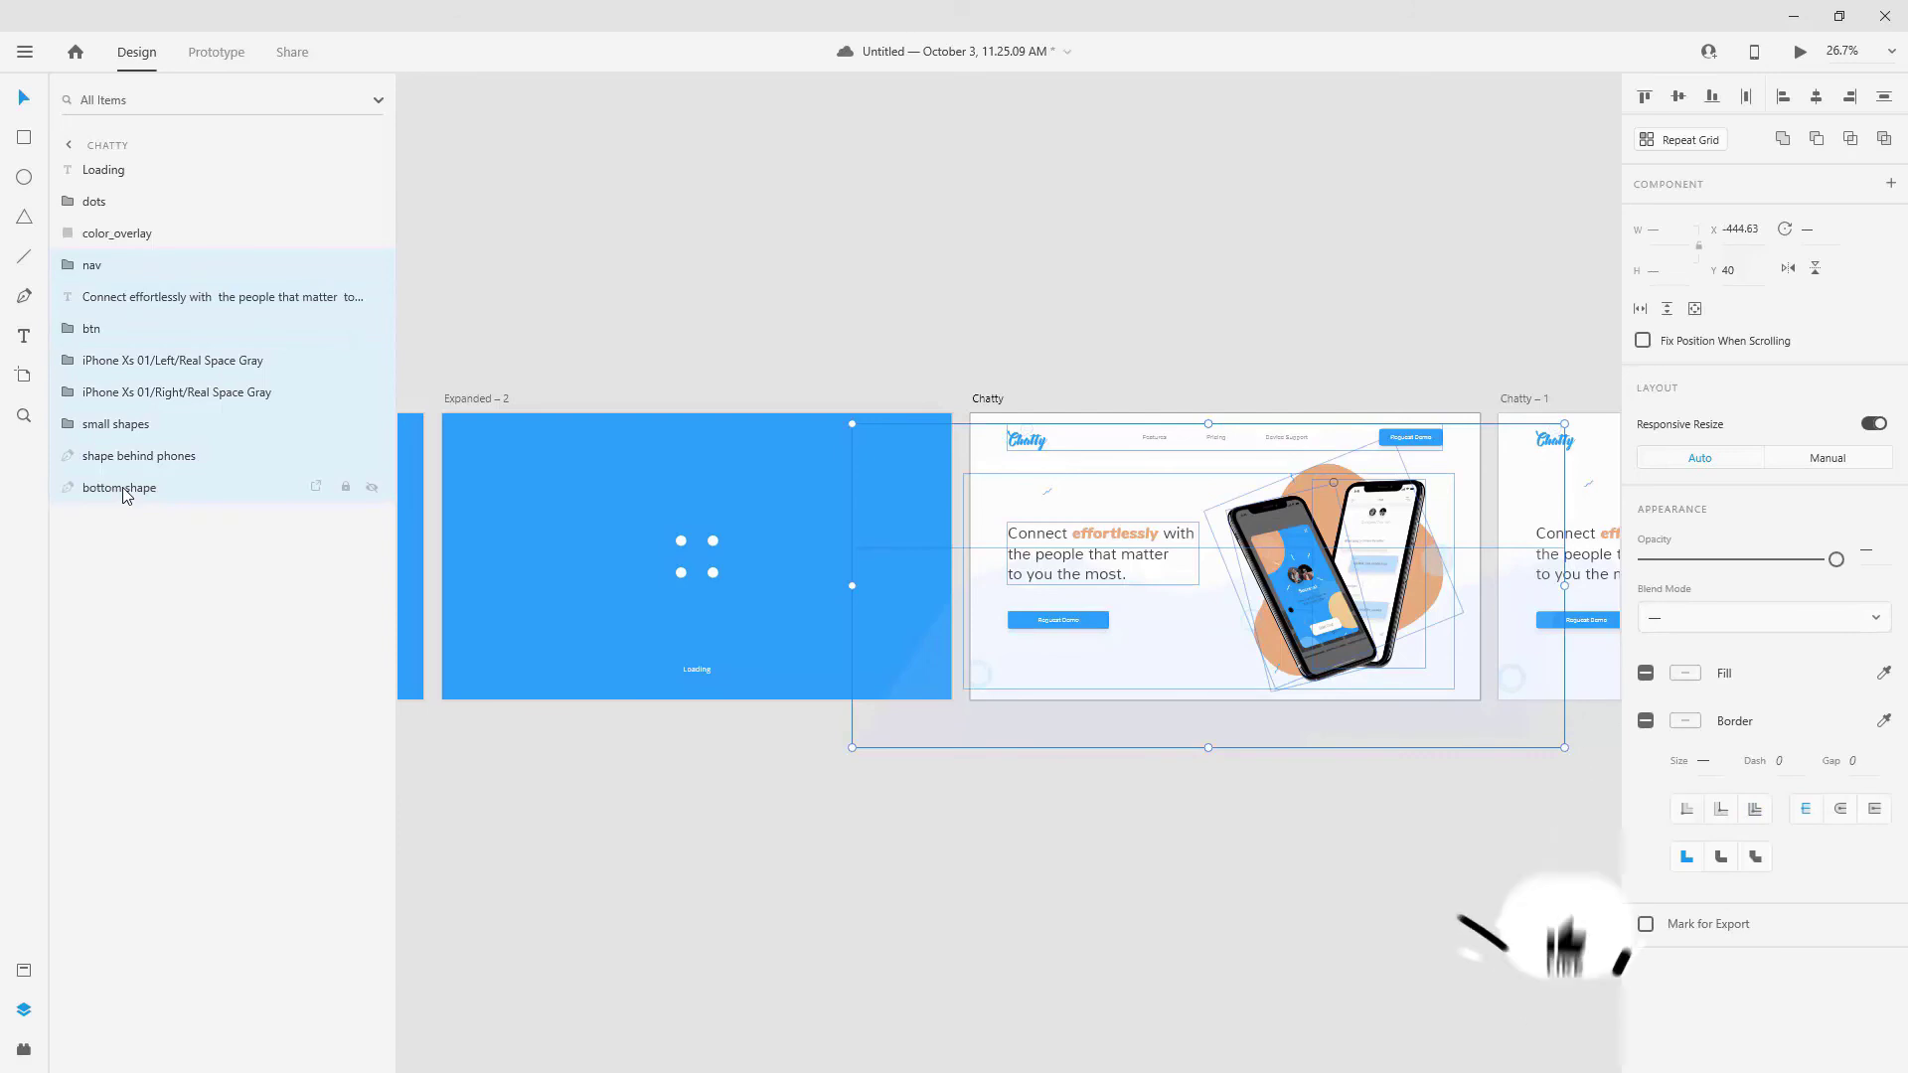
{"action": "left_click", "coordinate": [475, 397]}
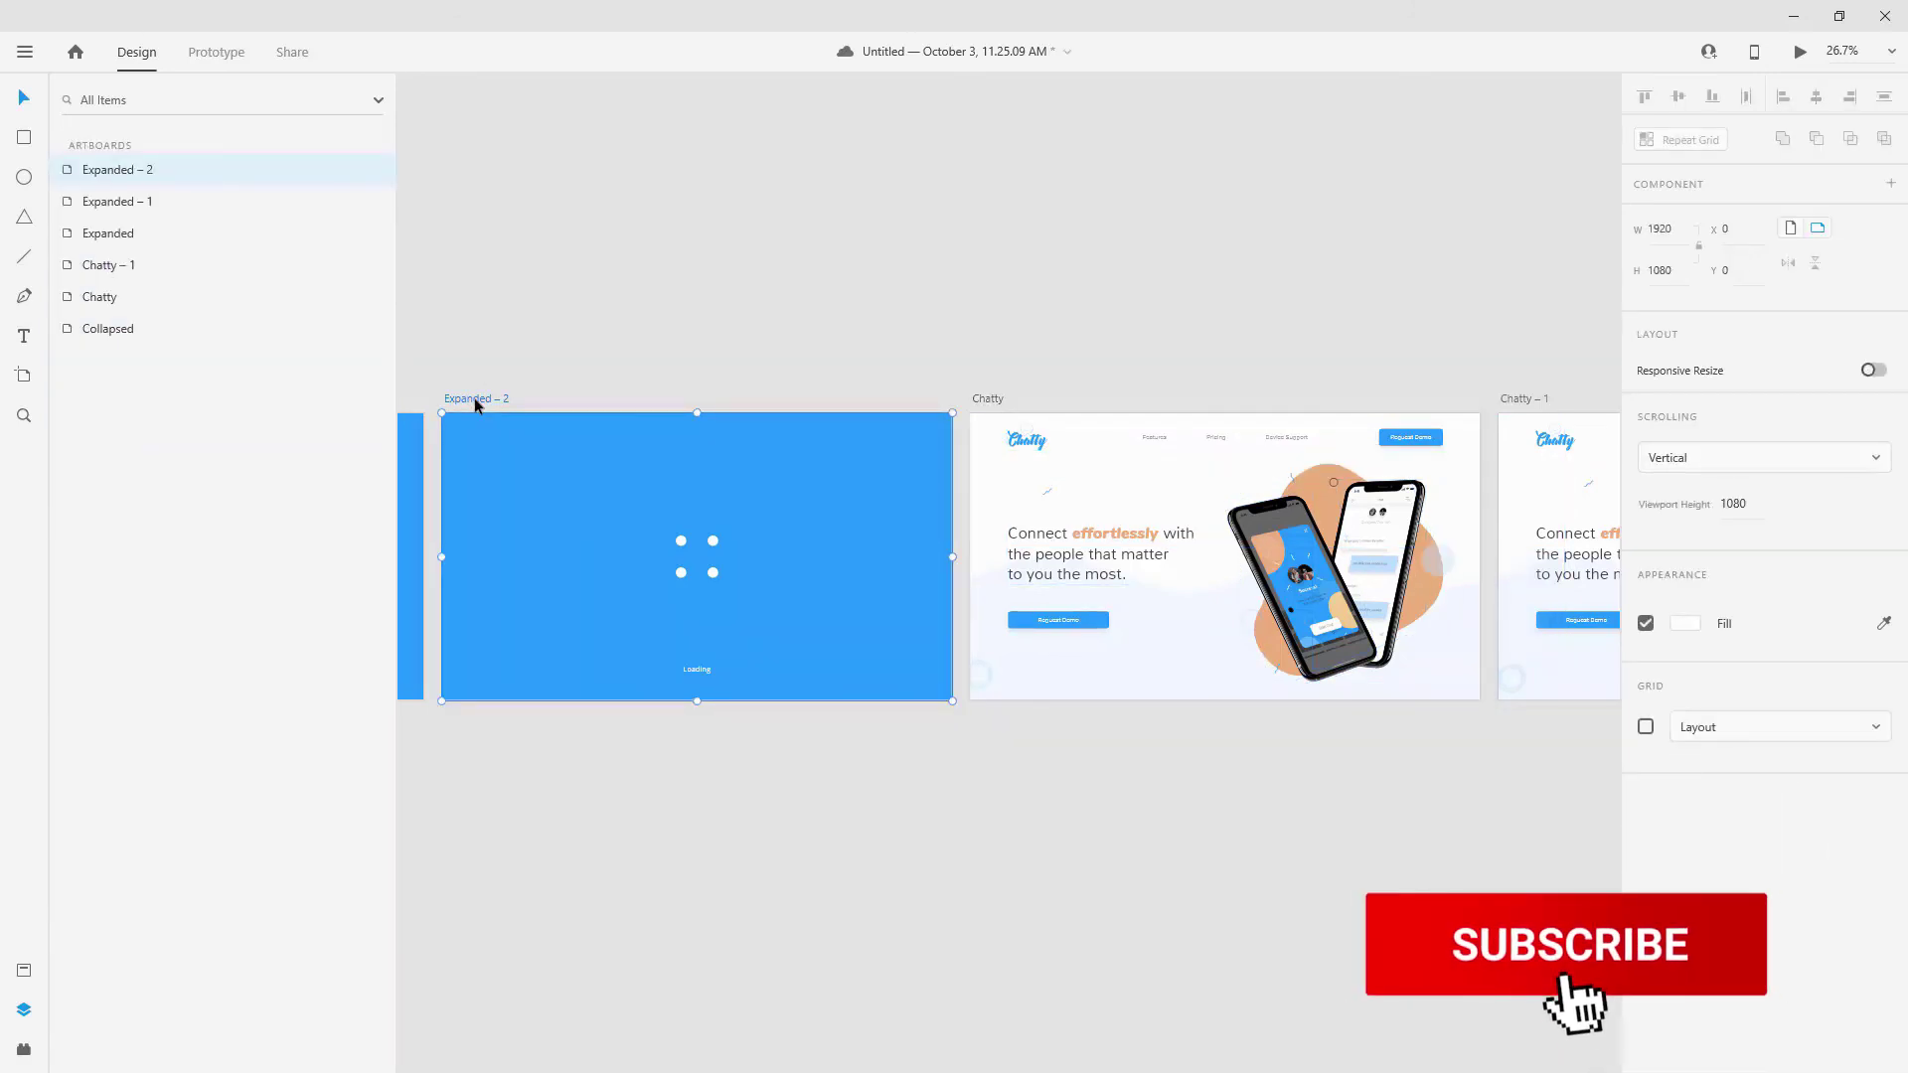
{"action": "key", "text": "ctrl+v"}
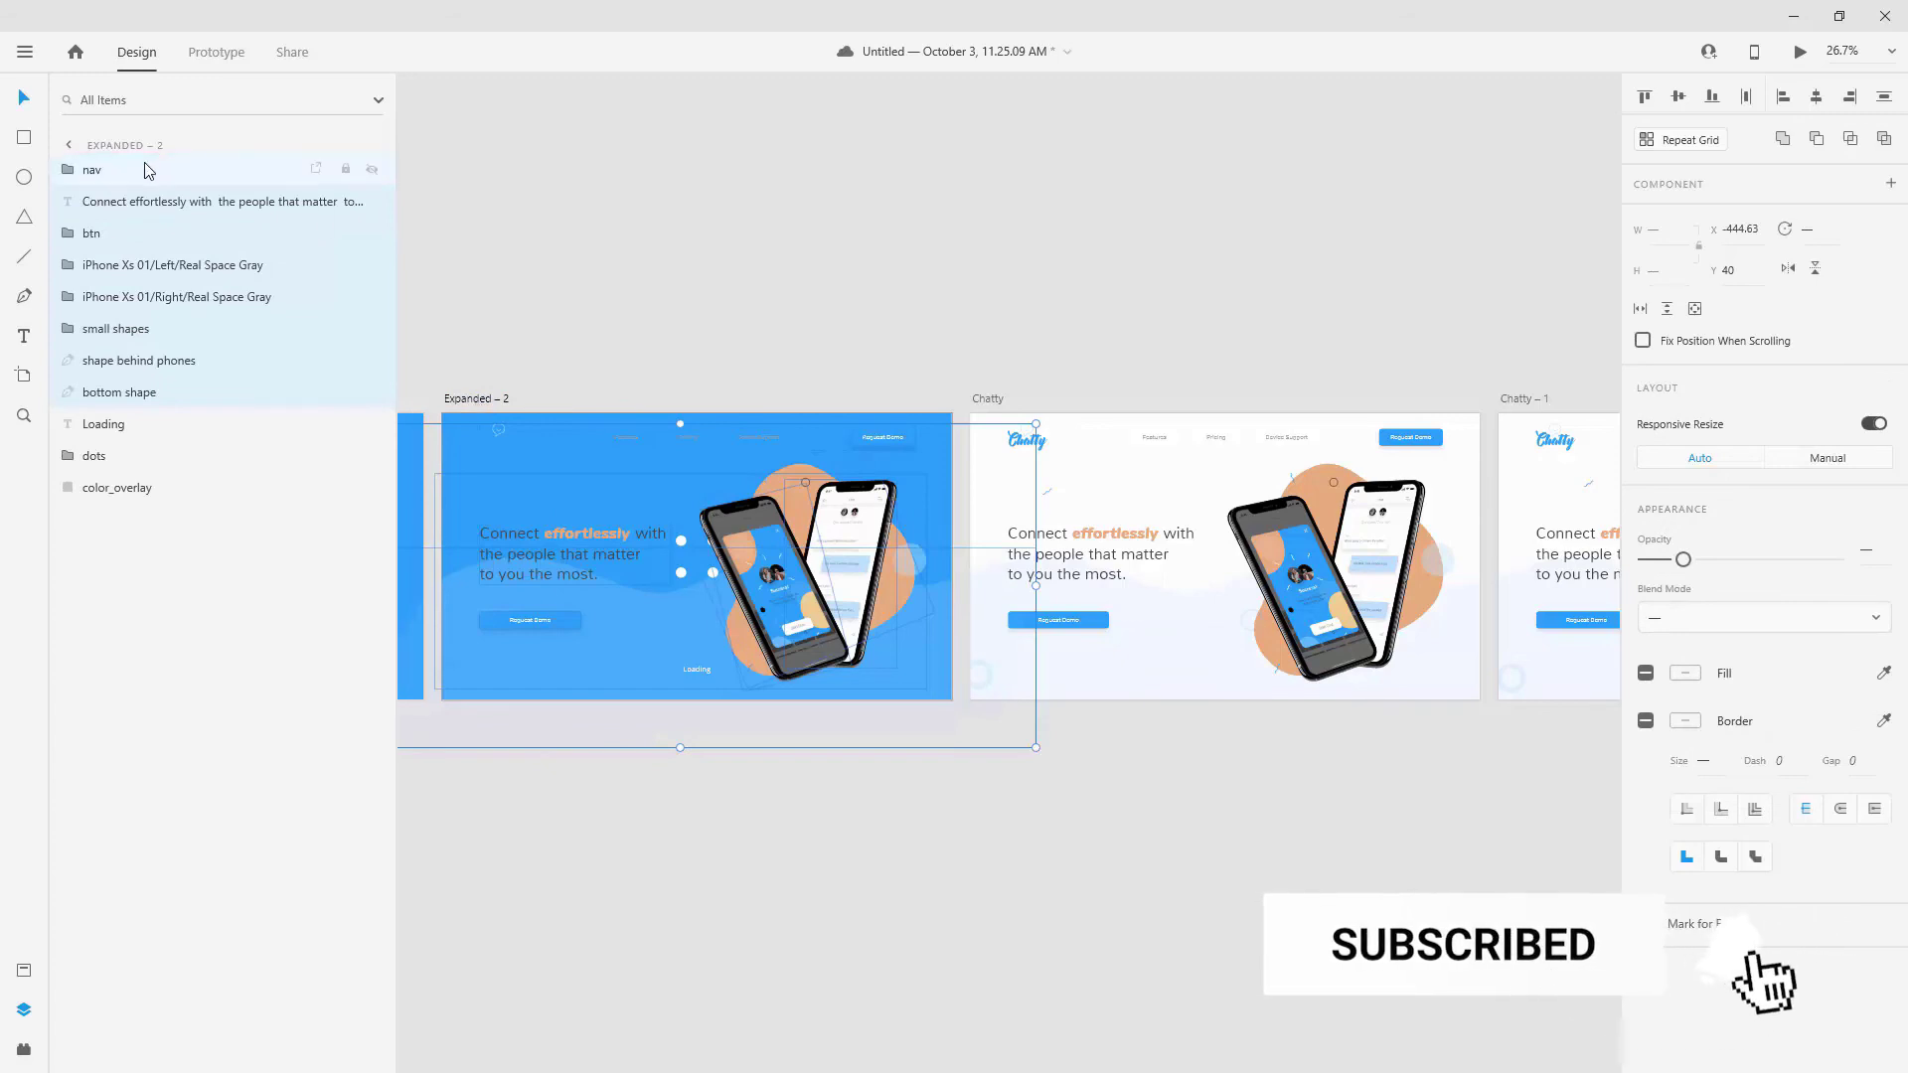
Move the pasted layers below the loader and hide color_overlay, dots and Loading.
{"action": "left_click_drag", "start_coordinate": [149, 170], "coordinate": [163, 522]}
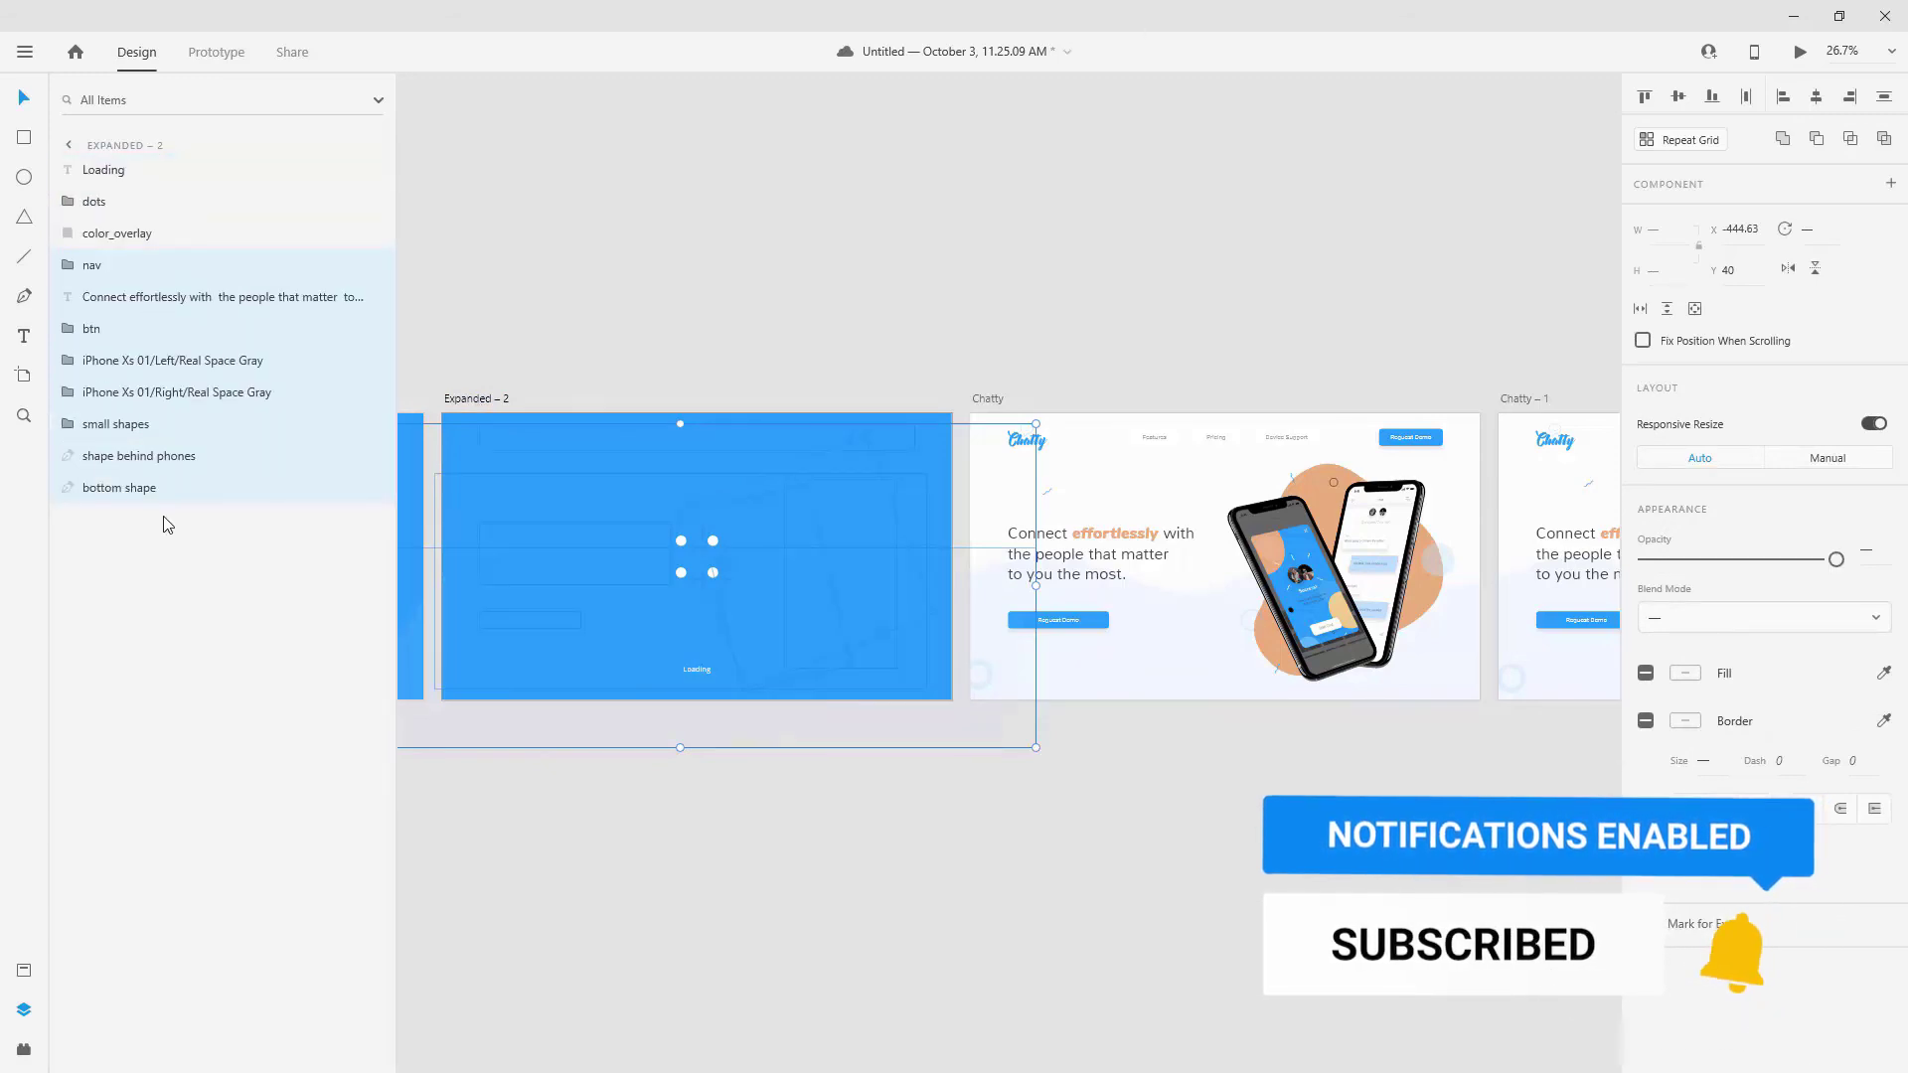
{"action": "left_click", "coordinate": [370, 234]}
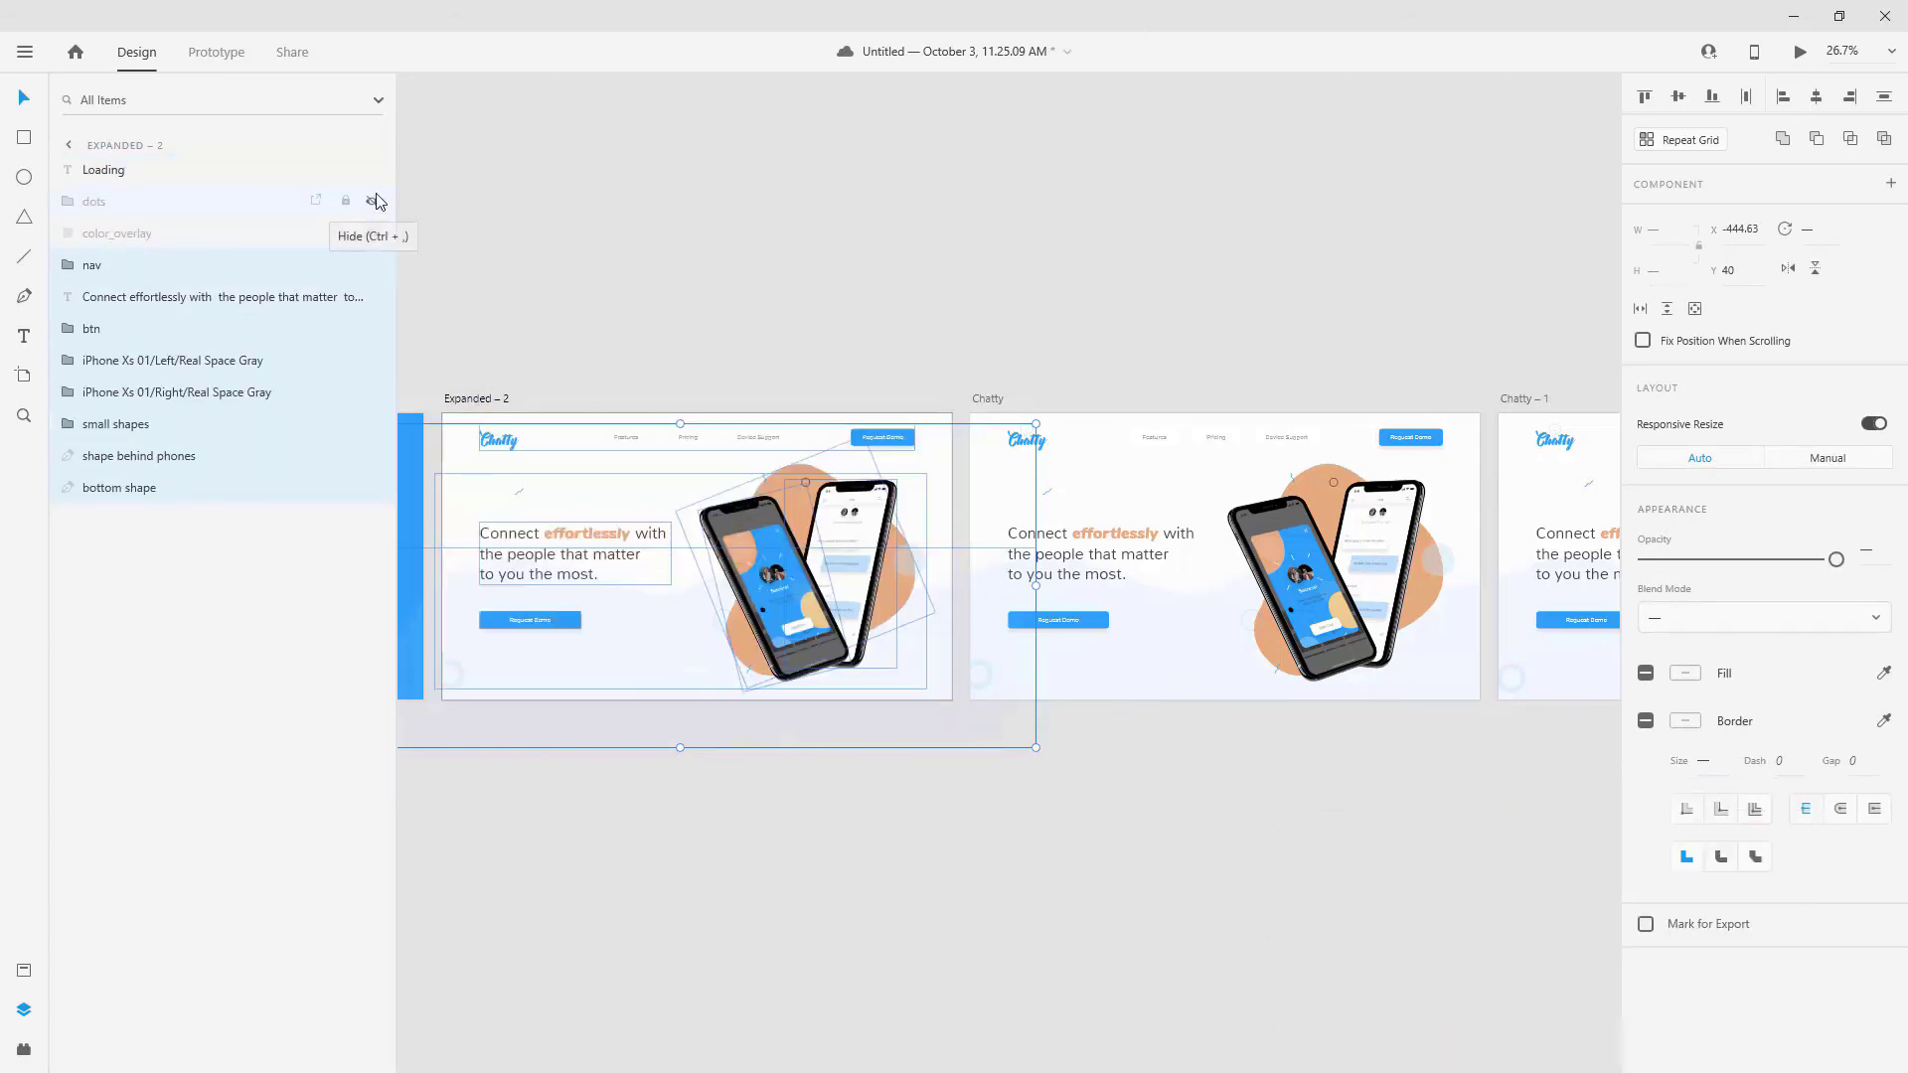
{"action": "left_click", "coordinate": [372, 202]}
{"action": "left_click", "coordinate": [372, 169]}
{"action": "left_click", "coordinate": [736, 223]}
Offset the button, headline and nav bar, and fade headline and button to 0%.
{"action": "scroll", "coordinate": [609, 540], "scroll_direction": "up", "scroll_amount": 3}
{"action": "left_click_drag", "start_coordinate": [736, 178], "coordinate": [952, 87]}
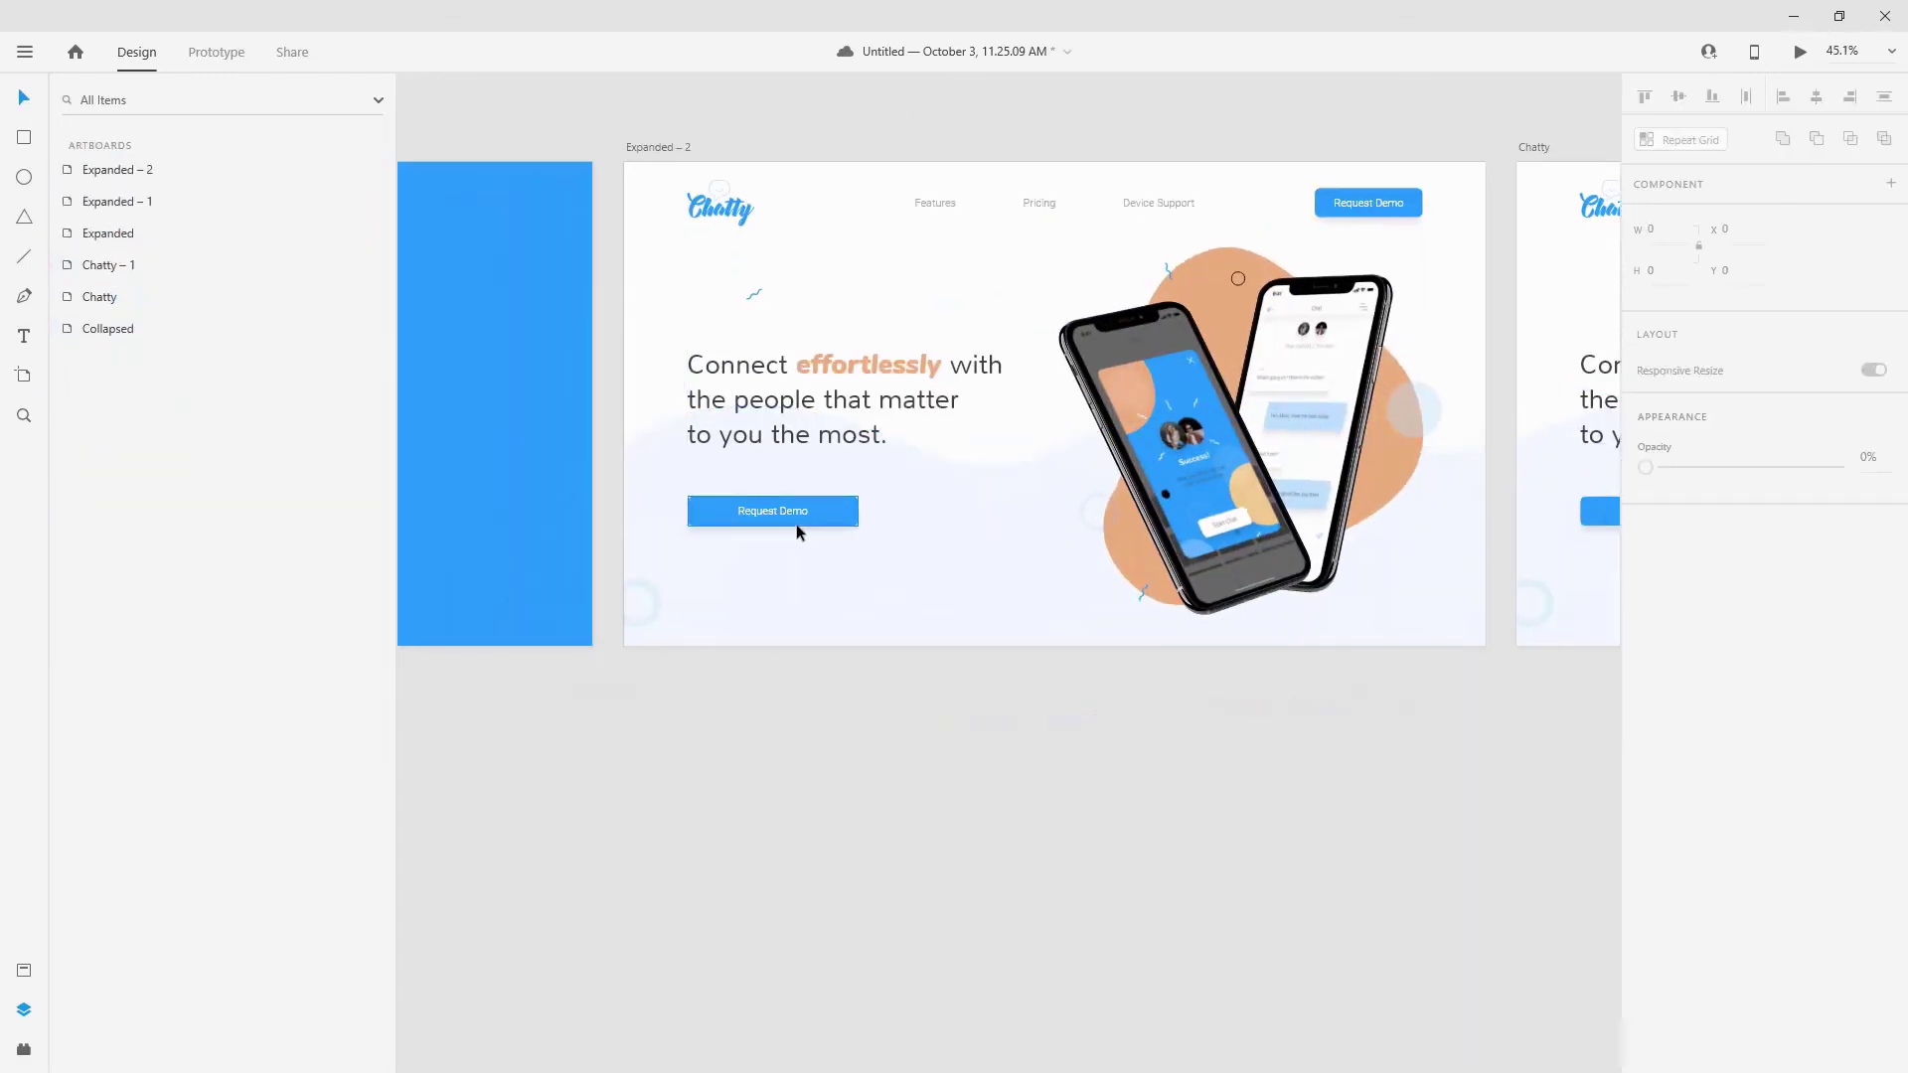
{"action": "left_click_drag", "start_coordinate": [796, 523], "coordinate": [785, 632]}
{"action": "left_click_drag", "start_coordinate": [831, 396], "coordinate": [831, 510]}
{"action": "left_click_drag", "start_coordinate": [749, 208], "coordinate": [749, 164]}
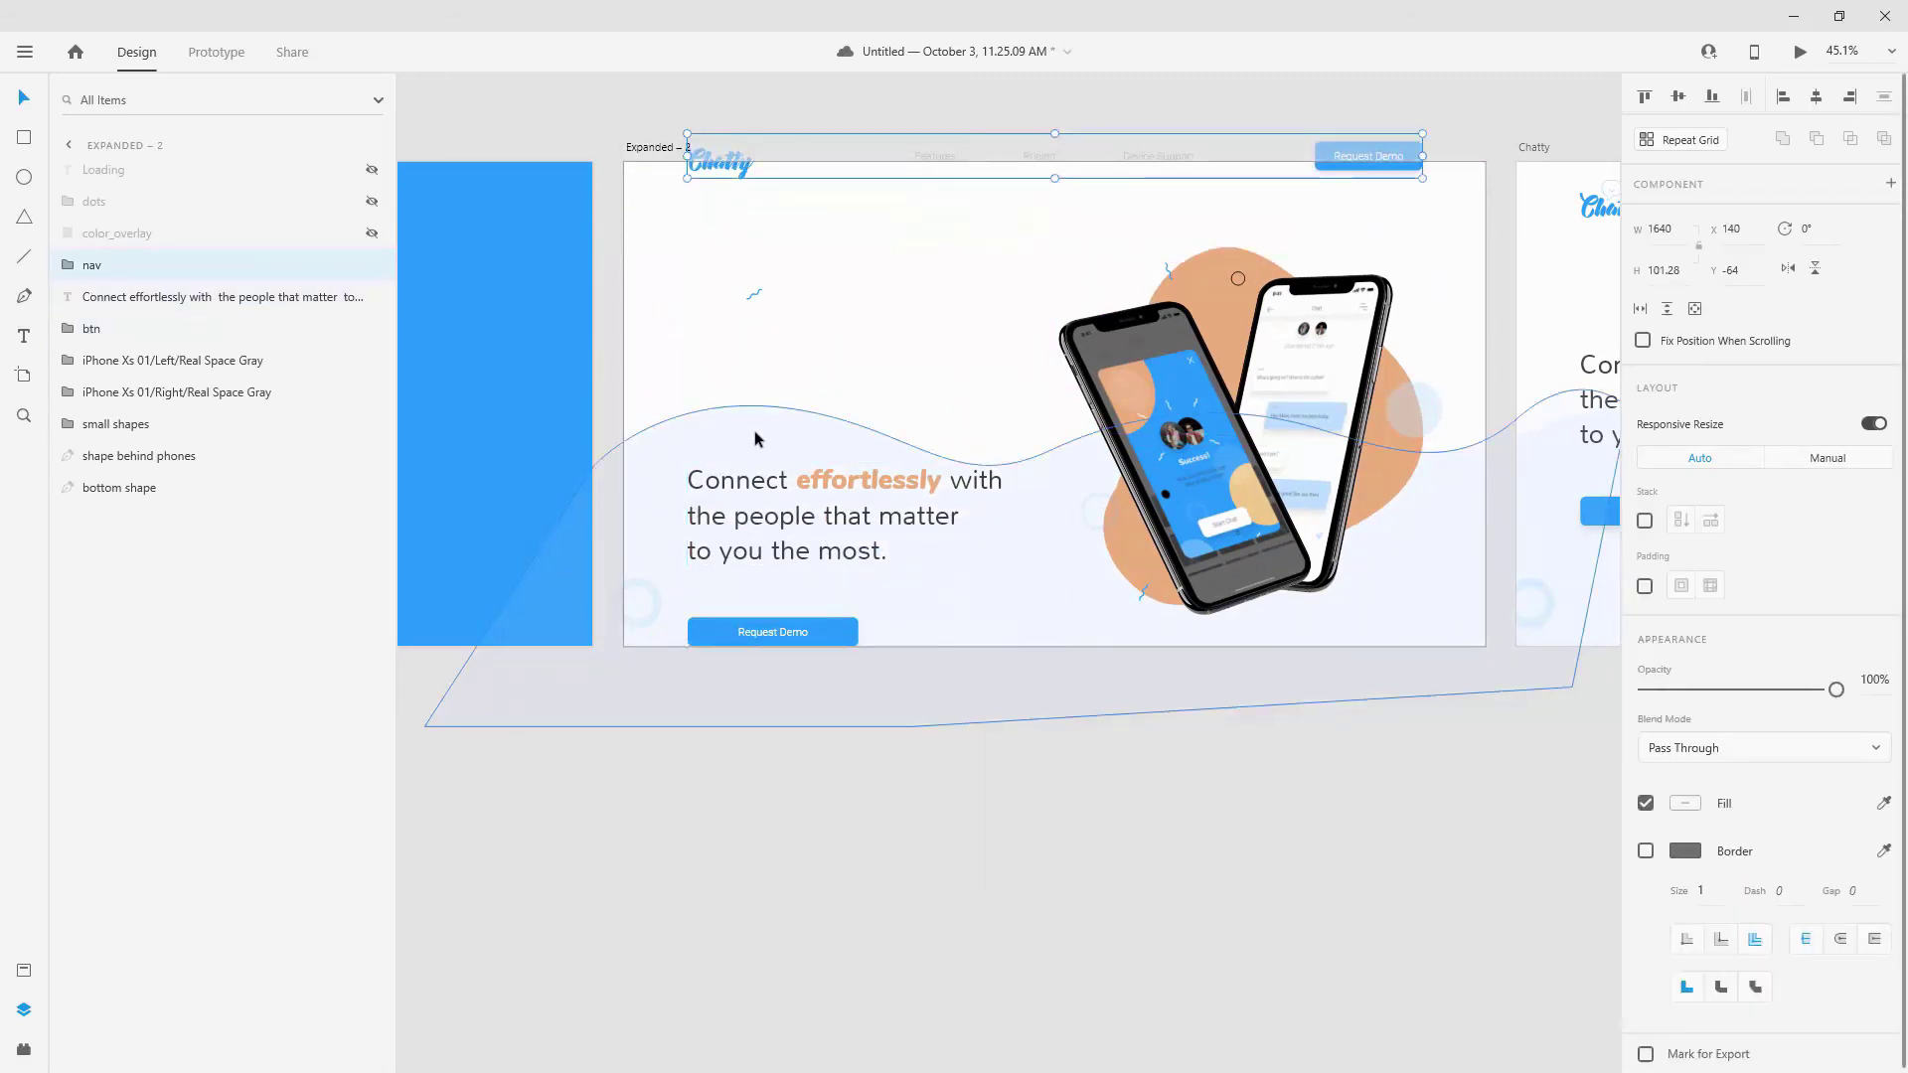
{"action": "left_click", "coordinate": [761, 475]}
{"action": "key", "text": "0"}
{"action": "key", "text": "0"}
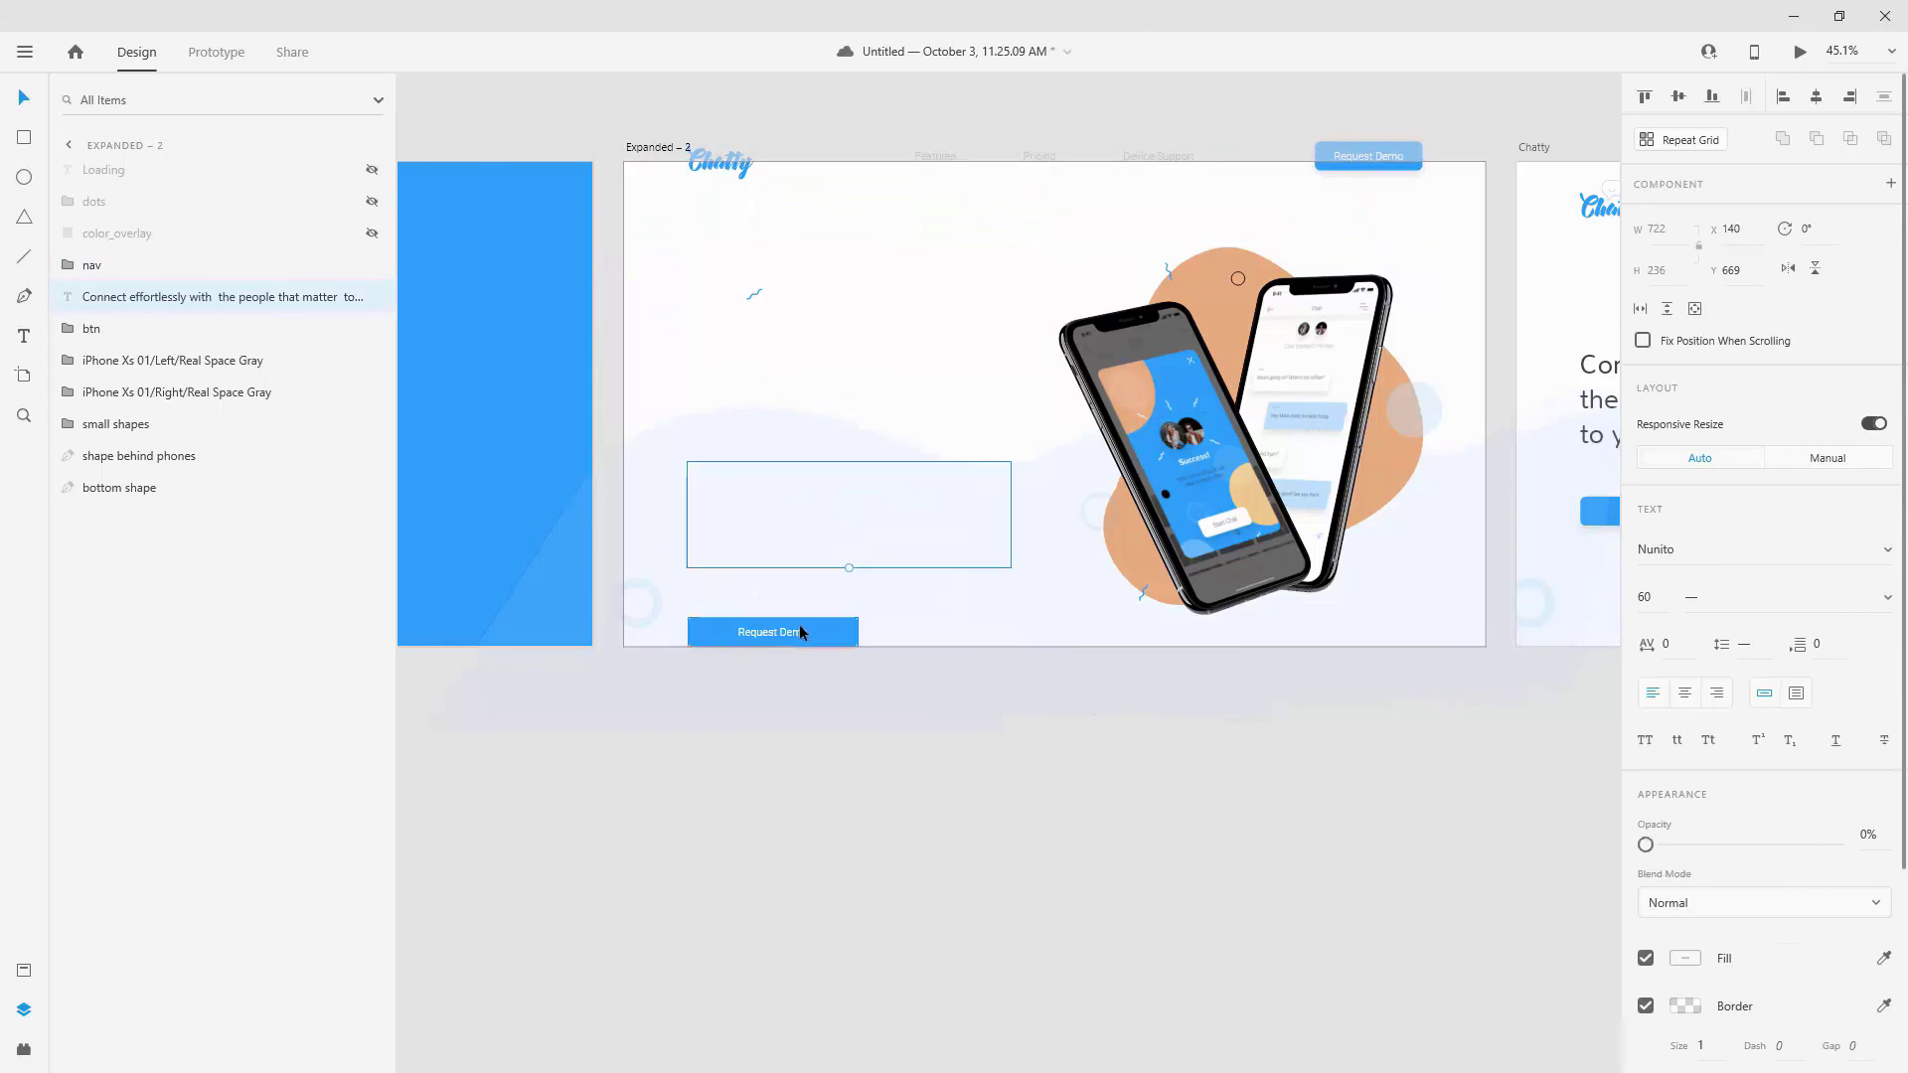
{"action": "left_click", "coordinate": [801, 624]}
{"action": "key", "text": "0"}
{"action": "key", "text": "0"}
Drop both phones below the artboard and shrink the orange blob to a small shape.
{"action": "left_click", "coordinate": [1083, 427]}
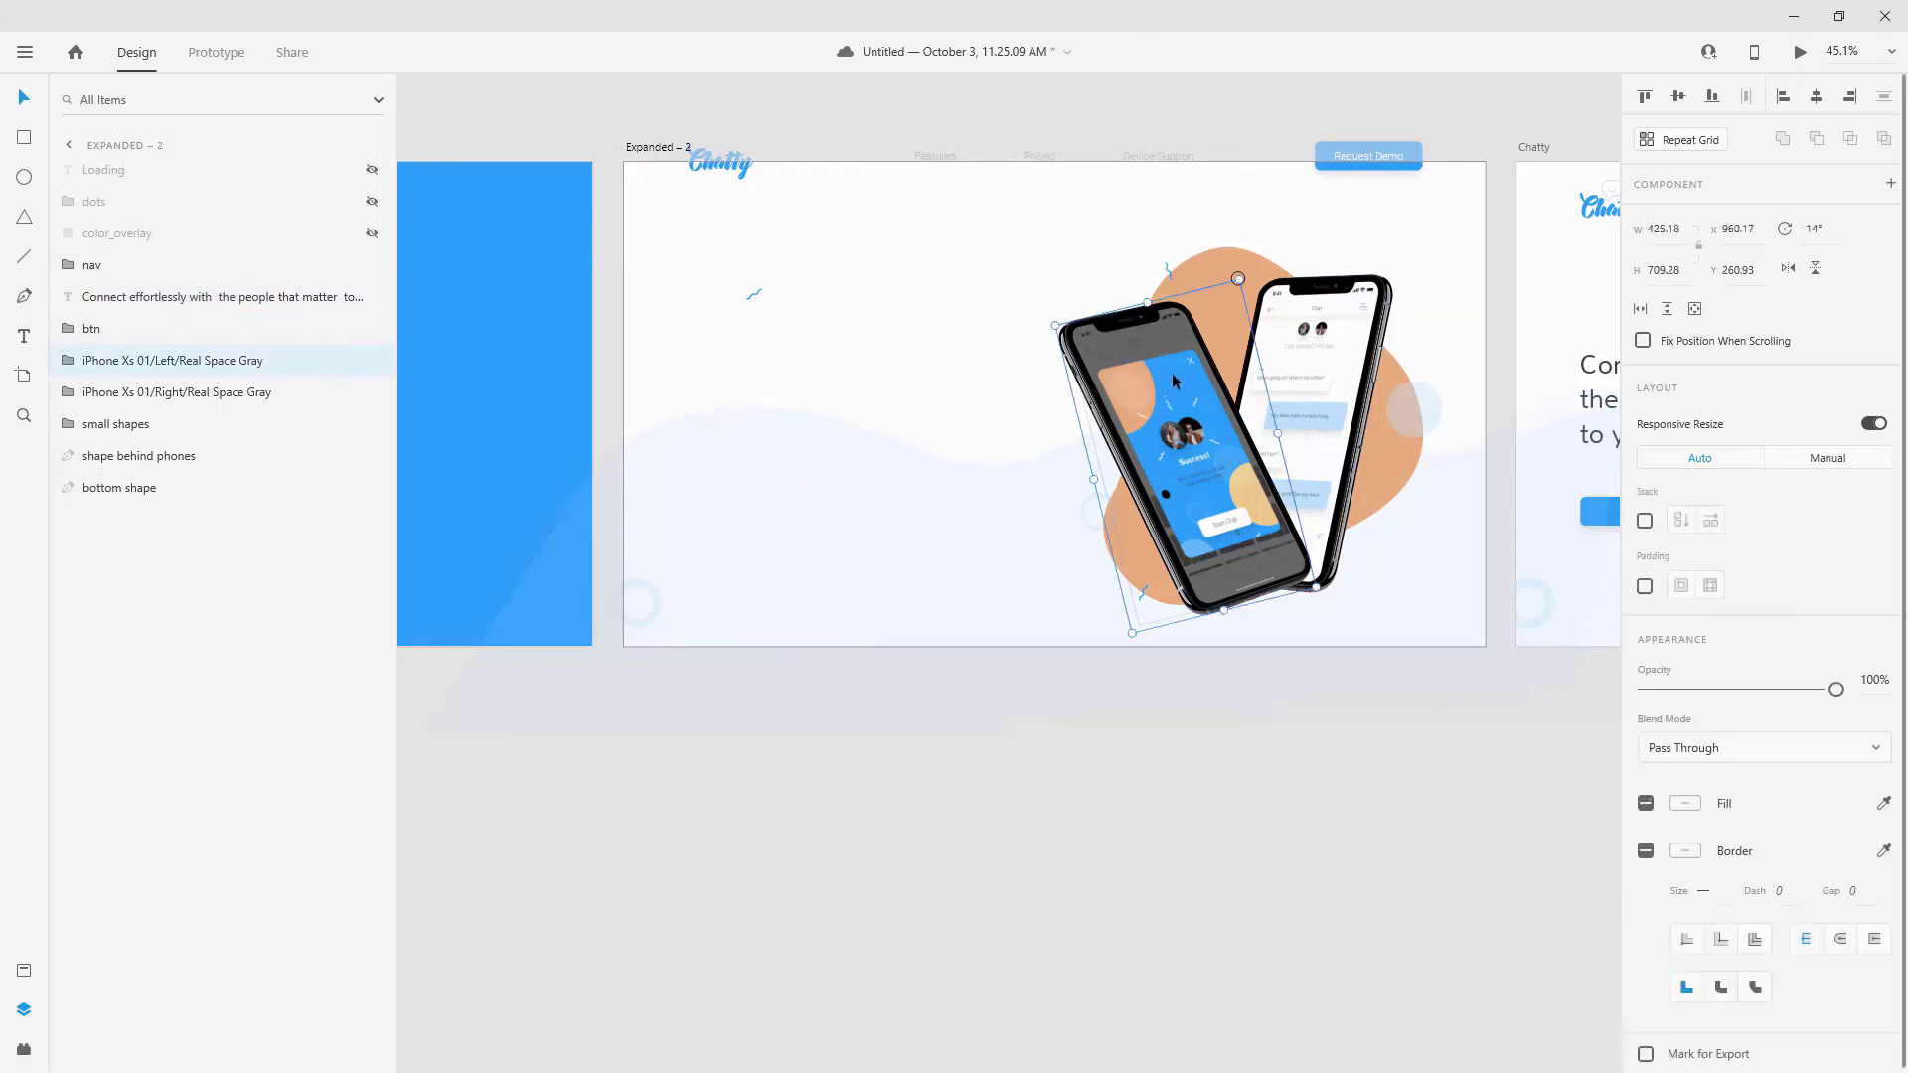
{"action": "left_click_drag", "start_coordinate": [1172, 373], "coordinate": [1176, 621]}
{"action": "left_click_drag", "start_coordinate": [1282, 417], "coordinate": [1283, 656]}
{"action": "left_click", "coordinate": [1260, 383]}
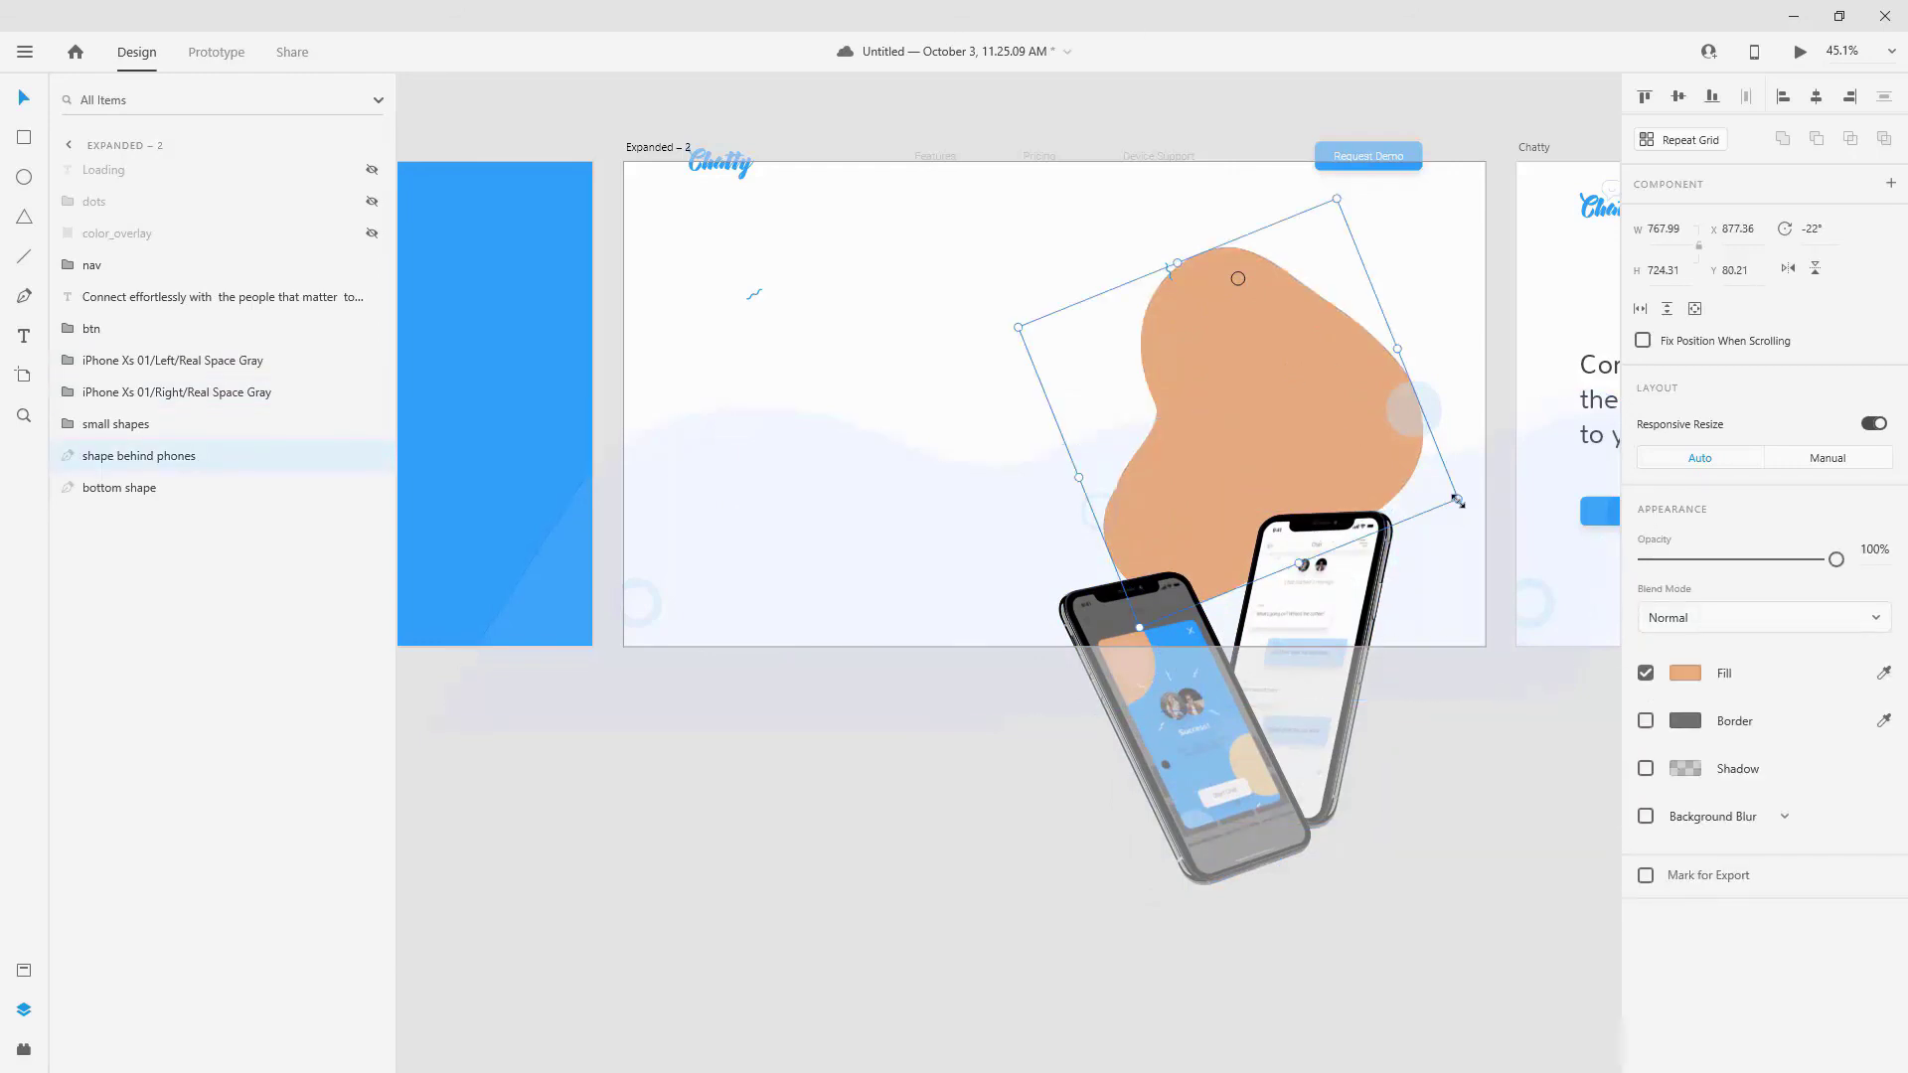
{"action": "left_click_drag", "start_coordinate": [1452, 498], "coordinate": [1505, 384]}
{"action": "key", "text": "0"}
{"action": "key", "text": "0"}
Scatter the small circles, stroke and ring, and rotate the squiggle to 43°.
{"action": "double_click", "coordinate": [1415, 413]}
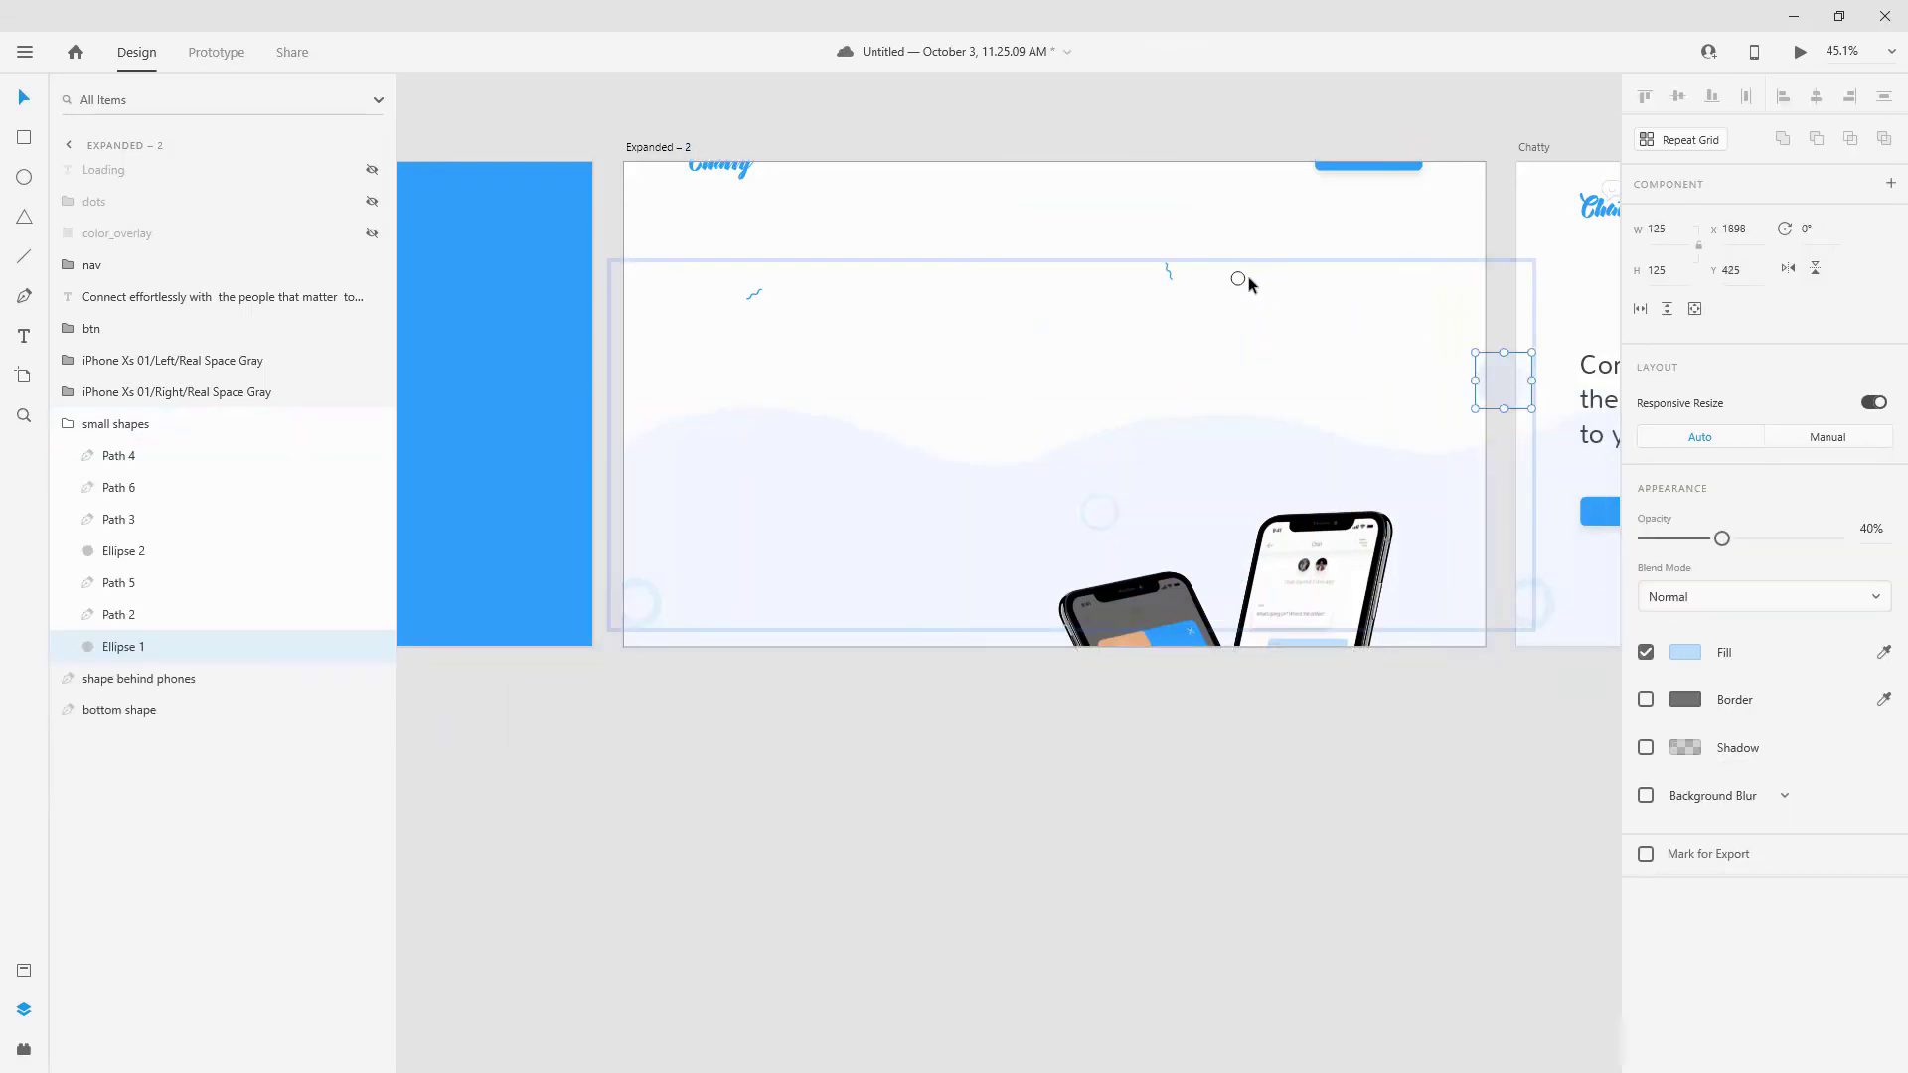
{"action": "left_click_drag", "start_coordinate": [1239, 278], "coordinate": [1287, 108]}
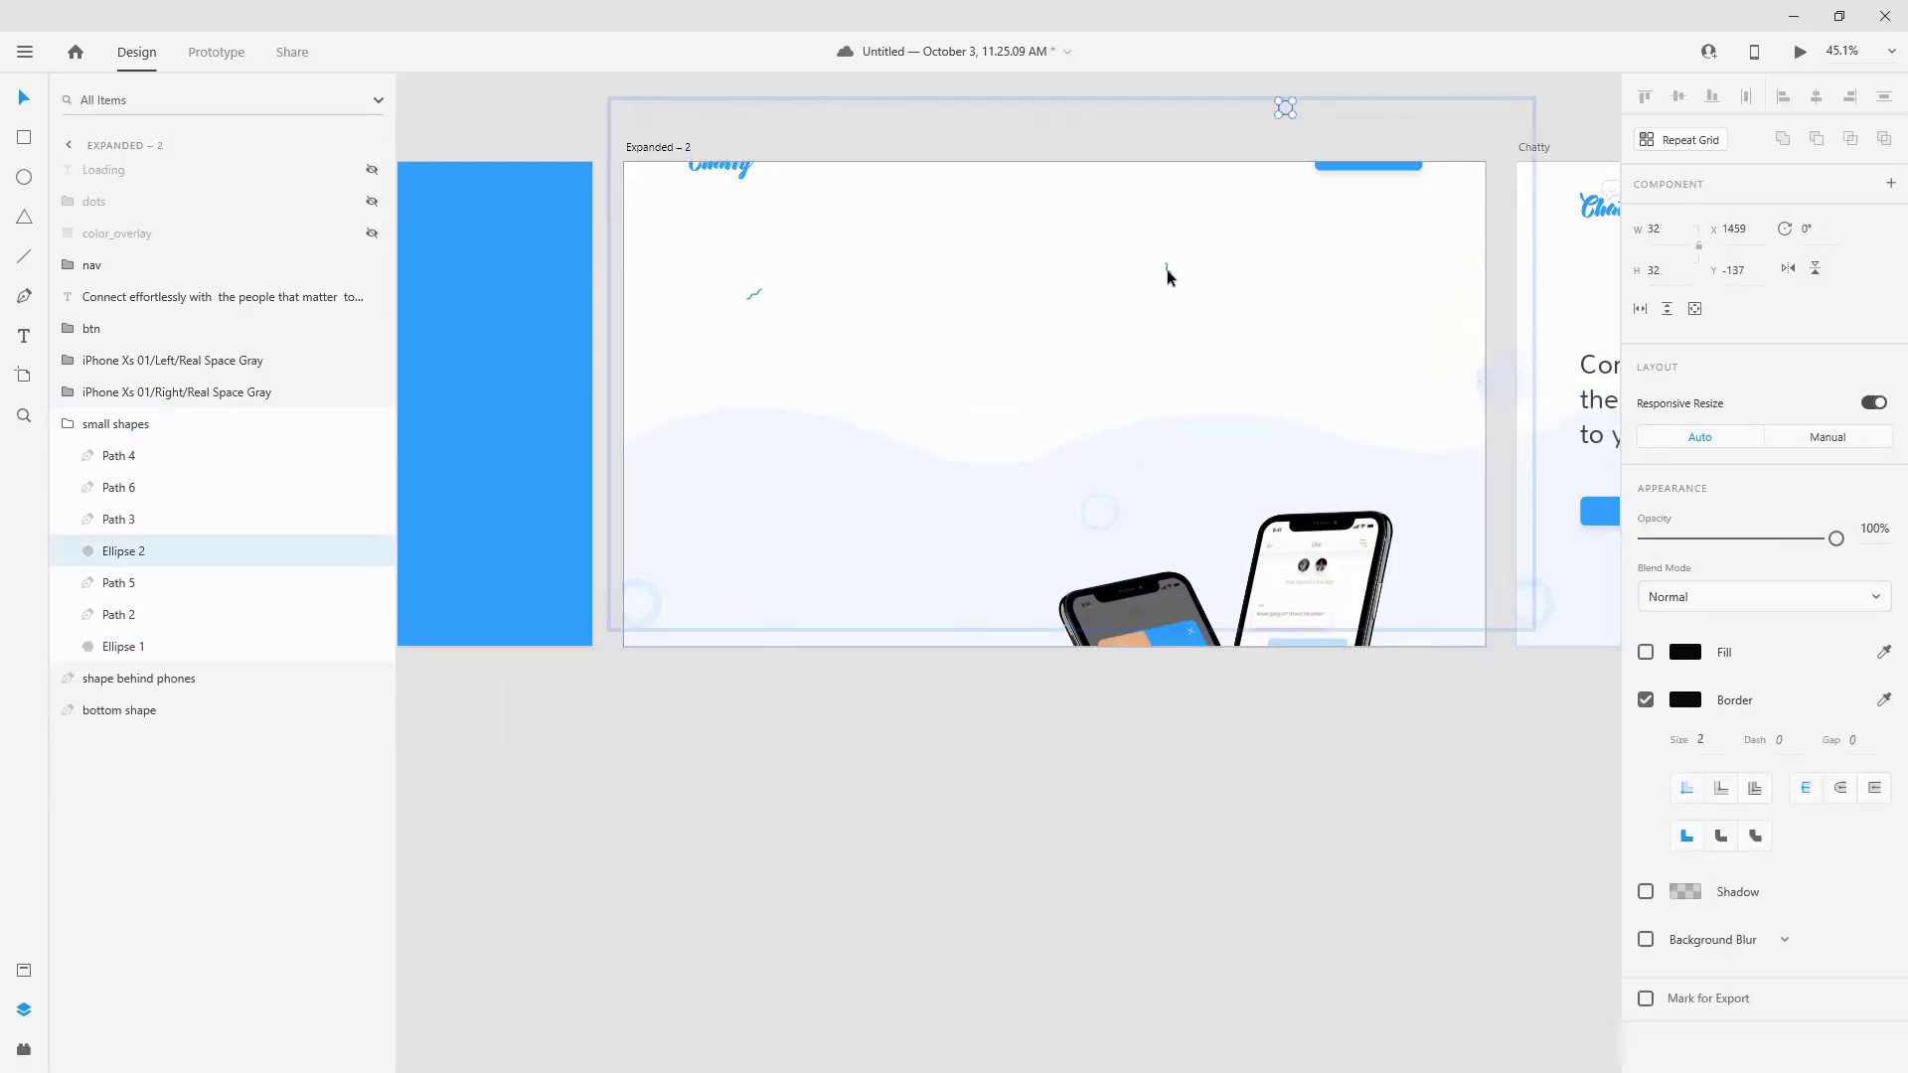
{"action": "left_click_drag", "start_coordinate": [1168, 271], "coordinate": [1242, 398]}
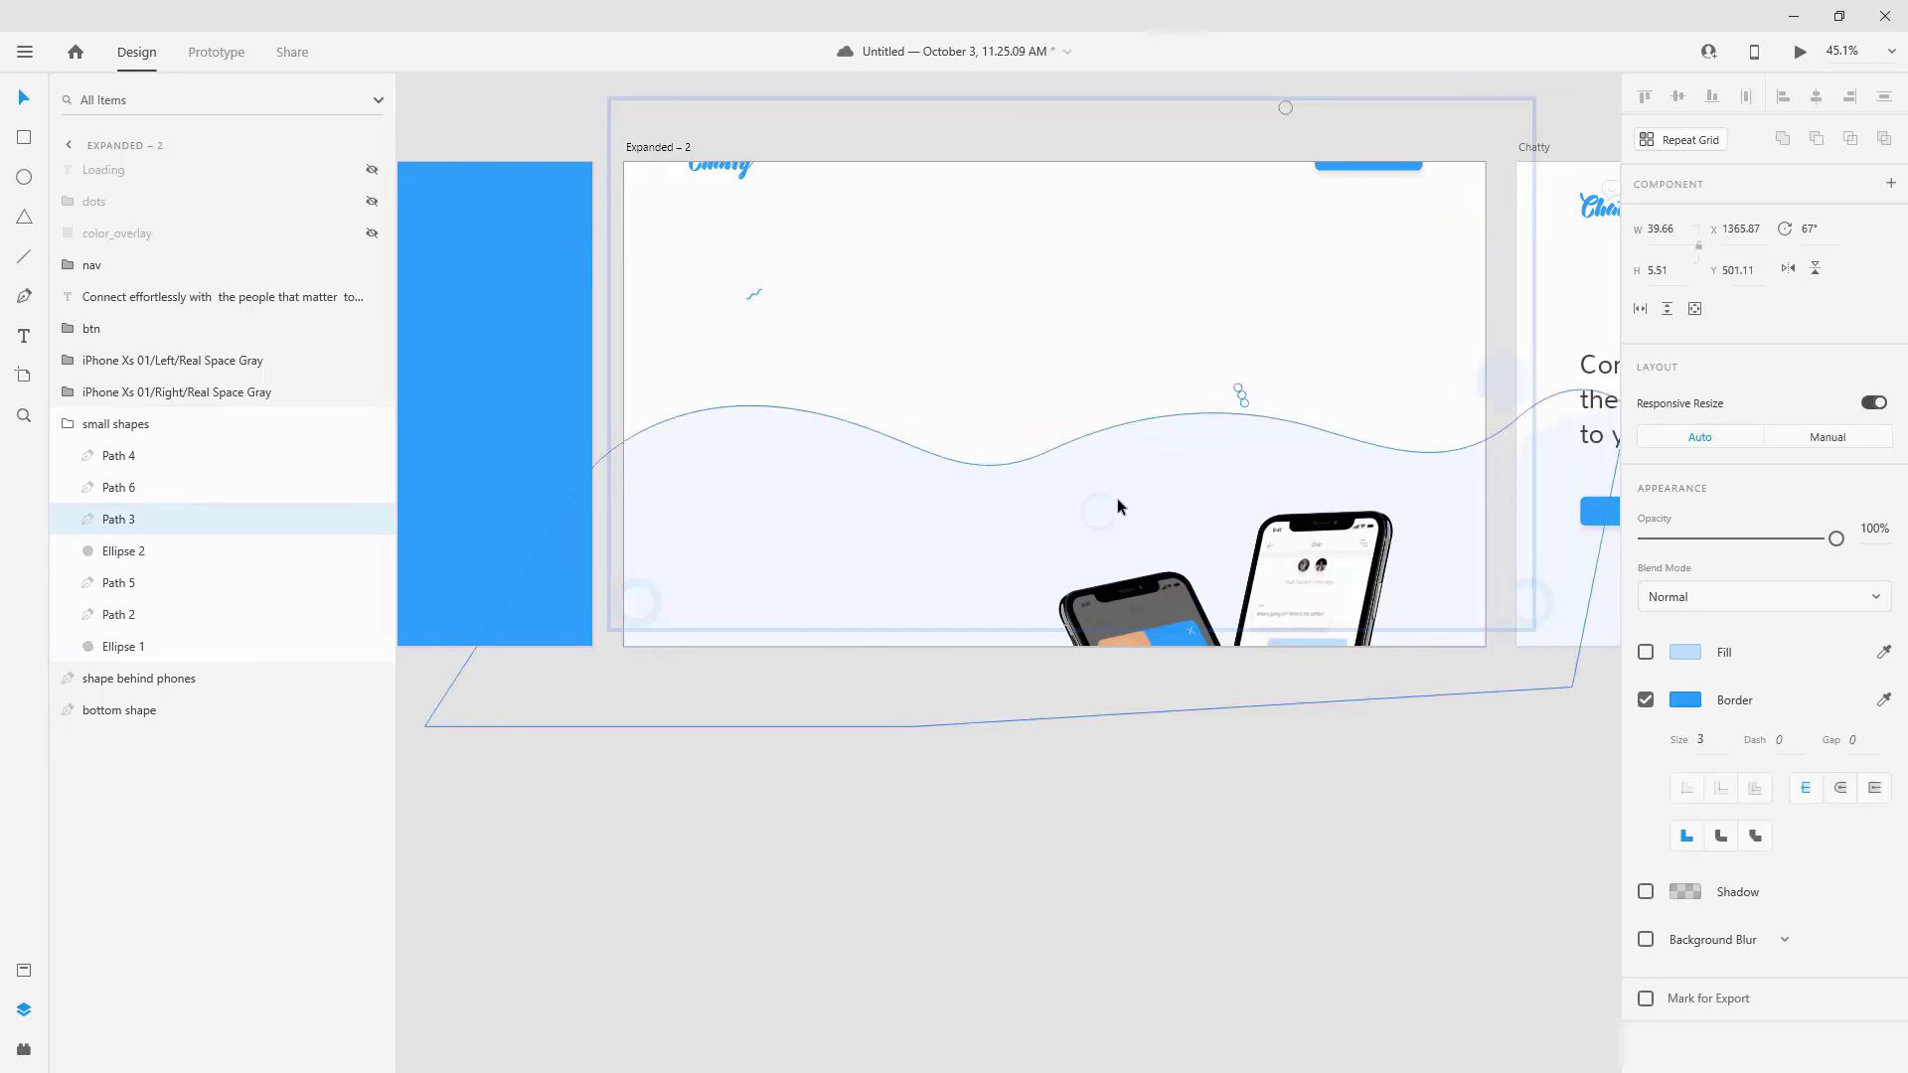
{"action": "left_click_drag", "start_coordinate": [1098, 510], "coordinate": [909, 646]}
{"action": "left_click", "coordinate": [618, 606]}
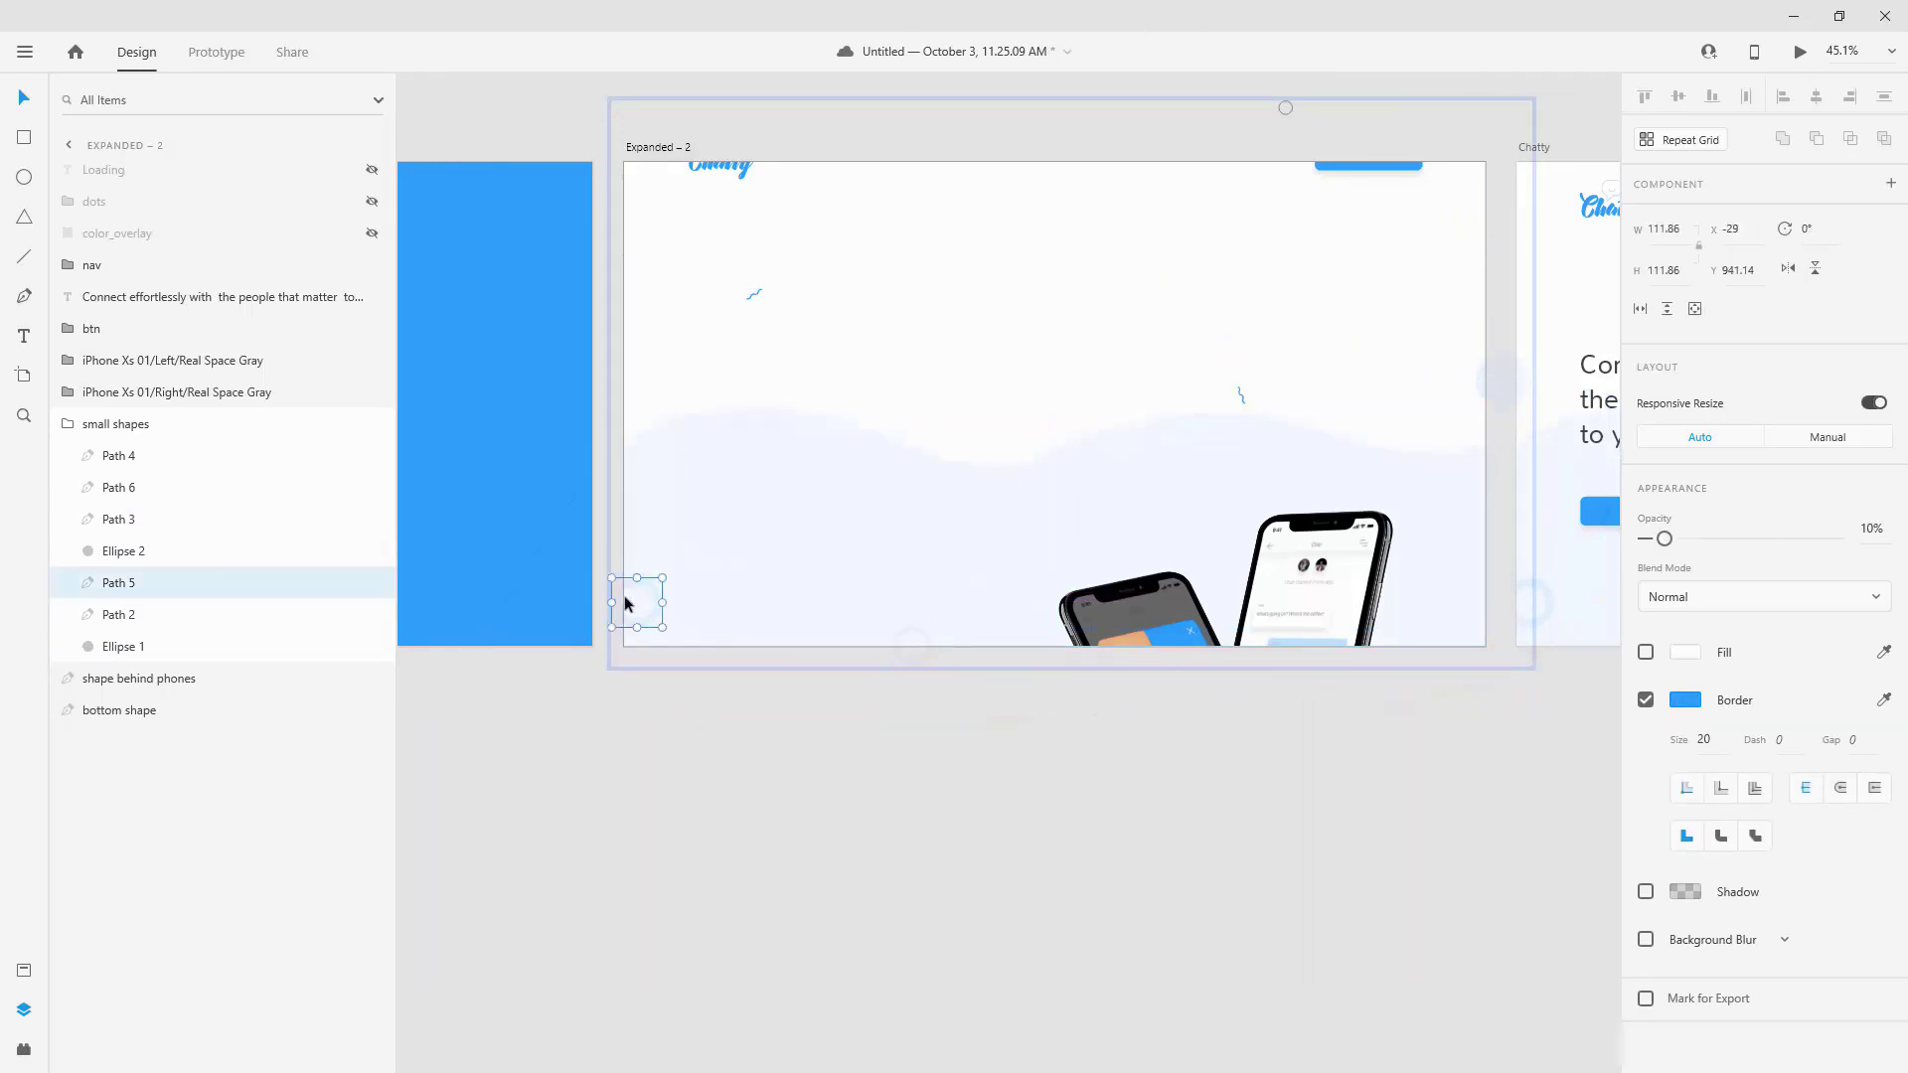
{"action": "mouse_move", "coordinate": [594, 614]}
{"action": "left_mouse_down"}
{"action": "mouse_move", "coordinate": [732, 694]}
{"action": "mouse_move", "coordinate": [724, 795]}
{"action": "left_mouse_up"}
{"action": "left_click", "coordinate": [756, 296]}
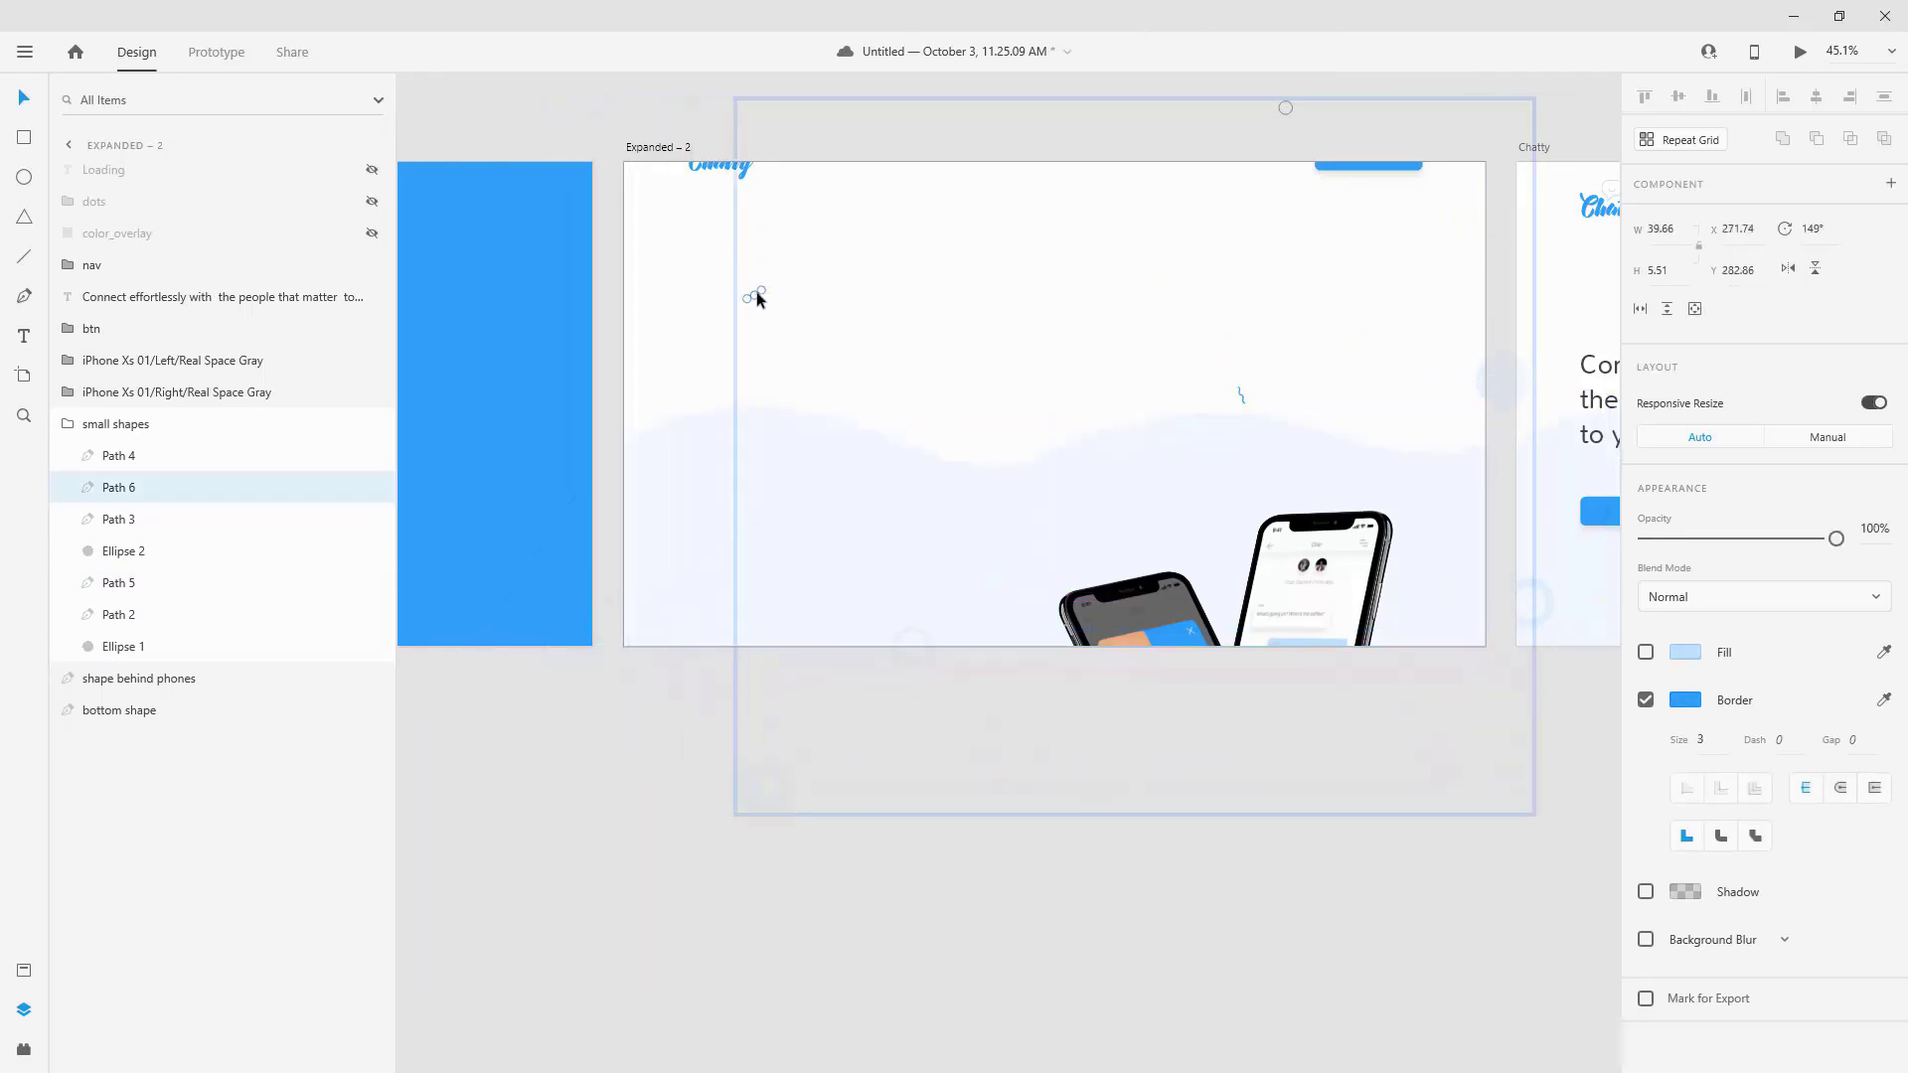
{"action": "left_click_drag", "start_coordinate": [752, 296], "coordinate": [795, 314]}
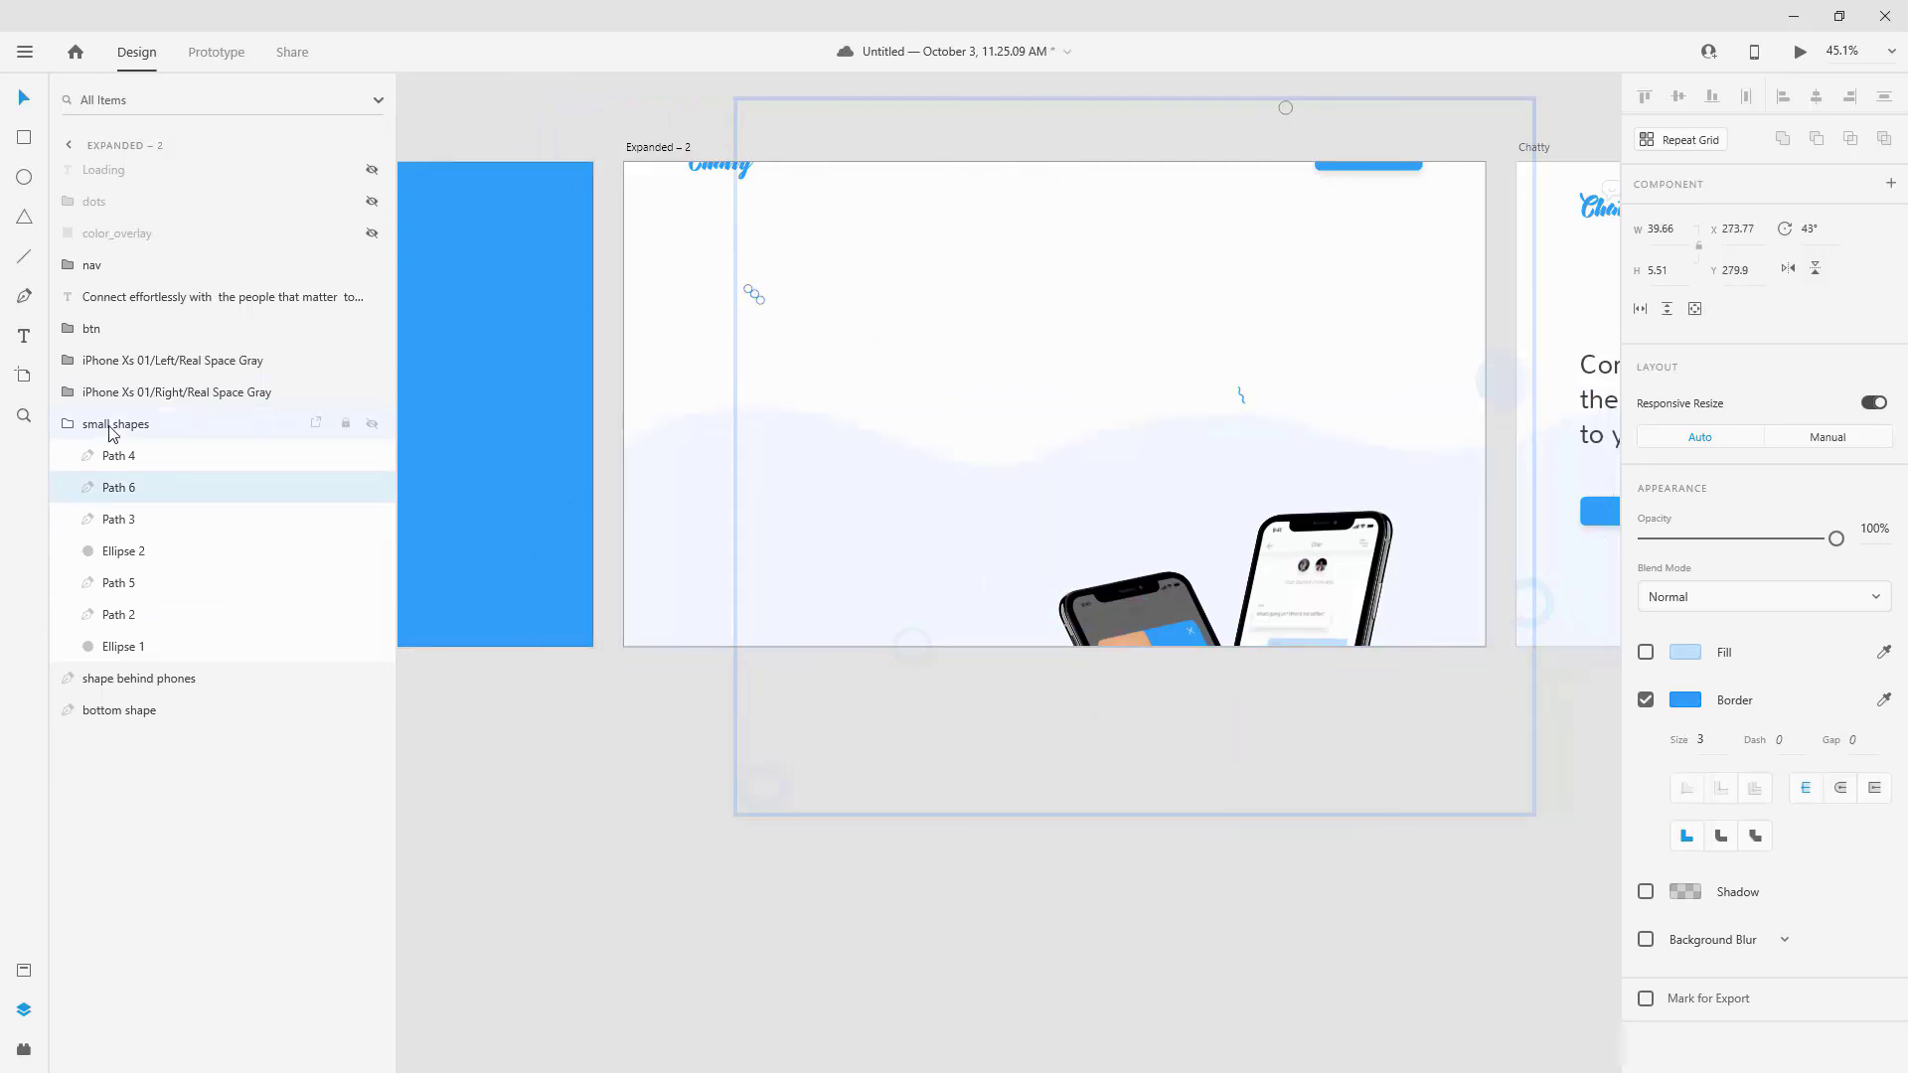
Select all landing-page layers from nav down to bottom shape.
{"action": "left_click", "coordinate": [70, 425]}
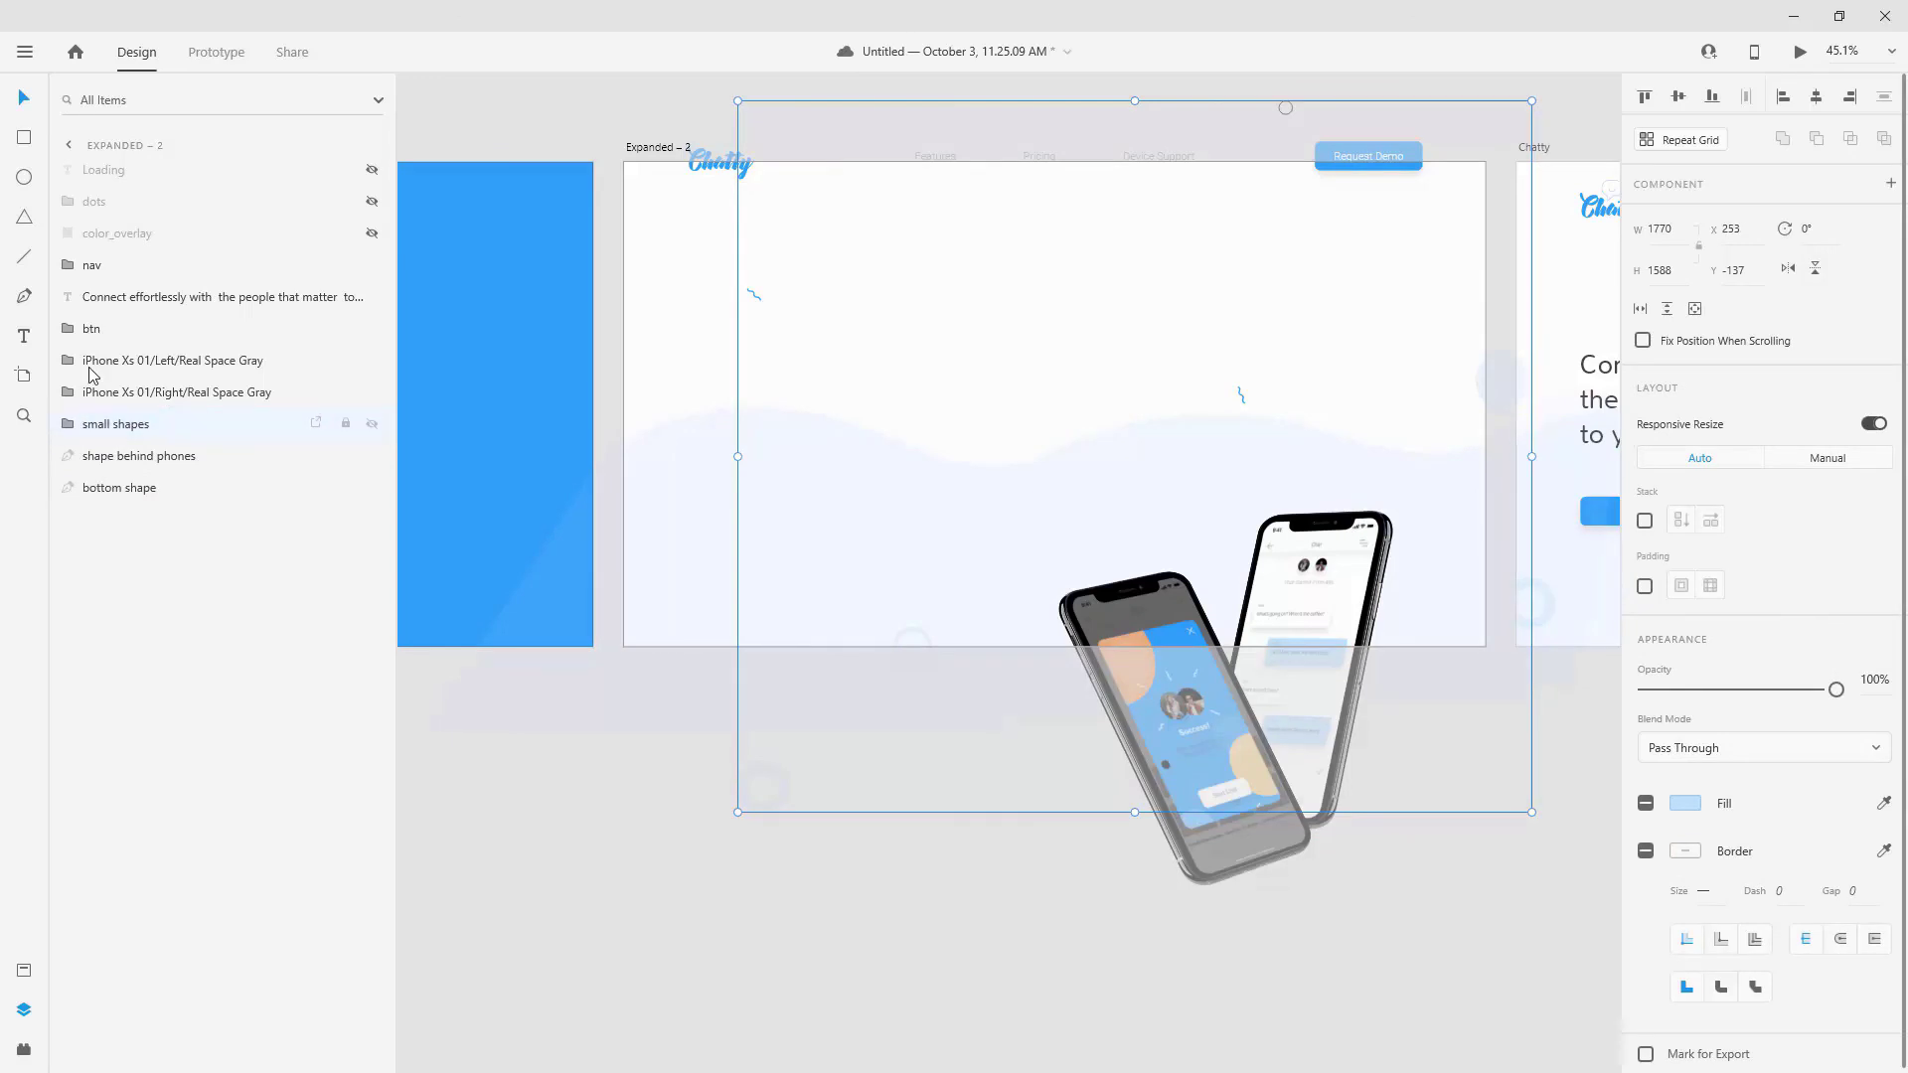
{"action": "left_click", "coordinate": [99, 265]}
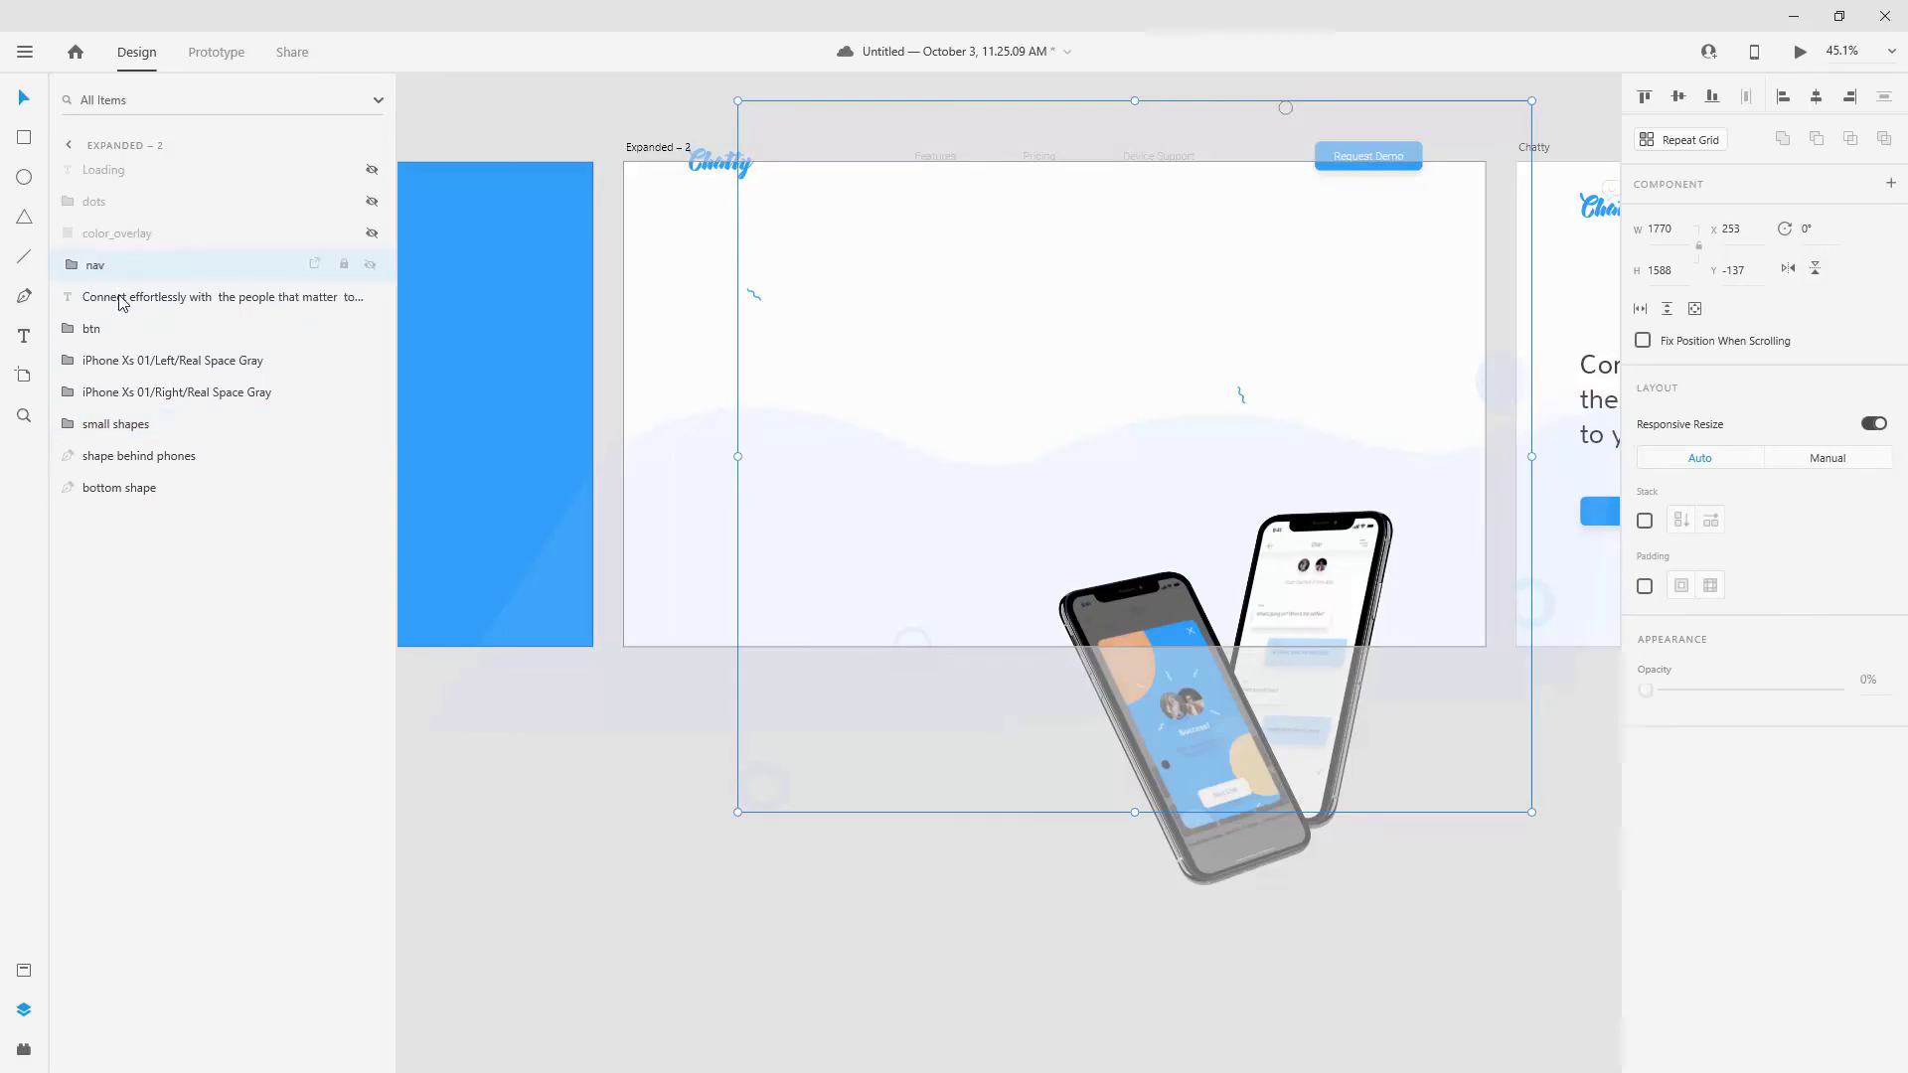
{"action": "left_click", "coordinate": [172, 493], "text": "shift"}
Fade the landing-page layers to 0% and unhide color_overlay, dots and Loading text.
{"action": "key", "text": "0"}
{"action": "key", "text": "0"}
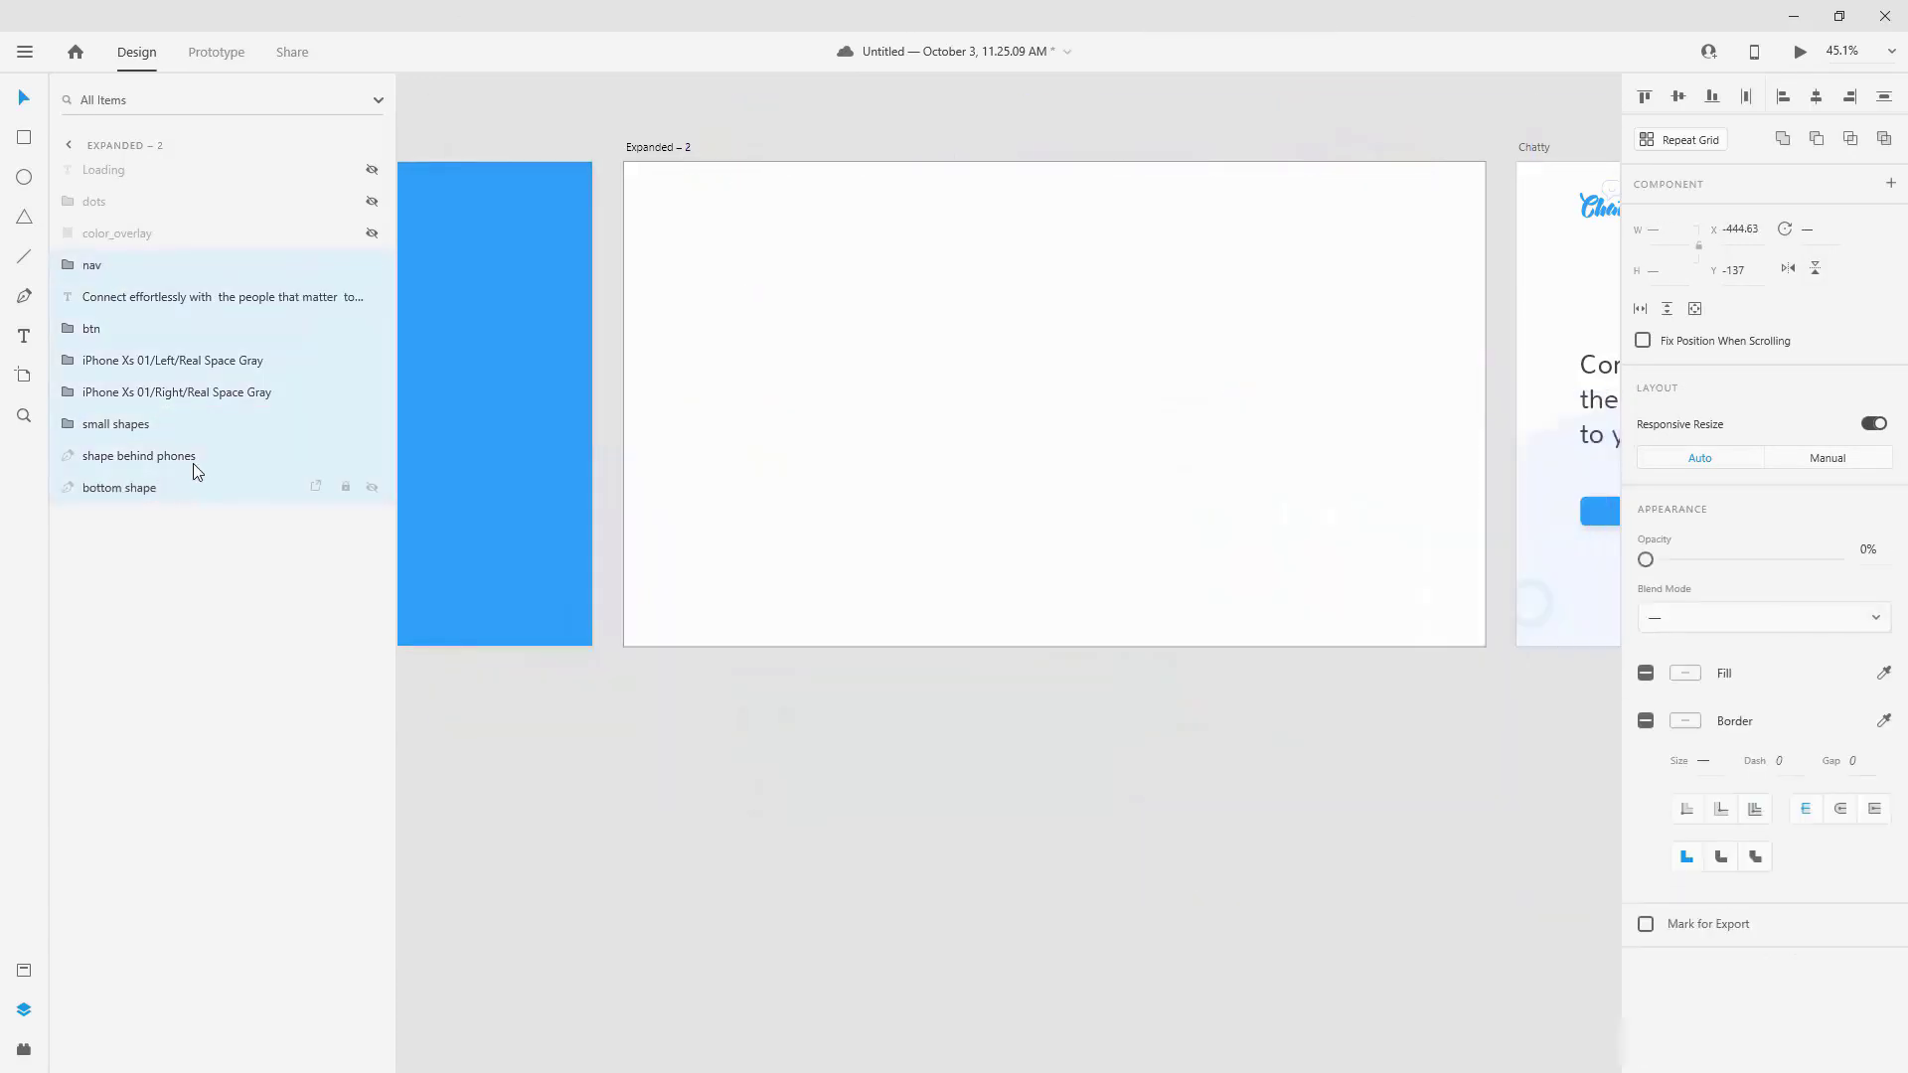
{"action": "left_click", "coordinate": [372, 233]}
{"action": "left_click", "coordinate": [372, 201]}
{"action": "left_click", "coordinate": [372, 169]}
{"action": "left_click", "coordinate": [1066, 88]}
Zoom to fit and preview the prototype from the Collapsed artboard.
{"action": "key", "text": "ctrl+0"}
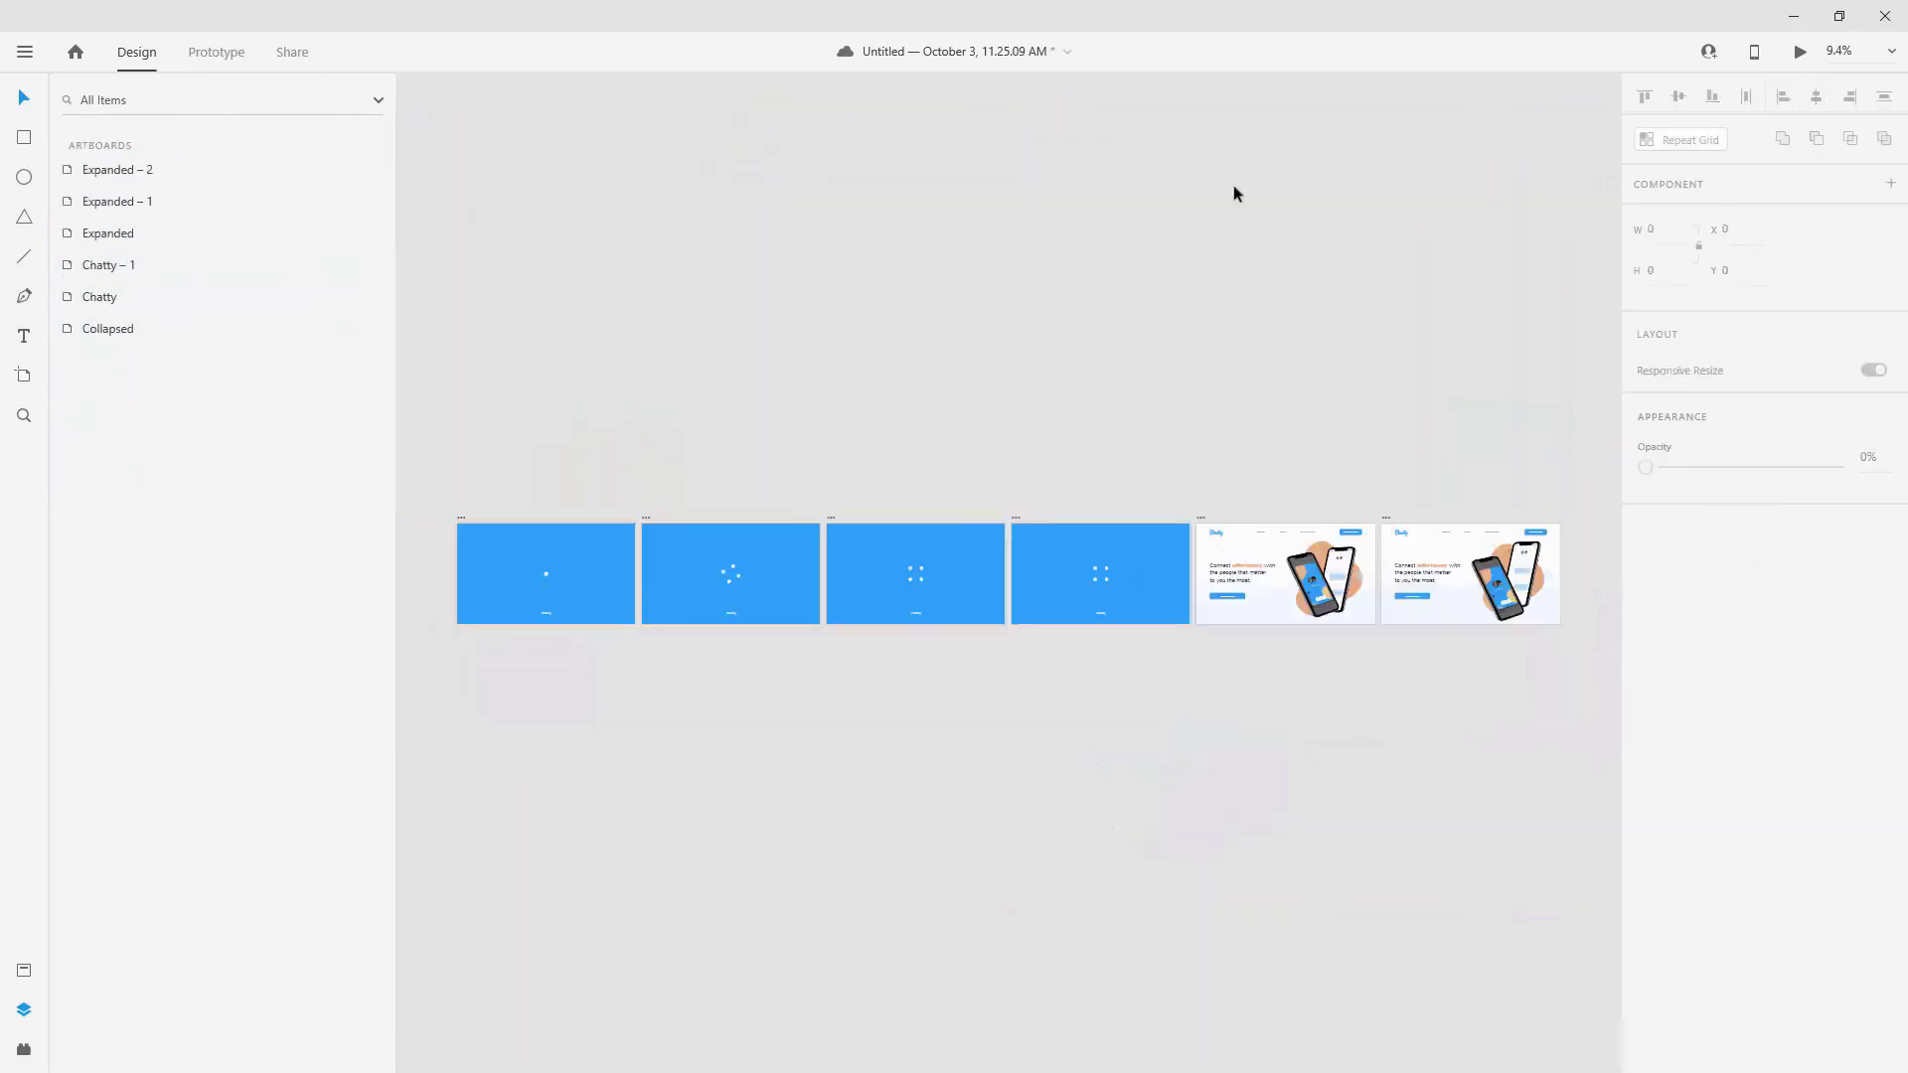
{"action": "left_click", "coordinate": [460, 518]}
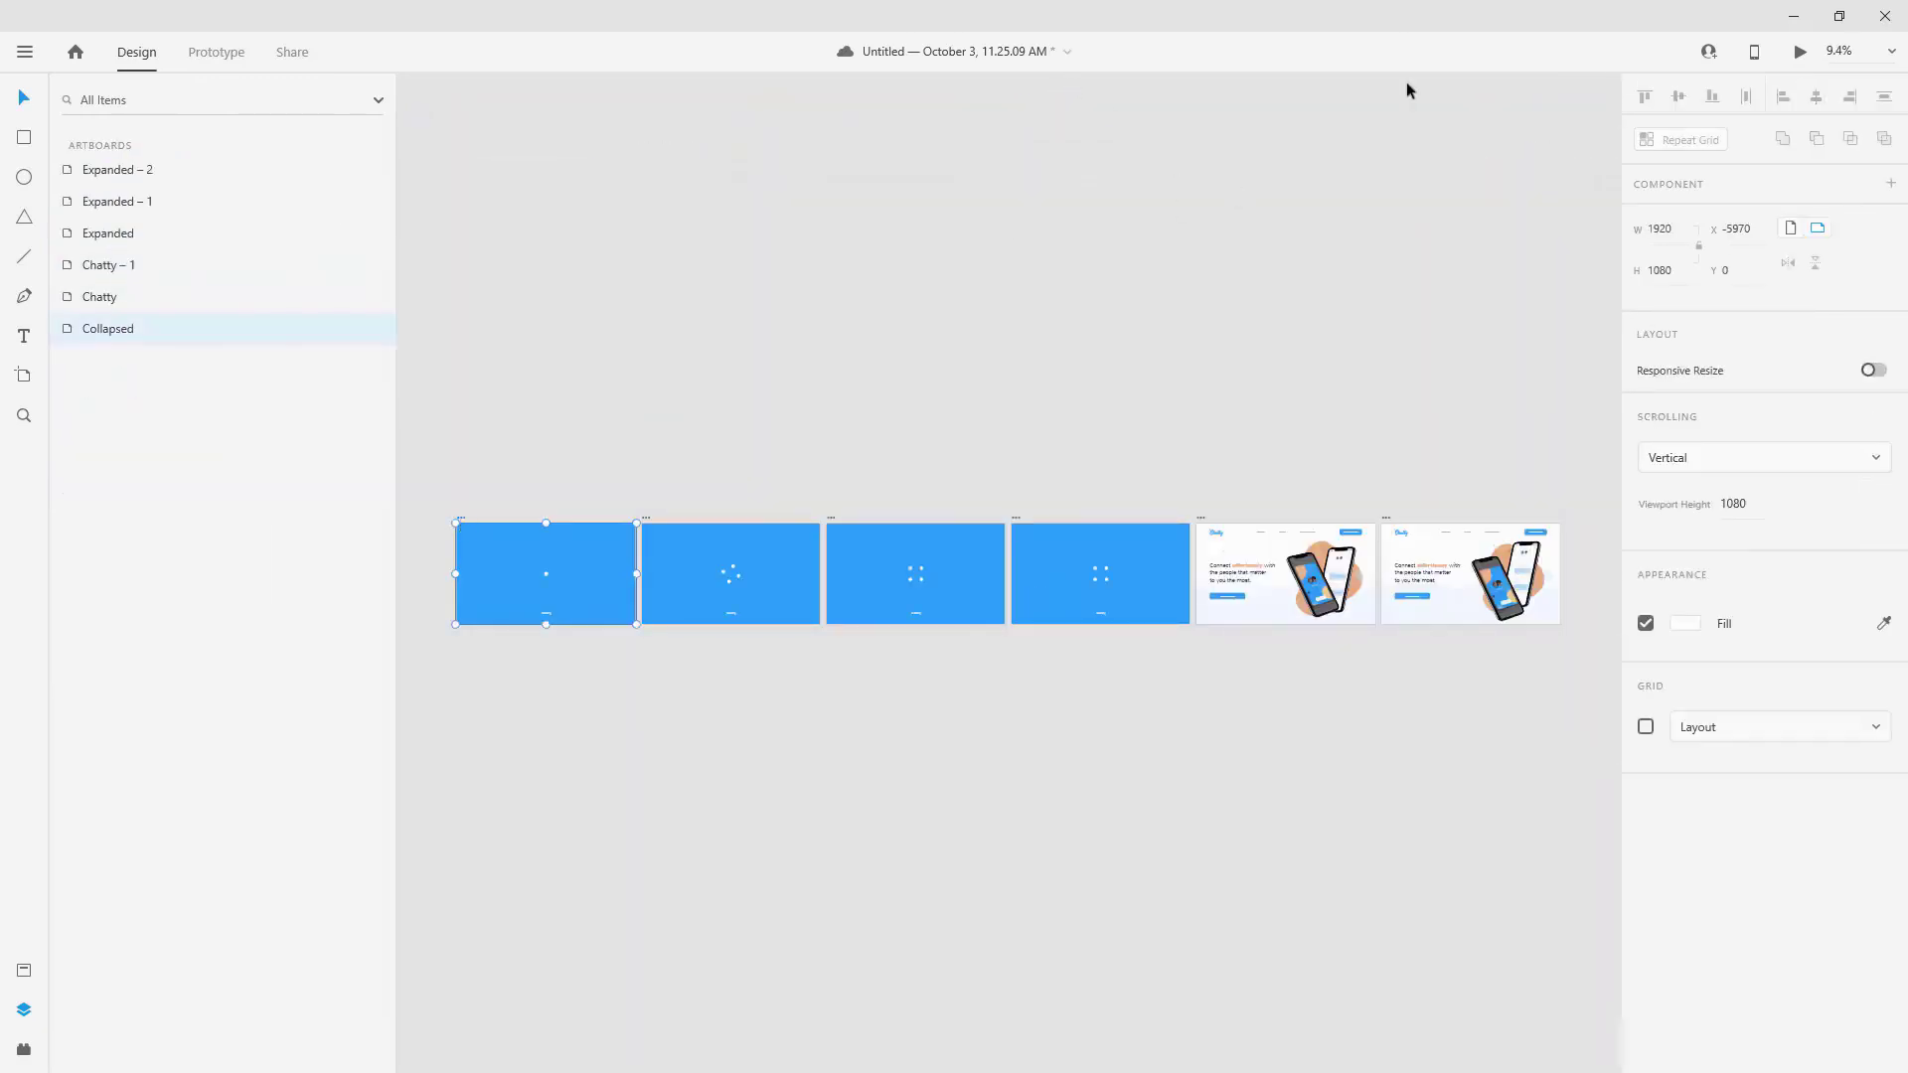
{"action": "left_click", "coordinate": [1800, 51]}
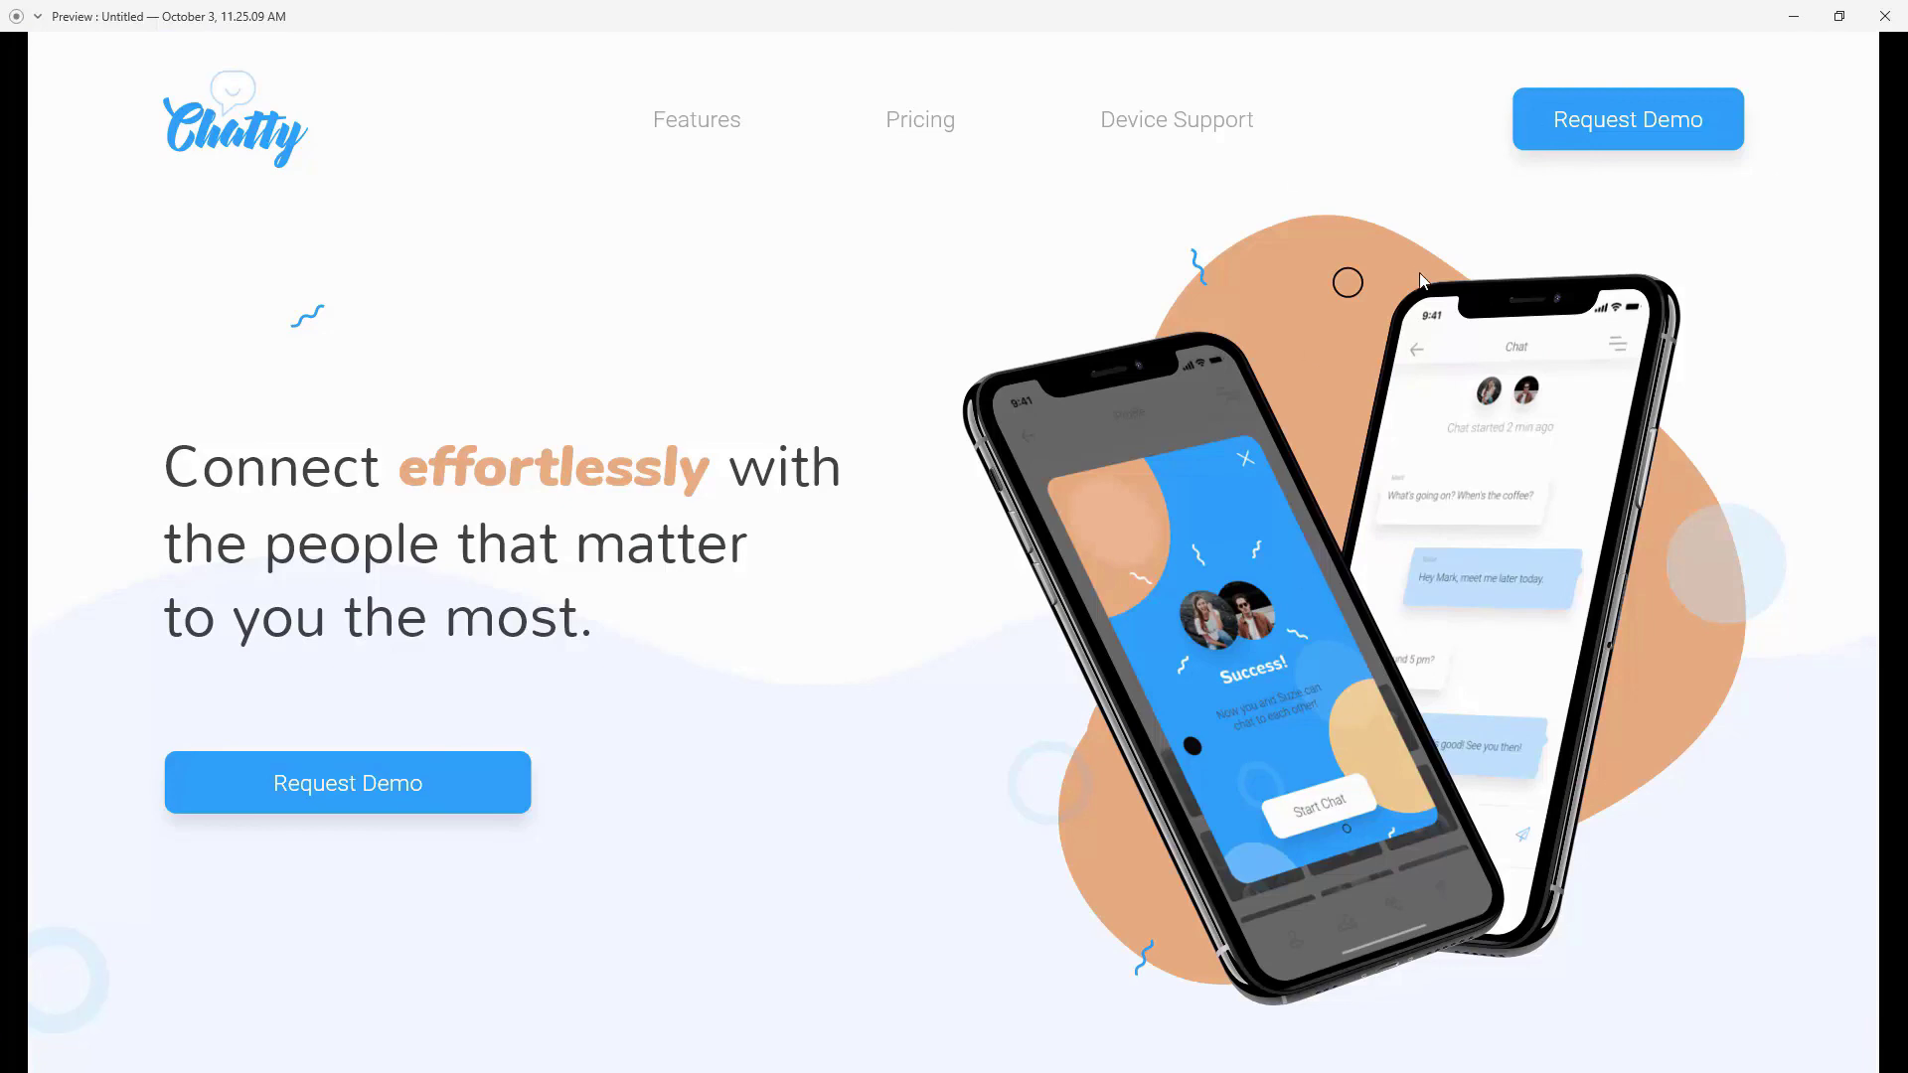
{"action": "left_click", "coordinate": [1881, 17]}
{"action": "left_click", "coordinate": [908, 138]}
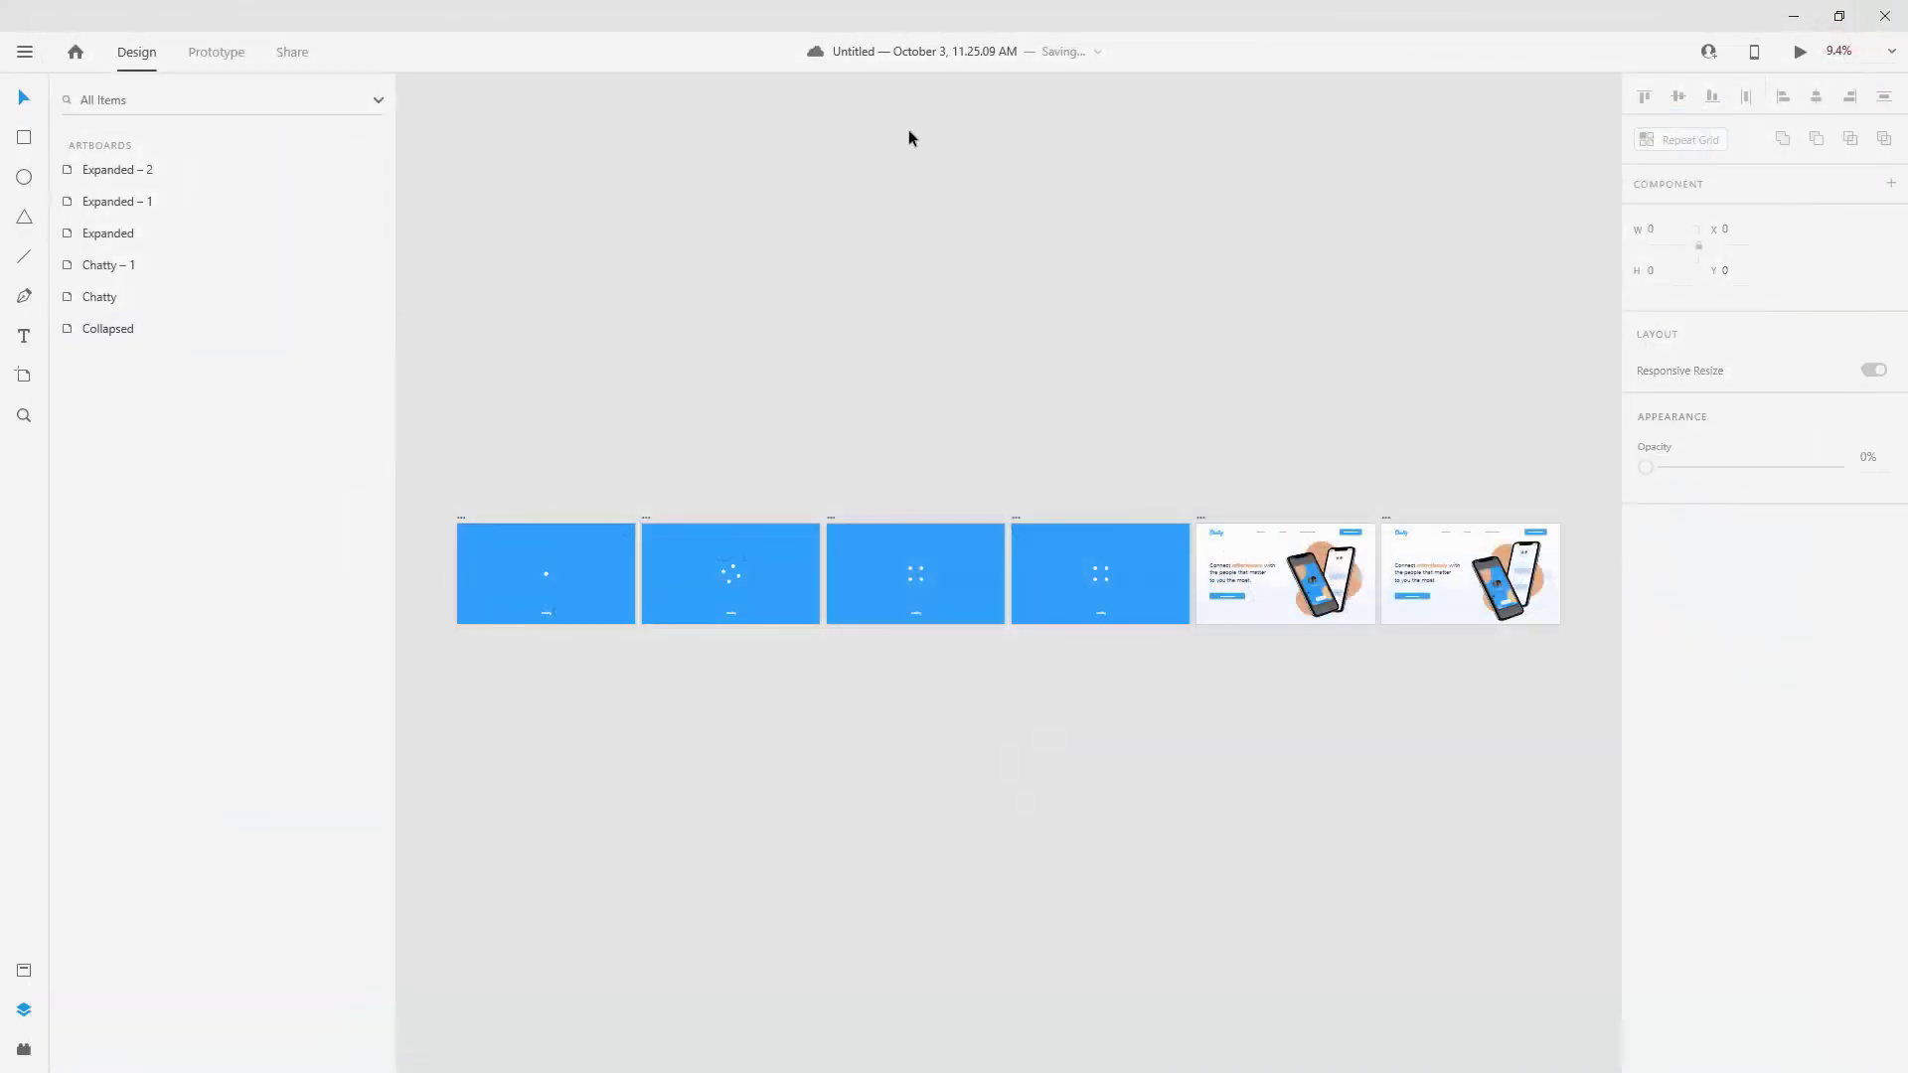